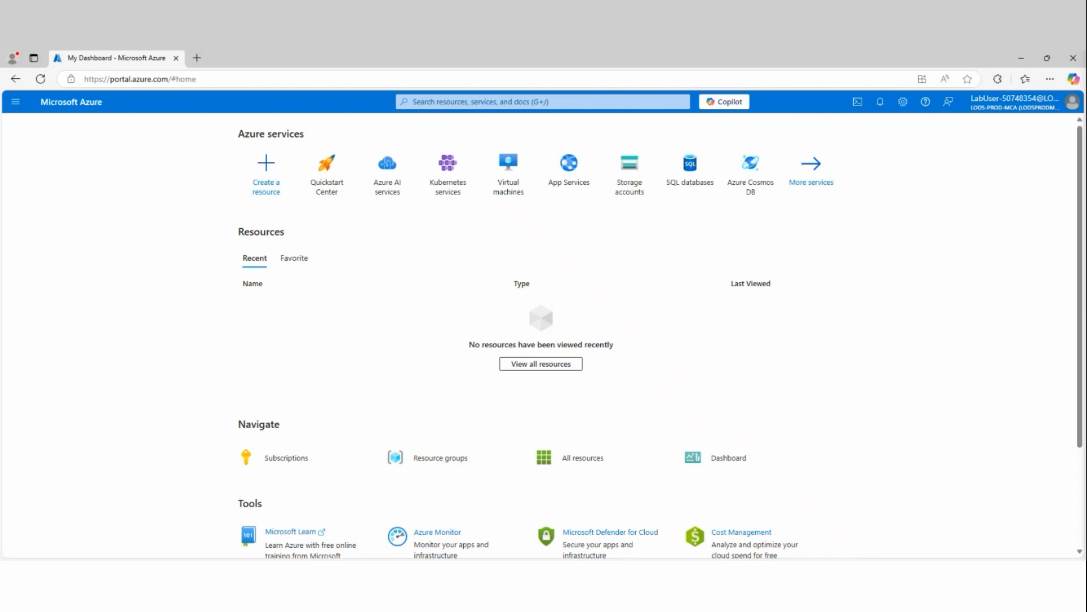
Step: Find the Microsoft Sentinel service and start creating a new Log Analytics workspace for it
click(439, 103)
text(s)
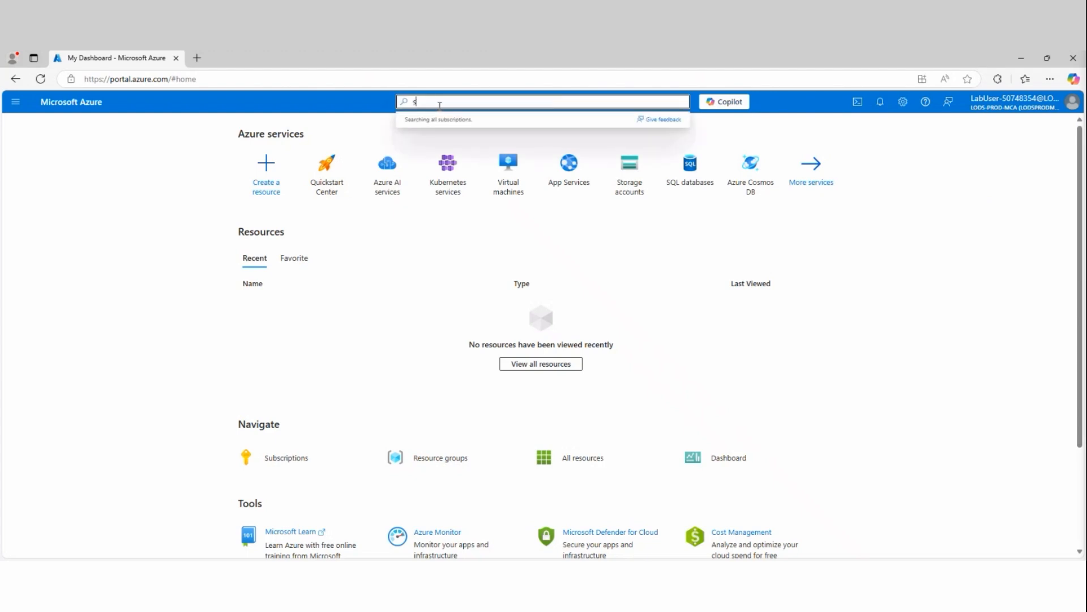
text(ent)
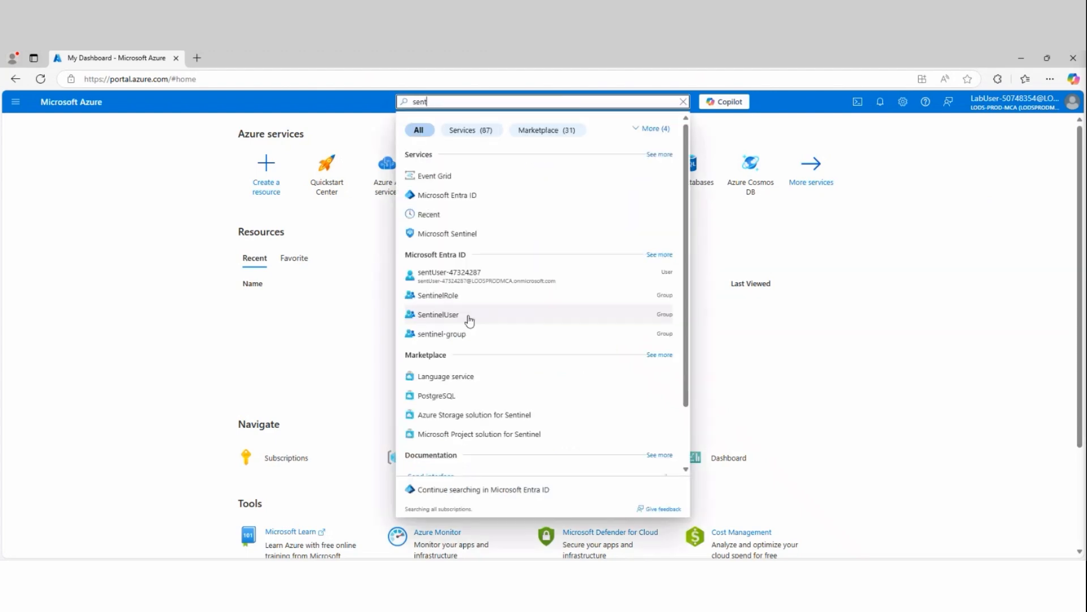
click(458, 233)
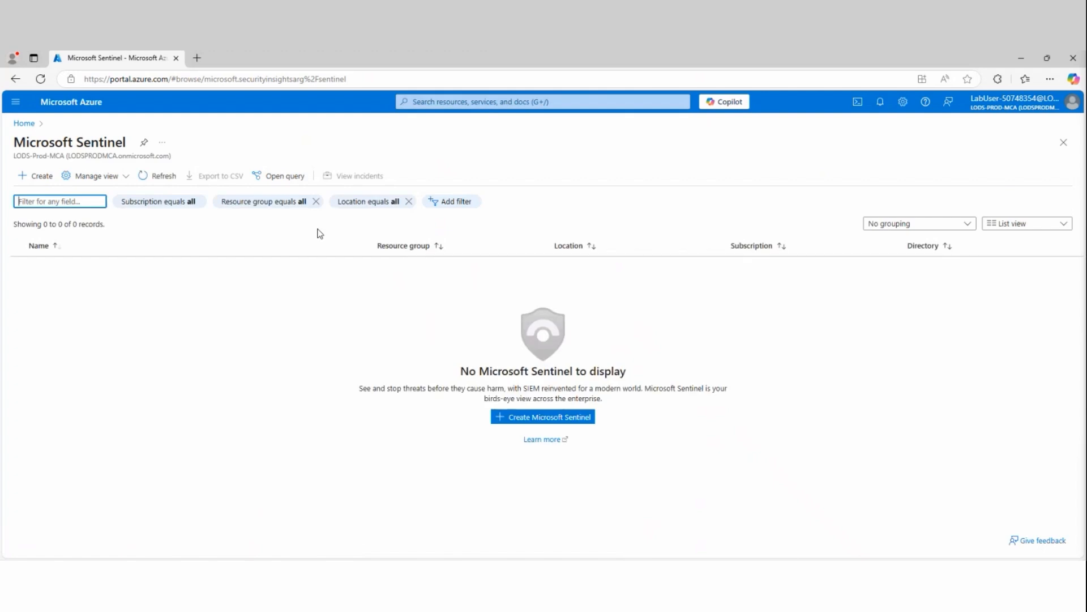
click(33, 173)
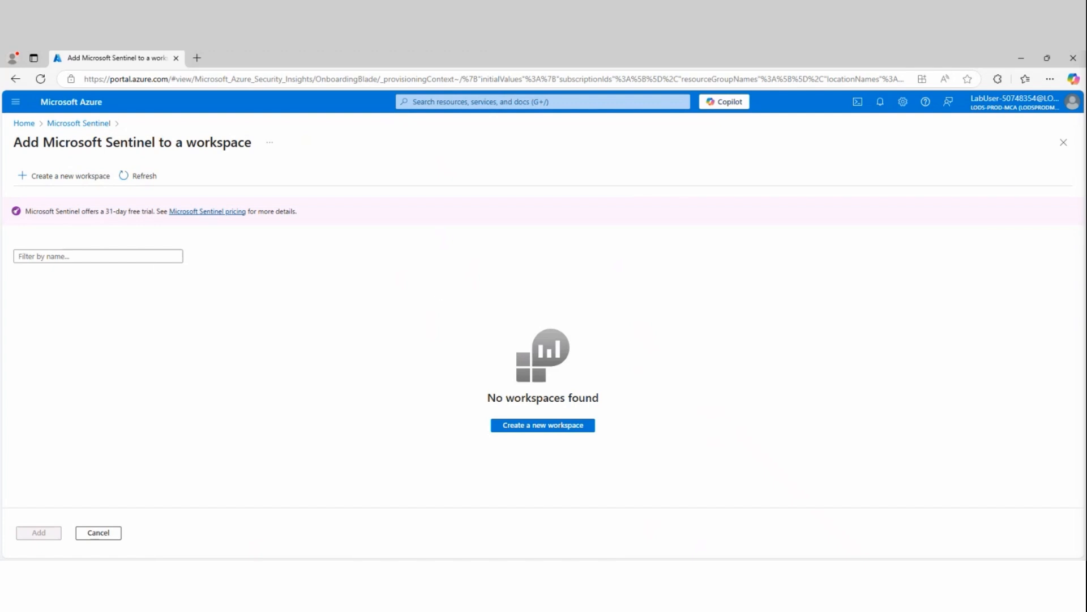
mouse_move(283, 222)
mouse_down()
mouse_move(126, 219)
mouse_move(267, 320)
mouse_move(253, 223)
mouse_up()
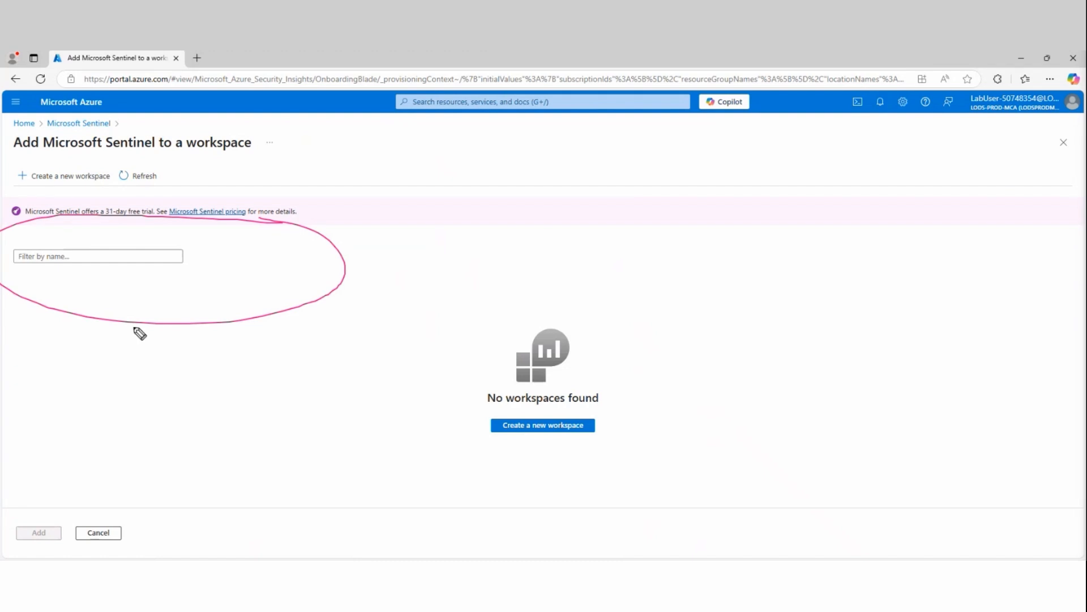
mouse_move(614, 419)
mouse_down()
mouse_move(528, 406)
mouse_move(645, 459)
mouse_move(601, 381)
mouse_up()
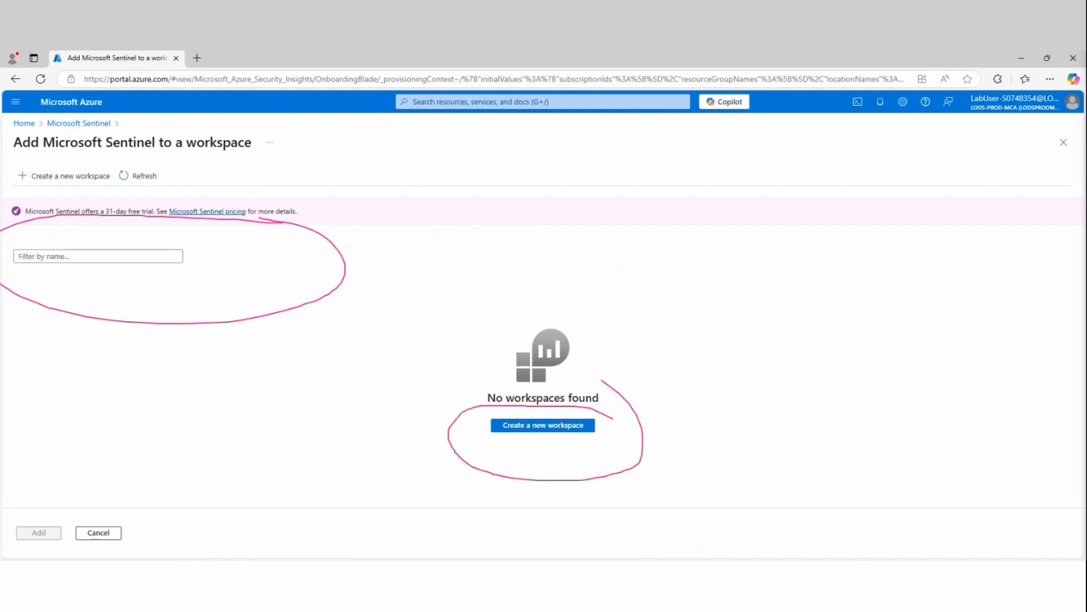
click(549, 430)
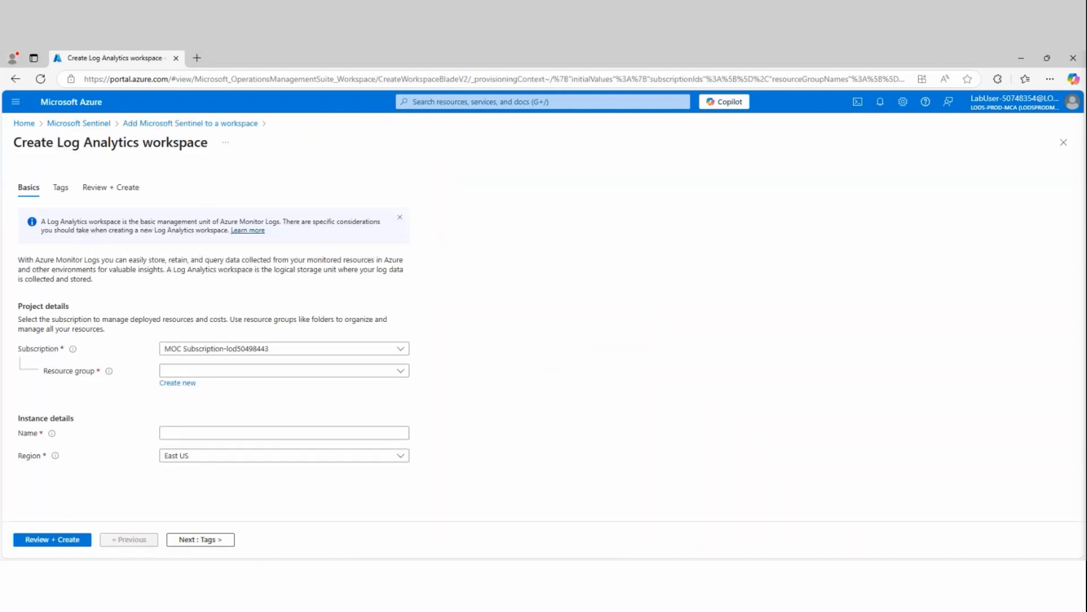
Step: Assign the workspace to resource group Defender-RG, name it defenderWorkspace, and set its region to West US
click(197, 372)
click(188, 409)
click(162, 433)
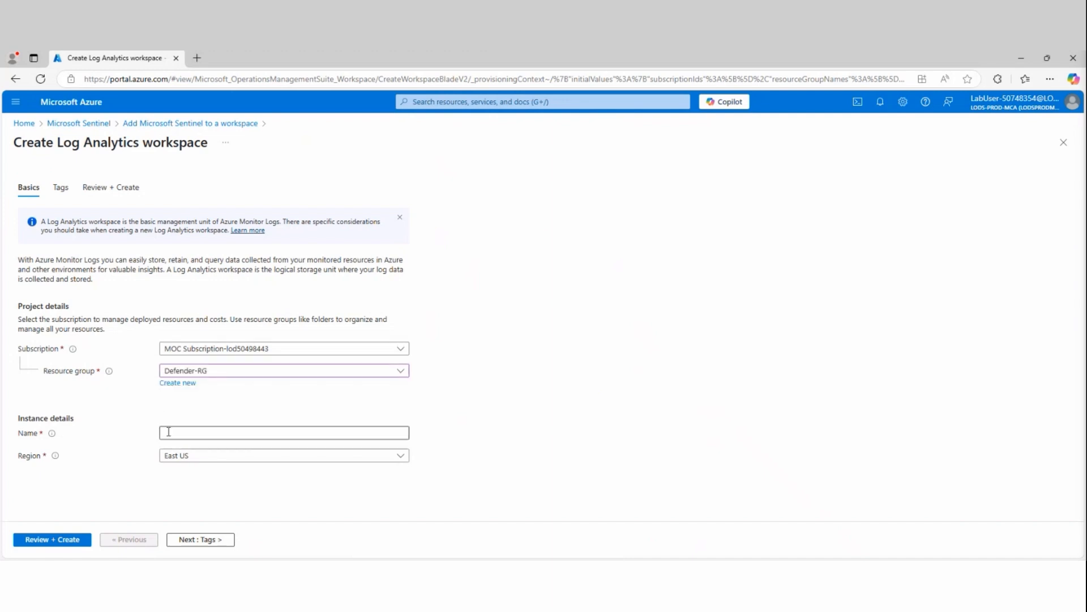
text(defenderWorkspace)
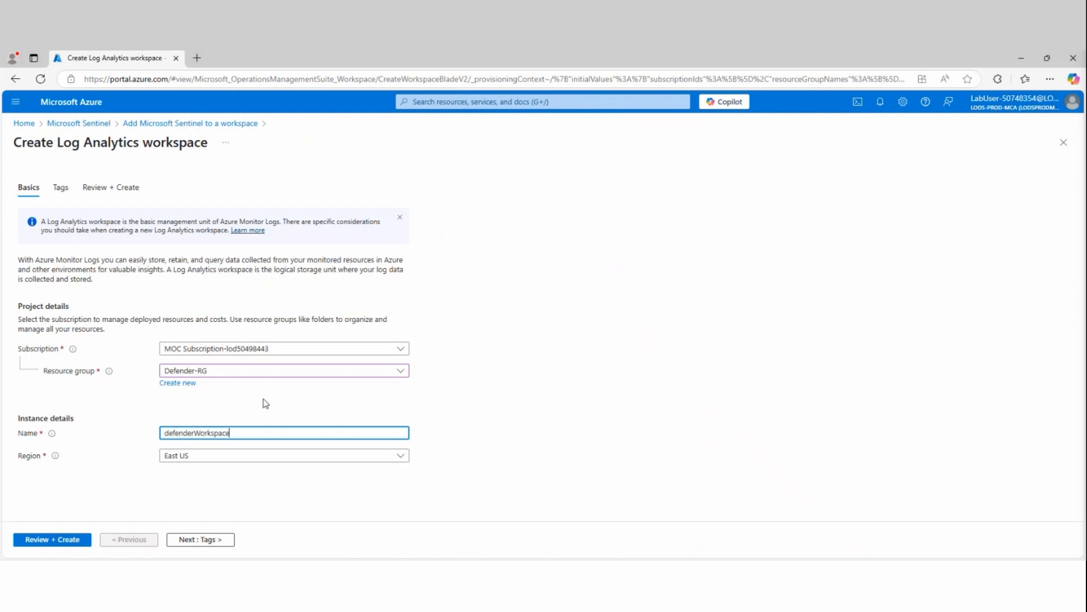
click(265, 404)
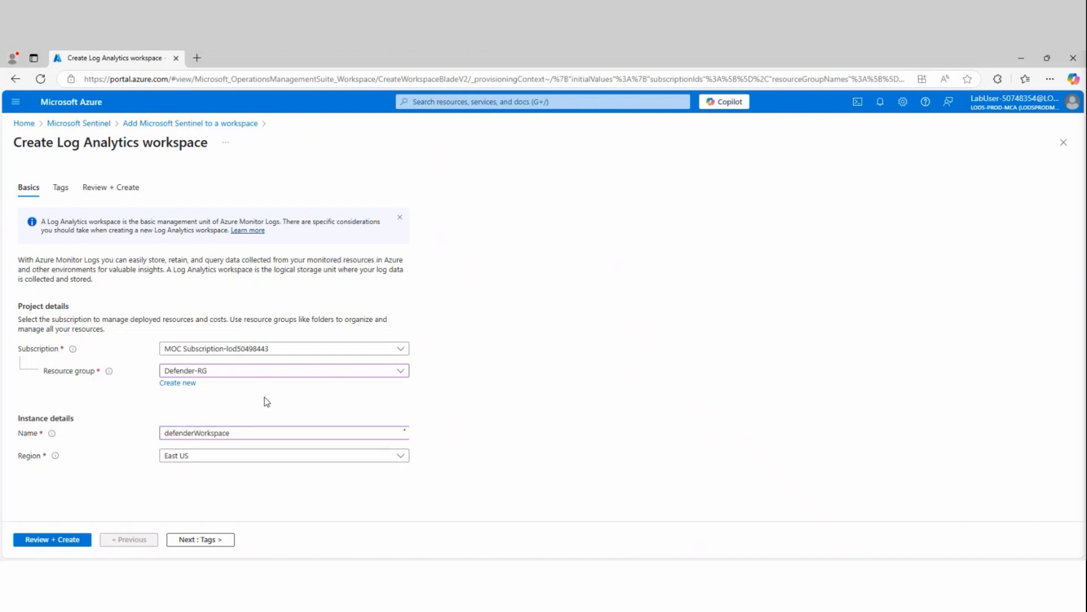
click(216, 459)
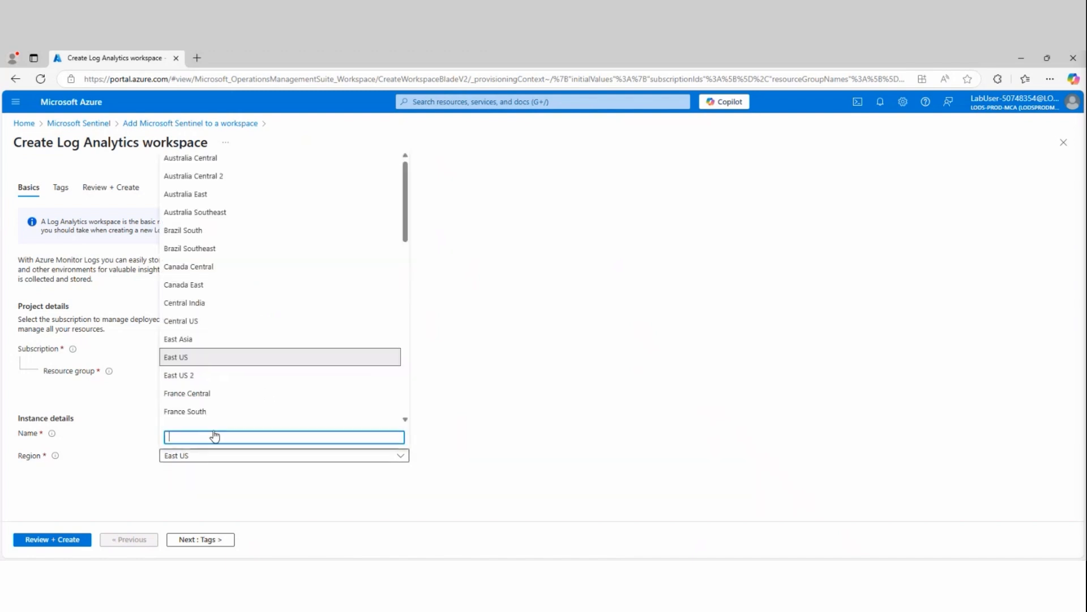
scroll(216, 389, down, 10)
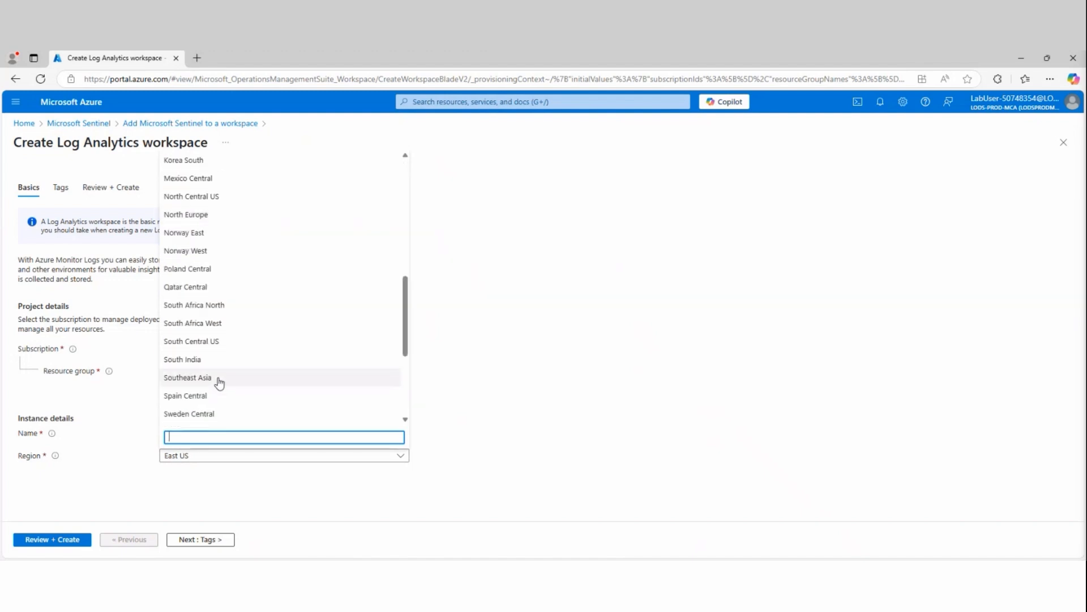
click(204, 383)
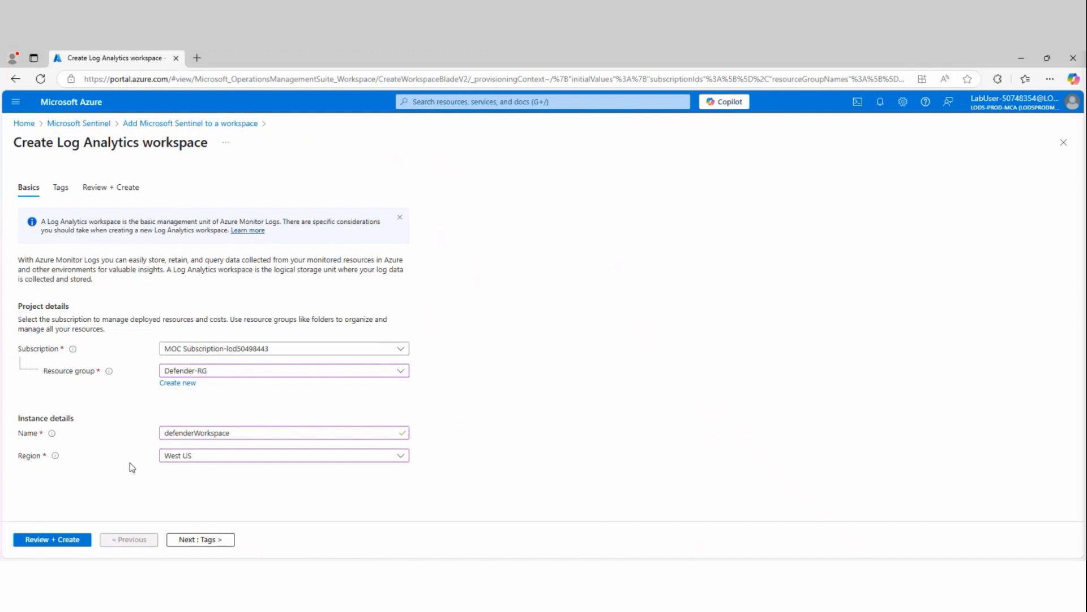
Step: Leave the tags empty, review the validated workspace configuration, and create the Log Analytics workspace
click(205, 540)
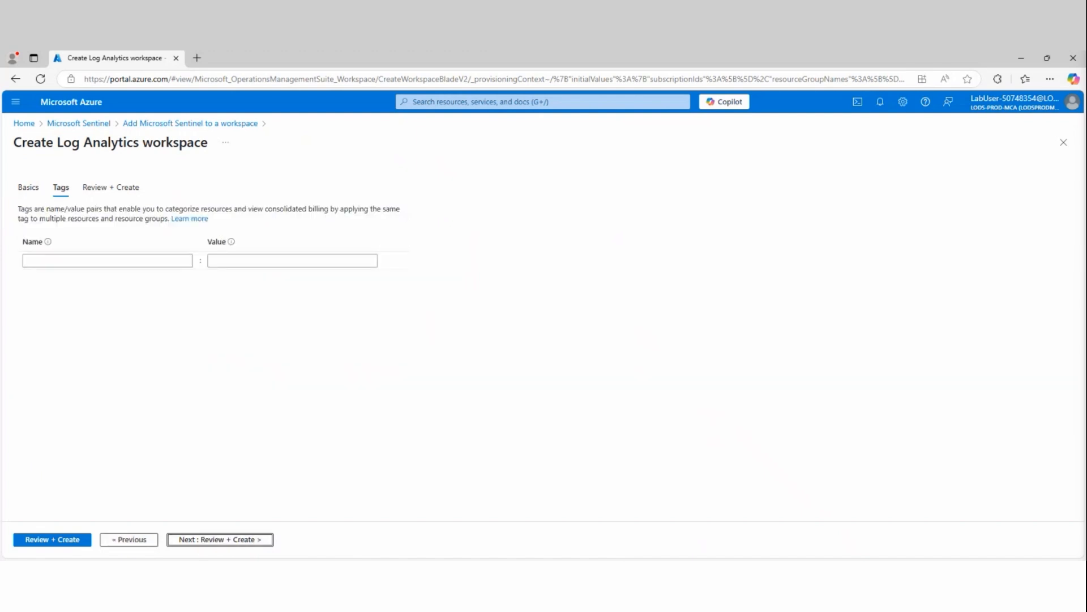
click(120, 189)
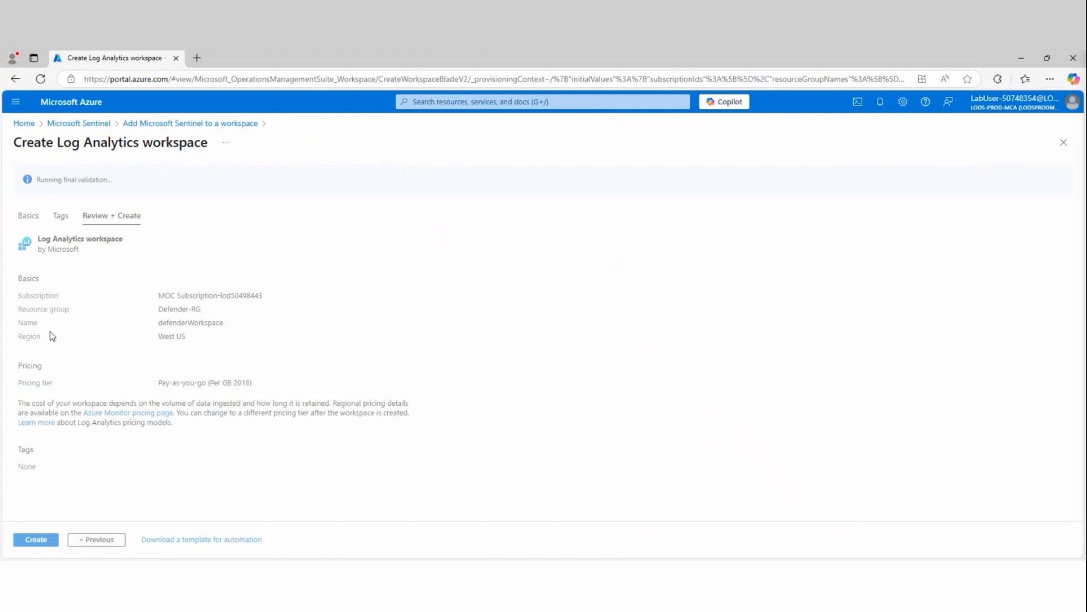
drag(118, 180, 34, 182)
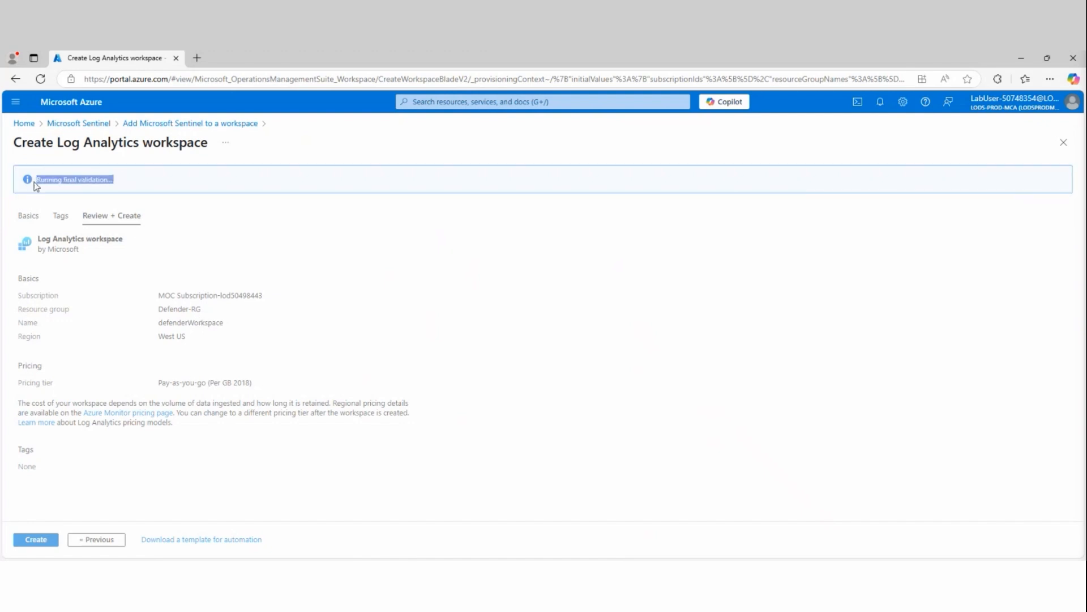
click(374, 276)
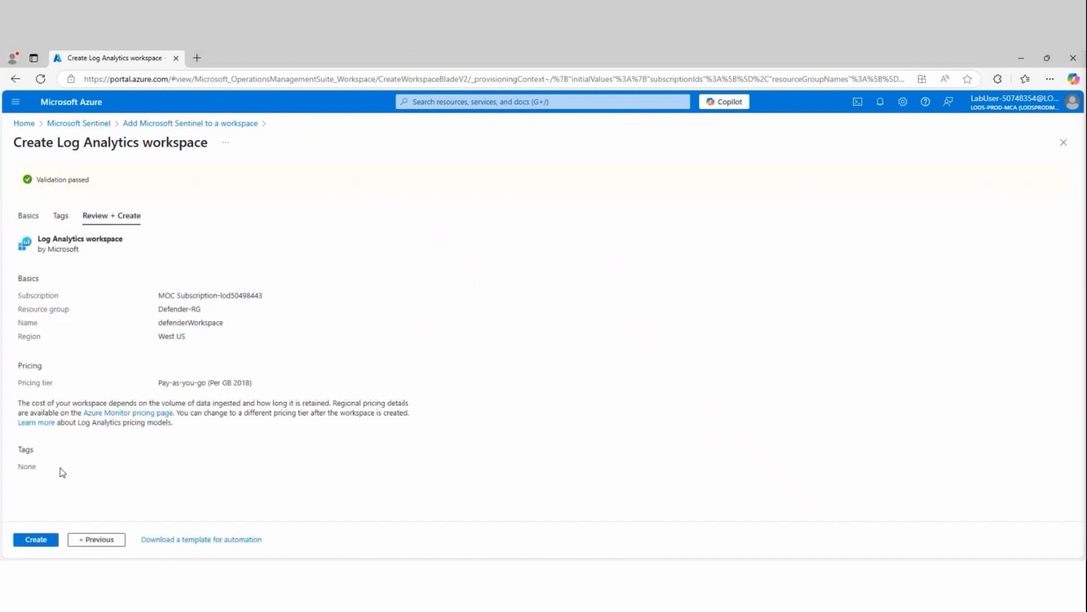
click(48, 545)
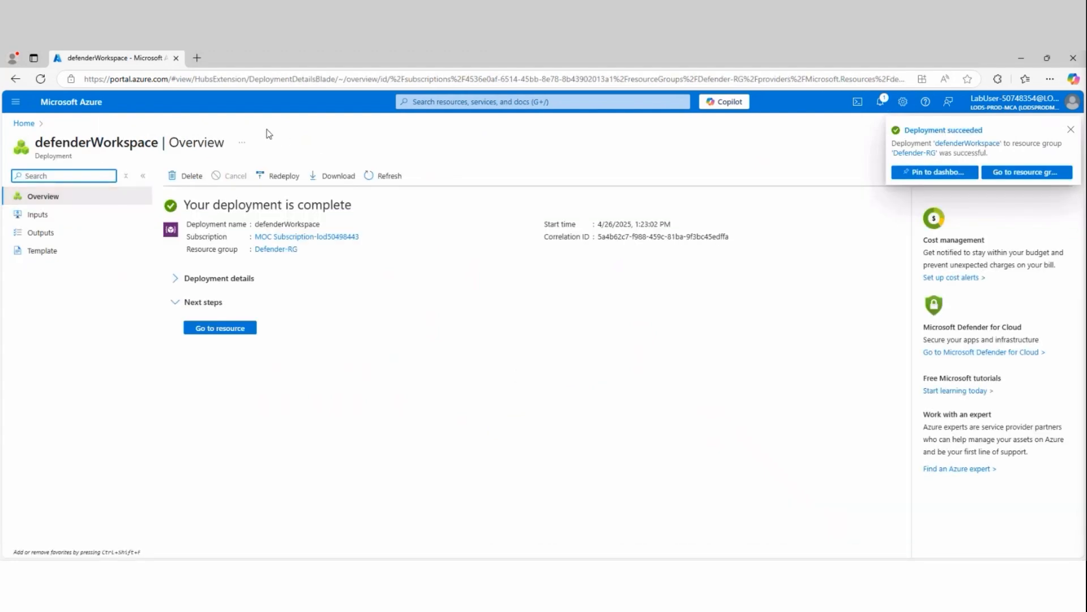
Step: Open the Defender-RG resource group from the completed deployment and check that it lists defenderWorkspace
click(221, 329)
drag(35, 143, 105, 142)
drag(273, 313, 186, 315)
Step: Return to Microsoft Sentinel and add it to the existing defenderWorkspace workspace
click(462, 104)
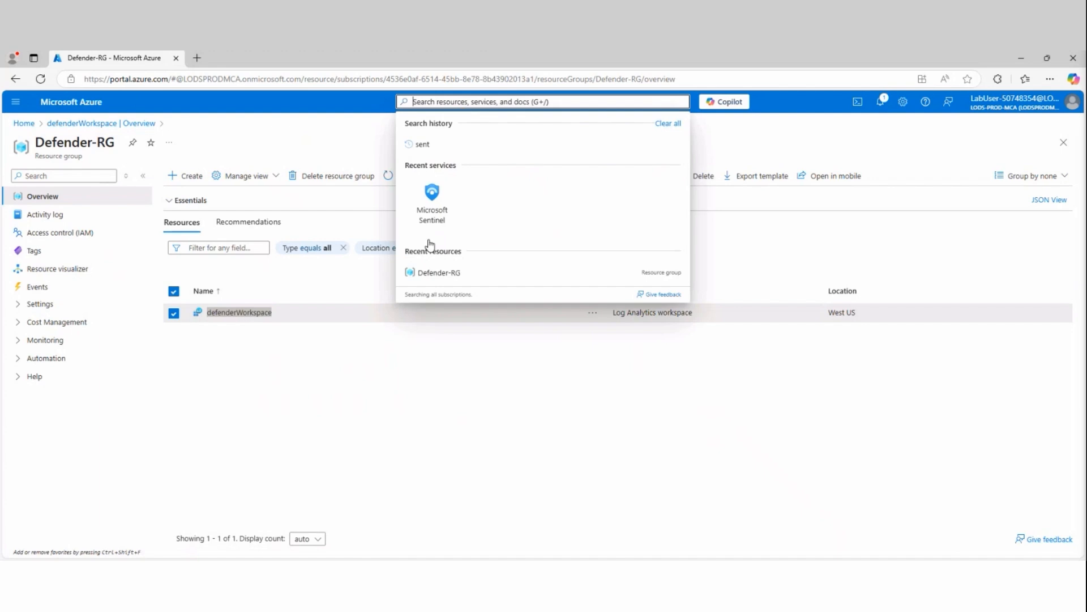
click(435, 198)
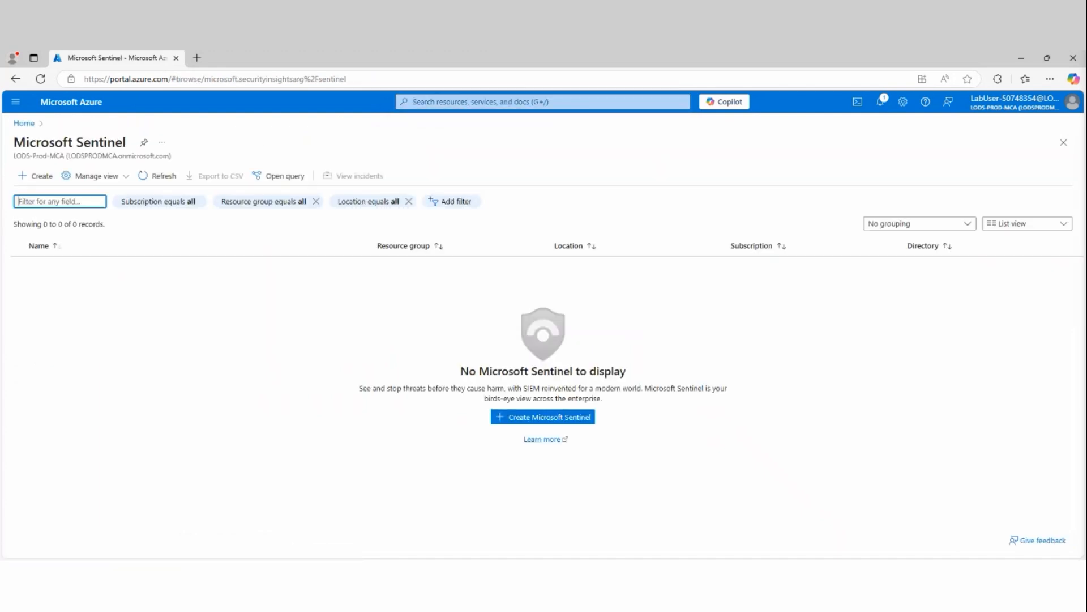
click(15, 177)
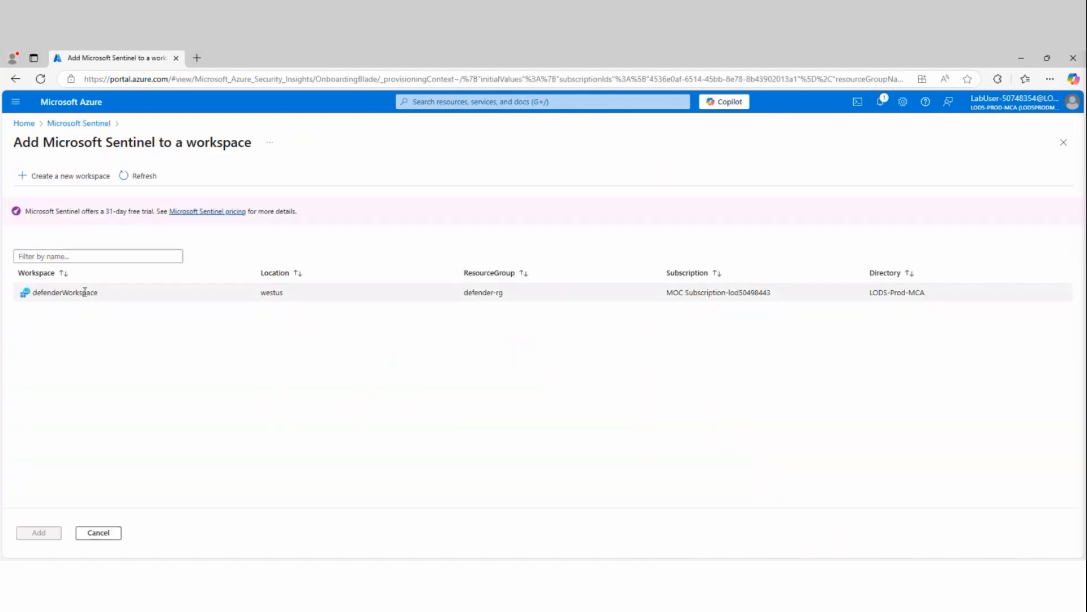
click(96, 293)
drag(97, 293, 32, 293)
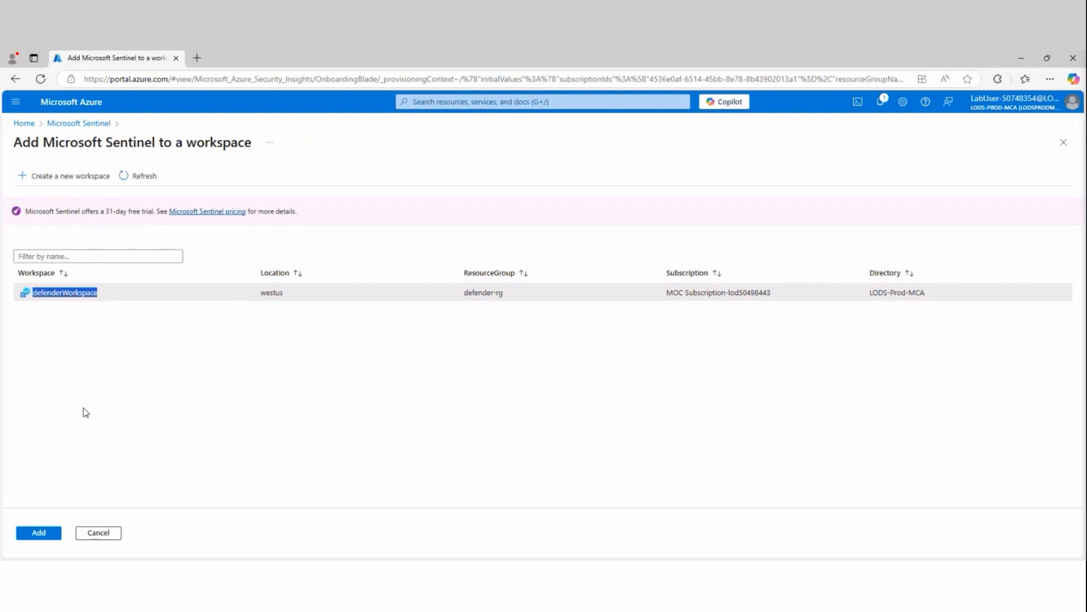
click(85, 413)
drag(79, 293, 83, 293)
click(30, 535)
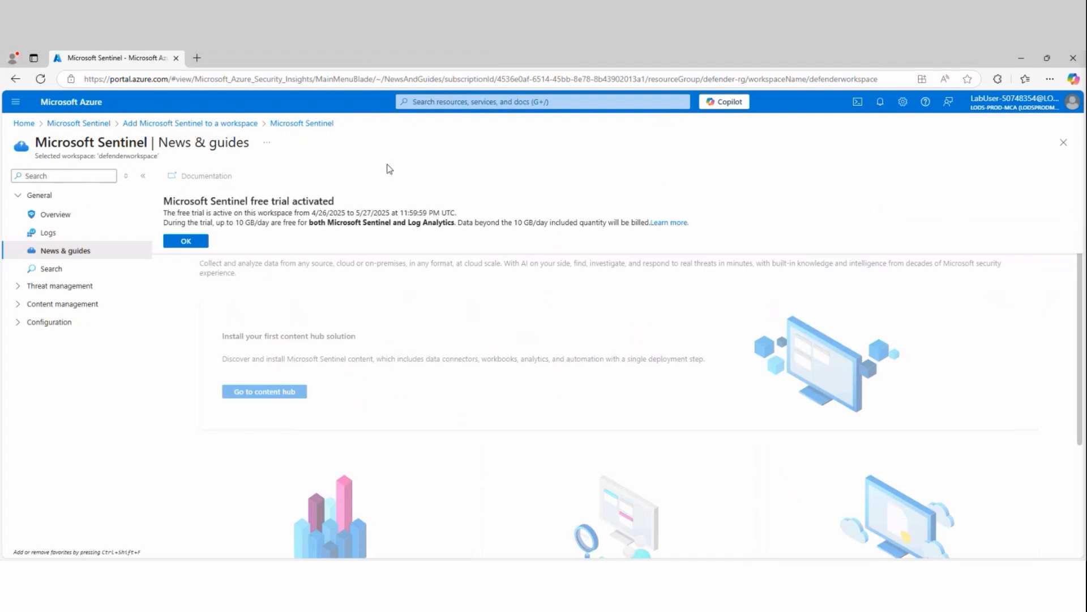
Step: Check the notification about adding Sentinel, acknowledge the free trial message, and close the notifications
click(881, 103)
drag(857, 191, 988, 189)
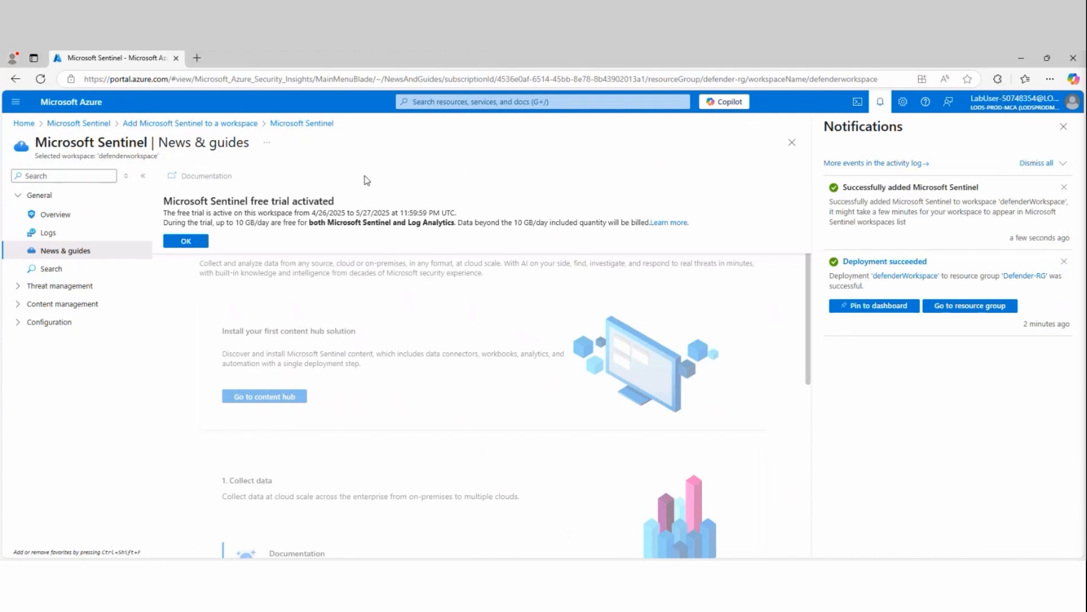
click(182, 244)
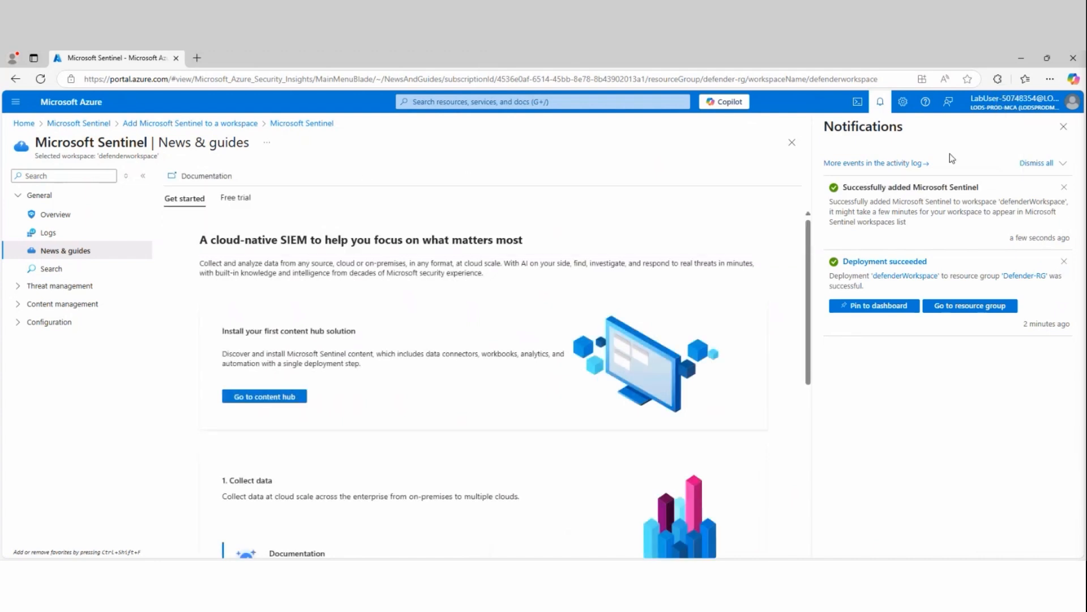
click(1063, 127)
Step: Expand Sentinel's Threat management, Content management and Configuration sections and look through their entries
click(16, 288)
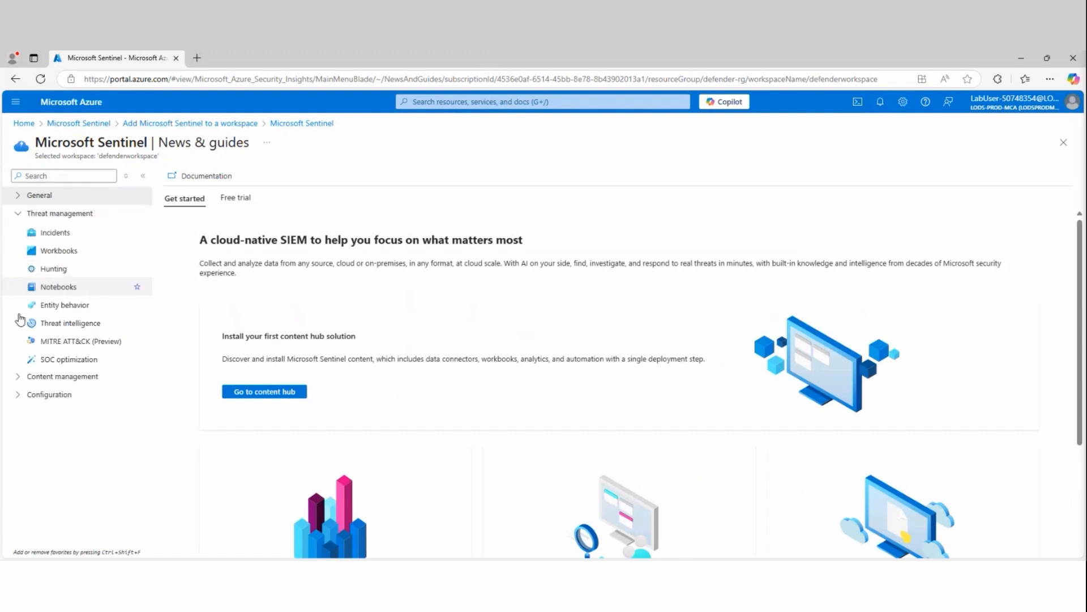
click(18, 378)
click(18, 449)
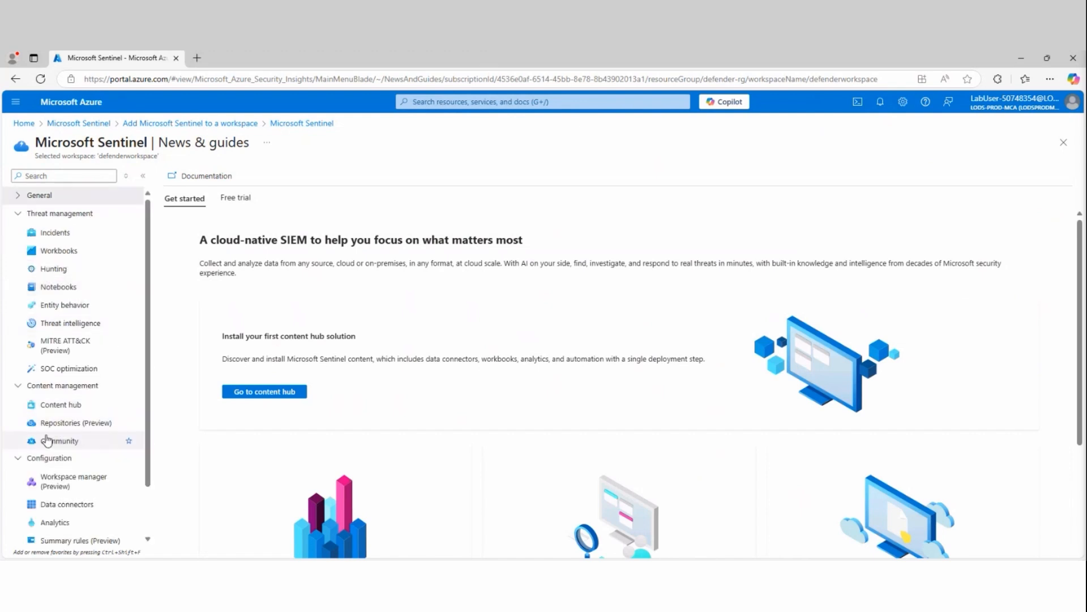
scroll(108, 352, down, 2)
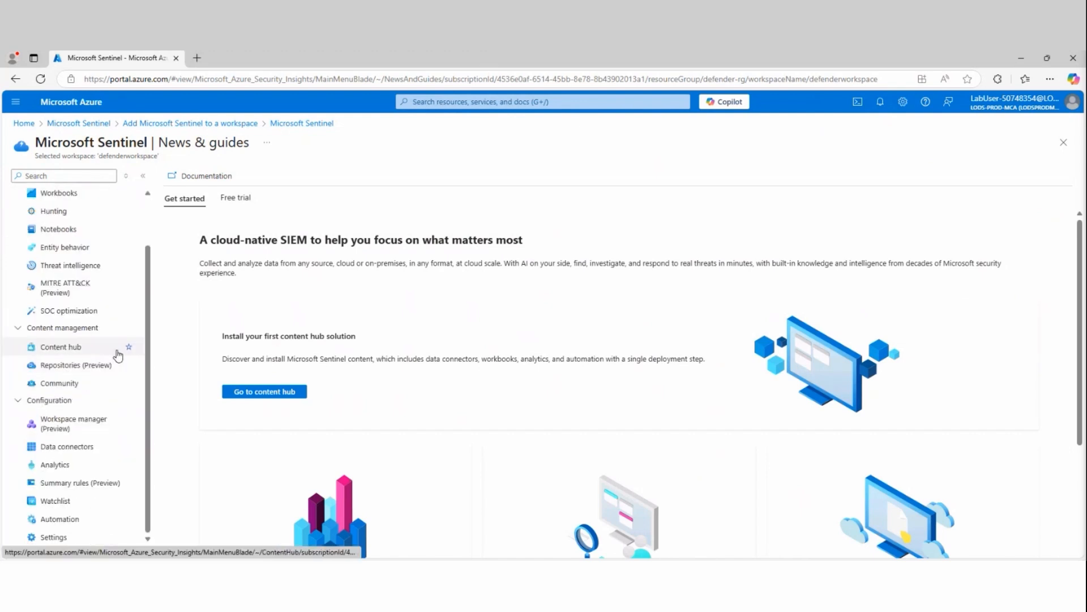
scroll(116, 352, up, 2)
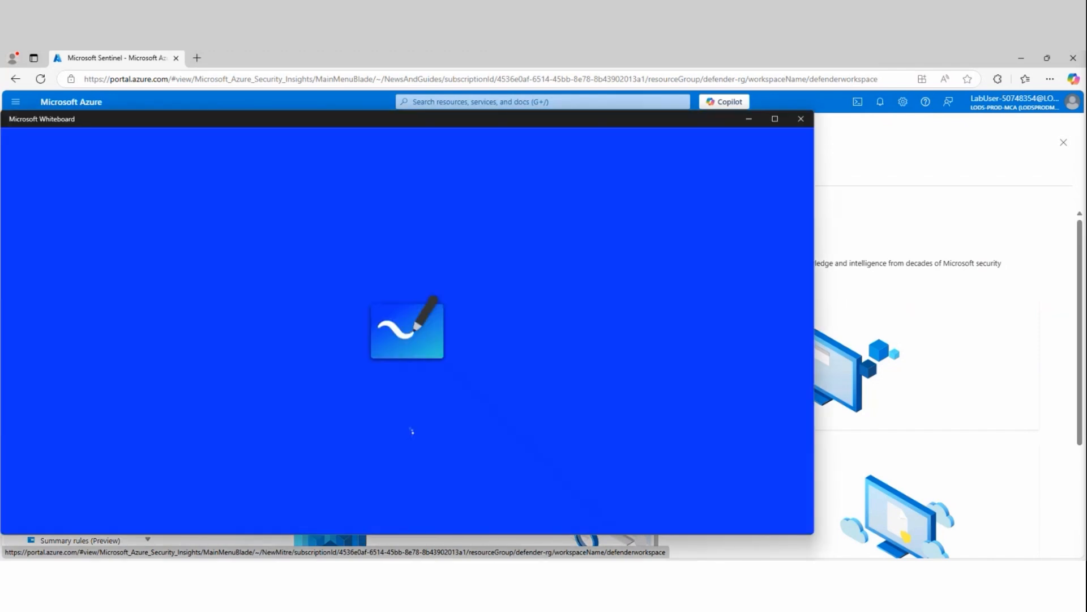
Step: Switch to Microsoft Whiteboard, create a new whiteboard, and maximize its window
drag(236, 119, 357, 108)
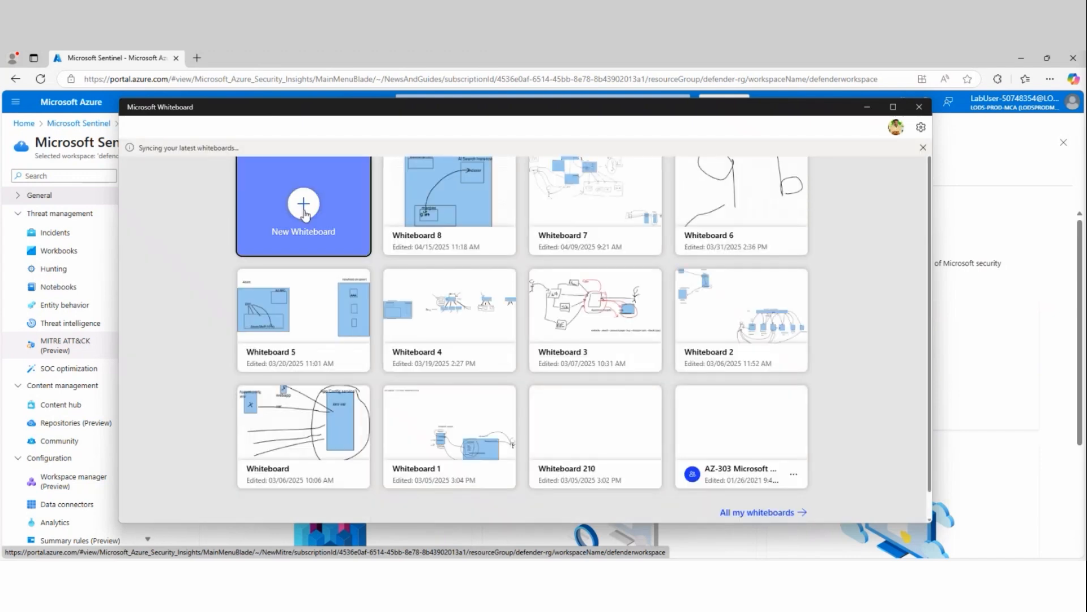
click(265, 249)
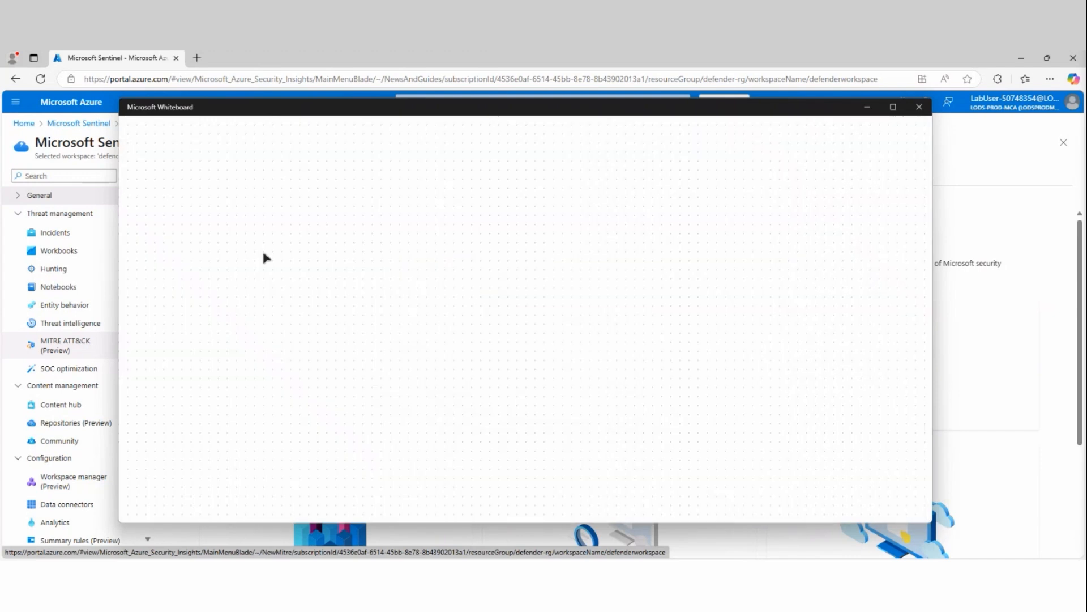
click(893, 110)
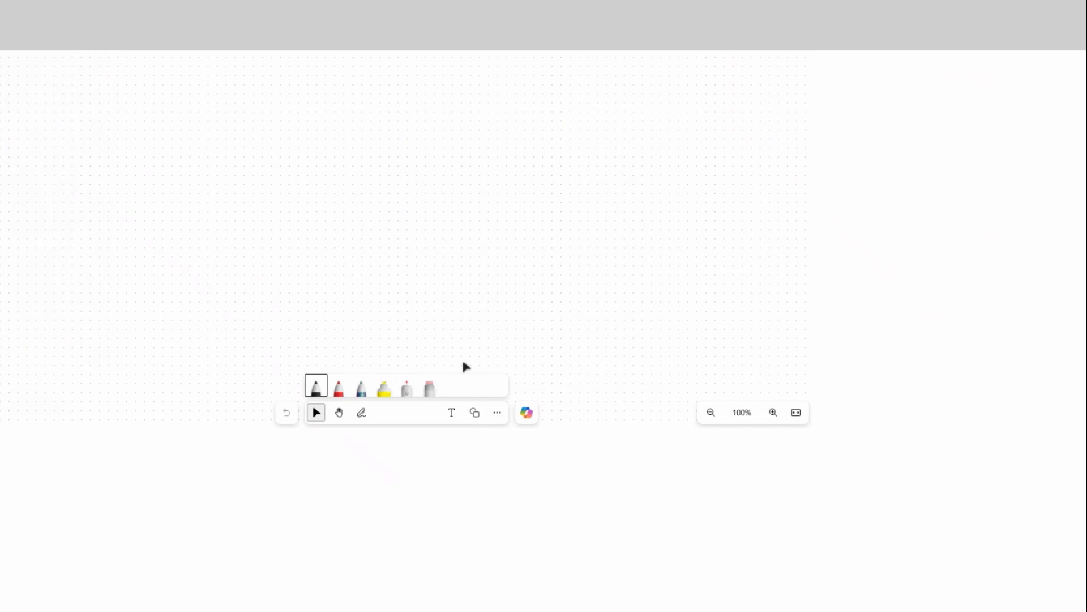
Step: Draw a wide rectangle in the middle of the whiteboard and label it "Log Analytics Workspace" underneath
drag(321, 216, 614, 386)
click(381, 400)
text(Log Naaly)
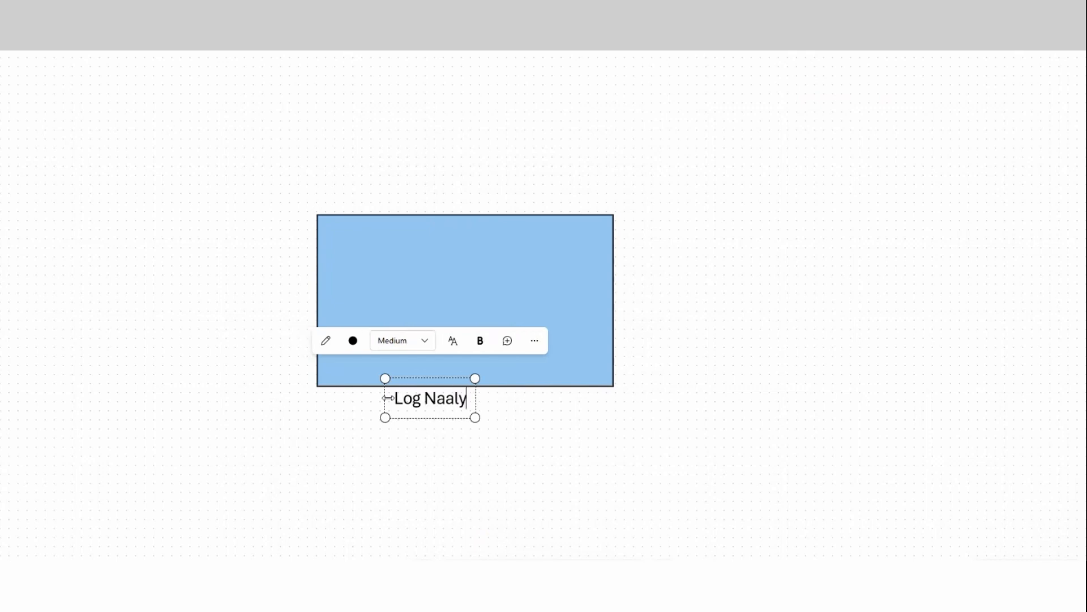
text(tics)
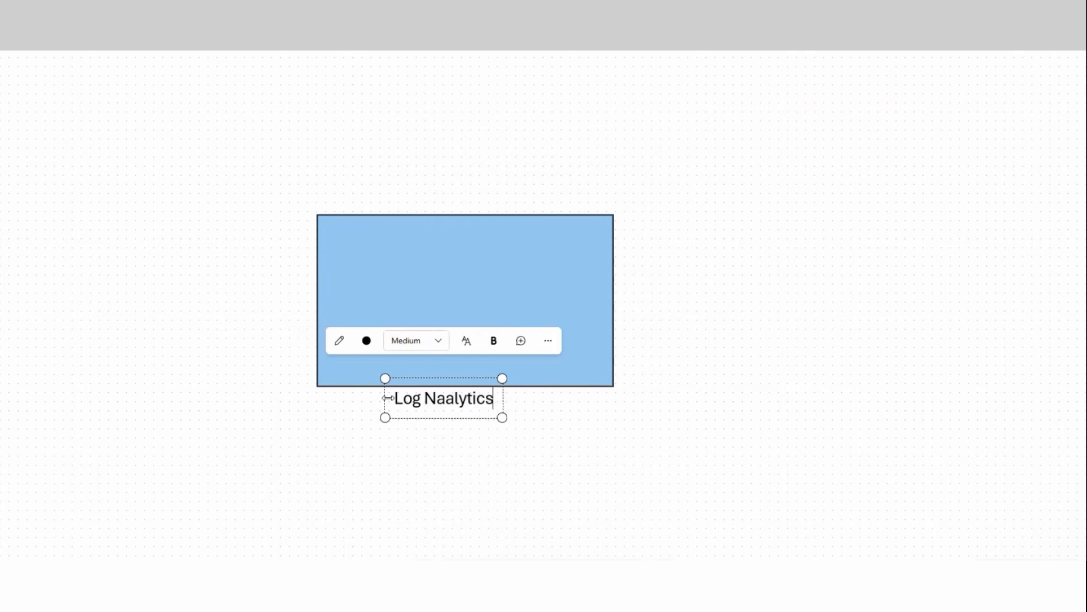
key(ctrl+BackSpace)
text(Analytics Worksp)
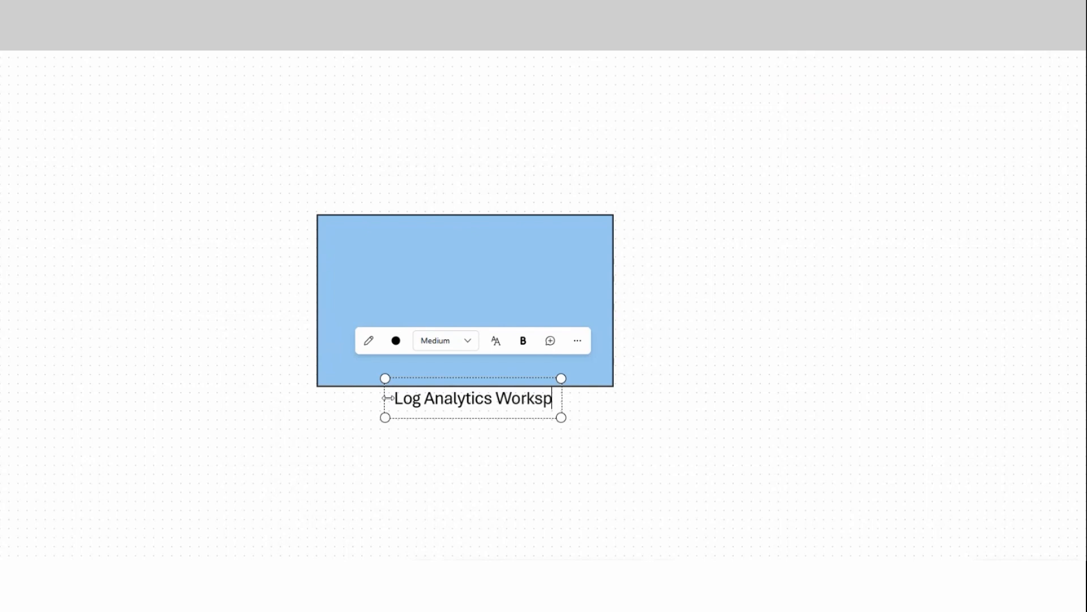
text(ace)
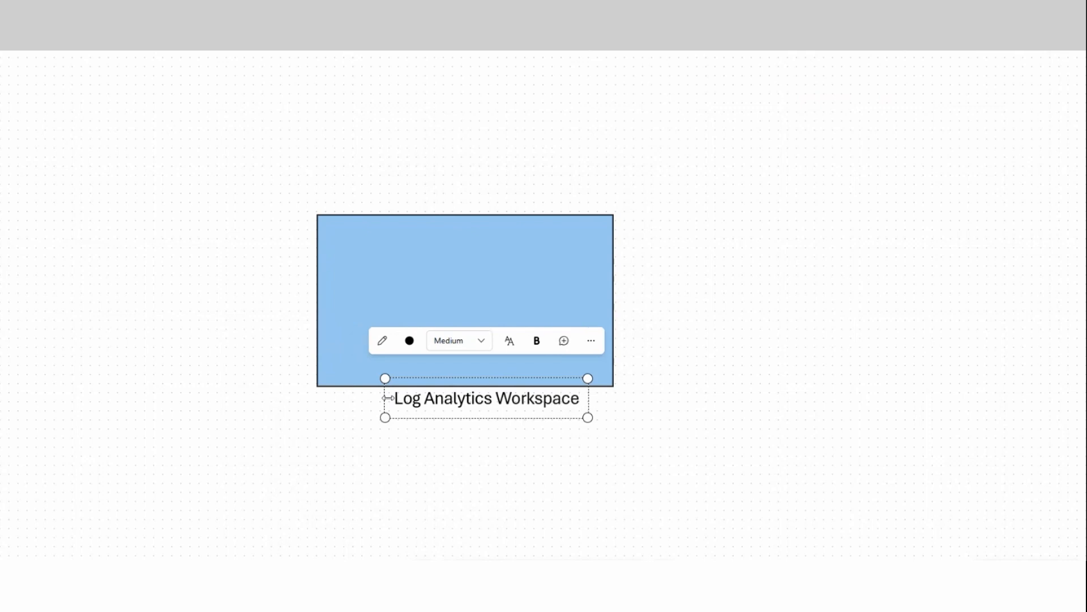
click(528, 579)
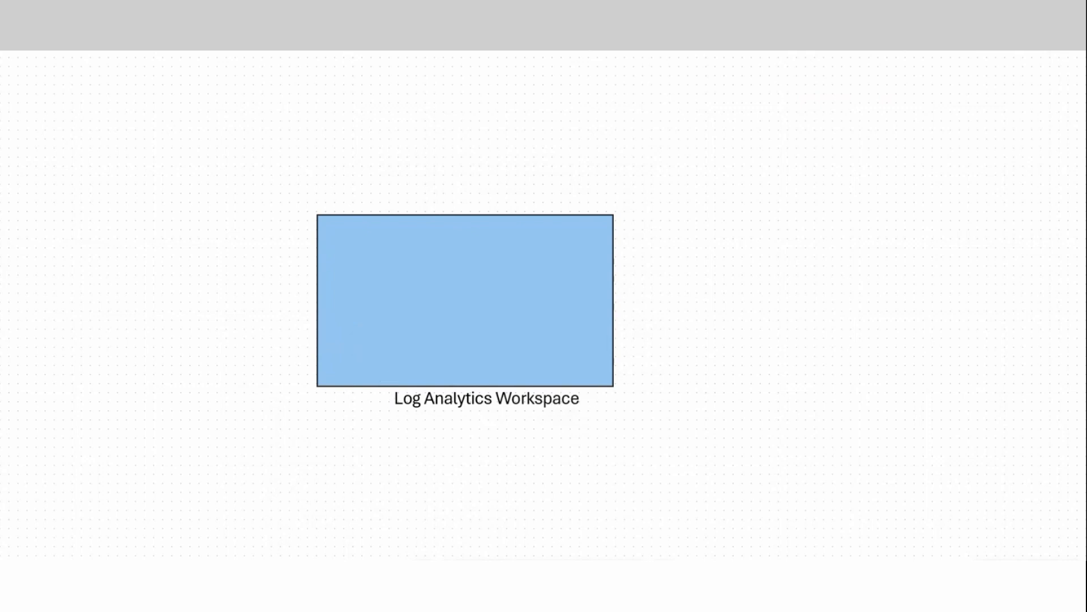
Step: Add the text "stores our logs" below the Log Analytics Workspace label
click(418, 433)
text(src)
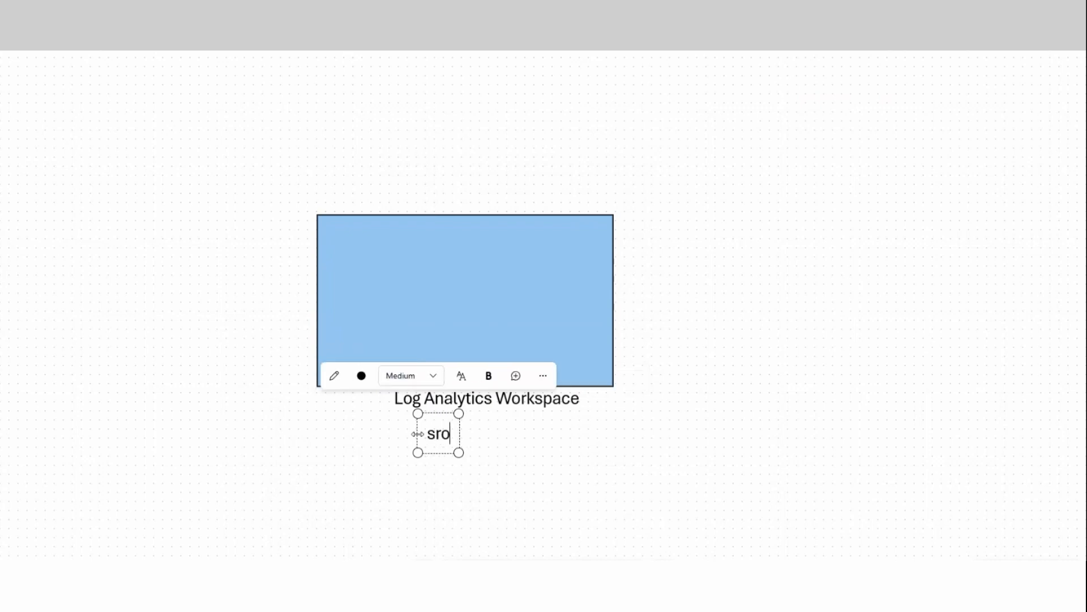
key(BackSpace)
key(BackSpace)
text(rc)
key(BackSpace)
key(BackSpace)
text(tores our )
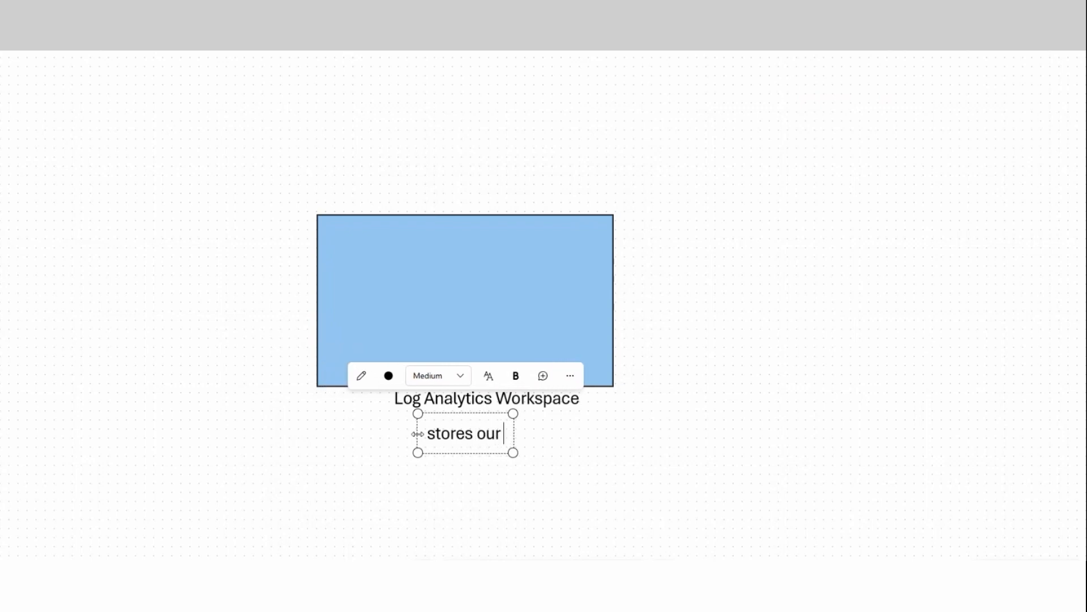
text(logs)
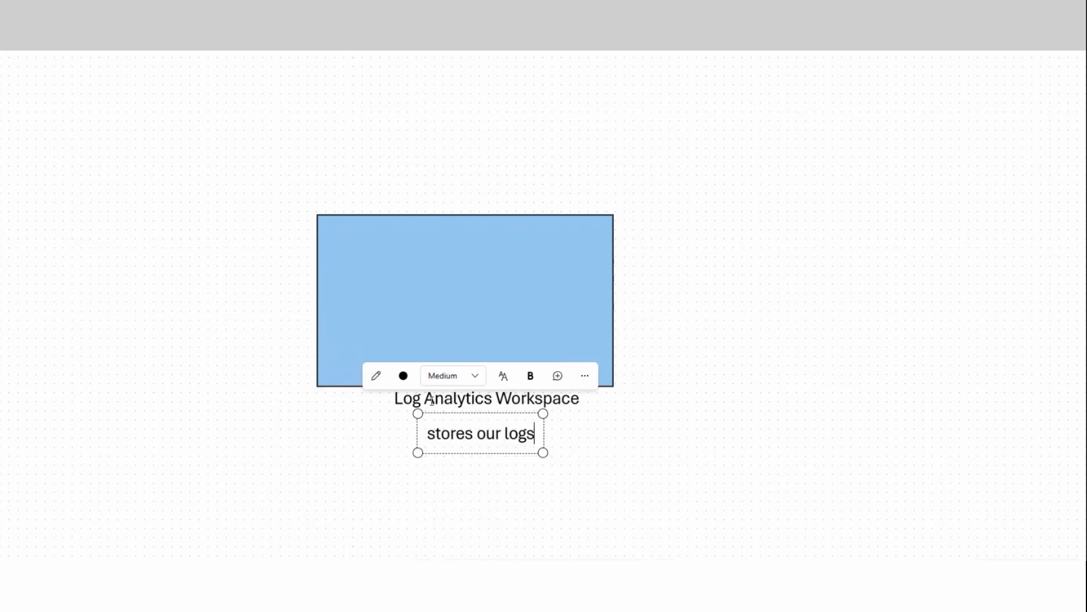
click(729, 434)
Step: Draw a tall rectangle to the right of the workspace rectangle and label it "Sentinel" at its lower edge
key(r)
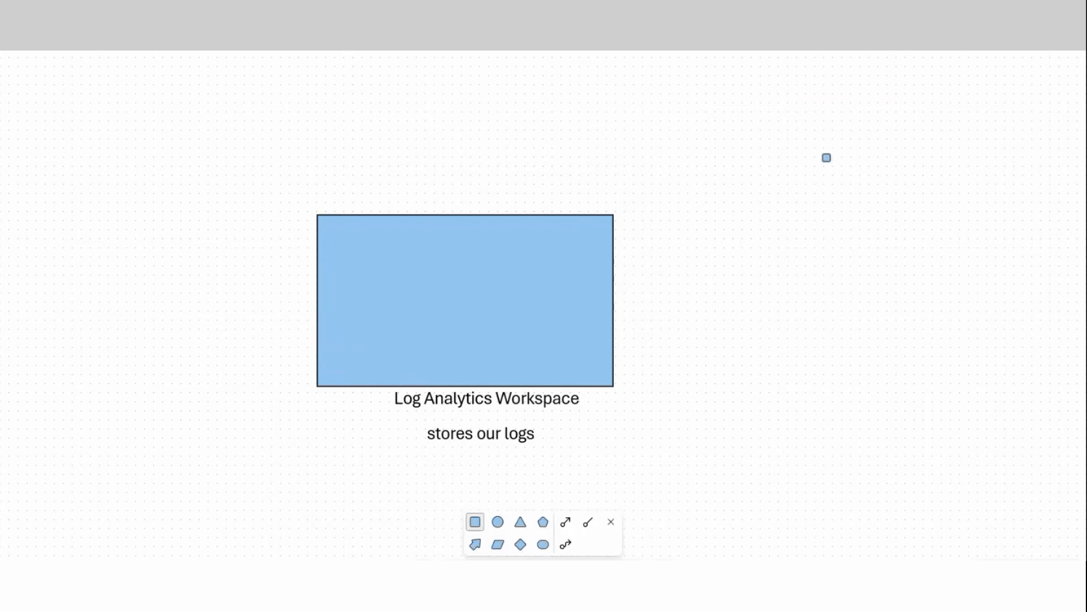
drag(803, 152, 934, 406)
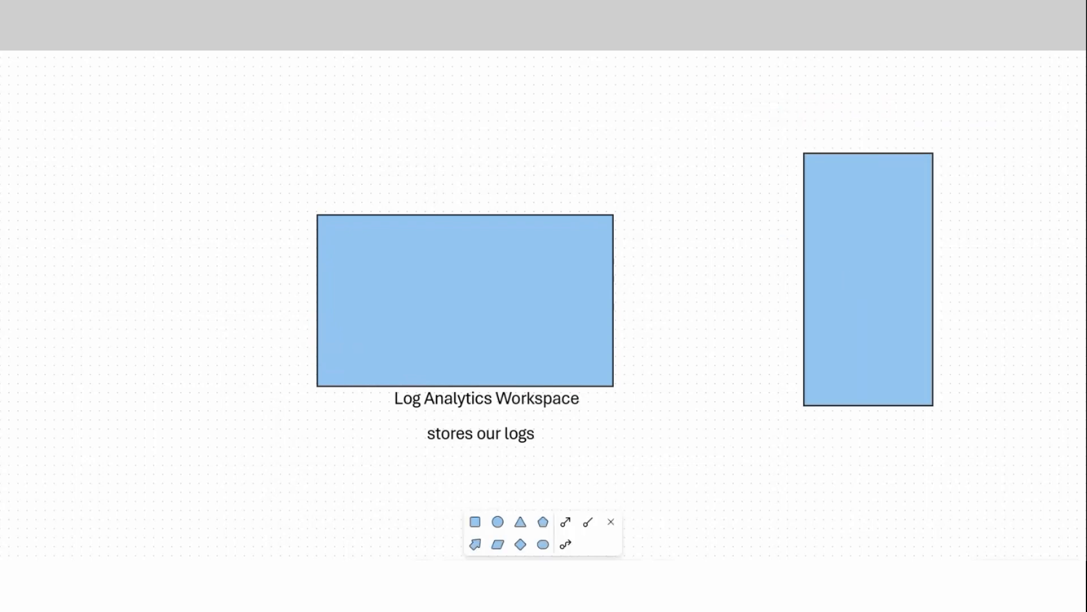
double_click(832, 414)
text(Sentinel)
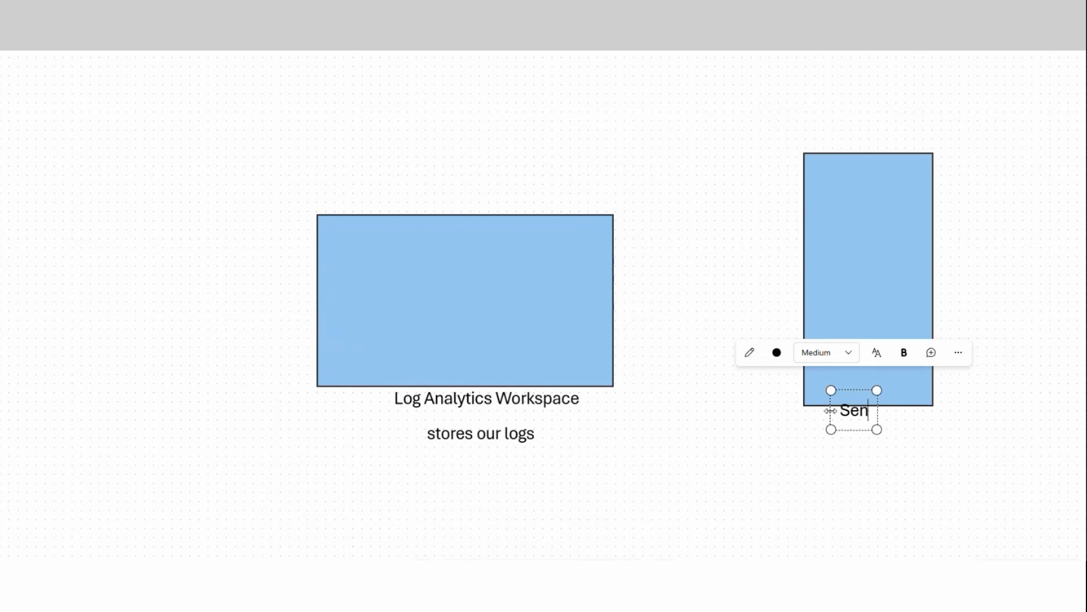
click(715, 306)
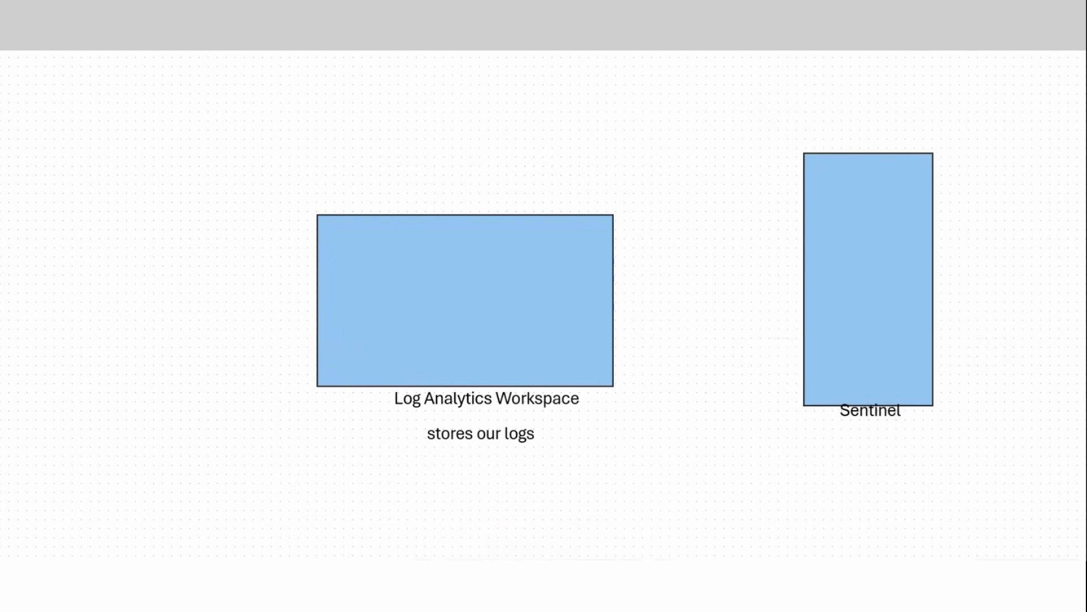
Step: Draw a black double-headed arrow between the two rectangles and a red curved arrow from Sentinel into the workspace rectangle
click(460, 580)
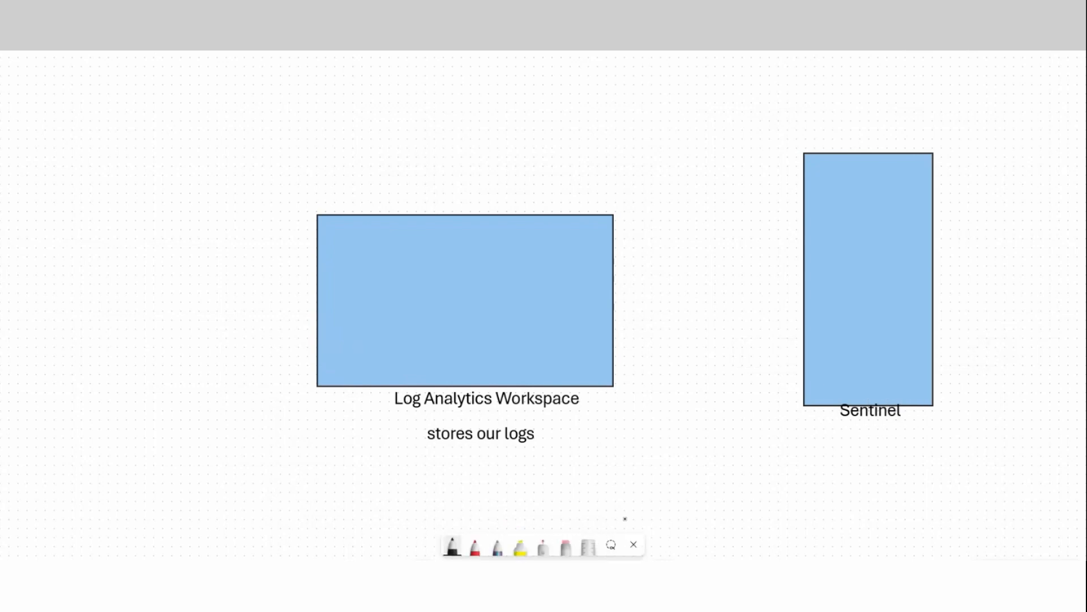
drag(804, 294, 608, 299)
drag(796, 283, 802, 301)
drag(627, 288, 620, 313)
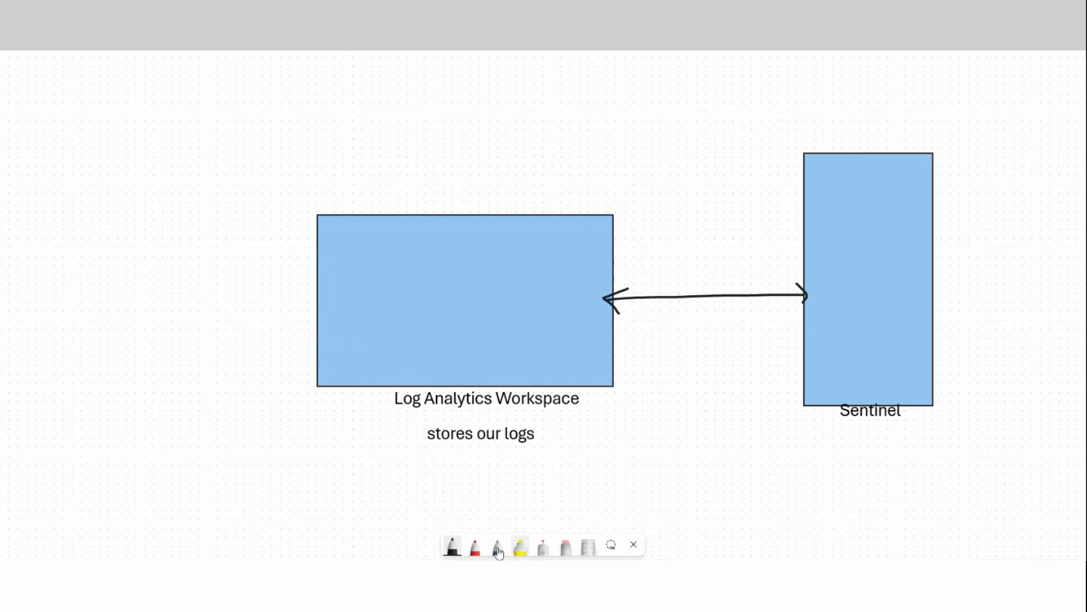
click(475, 546)
mouse_move(847, 283)
mouse_down()
mouse_move(811, 267)
mouse_move(576, 291)
mouse_move(549, 306)
mouse_up()
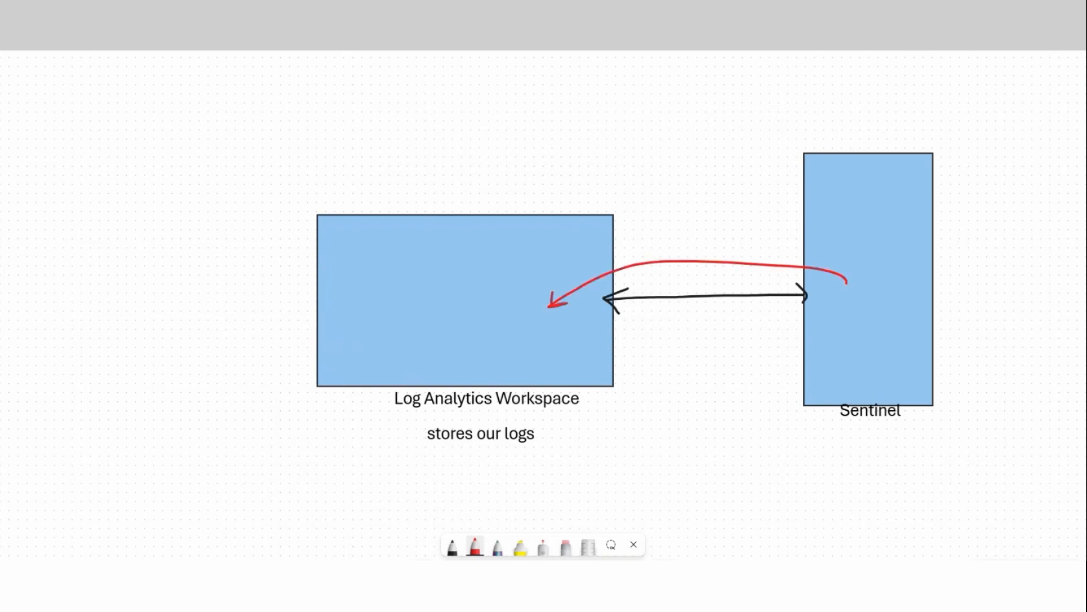
Step: Switch back to the Azure portal and open the workspace settings from Microsoft Sentinel's Settings page
click(423, 573)
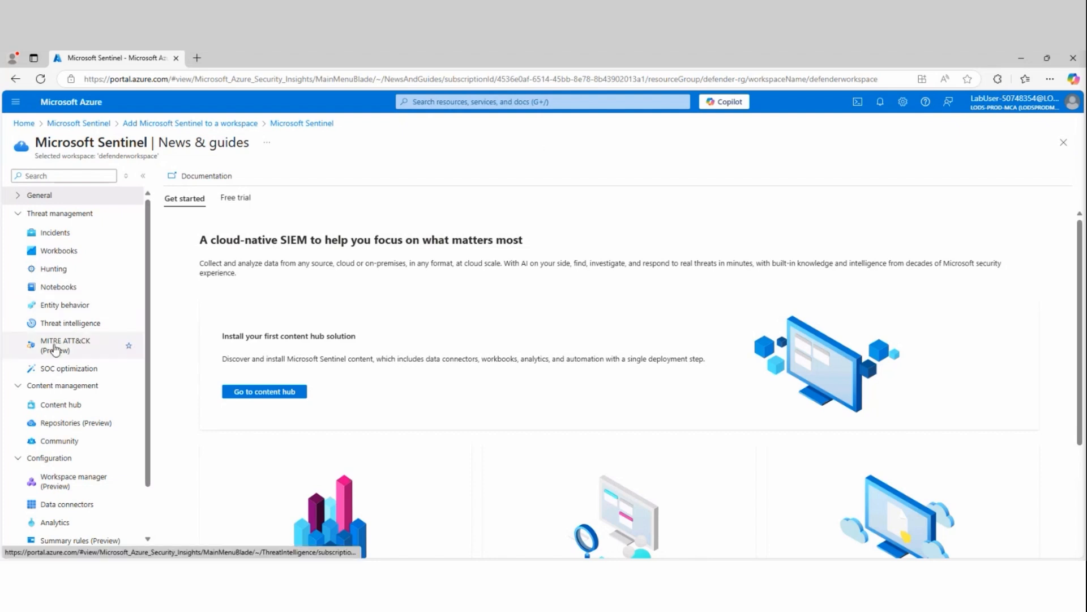
scroll(66, 347, down, 1)
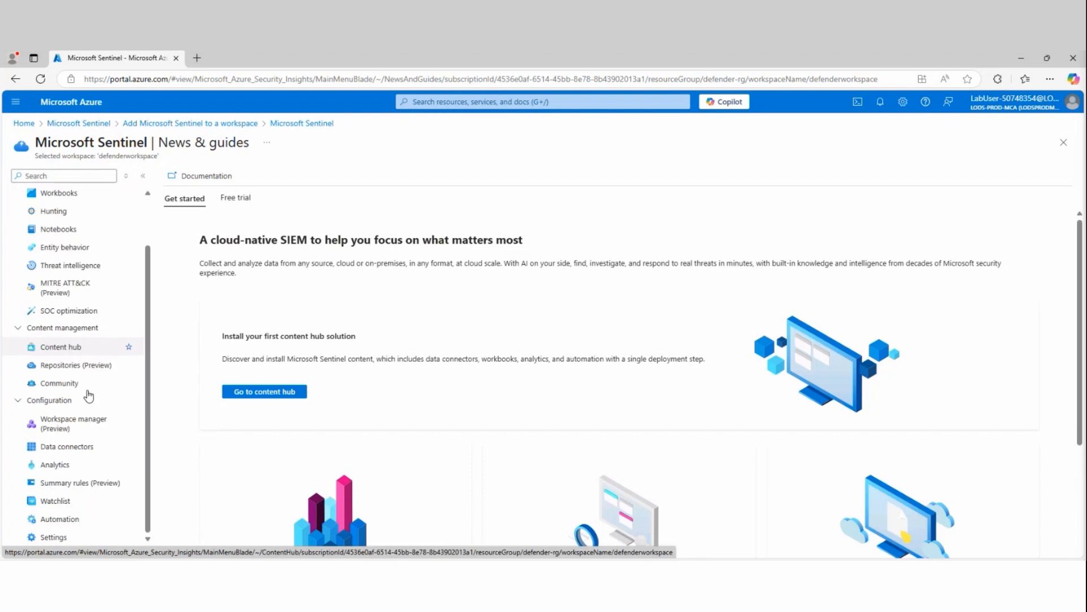
click(48, 537)
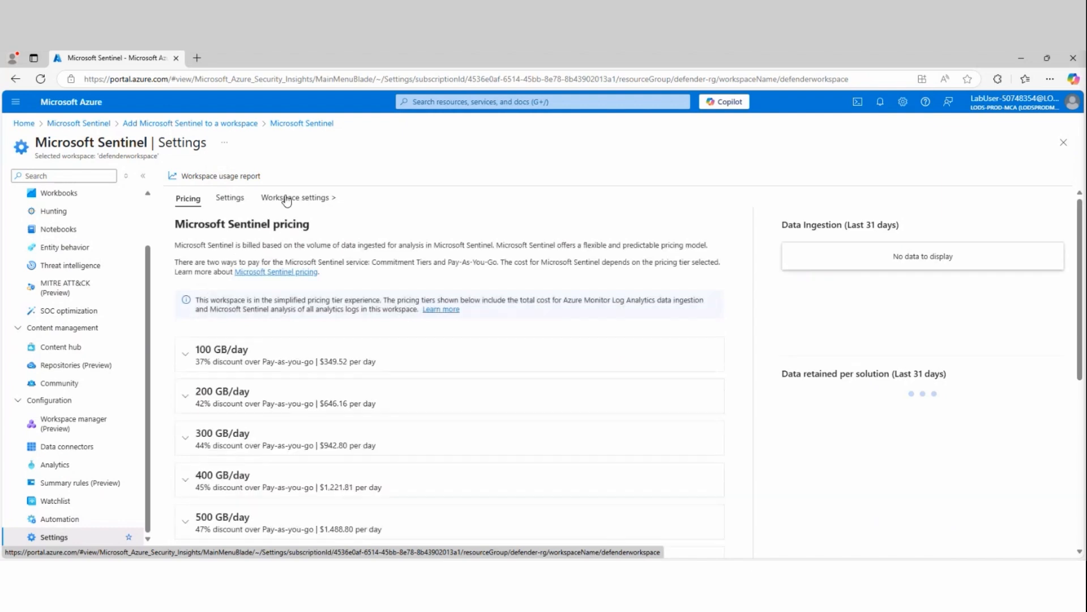
click(290, 198)
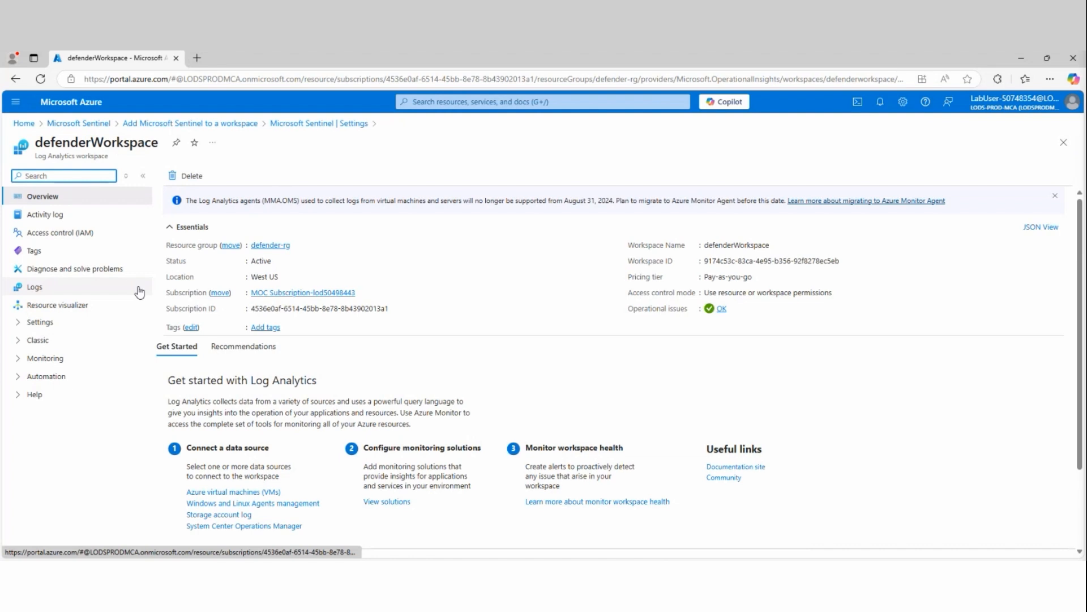
Step: Open the data retention options under Usage and estimated costs in defenderWorkspace's settings
click(17, 322)
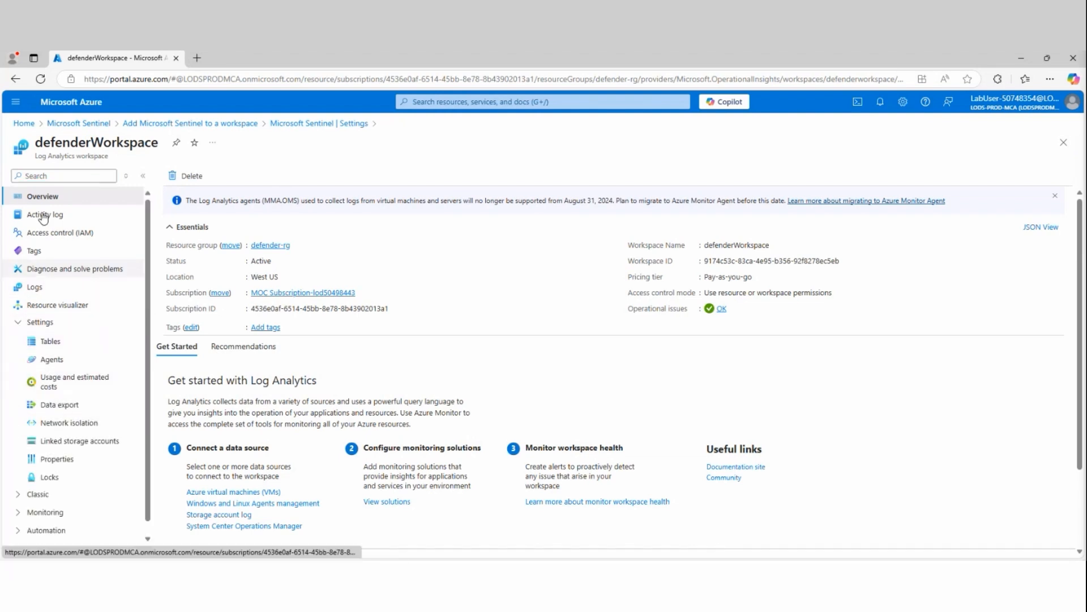
drag(38, 156, 117, 159)
drag(46, 146, 127, 162)
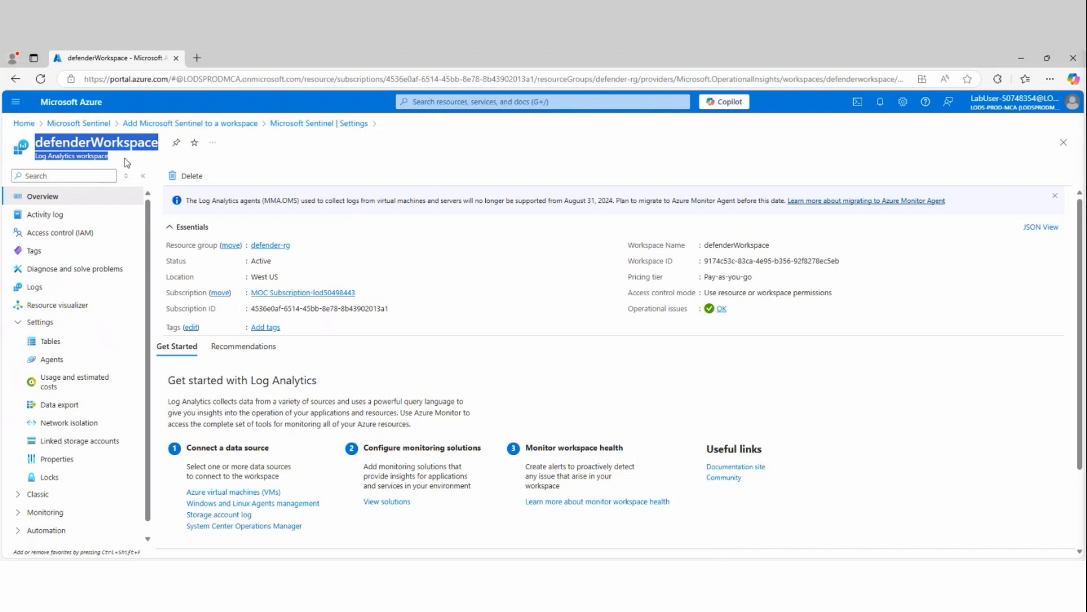
click(102, 162)
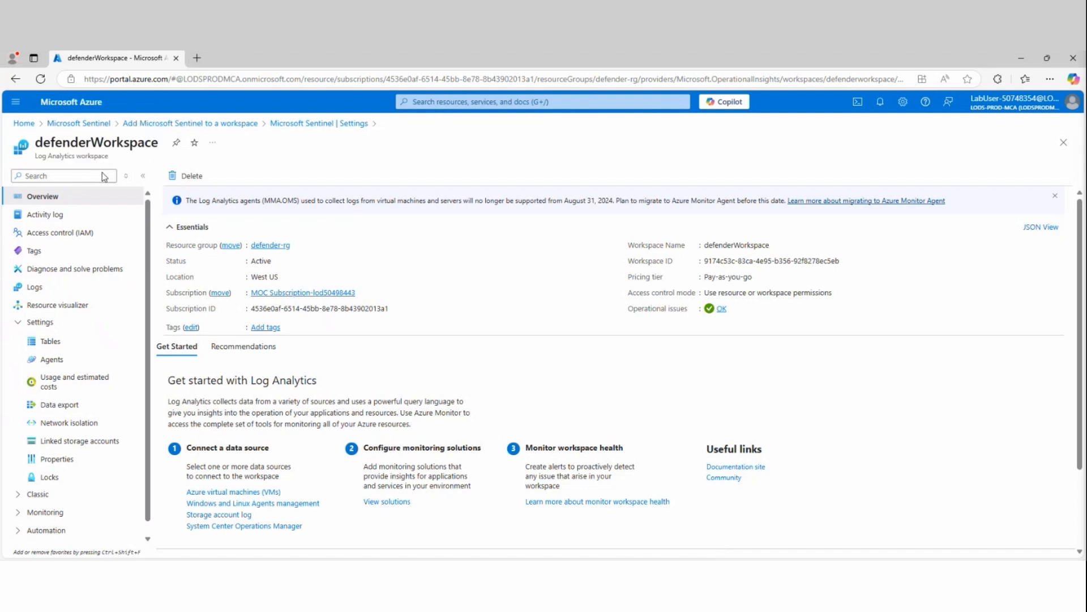
click(64, 384)
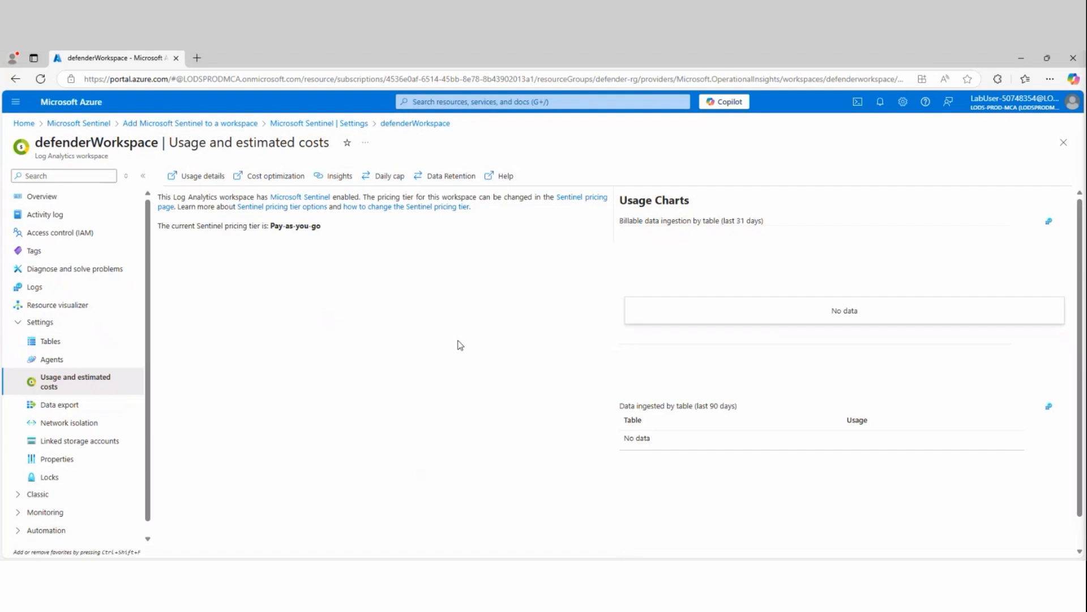
click(447, 178)
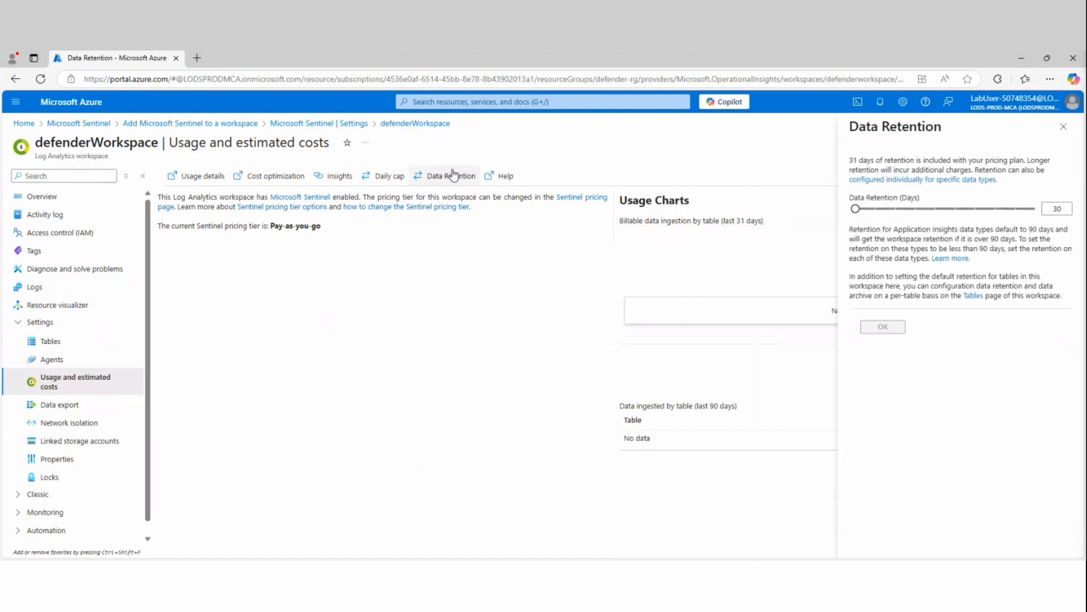
Step: Try the data retention at 730 days and return it to 30 days
mouse_move(867, 205)
mouse_down()
mouse_move(849, 209)
mouse_move(874, 219)
mouse_up()
mouse_move(1077, 202)
mouse_down()
mouse_move(1036, 230)
mouse_move(1072, 184)
mouse_up()
key(Escape)
drag(856, 210, 1084, 213)
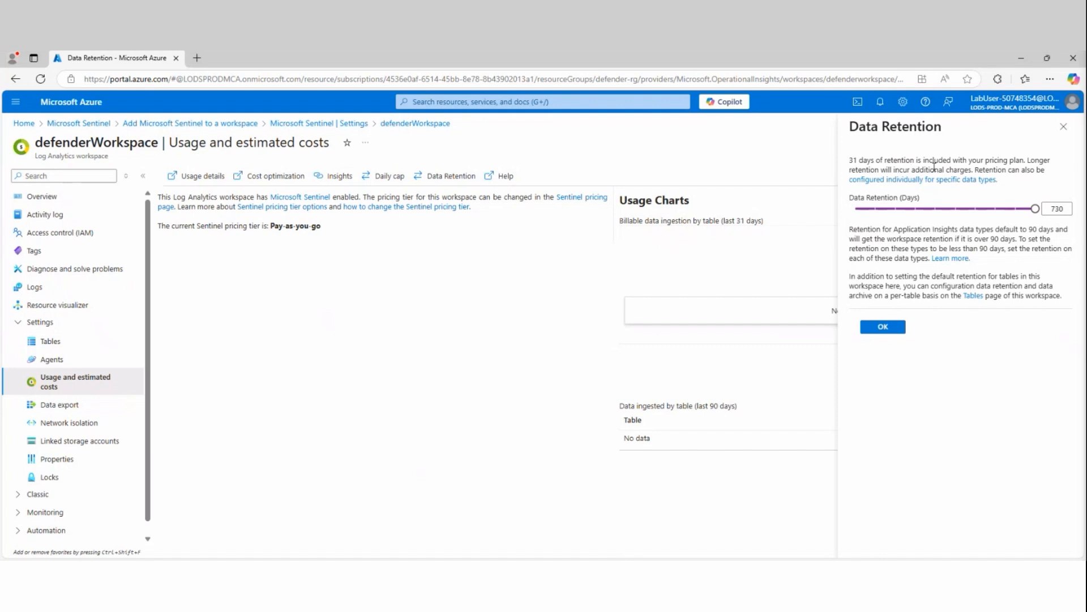
click(990, 217)
drag(990, 217, 962, 219)
drag(955, 209, 857, 212)
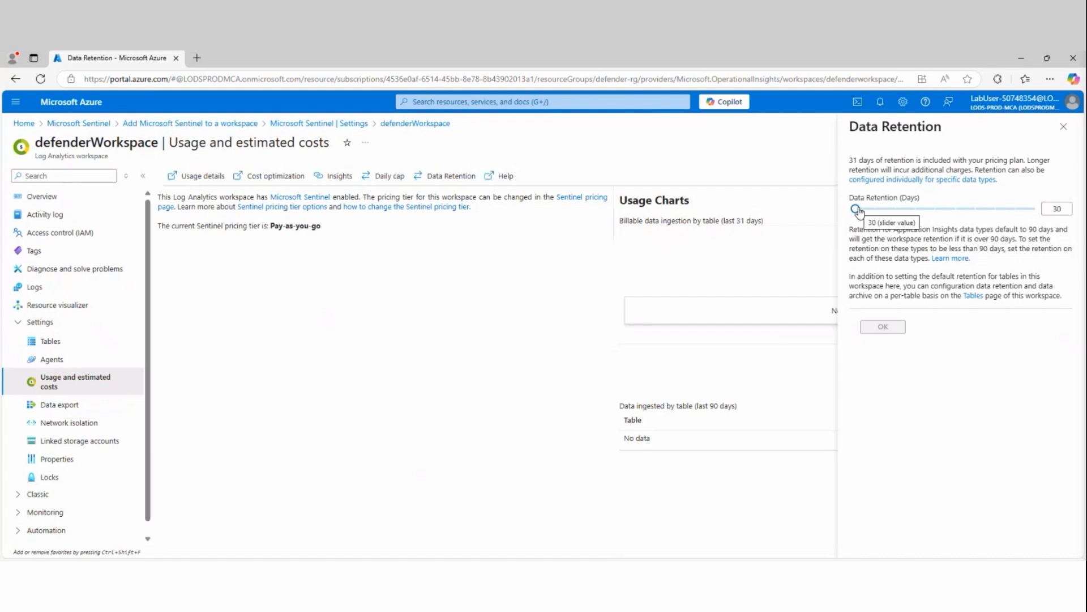
Step: Set the workspace's data retention to 180 days, apply it, and dismiss the notification
drag(856, 210, 959, 213)
click(882, 328)
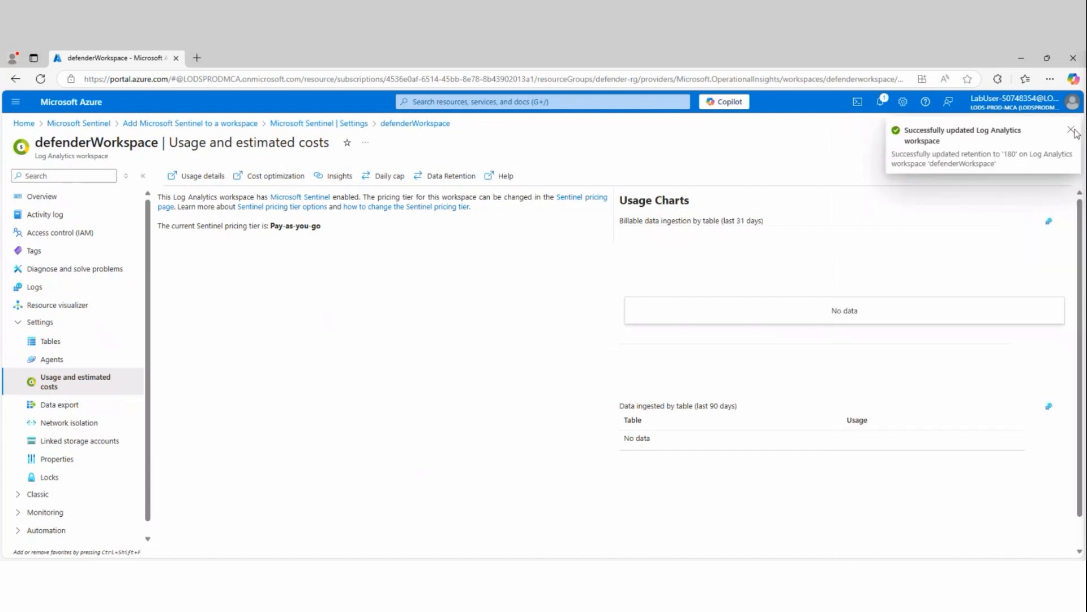
click(1072, 131)
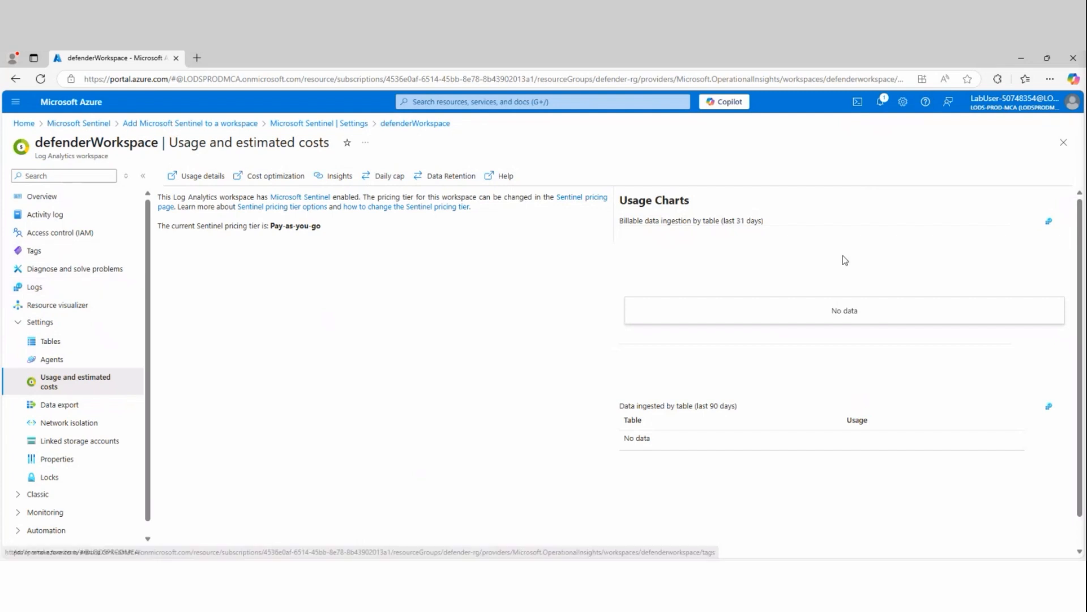
Step: Reopen the data retention options, review the configured retention period, and close them without changes
click(451, 177)
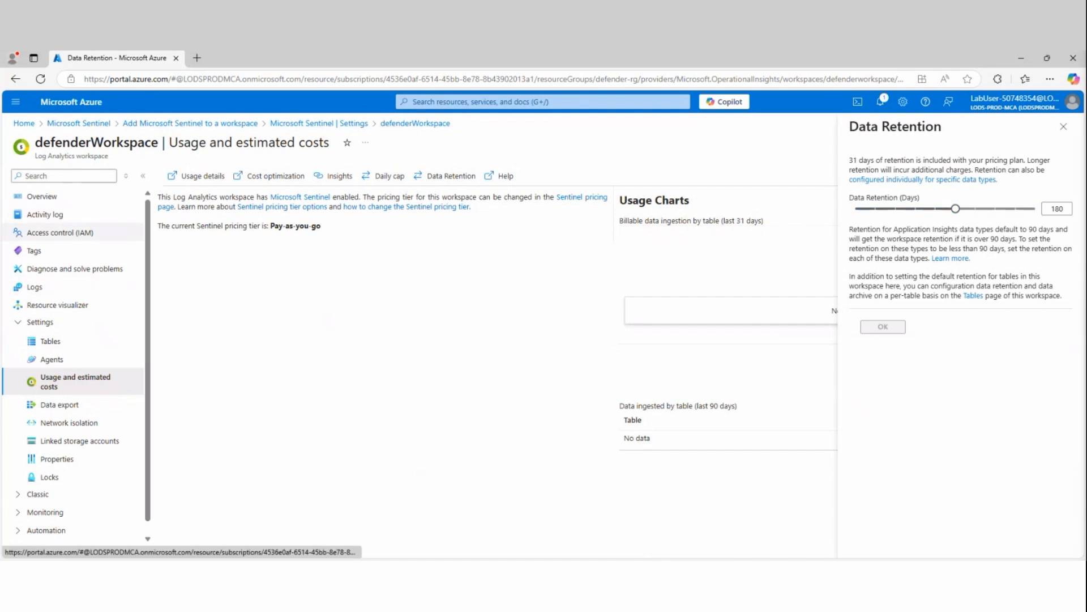
click(954, 208)
drag(858, 214, 889, 211)
mouse_move(872, 212)
mouse_down()
mouse_move(871, 233)
mouse_move(904, 222)
mouse_up()
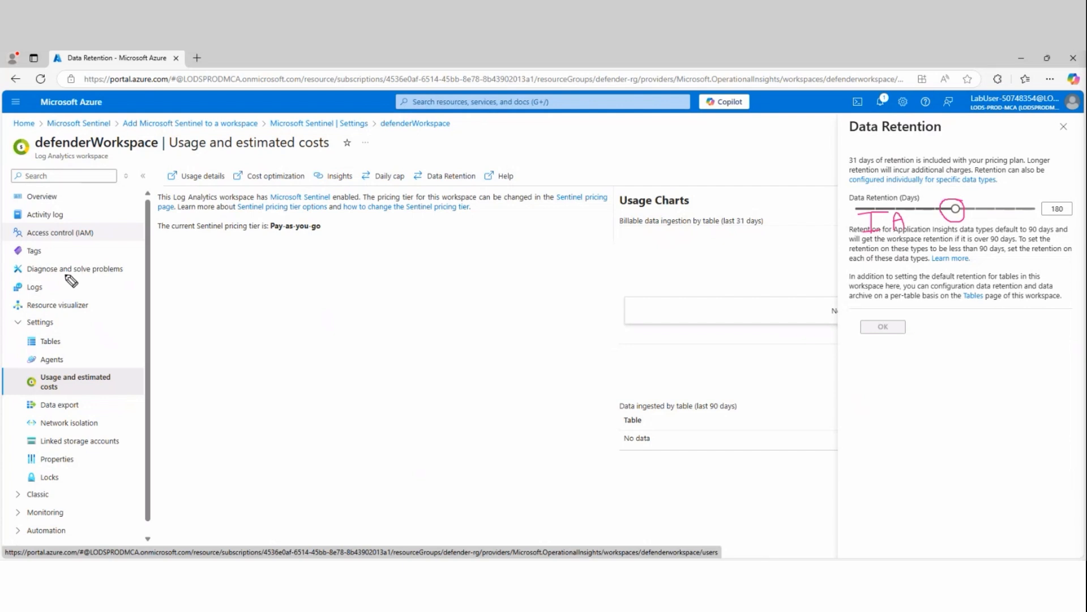
mouse_move(56, 279)
mouse_down()
mouse_move(15, 278)
mouse_move(72, 292)
mouse_up()
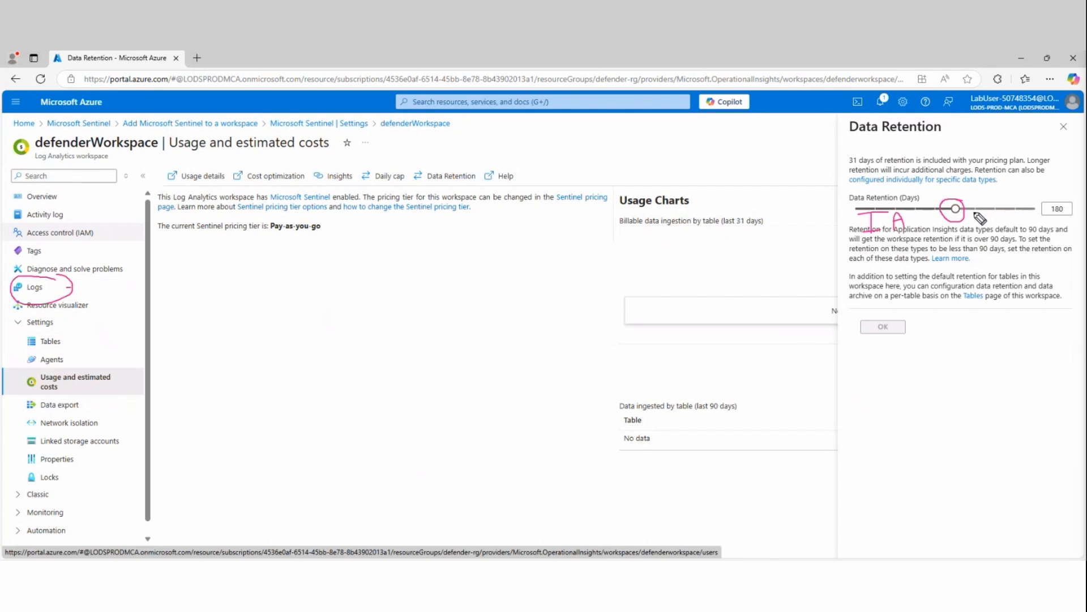
click(12, 322)
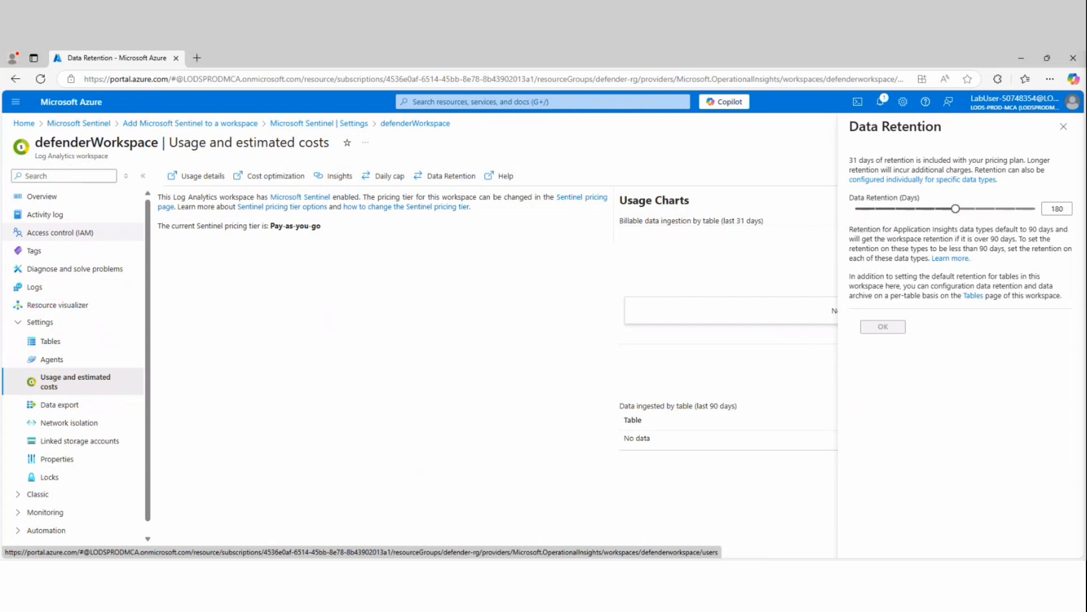
double_click(1056, 209)
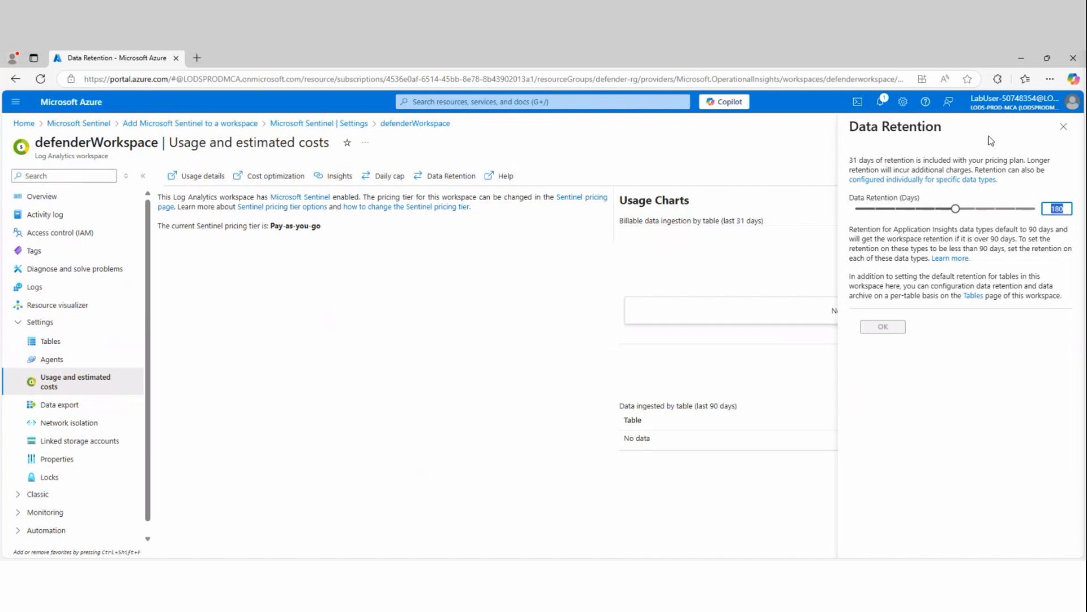
click(1057, 131)
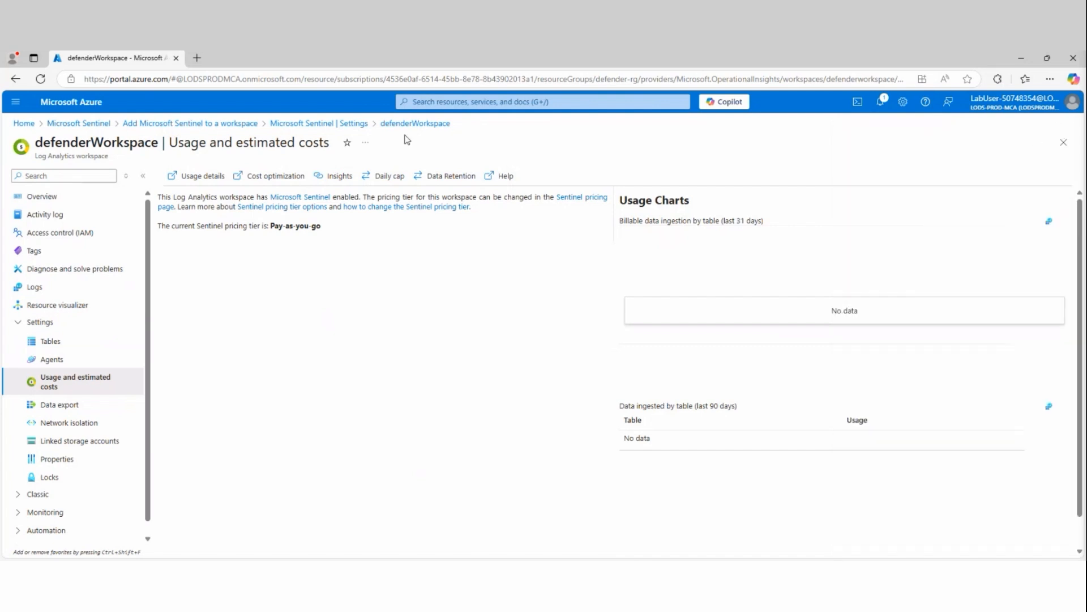
Step: Visit the Microsoft Sentinel workspace list and open the defenderWorkspace Log Analytics workspace from the recent resources
click(446, 105)
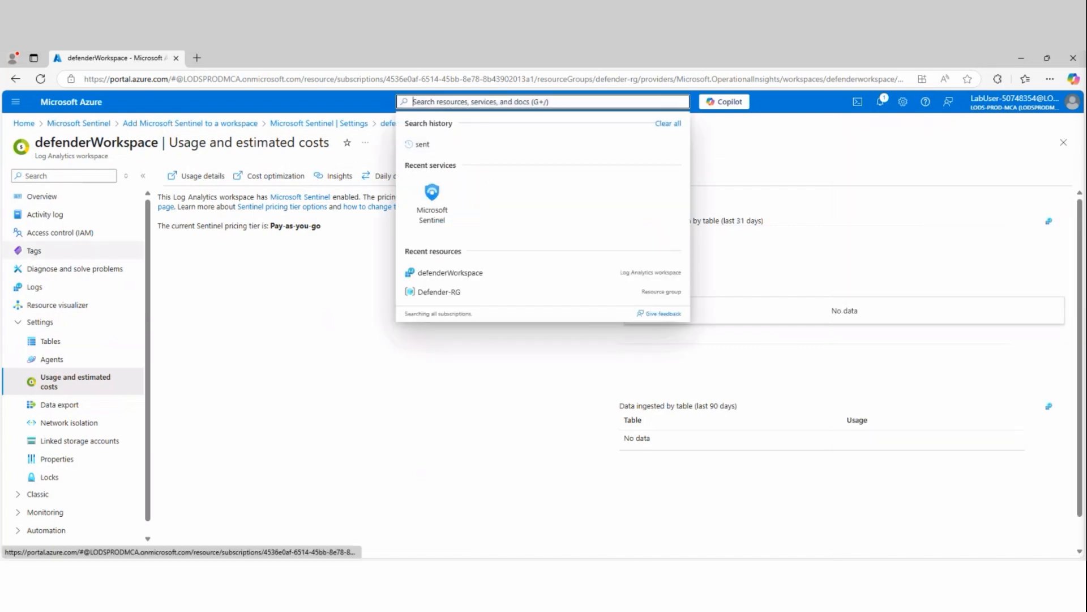
click(418, 219)
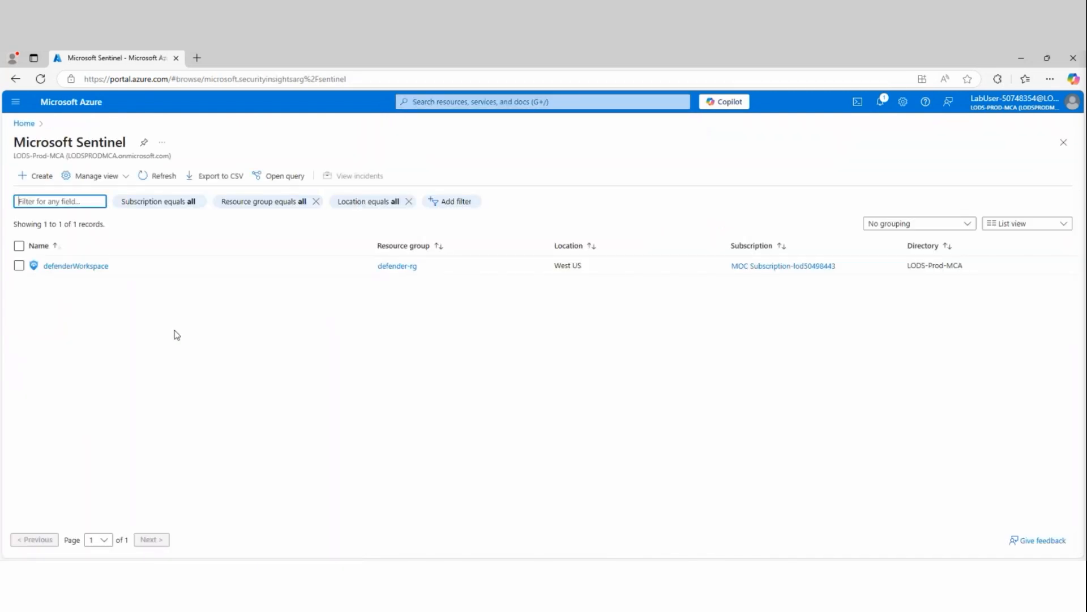
click(501, 104)
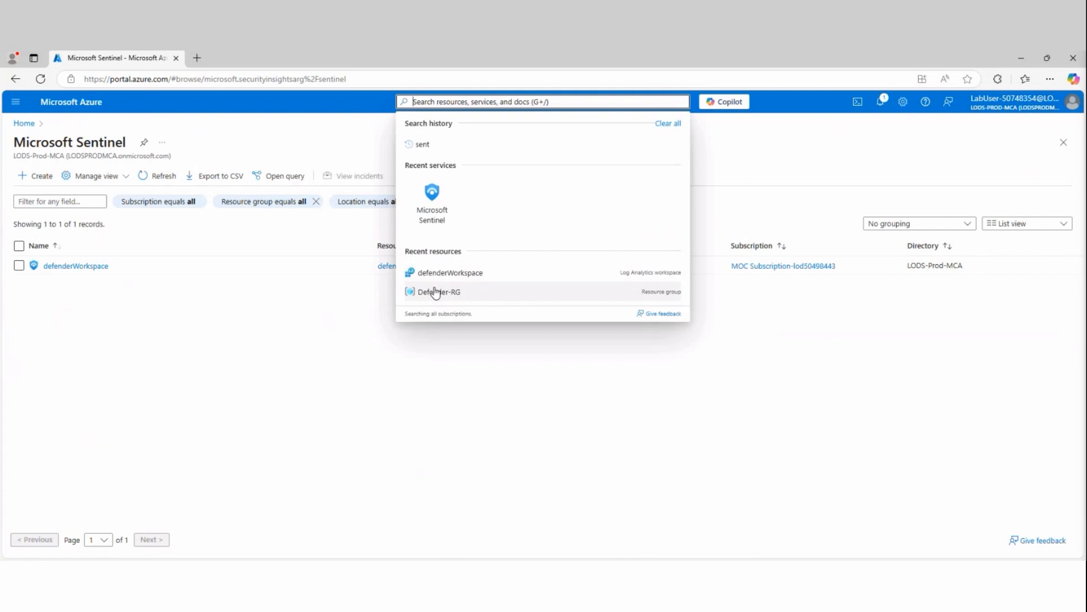
click(436, 274)
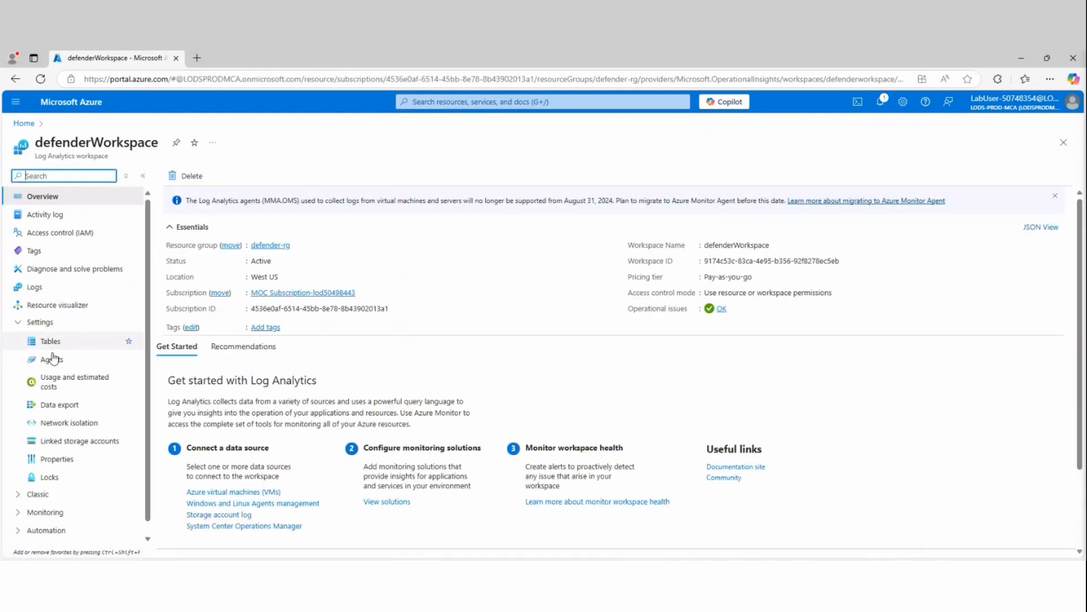
Step: Review the data retention under defenderWorkspace's Usage and estimated costs and close it without changes
click(68, 381)
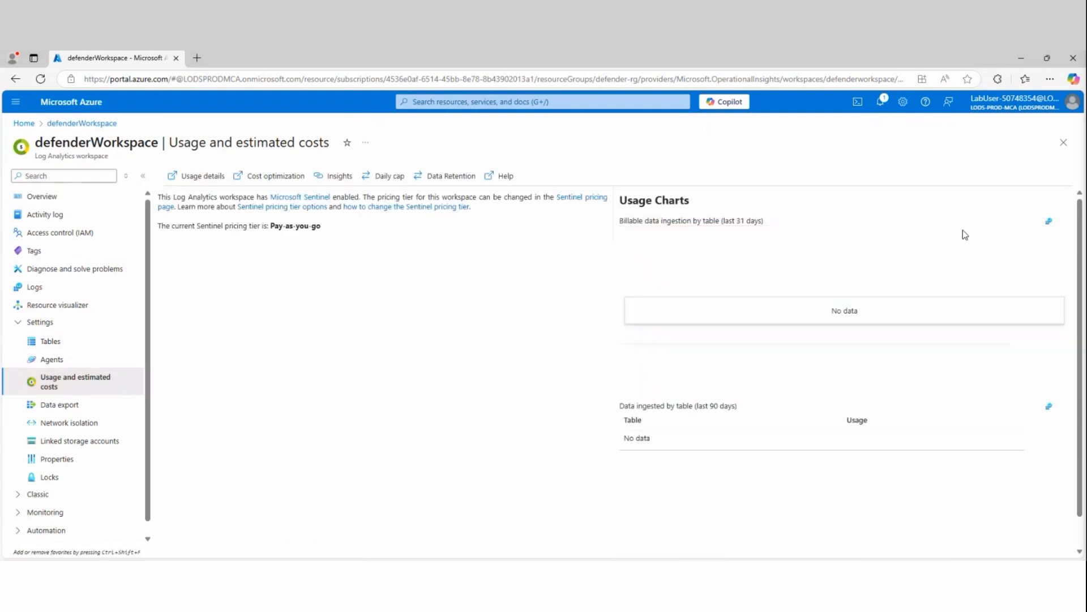
click(451, 176)
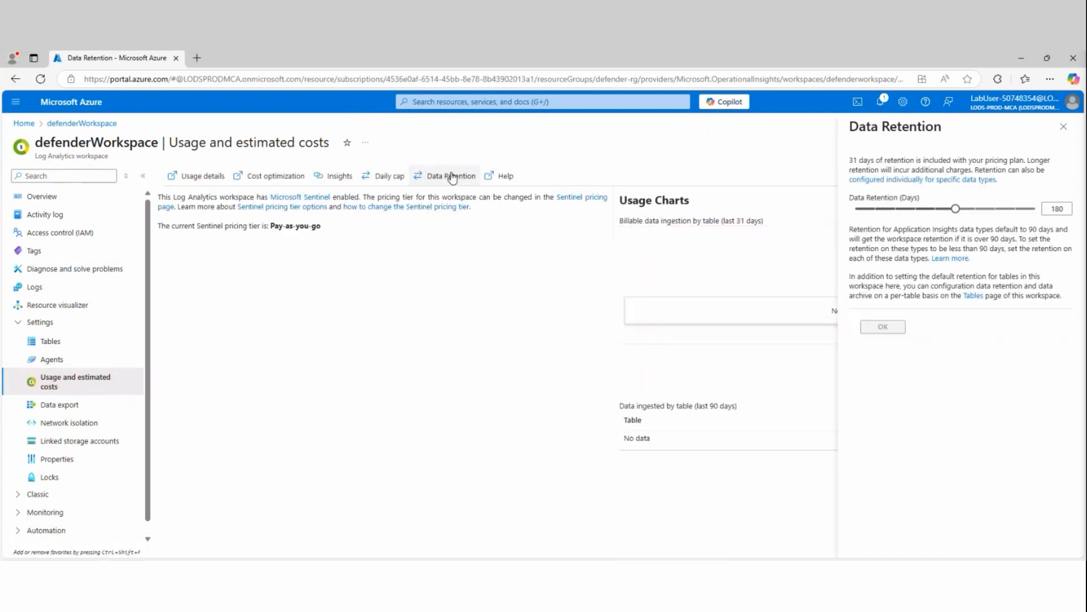
drag(850, 198, 922, 201)
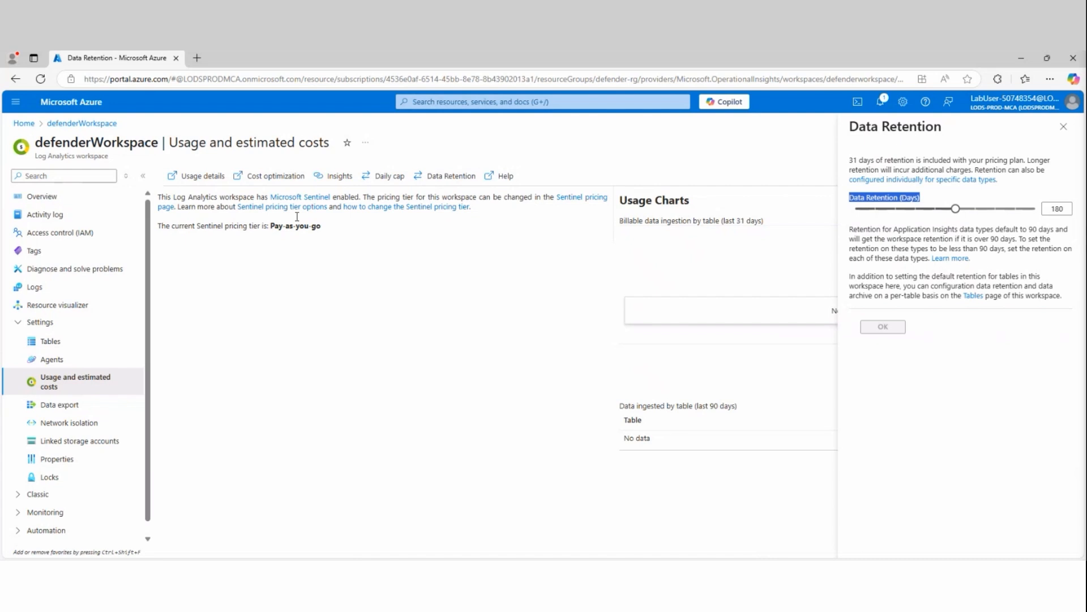
click(1063, 126)
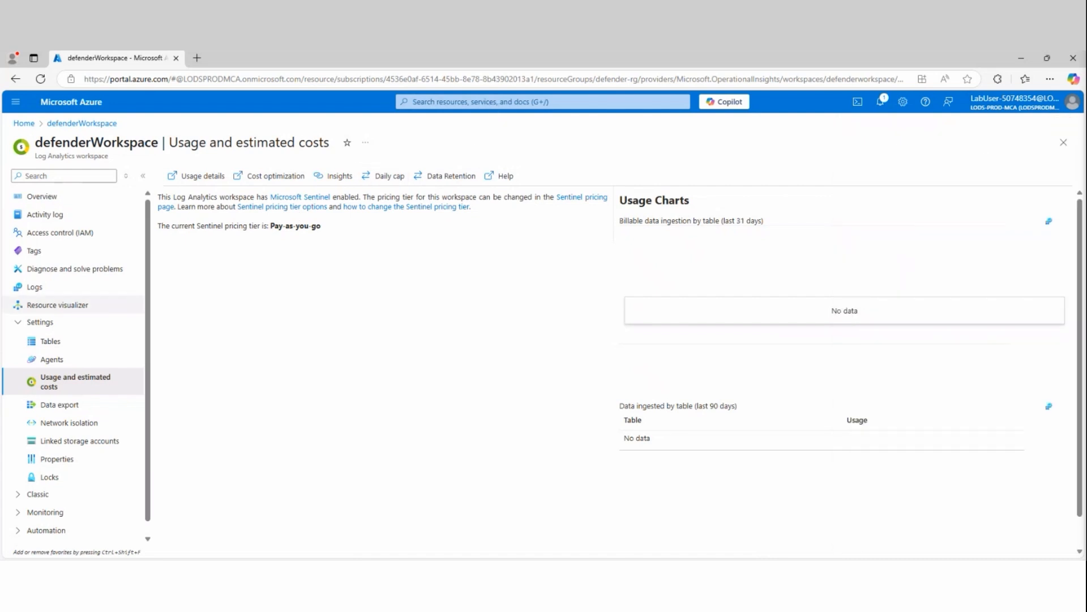
Step: Open defenderWorkspace's Tables page and look through the list of table names
click(57, 342)
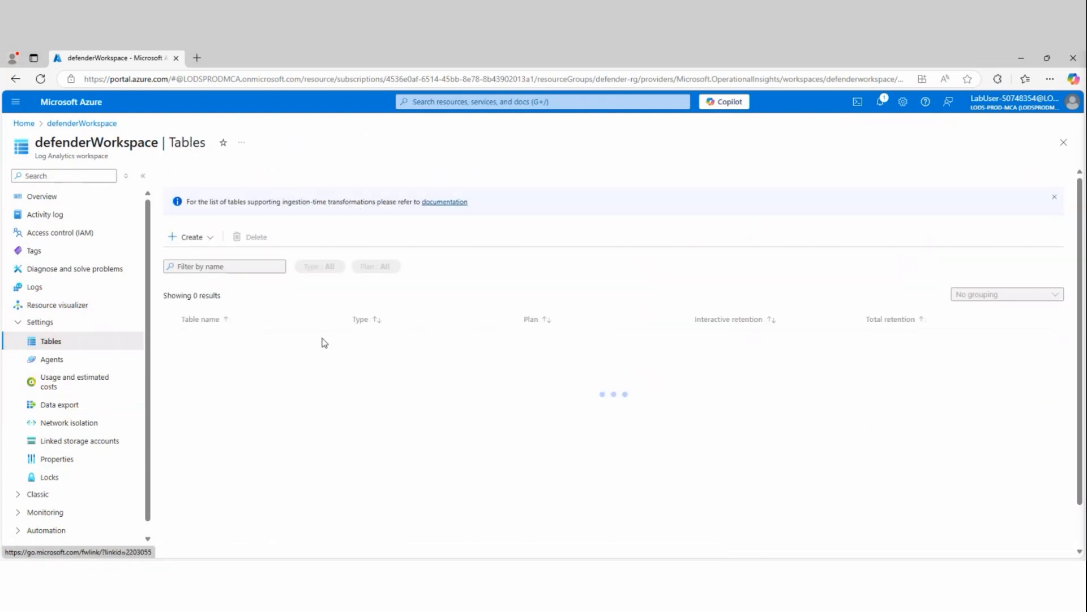
scroll(286, 383, down, 5)
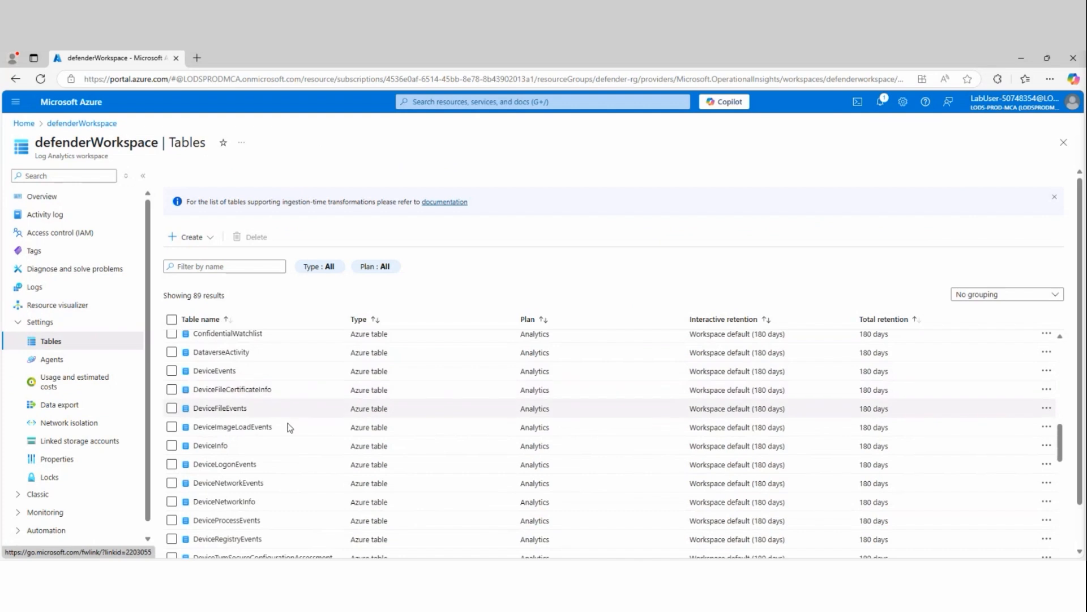
scroll(289, 433, up, 3)
scroll(290, 434, down, 20)
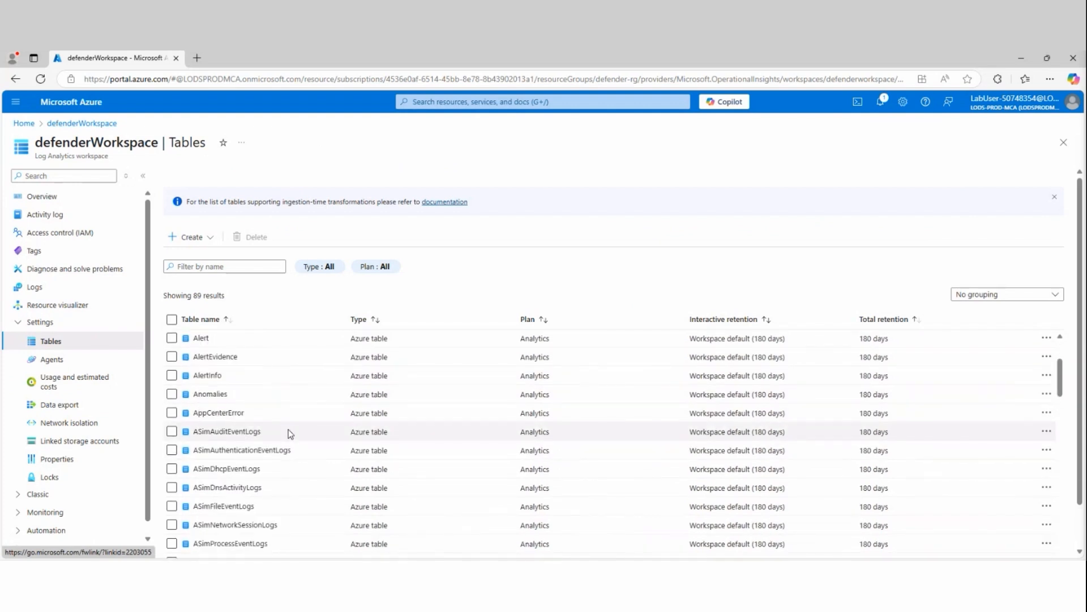
scroll(291, 434, up, 20)
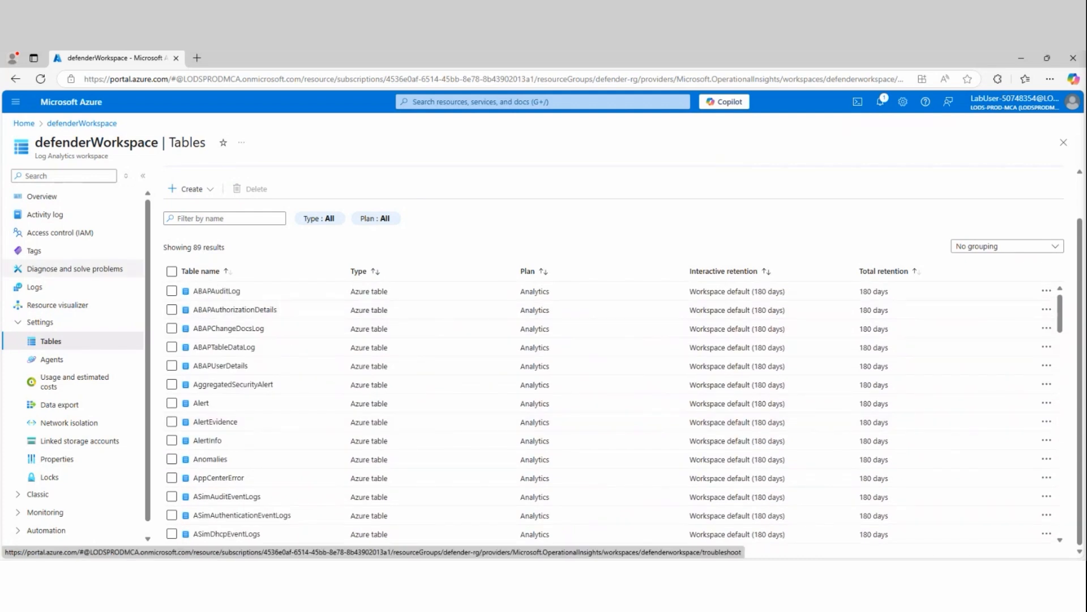
mouse_move(136, 269)
mouse_down()
mouse_move(311, 476)
mouse_move(186, 552)
mouse_move(164, 259)
mouse_up()
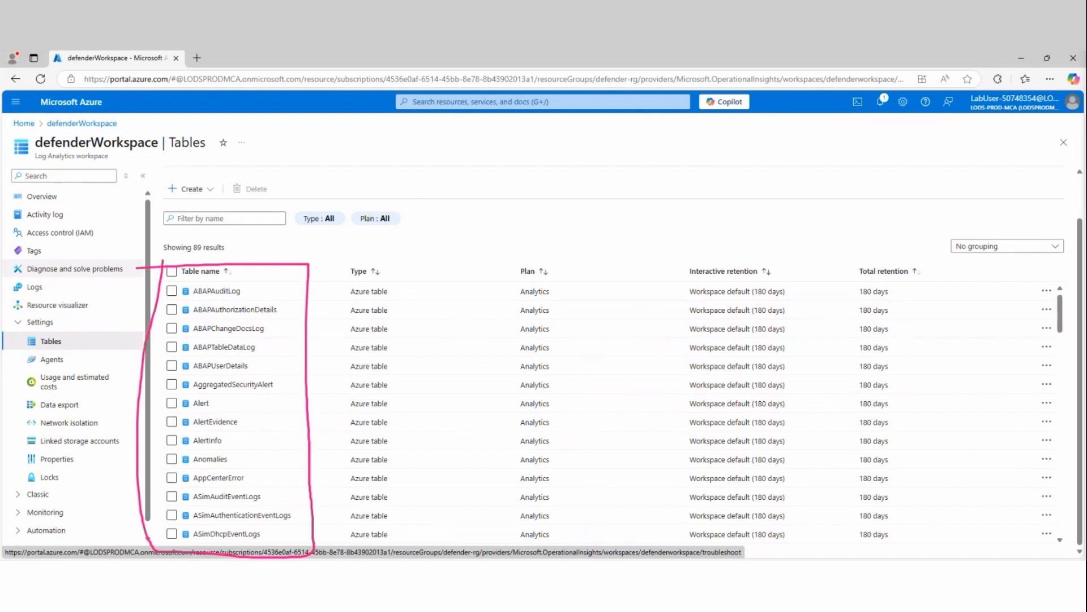
key(Escape)
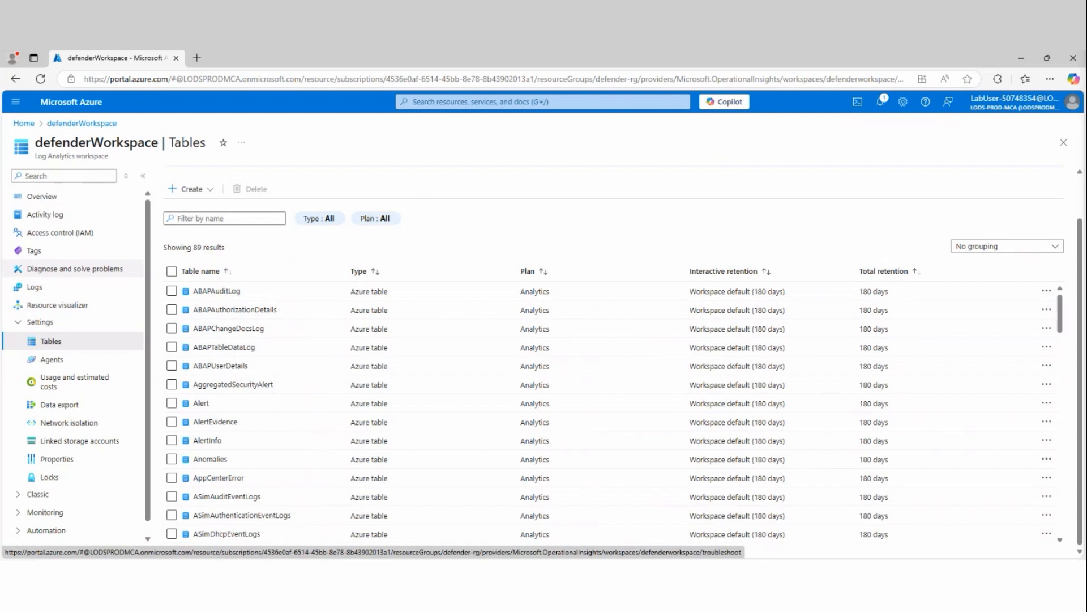
Step: On the whiteboard, add the text "LAW Tables" with lines T1, T2 and T3 inside the Log Analytics Workspace box, and return to Azure
click(357, 241)
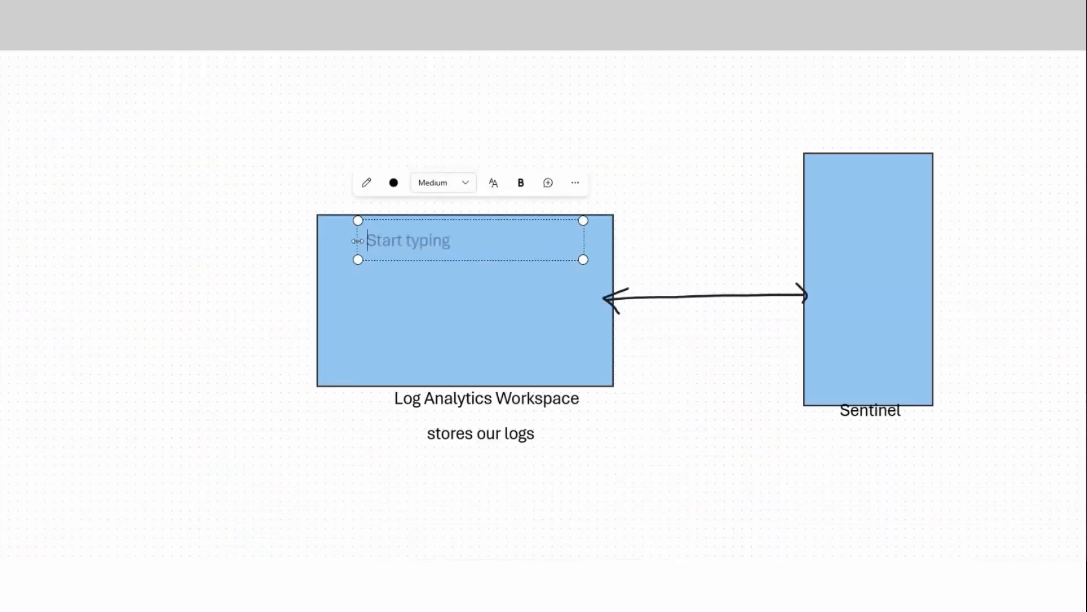
text(LA)
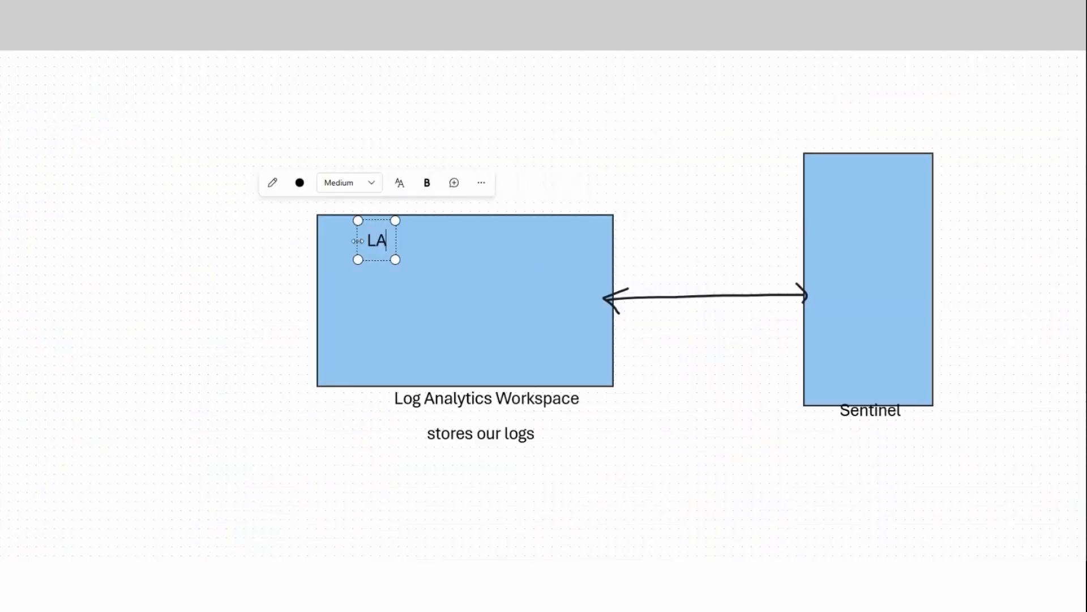
text(W Tables)
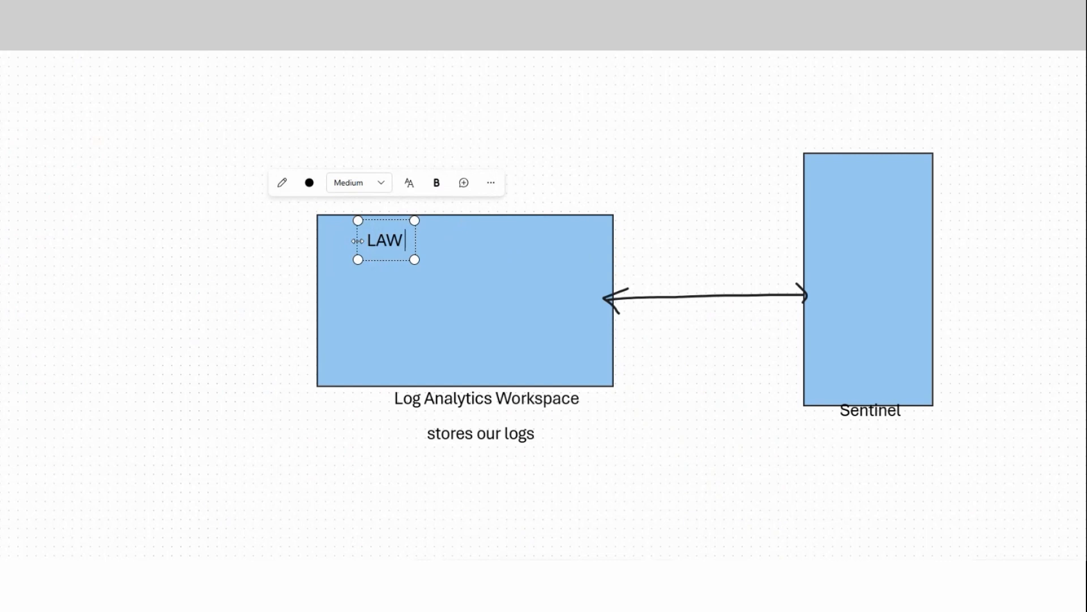
key(Return)
key(Return)
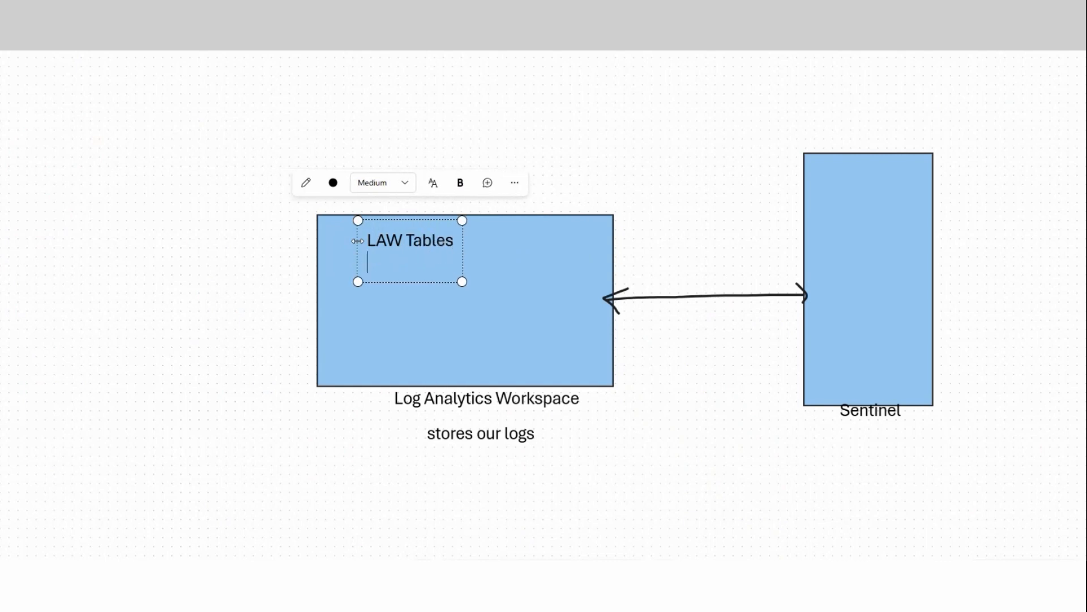
text(T1)
key(Return)
text(T2)
key(Return)
text(T3)
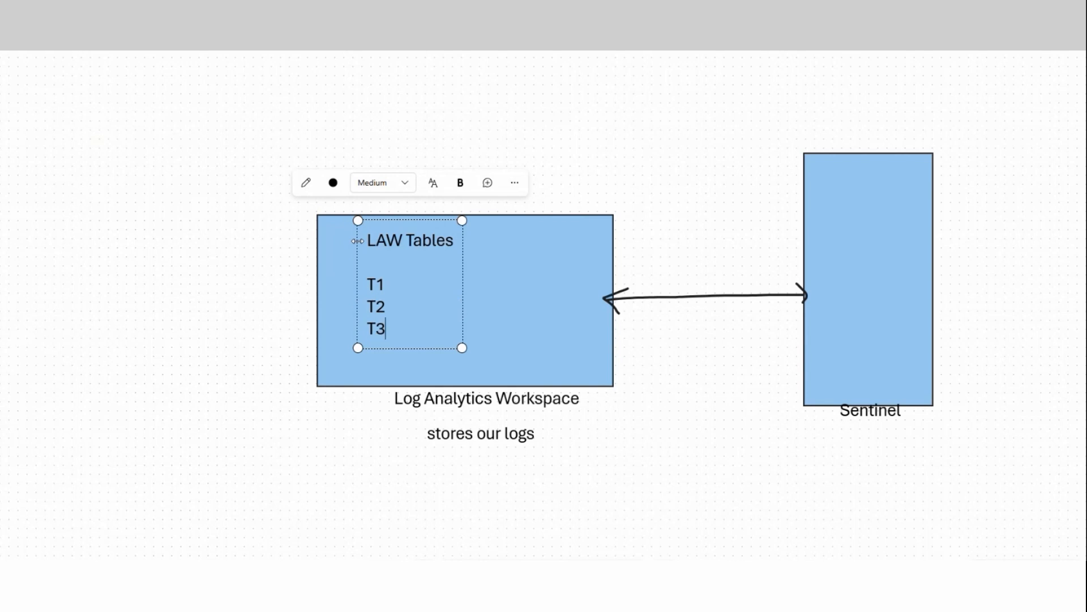
click(247, 245)
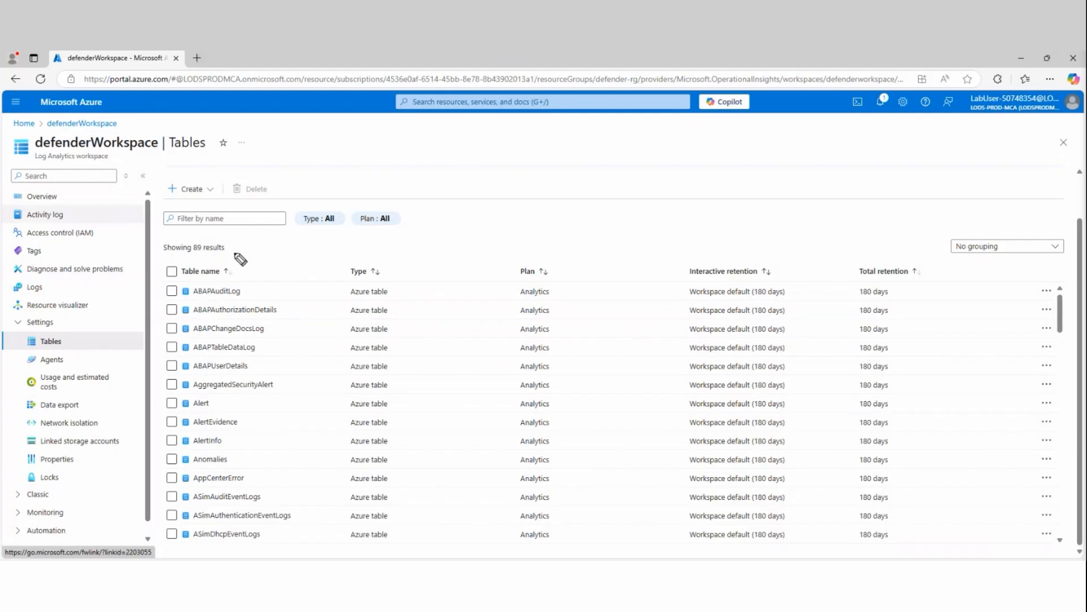
Step: Examine the table names and the interactive and total retention columns in the workspace's table list
mouse_move(164, 259)
mouse_down()
mouse_move(323, 262)
mouse_move(309, 557)
mouse_move(173, 252)
mouse_up()
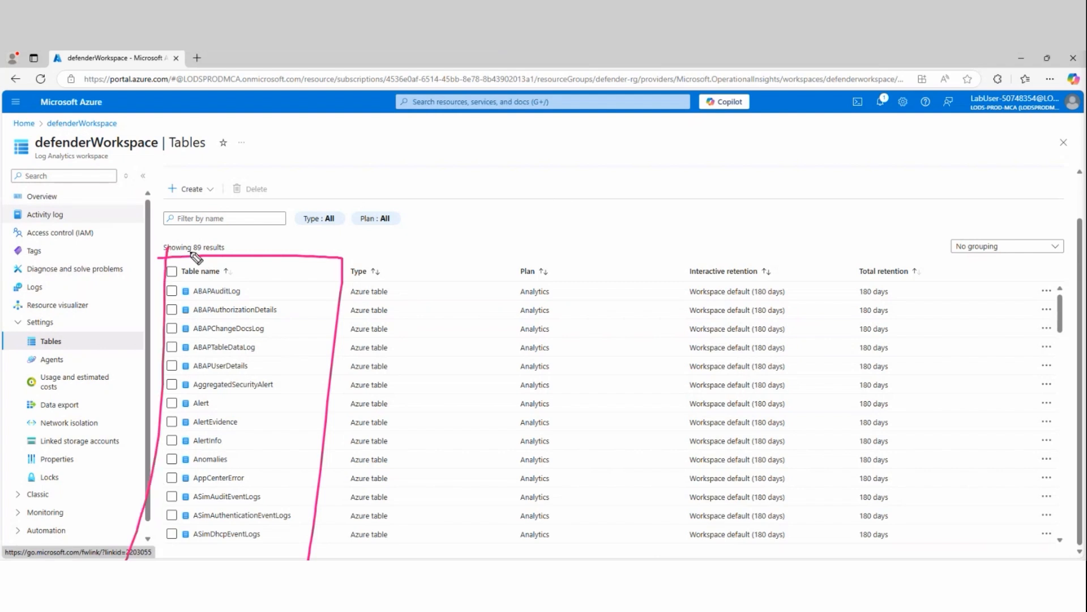
mouse_move(662, 253)
mouse_down()
mouse_move(956, 249)
mouse_move(940, 558)
mouse_up()
drag(663, 560, 701, 253)
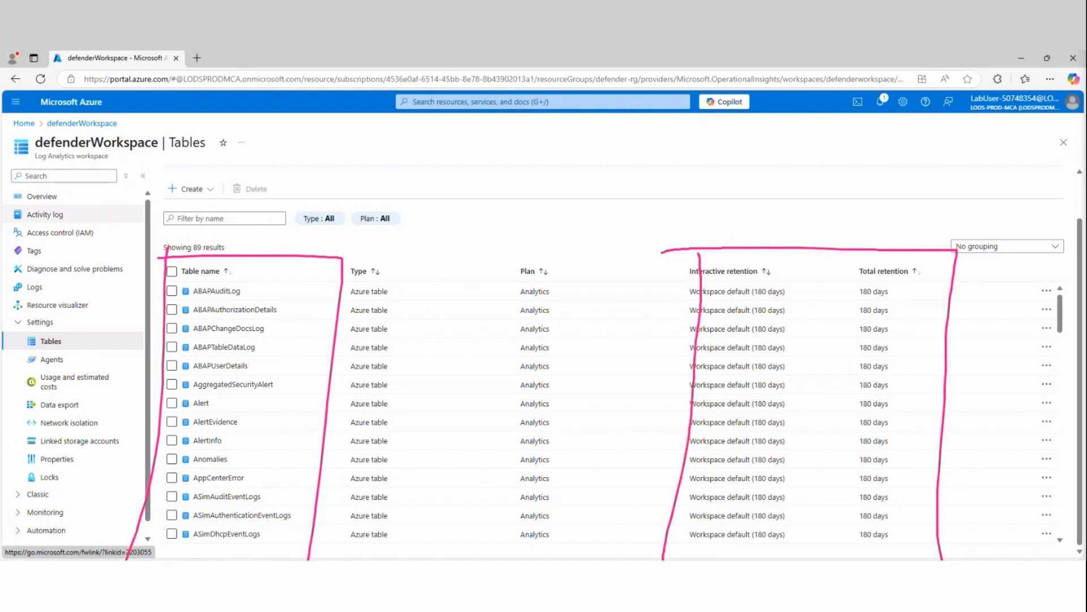
key(Escape)
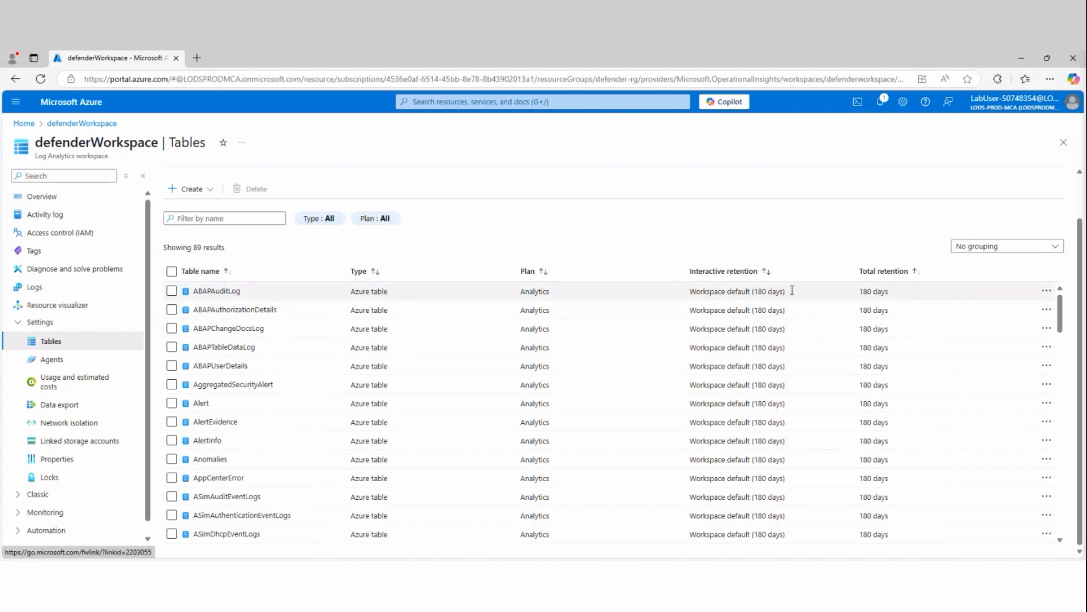
mouse_move(792, 290)
mouse_down()
mouse_move(691, 291)
mouse_move(786, 293)
mouse_up()
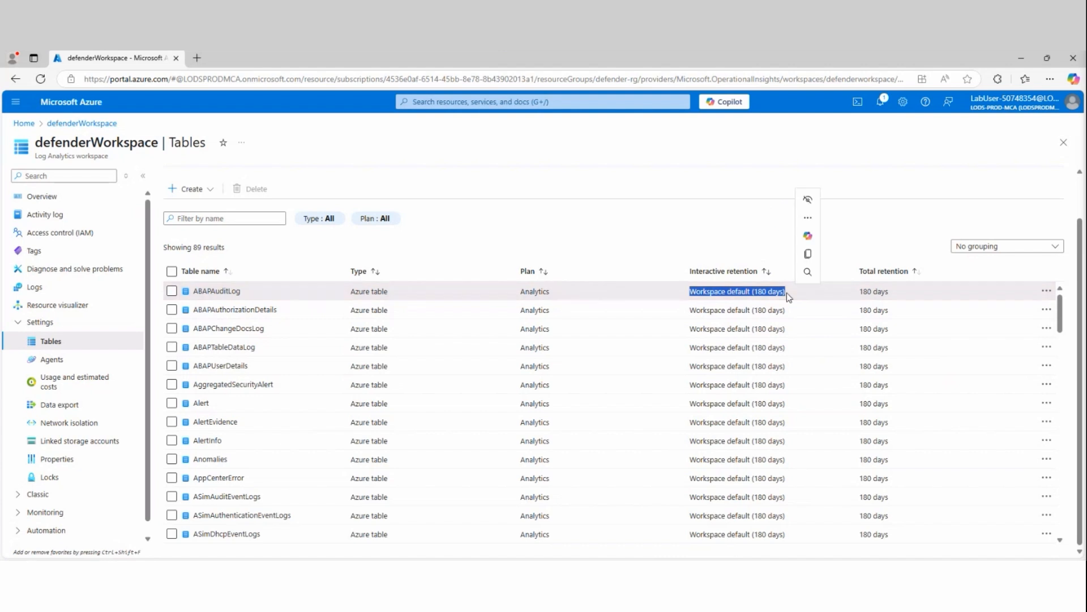
click(689, 168)
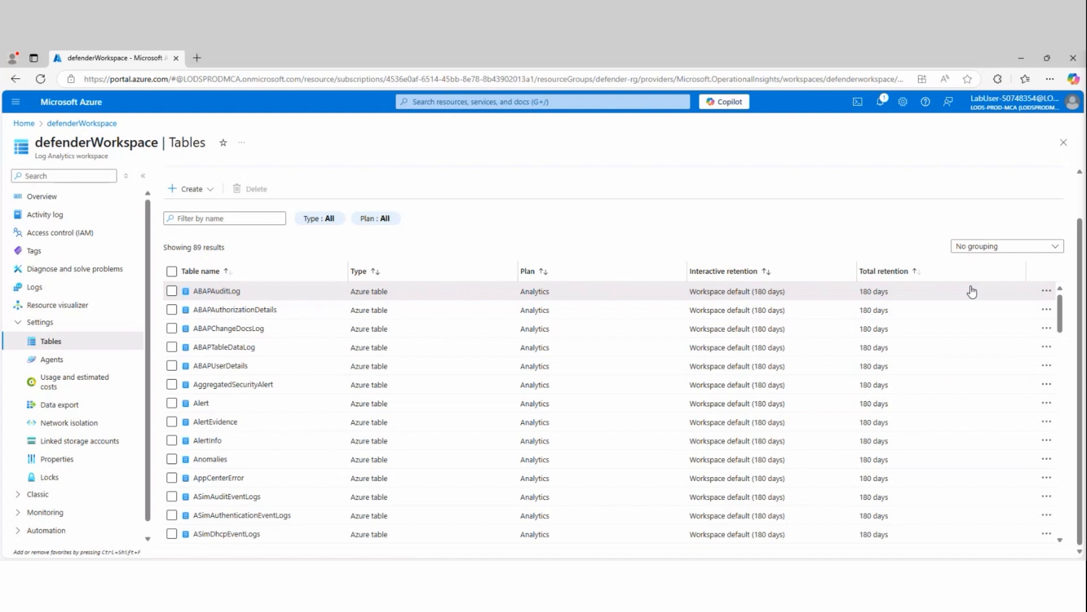
Step: Open the management settings of the ABAPAuditLog table and examine its interactive retention and total retention period
click(1047, 292)
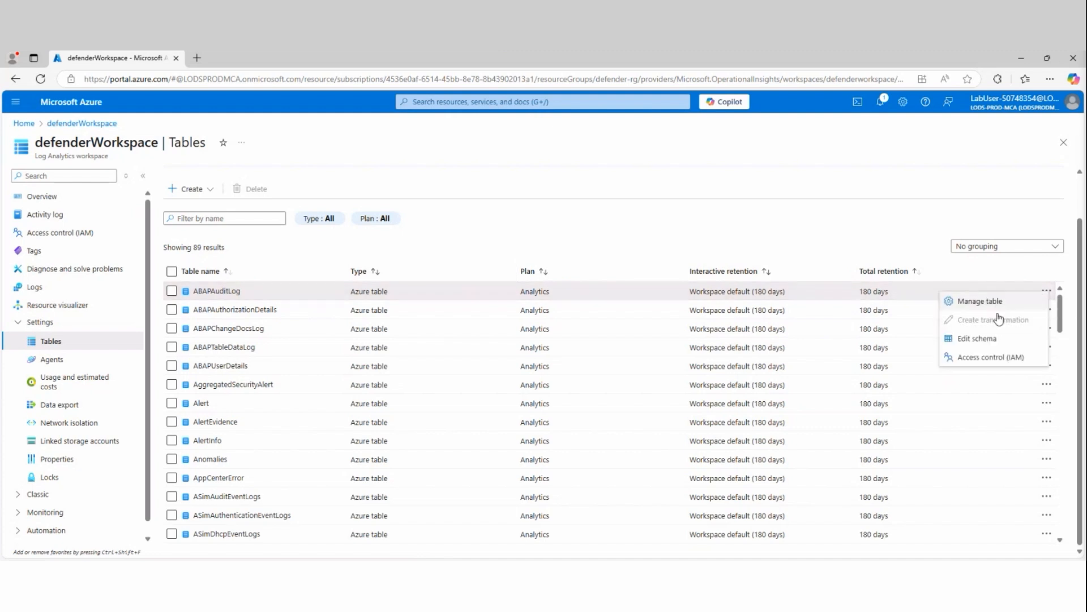
click(962, 302)
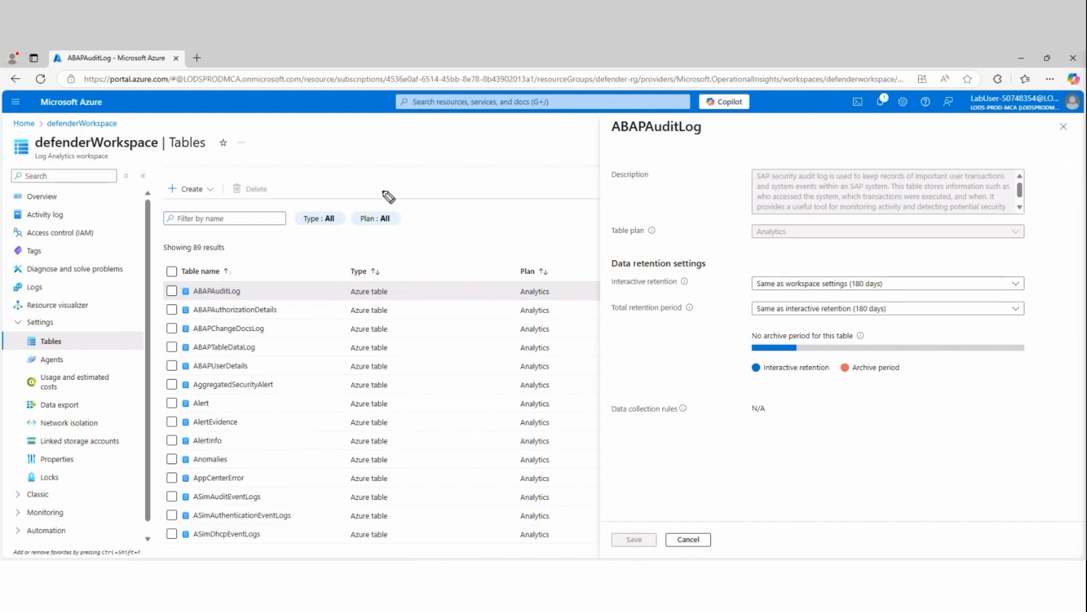
mouse_move(719, 120)
mouse_down()
mouse_move(640, 105)
mouse_move(729, 141)
mouse_move(717, 121)
mouse_up()
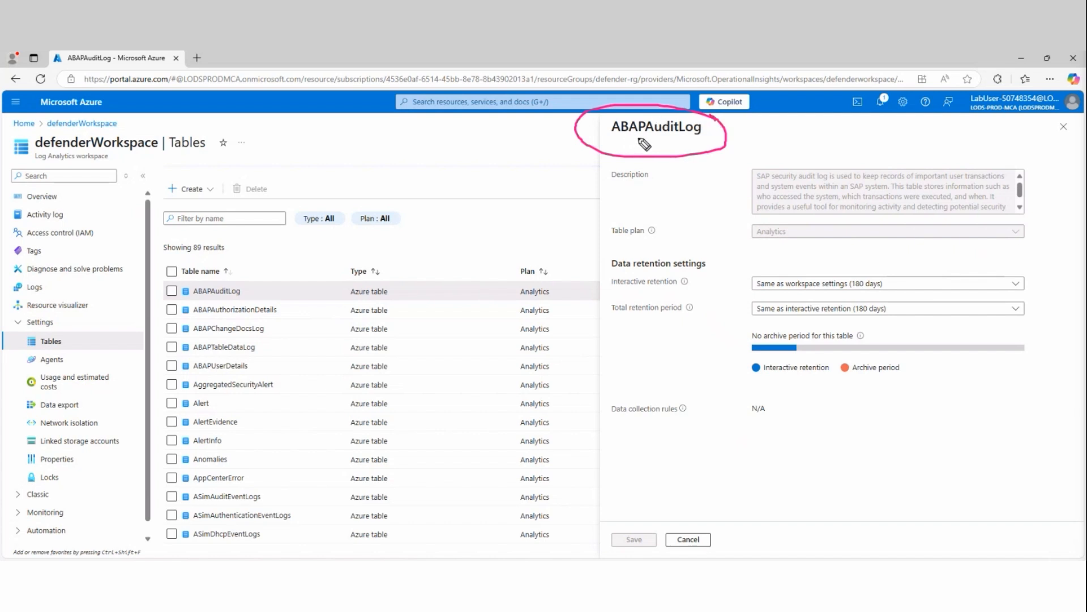
drag(688, 283, 746, 287)
click(864, 309)
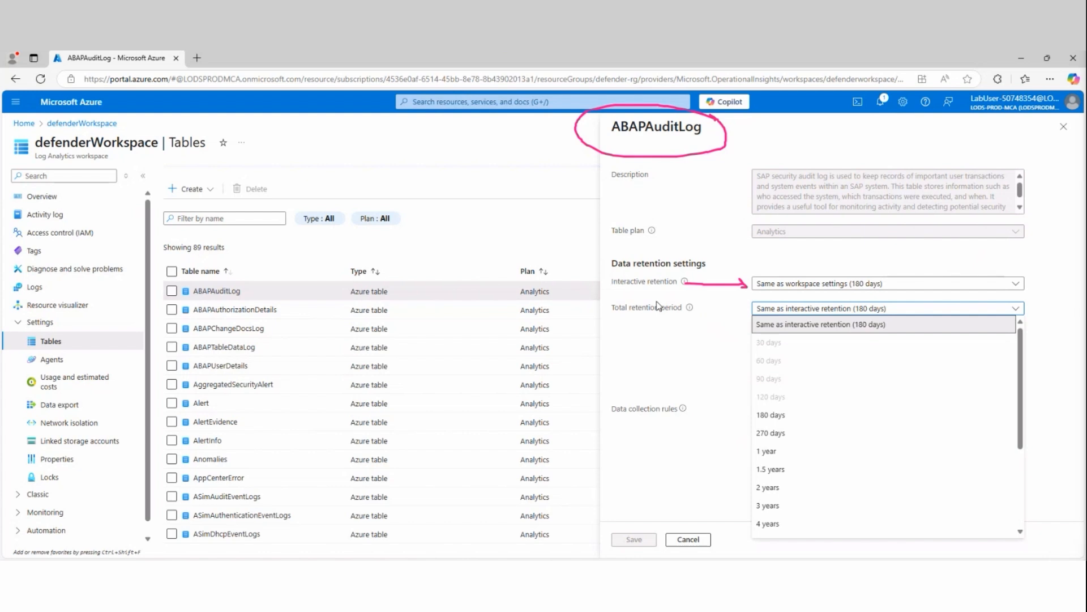
click(633, 307)
drag(615, 309, 680, 309)
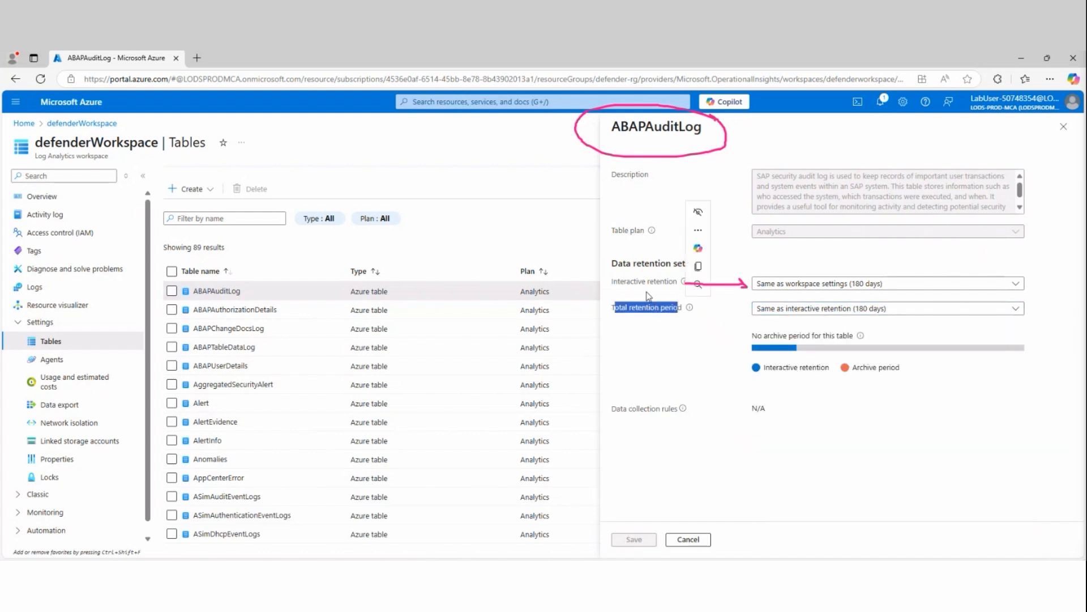
drag(614, 282, 669, 281)
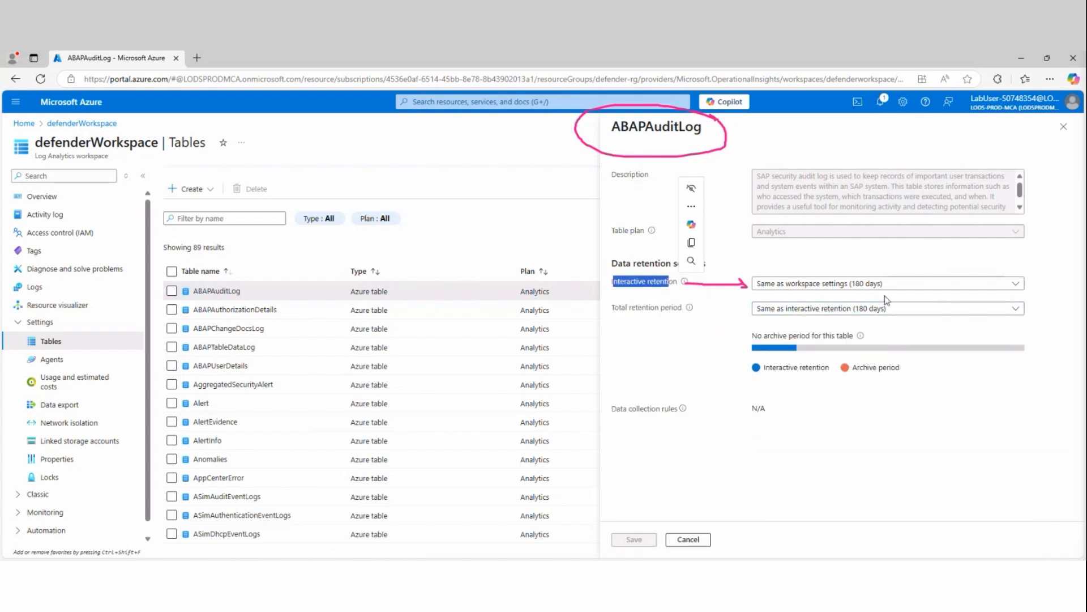
drag(622, 307, 684, 307)
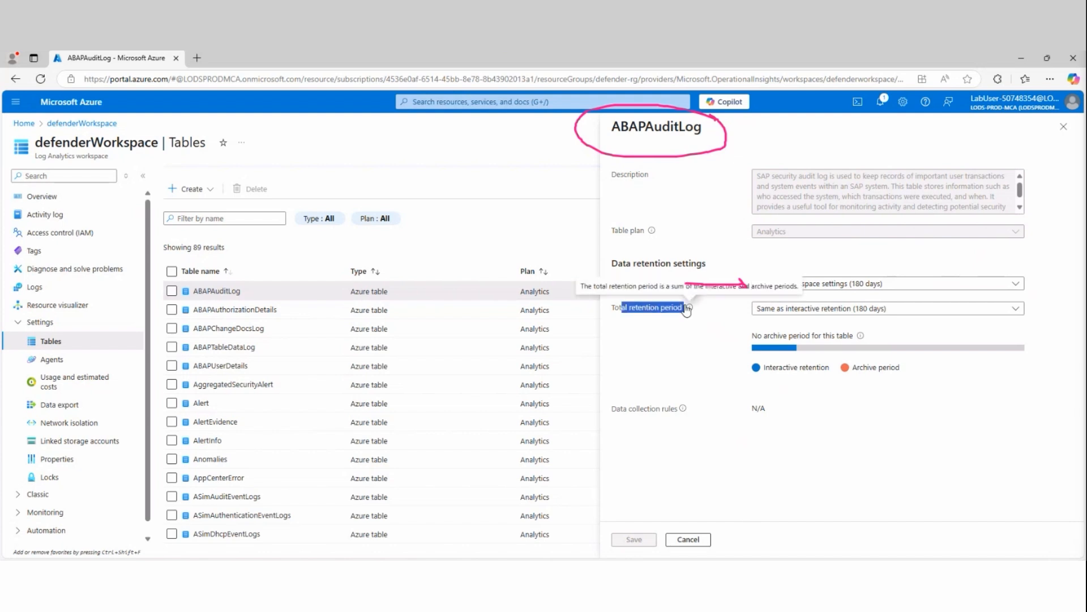
Step: Set the ABAPAuditLog table's total retention period to 12 years
click(838, 310)
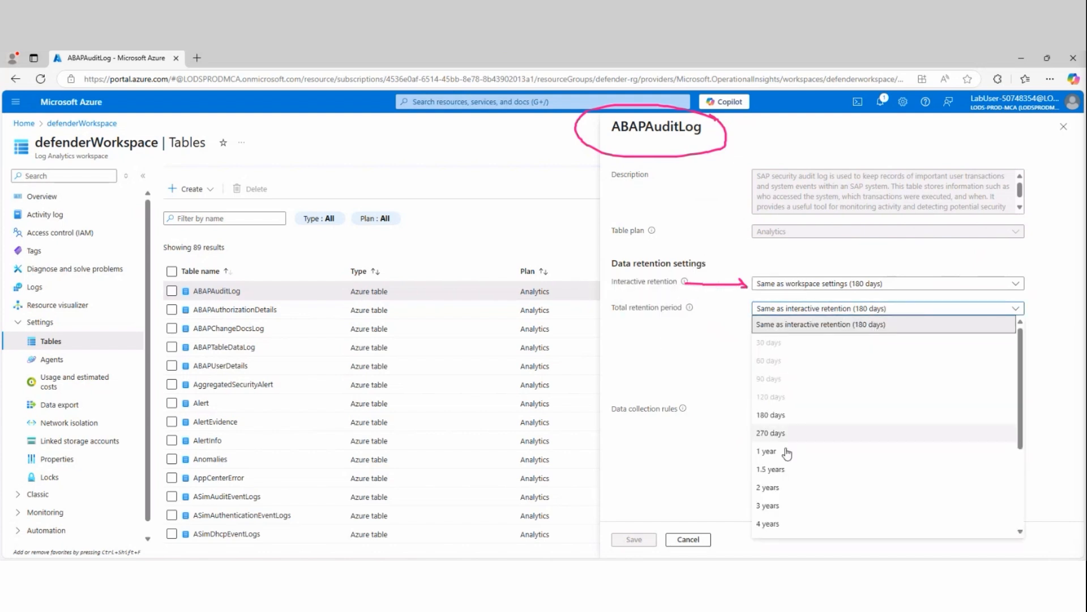
scroll(803, 466, down, 3)
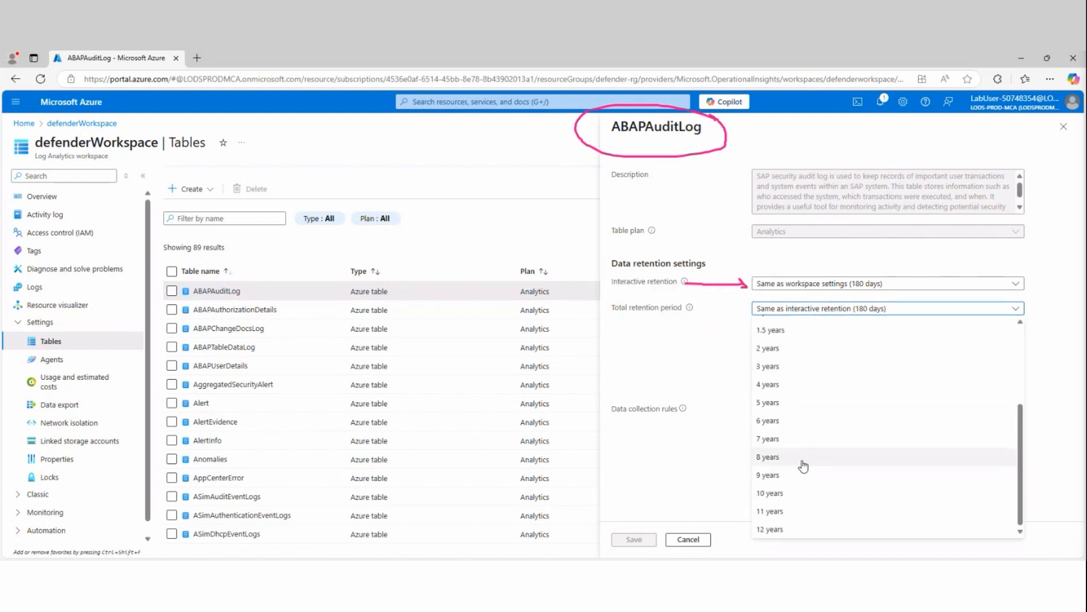
click(774, 530)
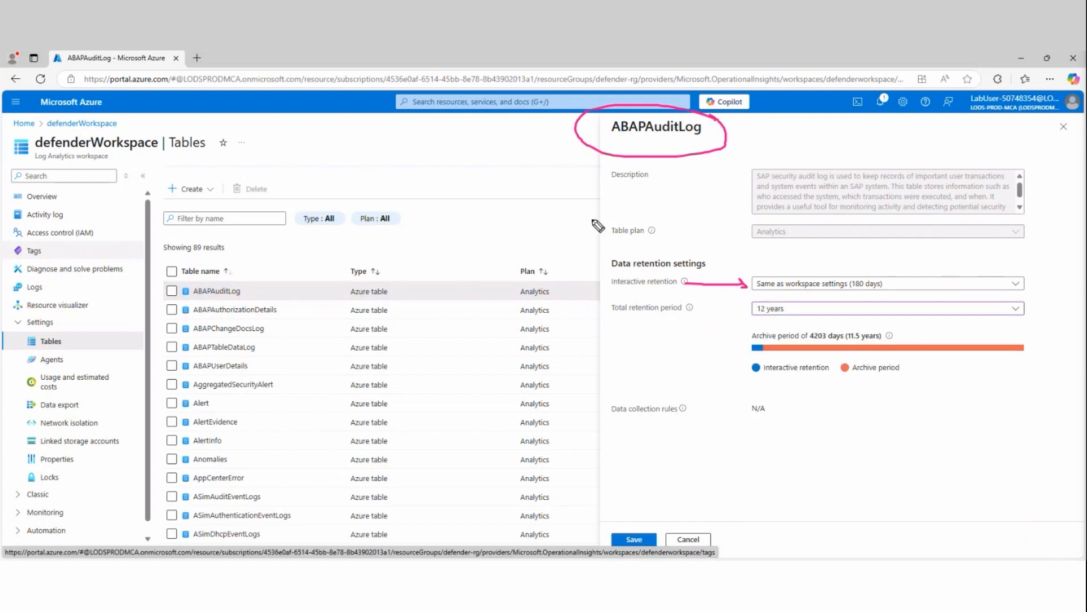
Step: Annotate the screen with a circle around the interactive retention setting, a "DAY 1 — 180 — 181" timeline and an arrow from Logs to day 1
mouse_move(895, 271)
mouse_down()
mouse_move(790, 274)
mouse_move(752, 290)
mouse_move(849, 297)
mouse_move(898, 279)
mouse_move(883, 265)
mouse_up()
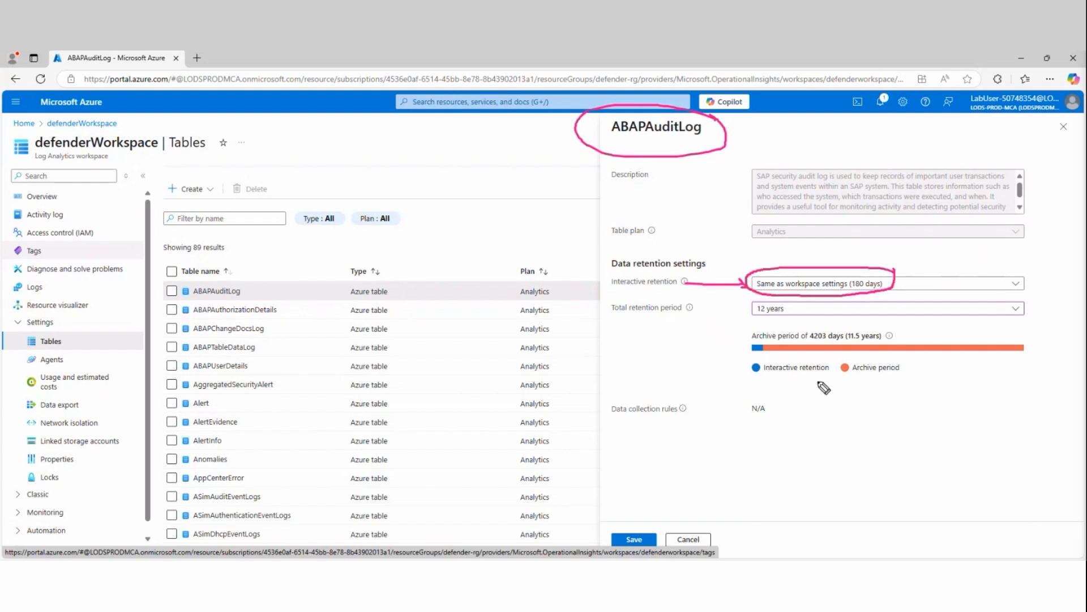
mouse_move(613, 440)
mouse_down()
mouse_move(611, 463)
mouse_move(660, 446)
mouse_move(677, 457)
mouse_move(701, 453)
mouse_move(713, 438)
mouse_up()
mouse_move(627, 423)
mouse_down()
mouse_move(672, 412)
mouse_move(675, 425)
mouse_up()
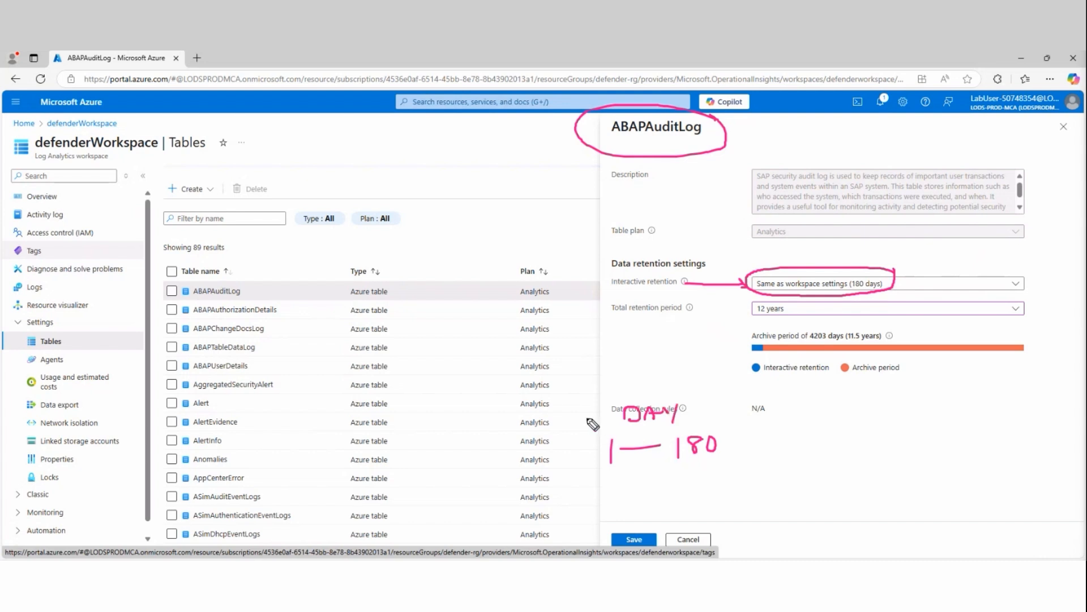
mouse_move(48, 278)
mouse_down()
mouse_move(16, 301)
mouse_move(54, 290)
mouse_move(390, 416)
mouse_move(588, 444)
mouse_move(576, 445)
mouse_up()
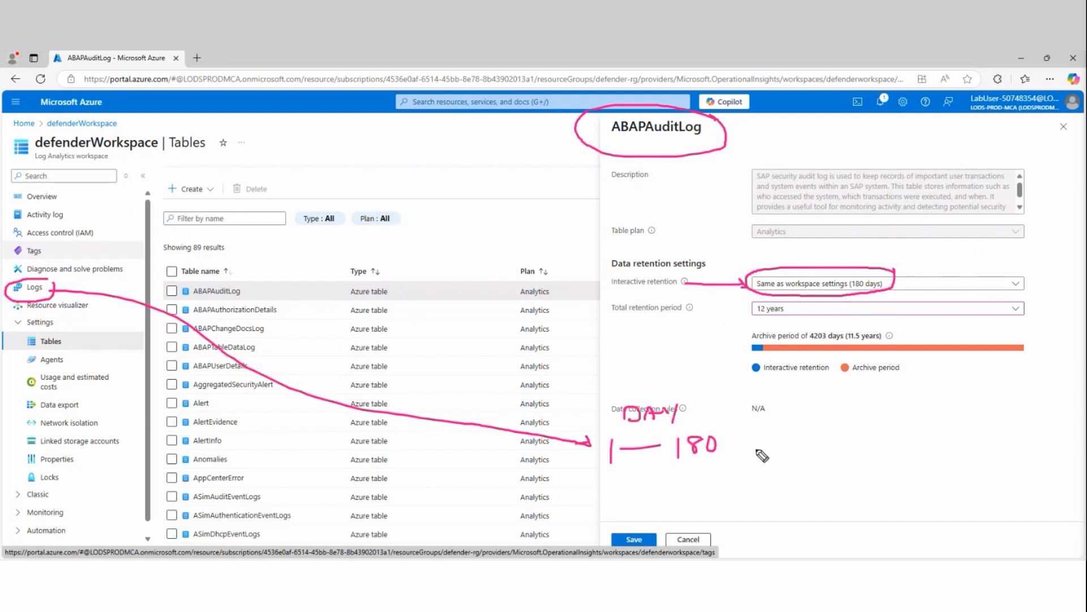
mouse_move(732, 440)
mouse_down()
mouse_move(787, 448)
mouse_move(803, 432)
mouse_move(807, 447)
mouse_move(807, 433)
mouse_up()
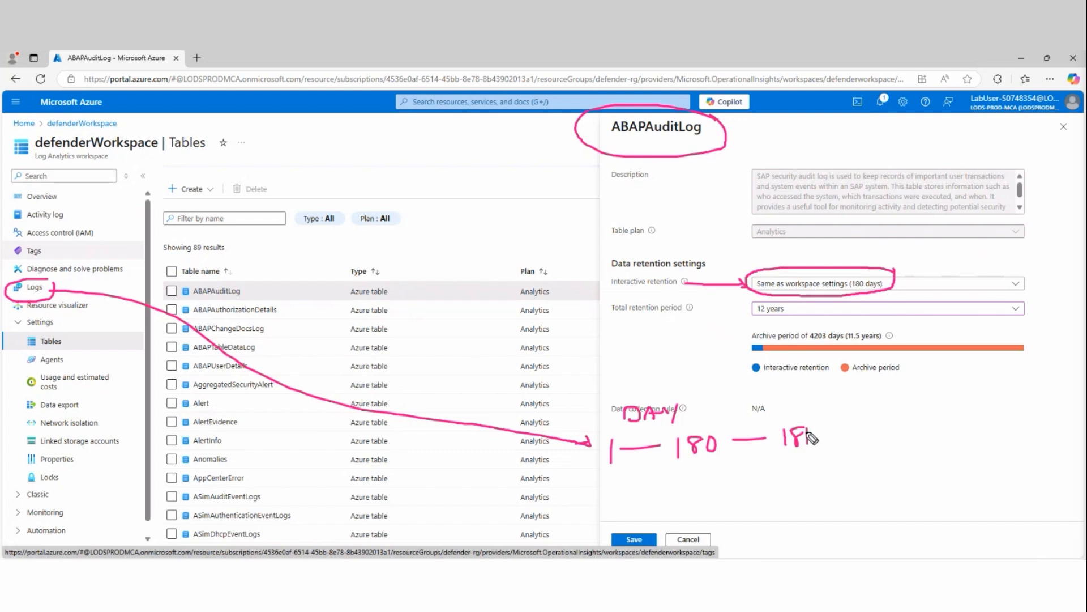
Step: Circle day 1, extend the drawn timeline to 182, and link days 1 and 2 with arrows to handwritten "Archive" notes
mouse_move(617, 432)
mouse_down()
mouse_move(599, 483)
mouse_move(624, 440)
mouse_move(736, 512)
mouse_move(758, 507)
mouse_move(770, 518)
mouse_move(788, 504)
mouse_move(791, 519)
mouse_move(803, 508)
mouse_move(818, 515)
mouse_move(837, 499)
mouse_up()
click(798, 478)
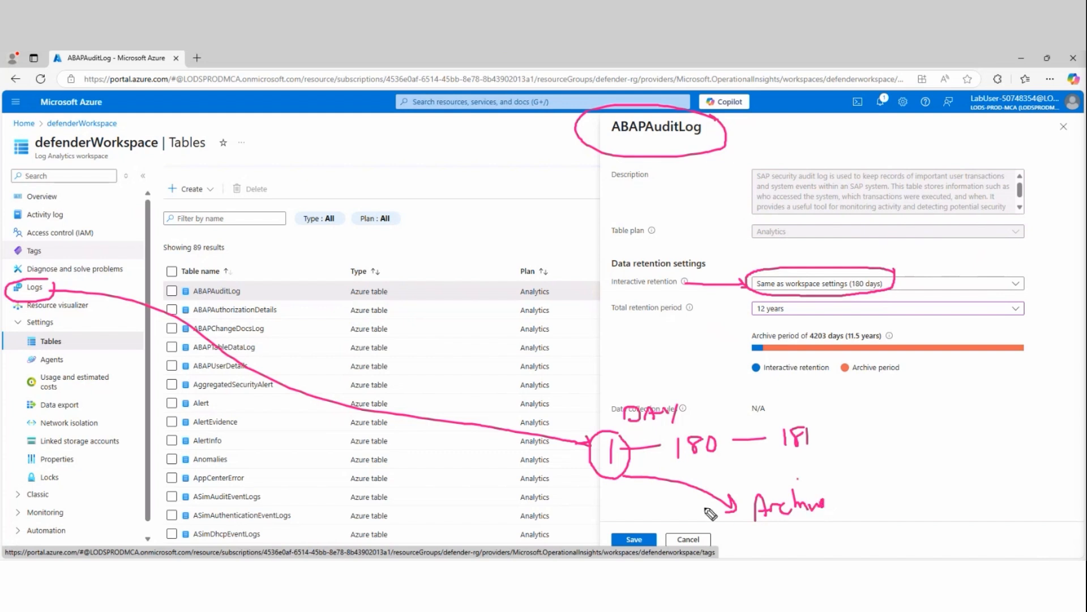
mouse_move(818, 435)
mouse_down()
mouse_move(857, 447)
mouse_move(877, 429)
mouse_move(916, 433)
mouse_up()
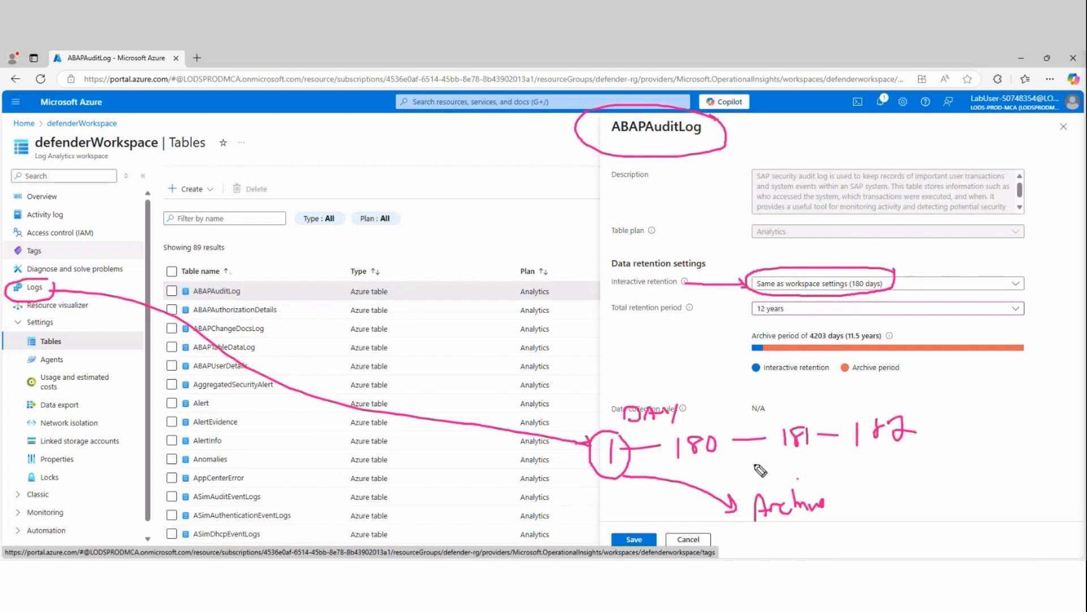
mouse_move(619, 475)
mouse_down()
mouse_move(644, 512)
mouse_move(717, 526)
mouse_up()
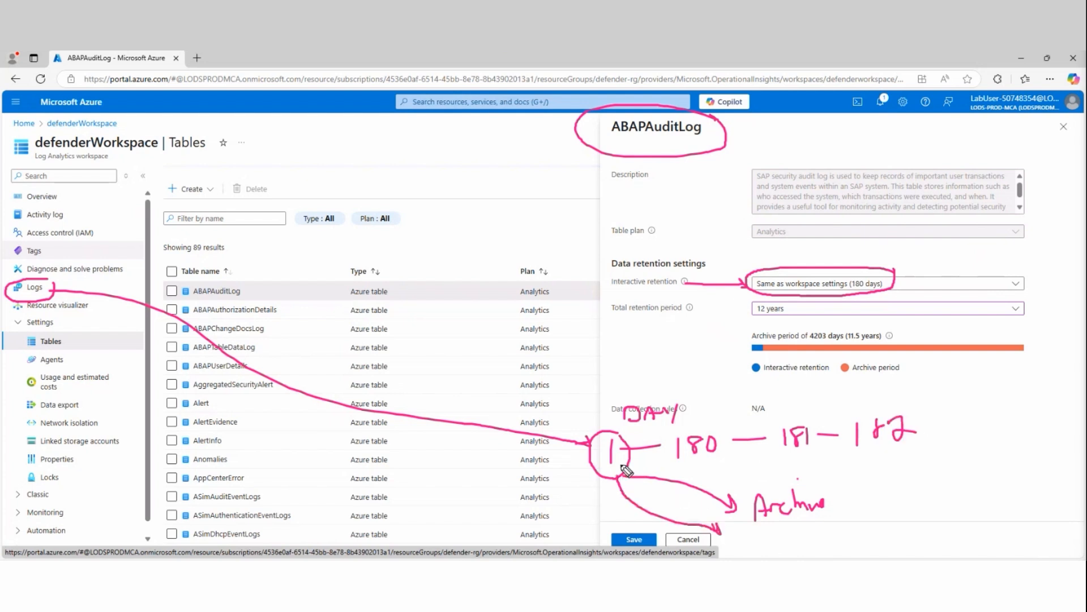
drag(609, 481, 618, 491)
mouse_move(765, 542)
mouse_down()
mouse_move(769, 526)
mouse_move(844, 533)
mouse_up()
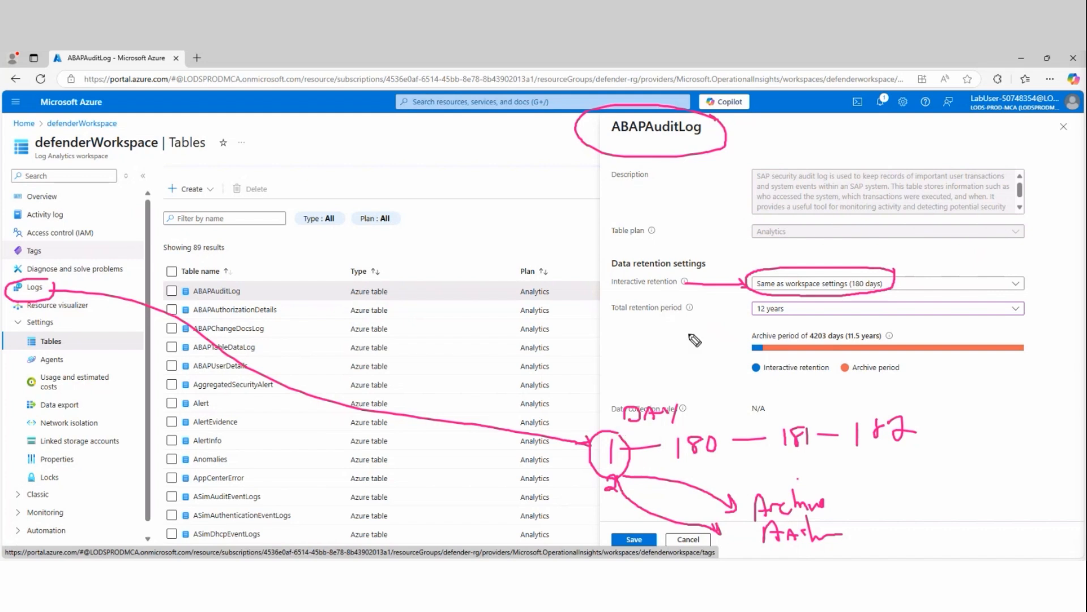
Step: Circle the total retention period and the archive notes, and connect the notes to the retention setting with an arrow
mouse_move(743, 296)
mouse_down()
mouse_move(595, 323)
mouse_move(803, 338)
mouse_move(786, 302)
mouse_up()
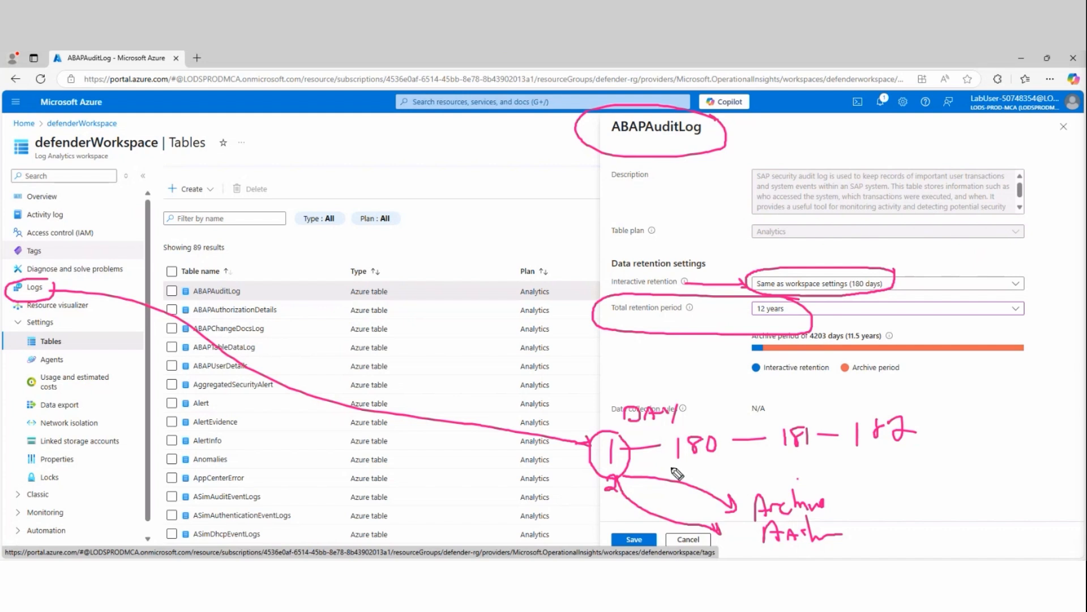
mouse_move(849, 477)
mouse_down()
mouse_move(773, 482)
mouse_move(768, 558)
mouse_move(862, 498)
mouse_move(857, 477)
mouse_up()
mouse_move(862, 516)
mouse_down()
mouse_move(959, 444)
mouse_move(995, 326)
mouse_up()
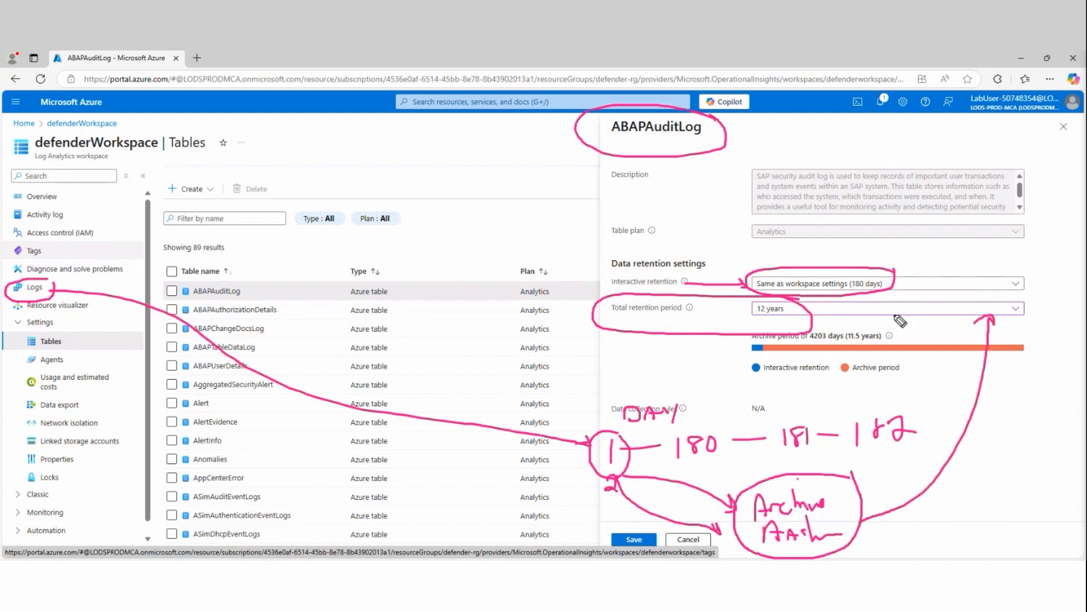
drag(792, 316, 736, 317)
Step: Clear the screen annotations and close the ABAPAuditLog table settings, discarding the unsaved retention change
key(Escape)
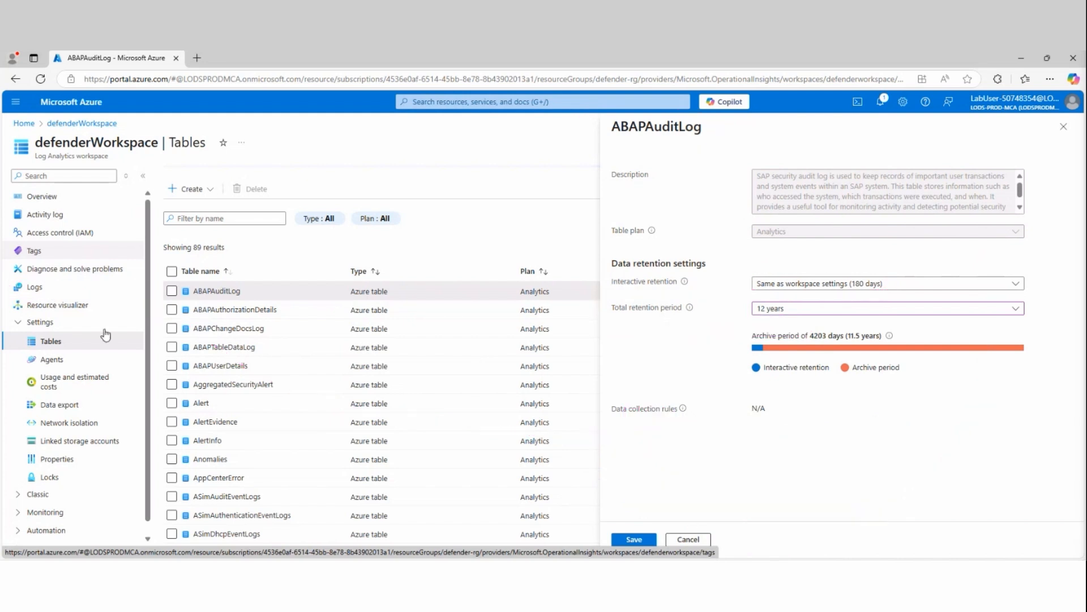
click(1062, 128)
click(596, 139)
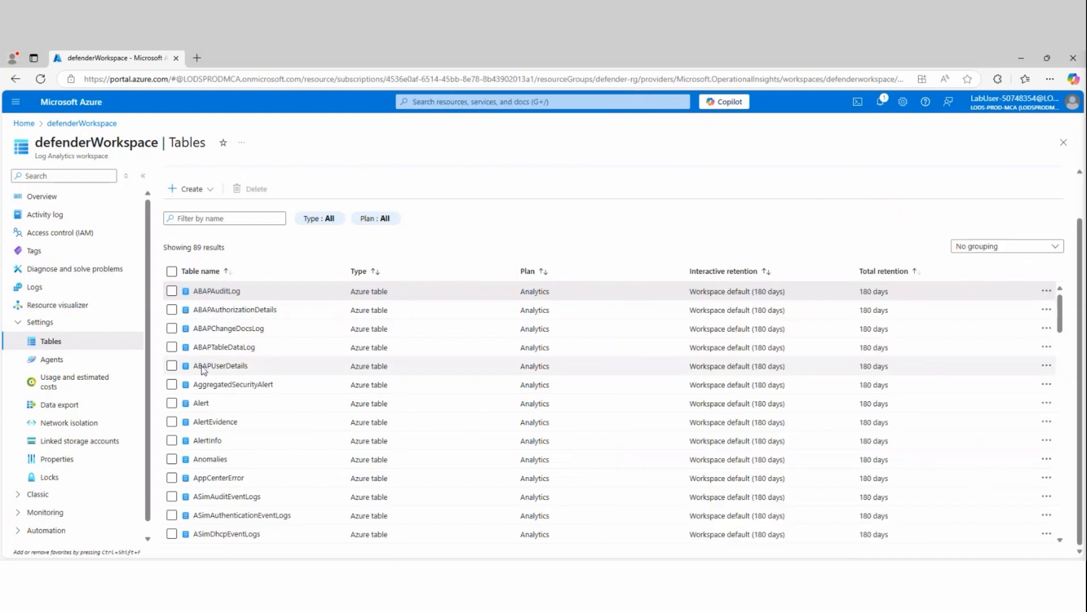
Step: Set the Alert table's interactive retention to 30 days and save the table settings
click(171, 404)
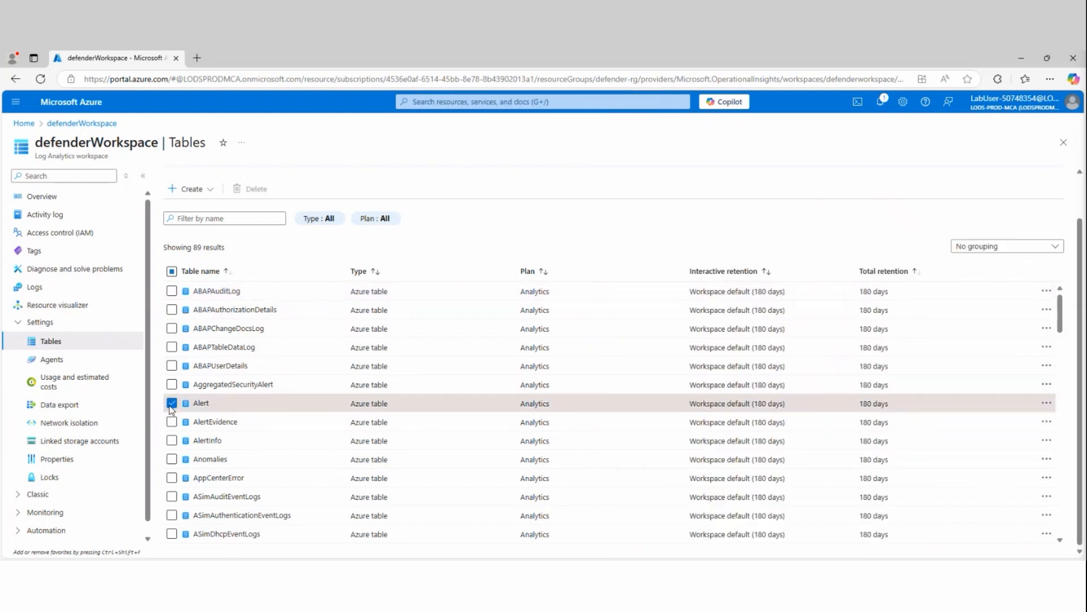
click(1046, 403)
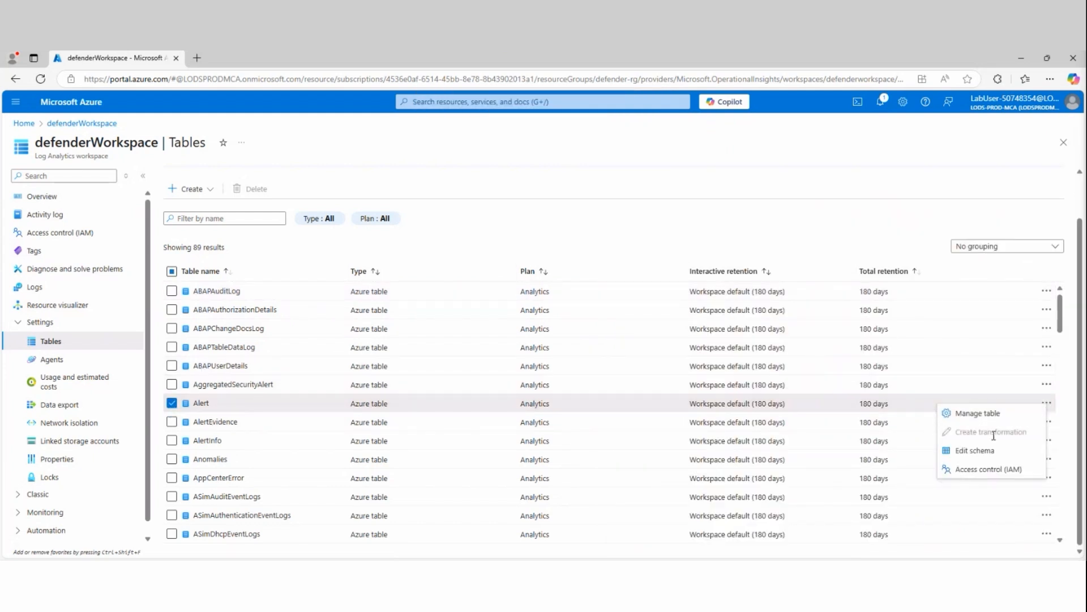
click(1017, 419)
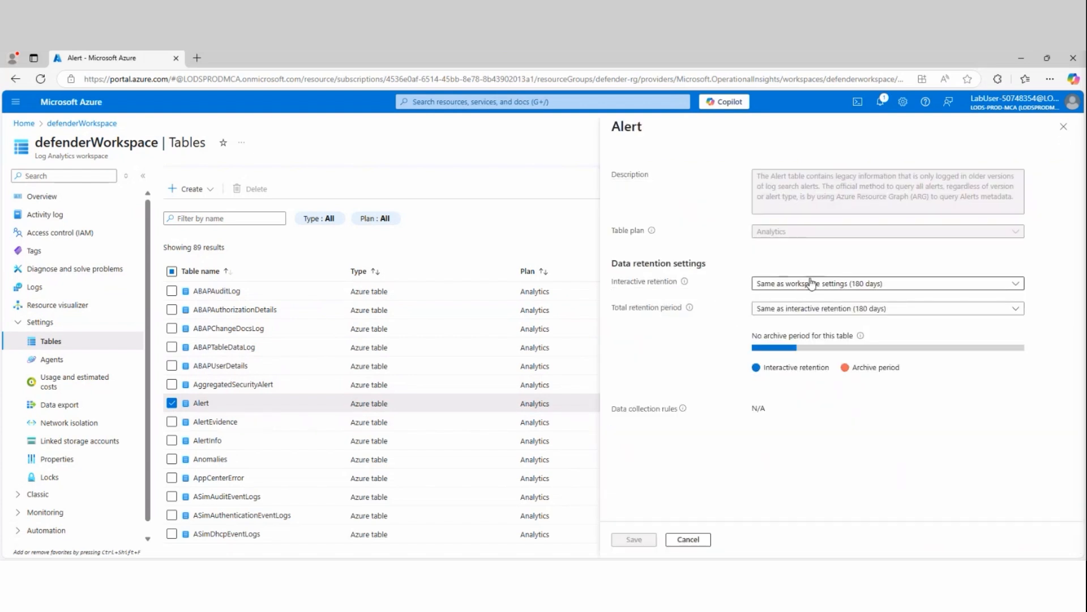
click(811, 284)
click(771, 316)
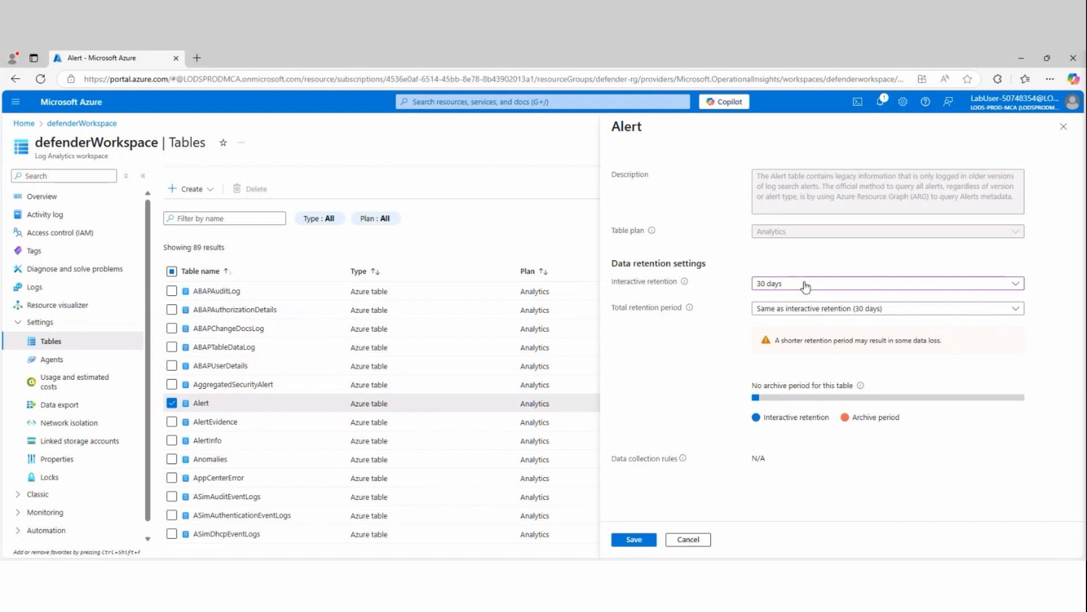
click(642, 542)
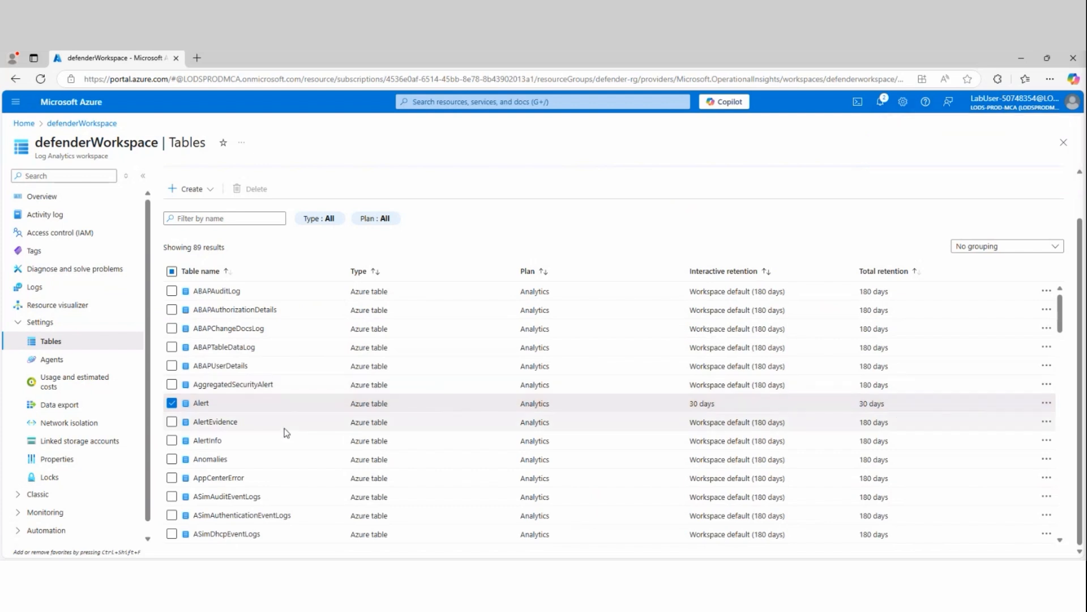
scroll(287, 432, down, 15)
scroll(254, 486, down, 20)
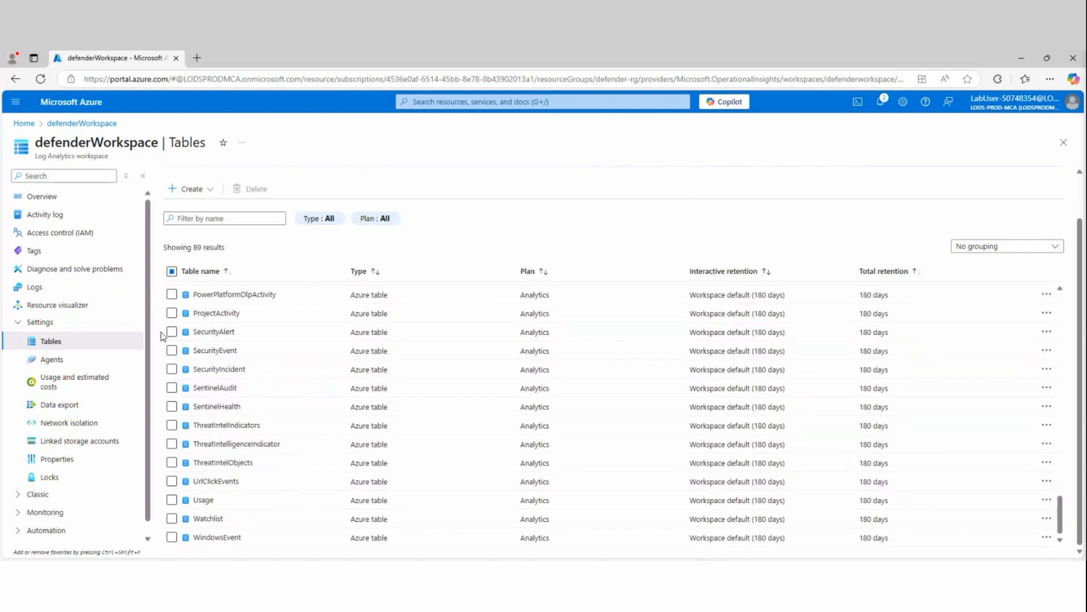
click(172, 351)
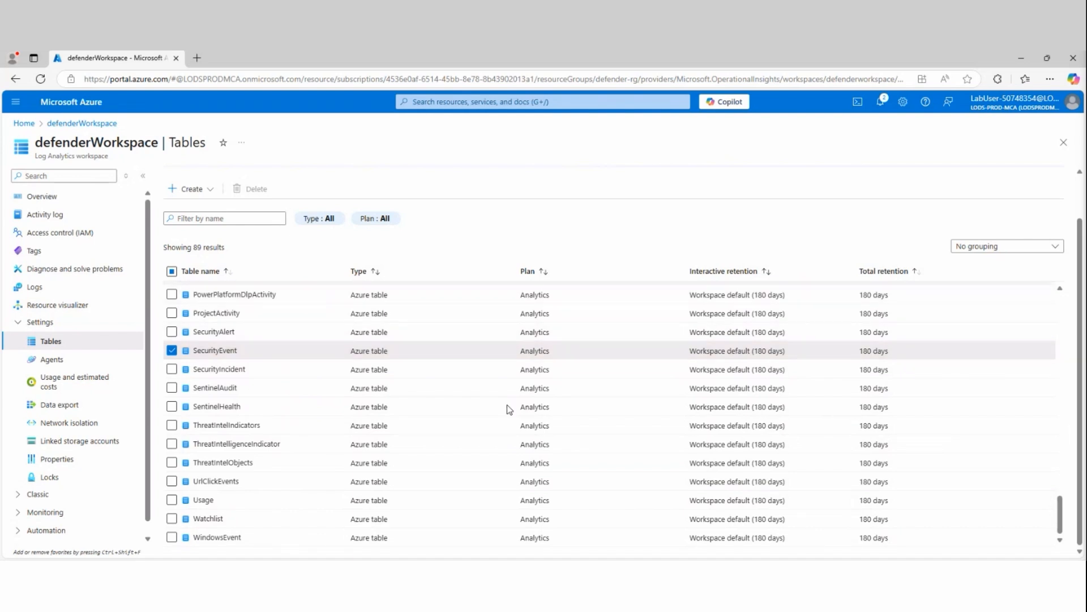
scroll(517, 412, up, 20)
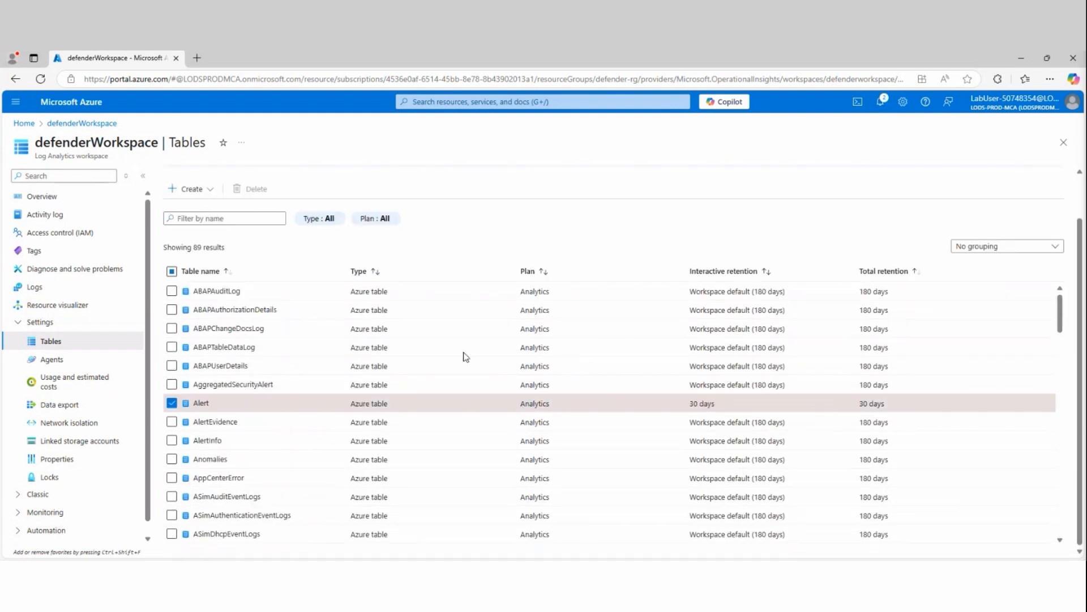
Step: Reload the tables page to reset the selection, and set the SecurityEvent table's interactive retention to 2 years
click(40, 79)
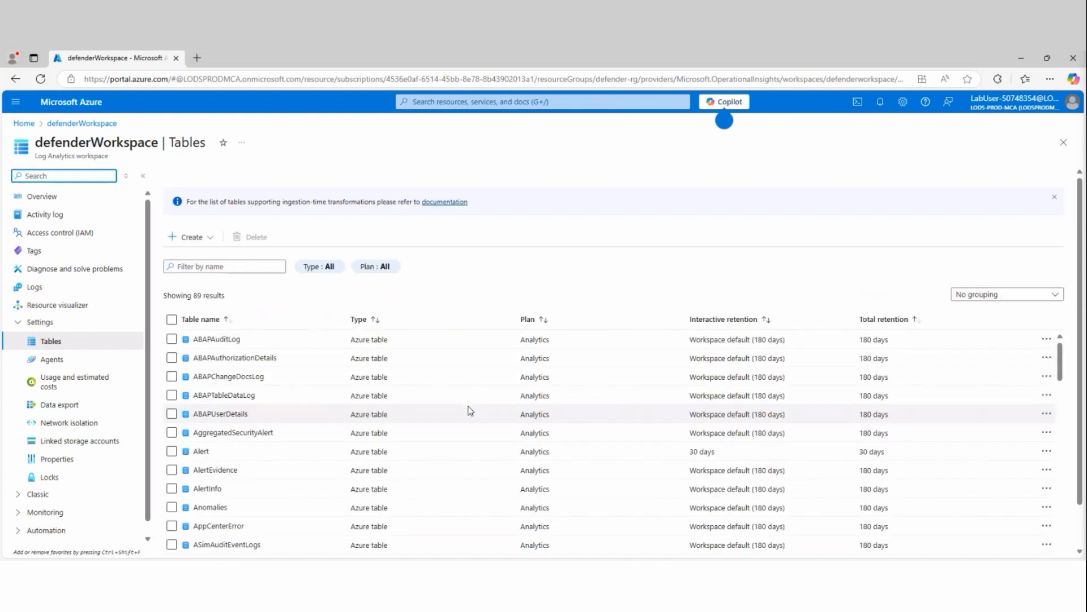
scroll(299, 441, down, 20)
scroll(300, 441, down, 2)
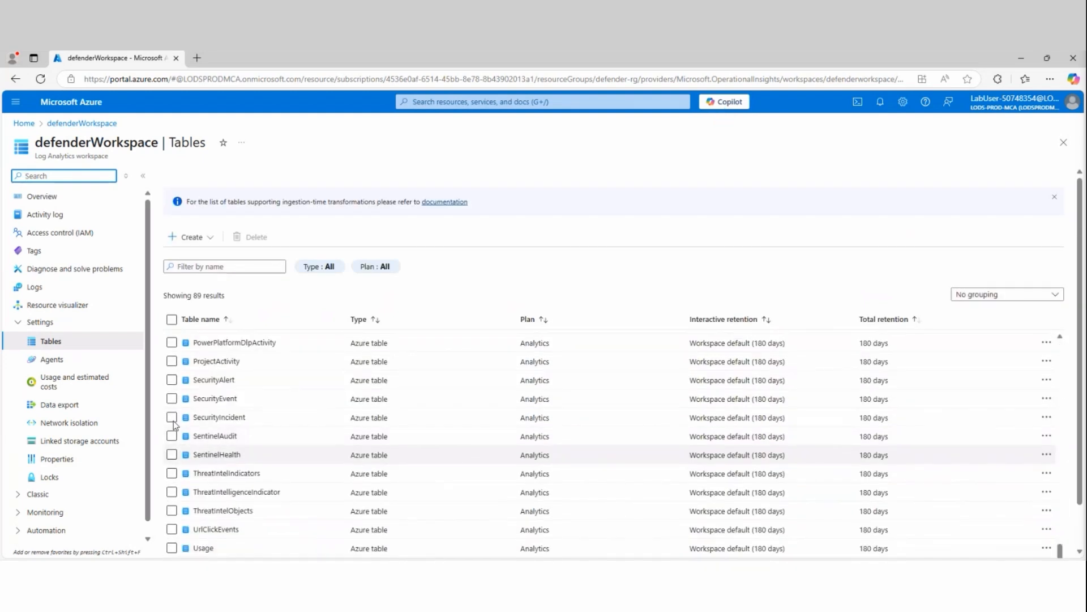
click(237, 400)
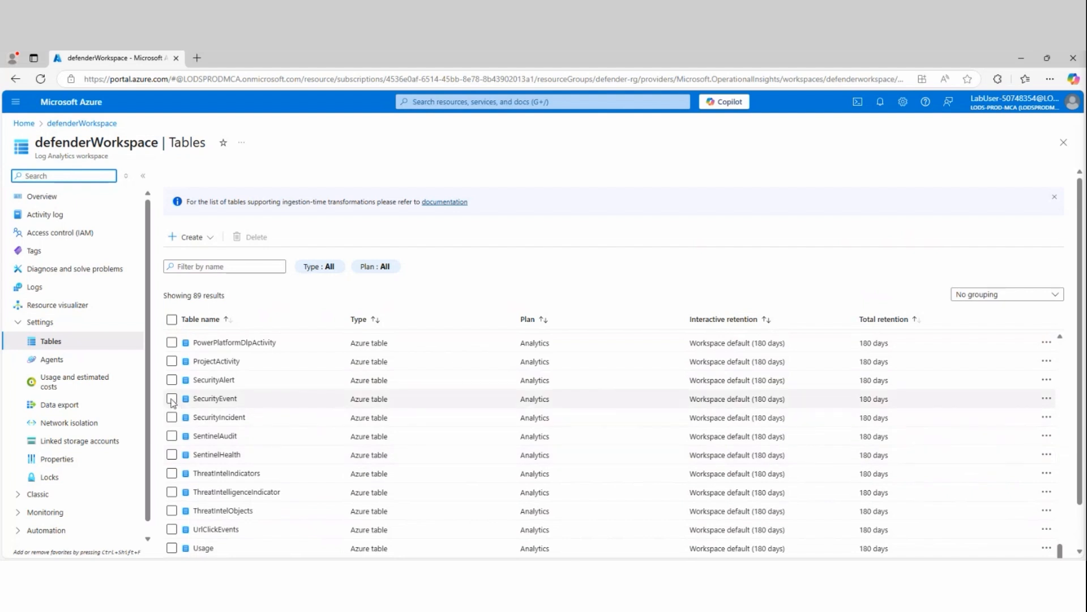
click(1046, 398)
click(1006, 411)
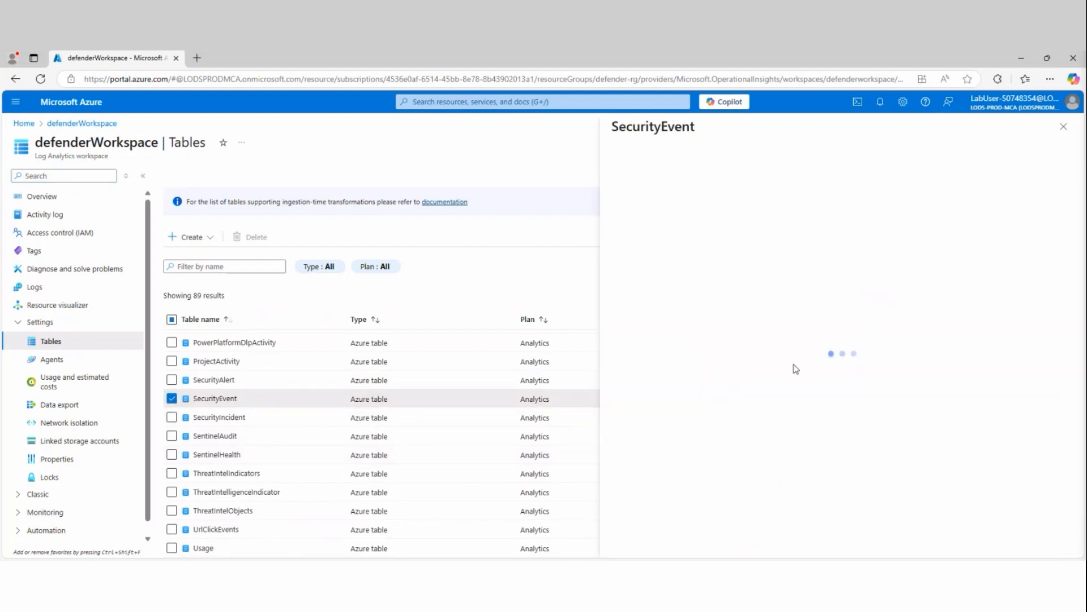
click(816, 284)
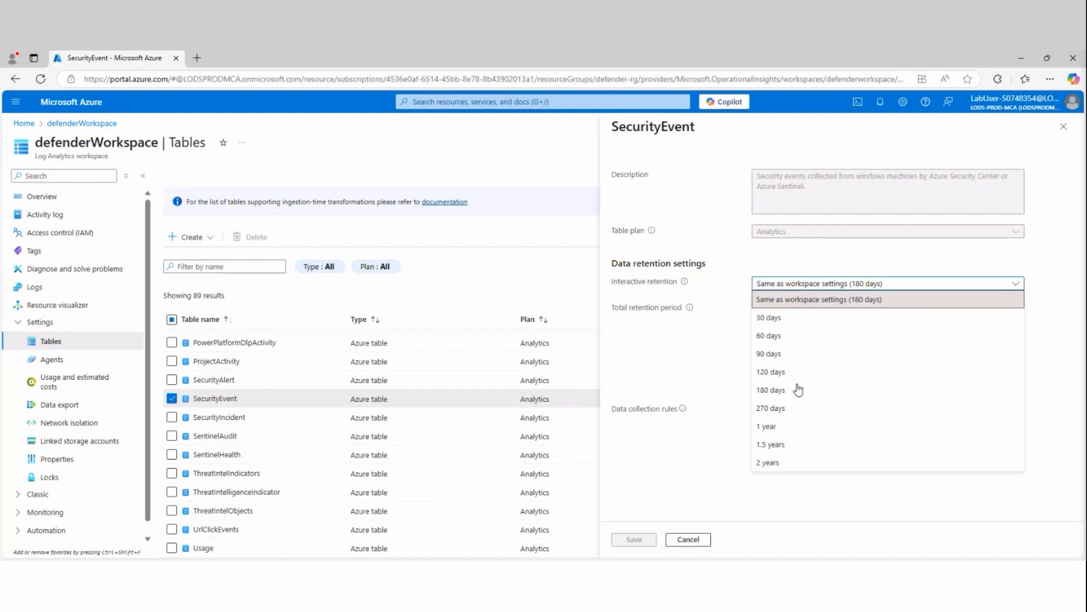
click(768, 462)
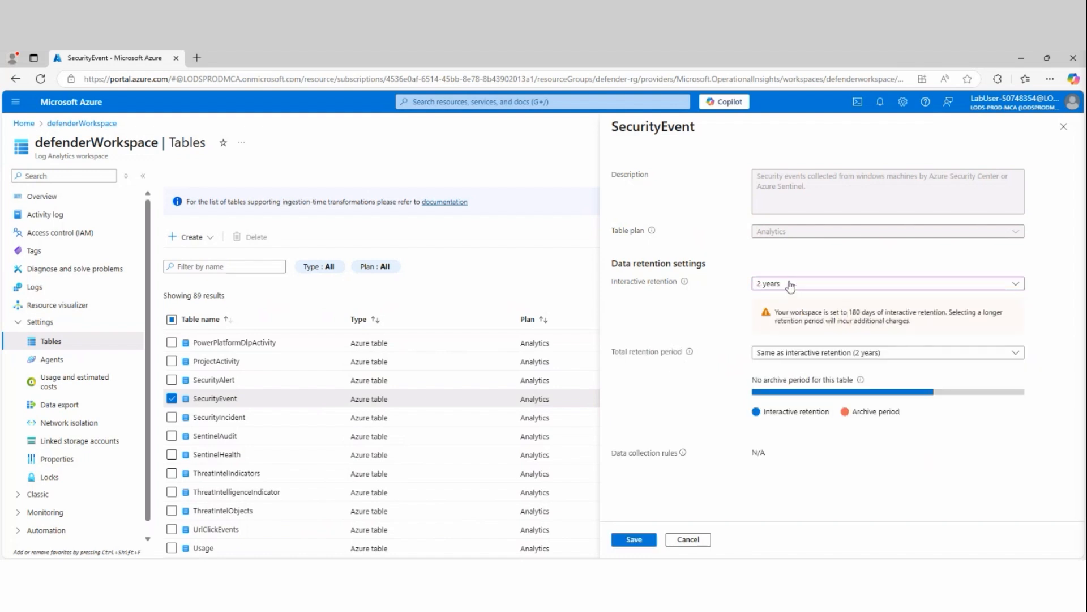
Step: Set the SecurityEvent table's total retention period to 12 years, save it, and check the table's listed retention values
click(792, 354)
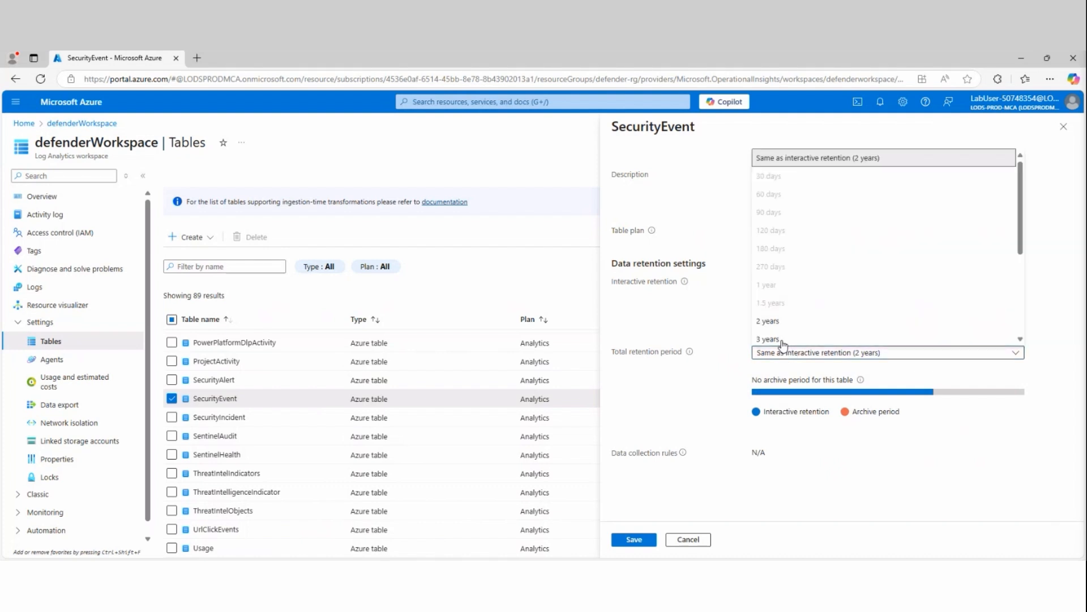
scroll(796, 337, down, 3)
click(768, 338)
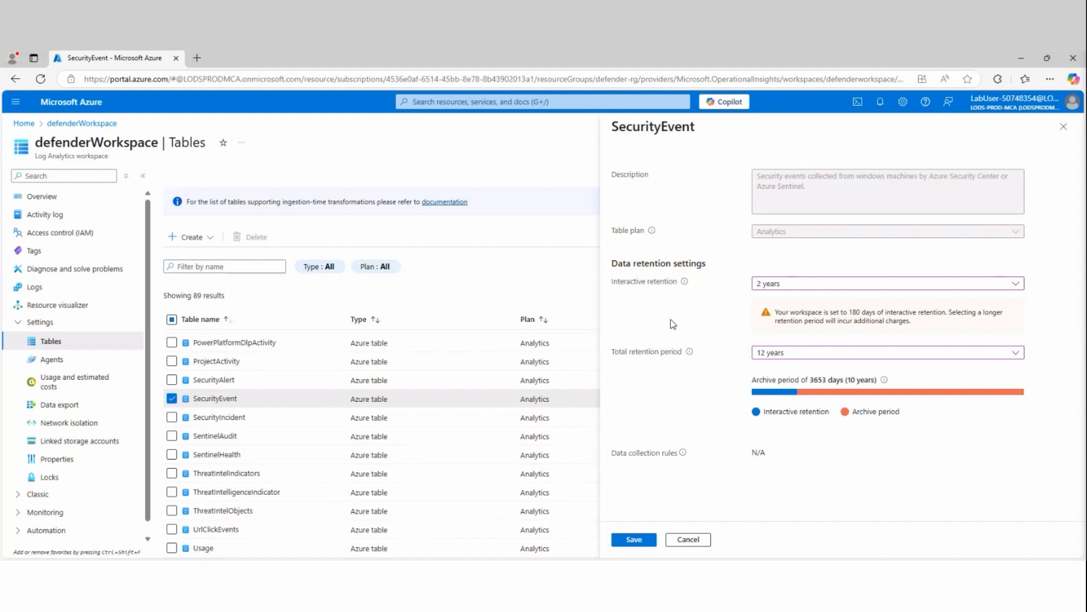
click(634, 540)
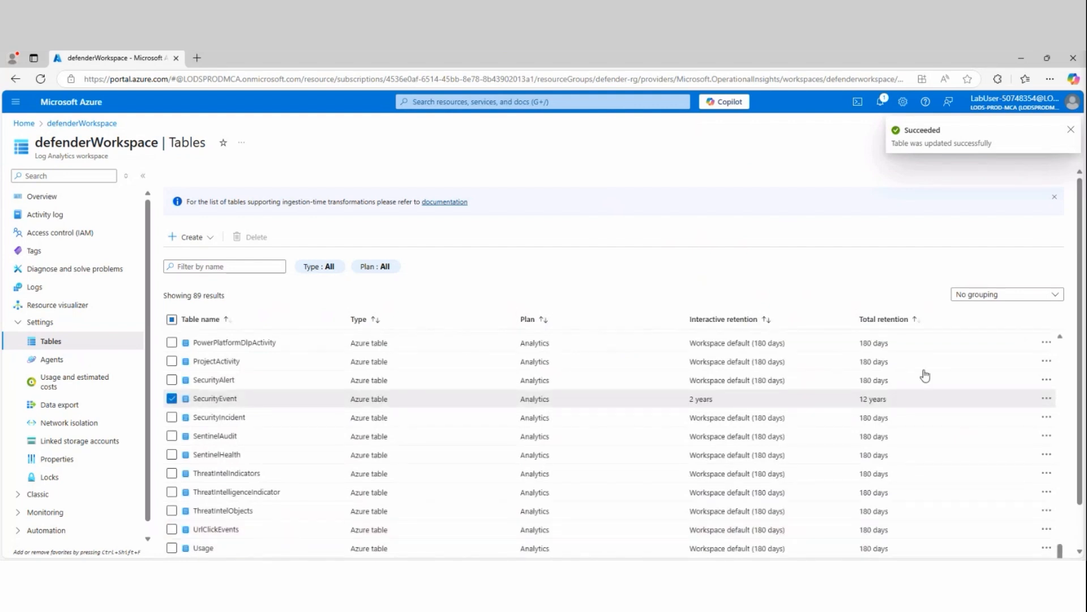
drag(238, 399, 213, 399)
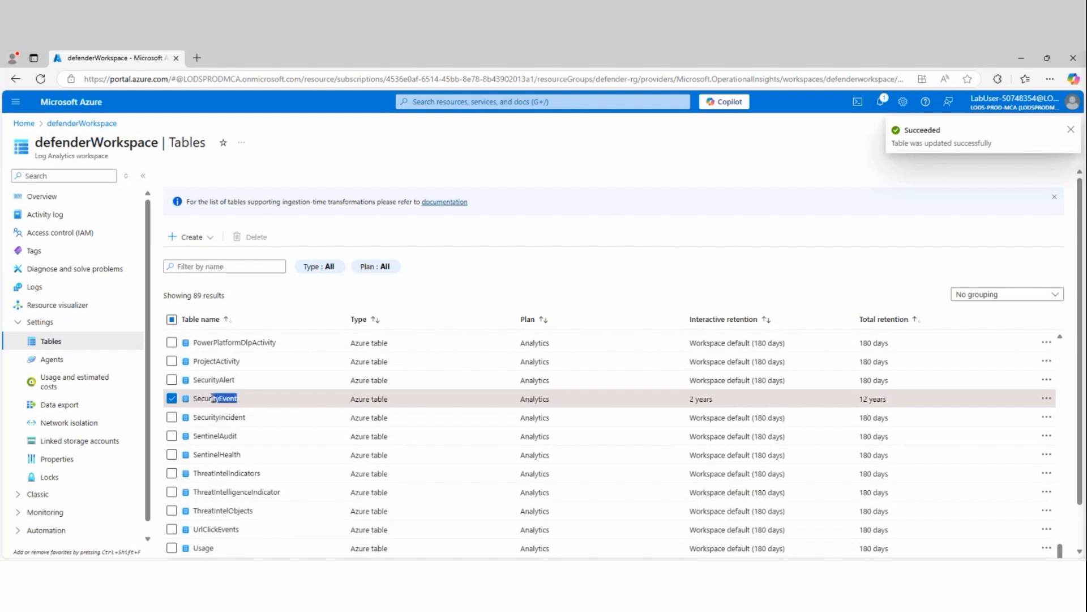
triple_click(703, 400)
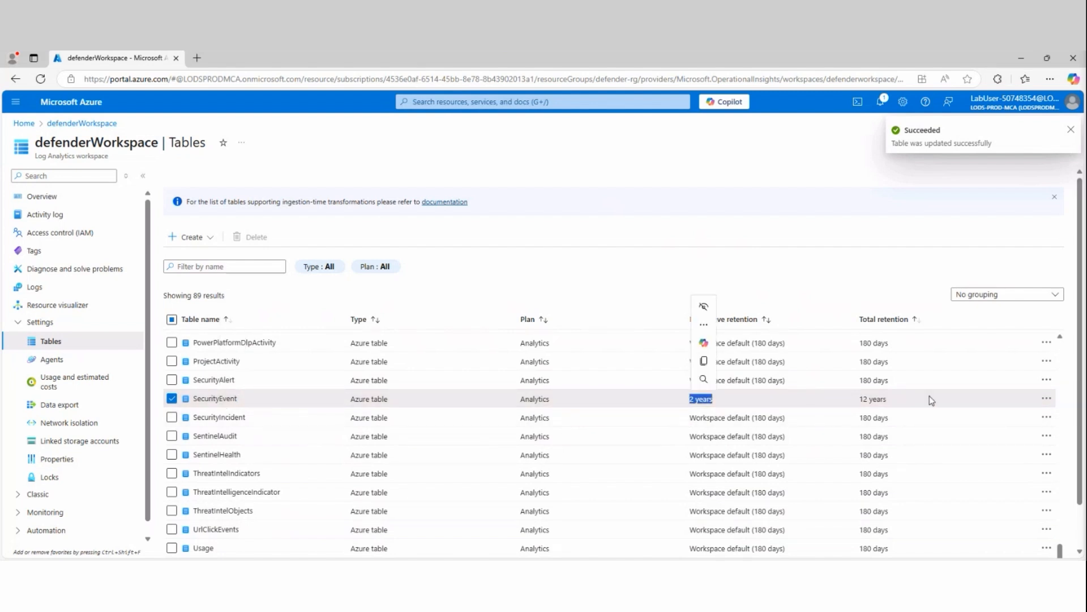
triple_click(880, 400)
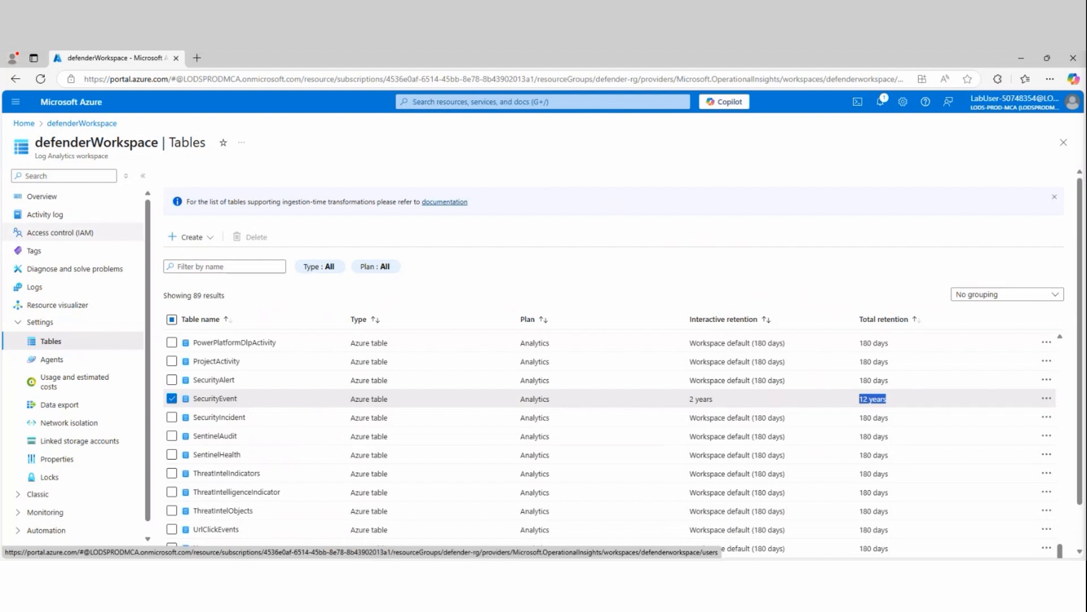
Step: Open the defenderWorkspace workspace in Microsoft Sentinel
click(444, 101)
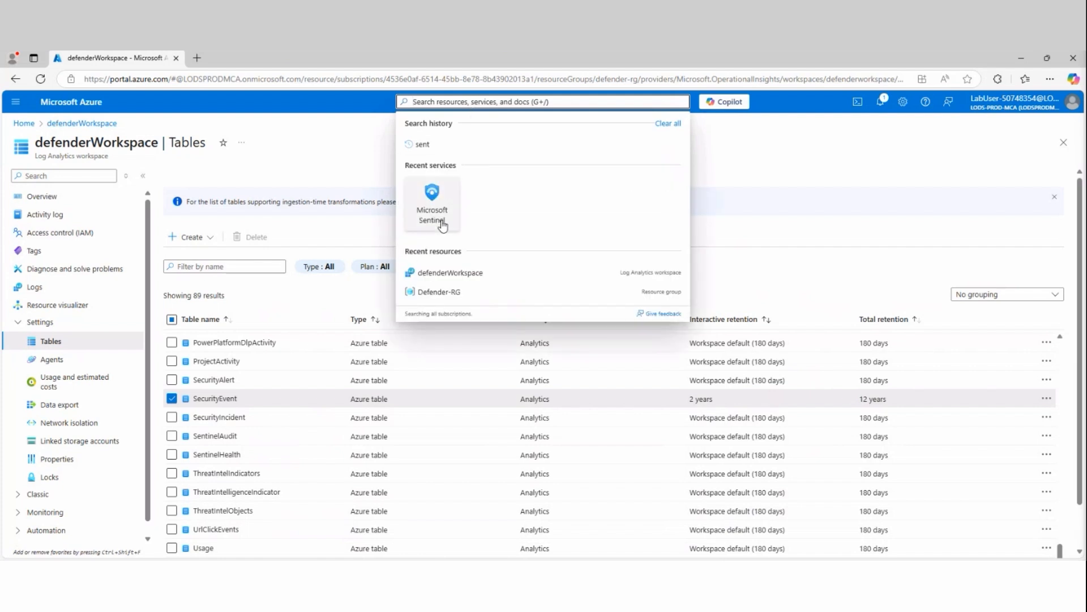
click(433, 205)
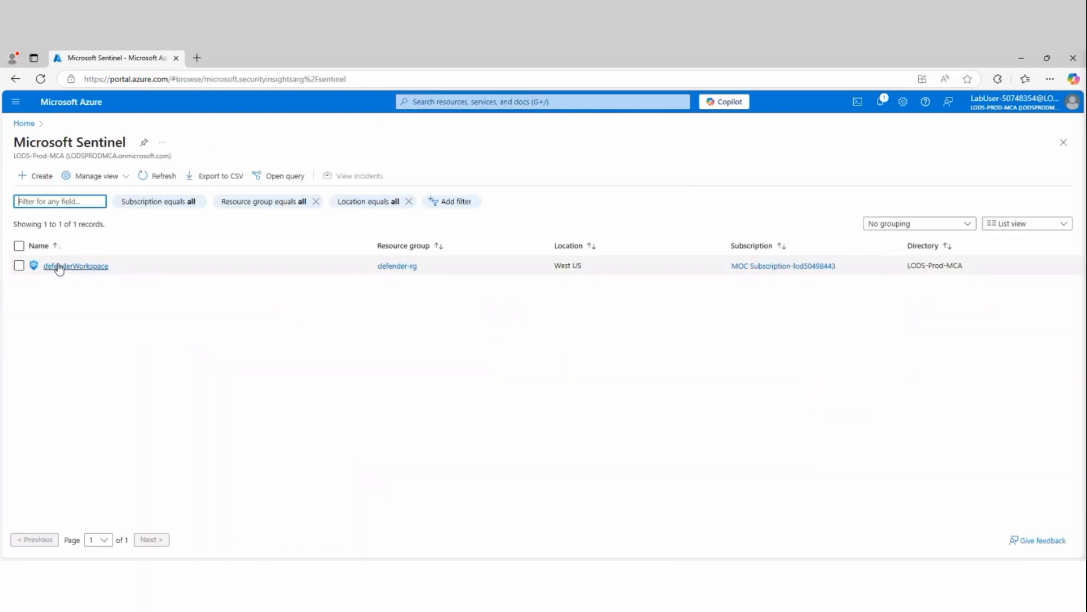
click(59, 266)
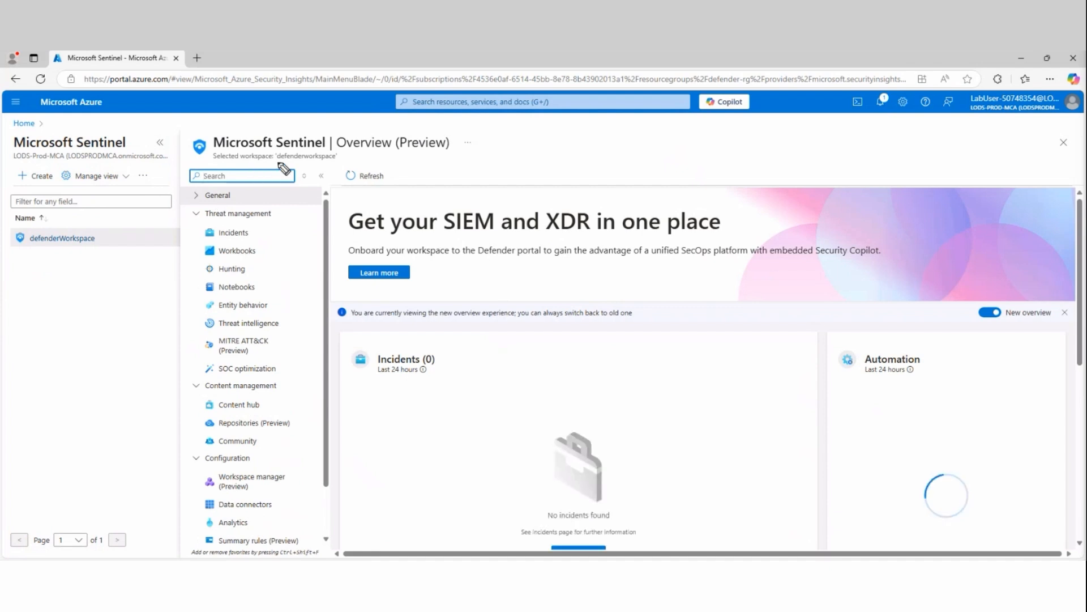
Step: Go back to the Microsoft Sentinel workspace list and reopen defenderWorkspace
drag(278, 163, 352, 165)
drag(214, 149, 333, 150)
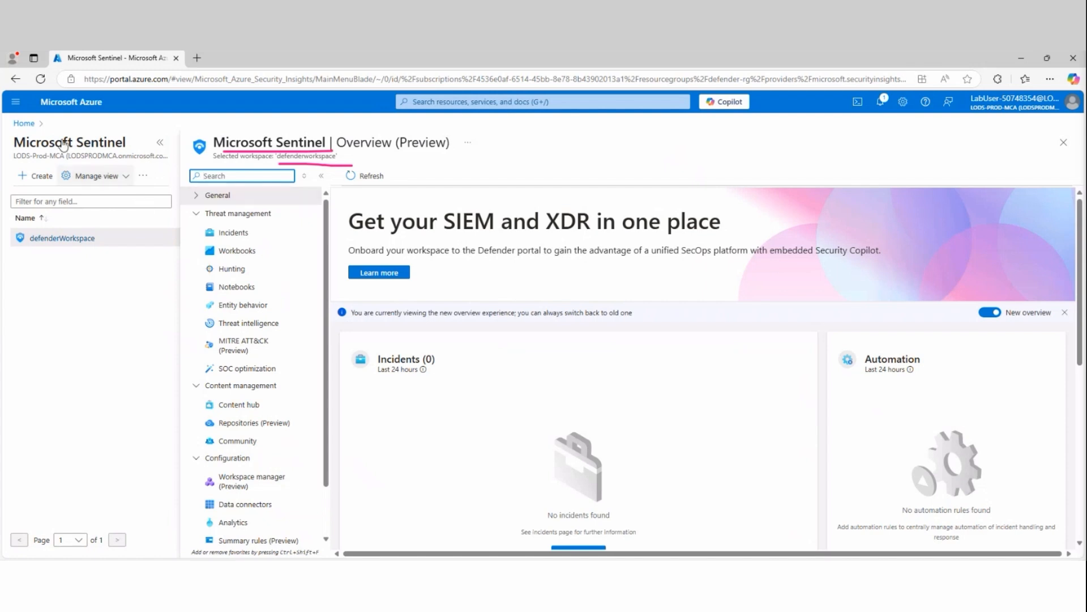
click(446, 105)
click(443, 230)
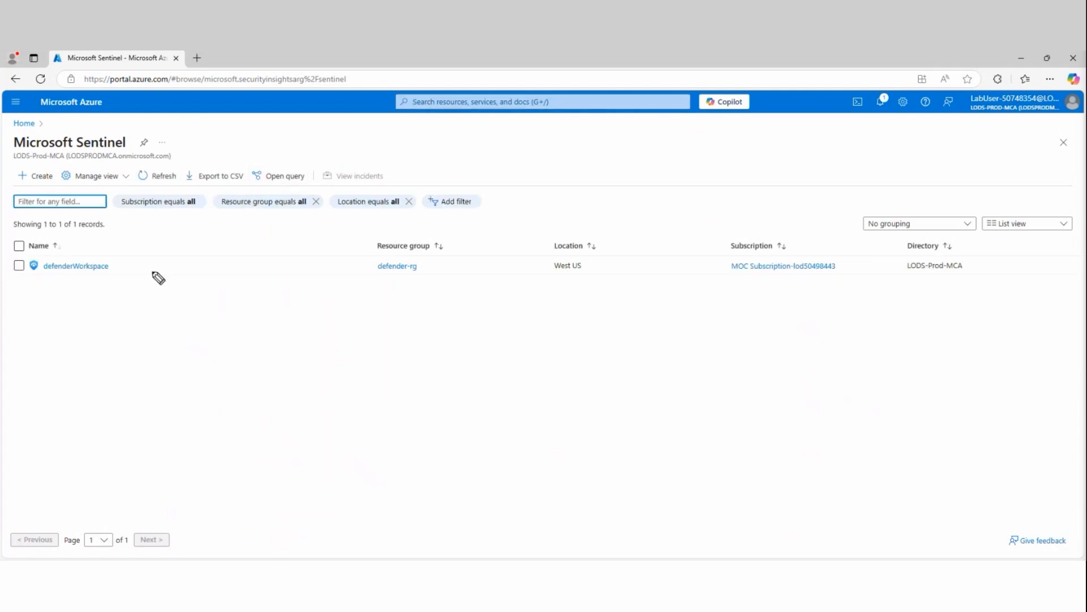
drag(112, 278, 38, 277)
click(104, 270)
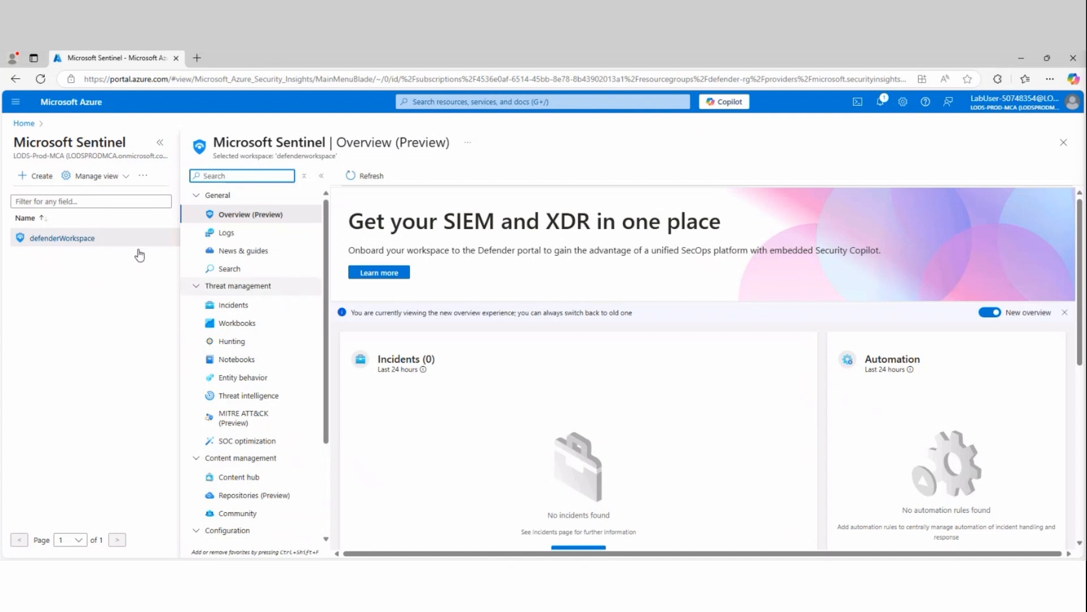
Step: Collapse the workspace list and open the Watchlist page of defenderWorkspace
click(162, 147)
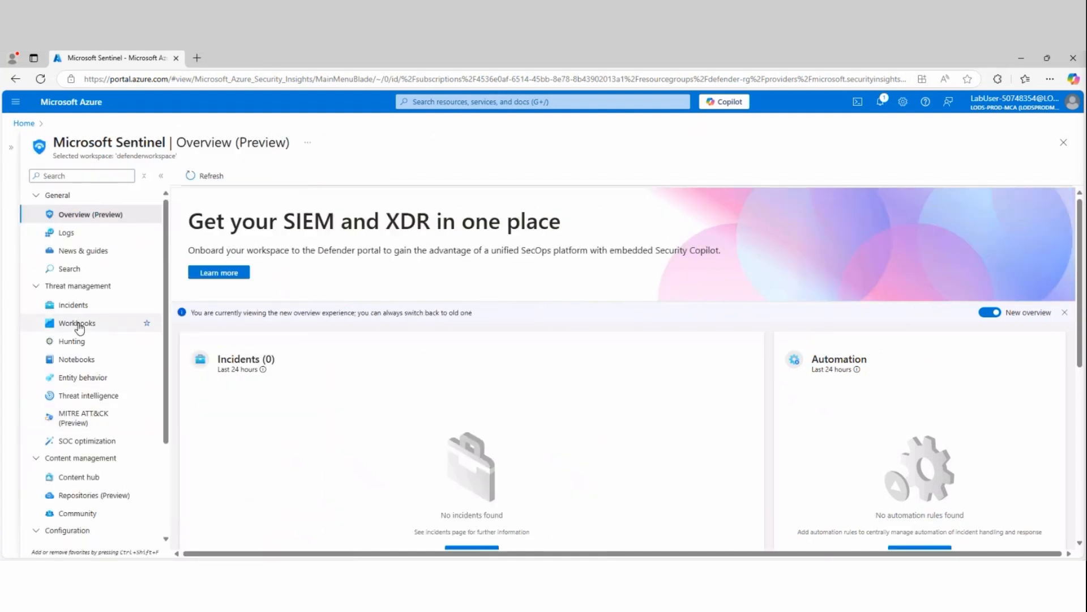
scroll(129, 300, down, 3)
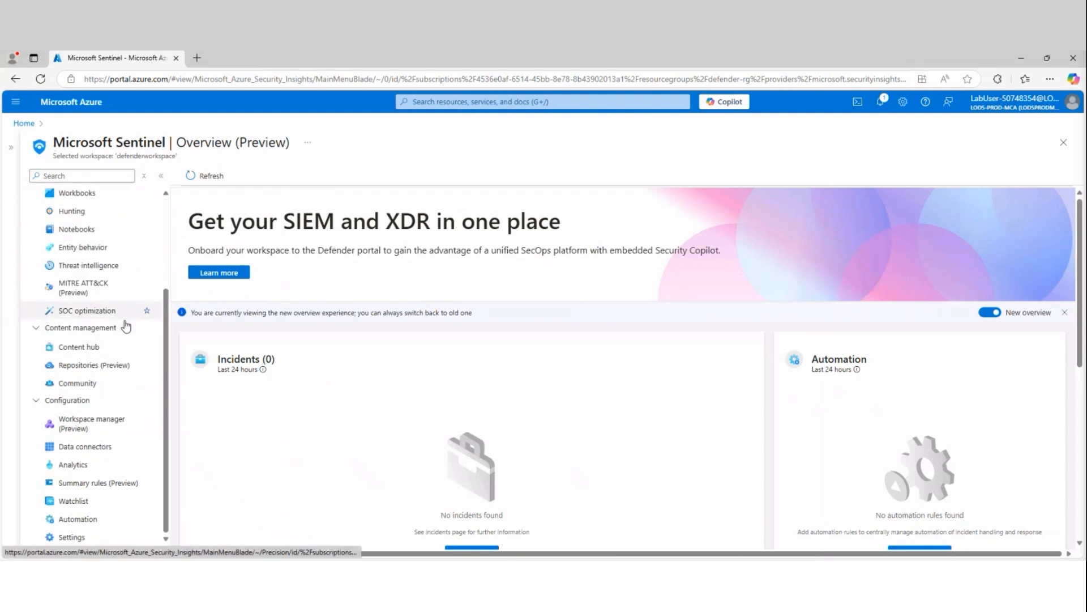
click(65, 502)
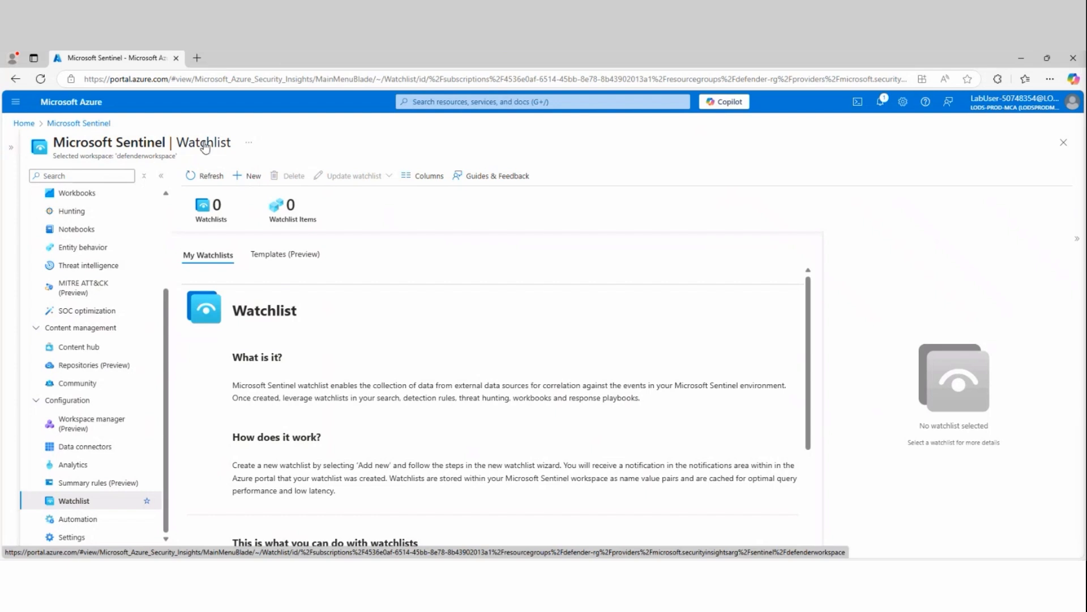
Step: Switch to Notepad and enter Host1, Host2, Host3, Host4 and Host5 on separate lines
click(473, 573)
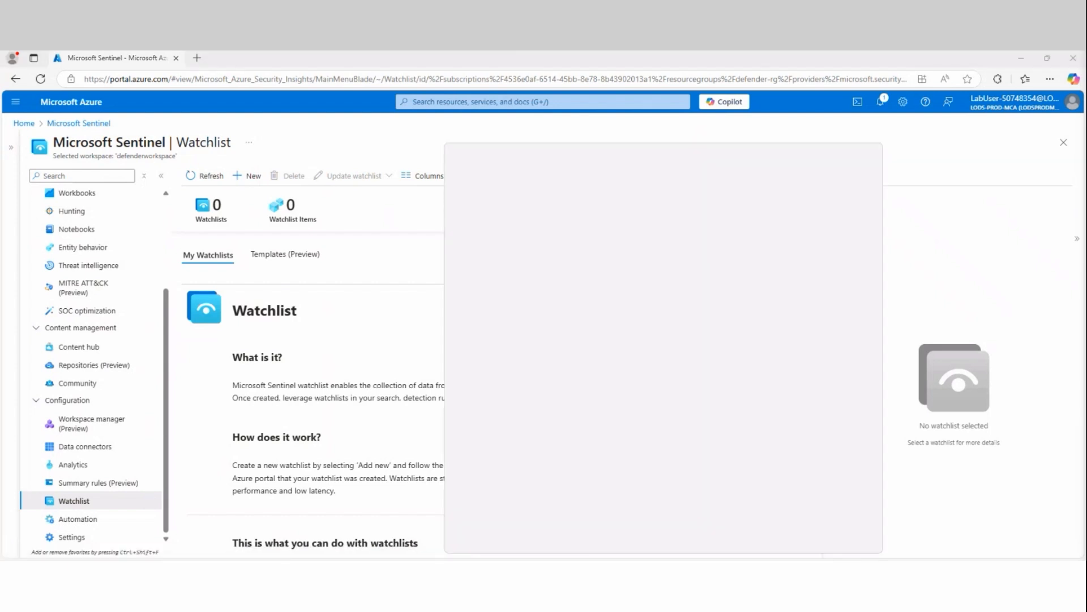
key(Return)
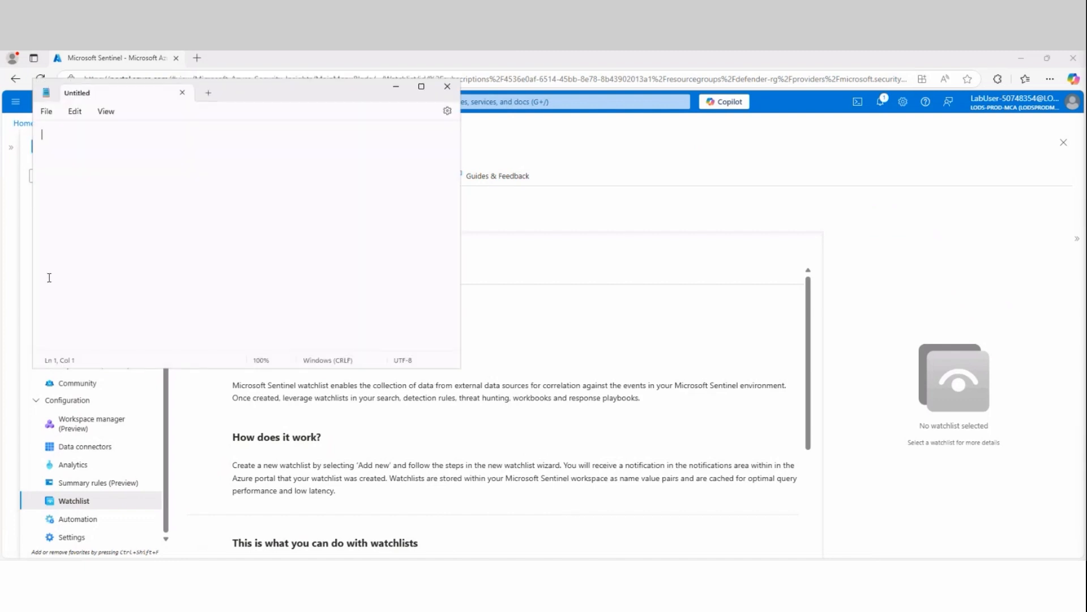
click(46, 111)
click(204, 165)
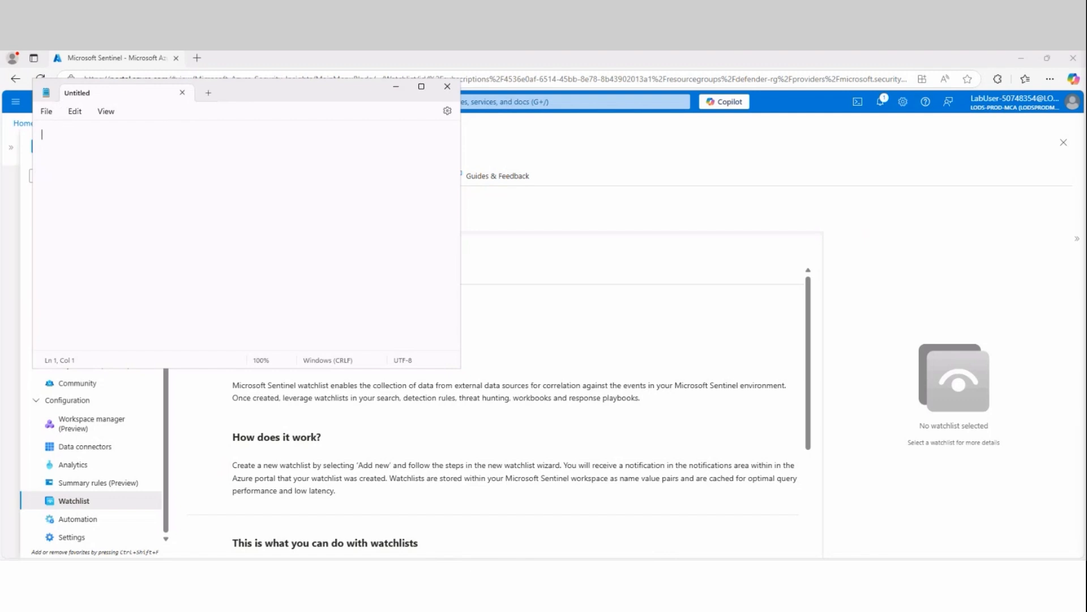
text(Host1 Host2 Host3 Host4 Host5)
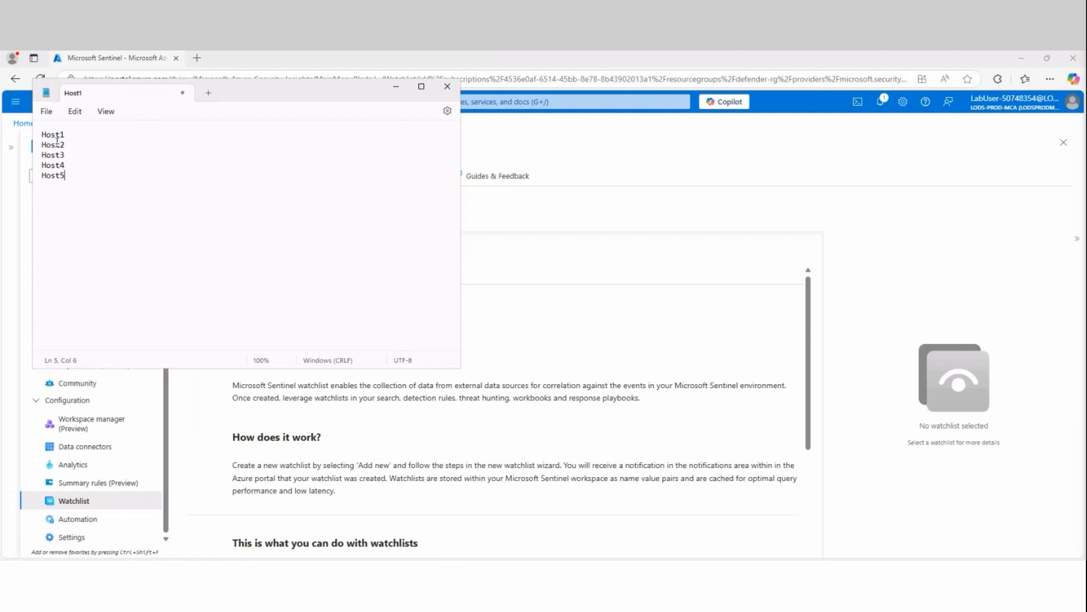
Step: Insert a blank line and a Hostname heading above Host1, separated from the hosts by another blank line
key(ctrl+a)
key(ctrl+Home)
key(Return)
text(Hostname)
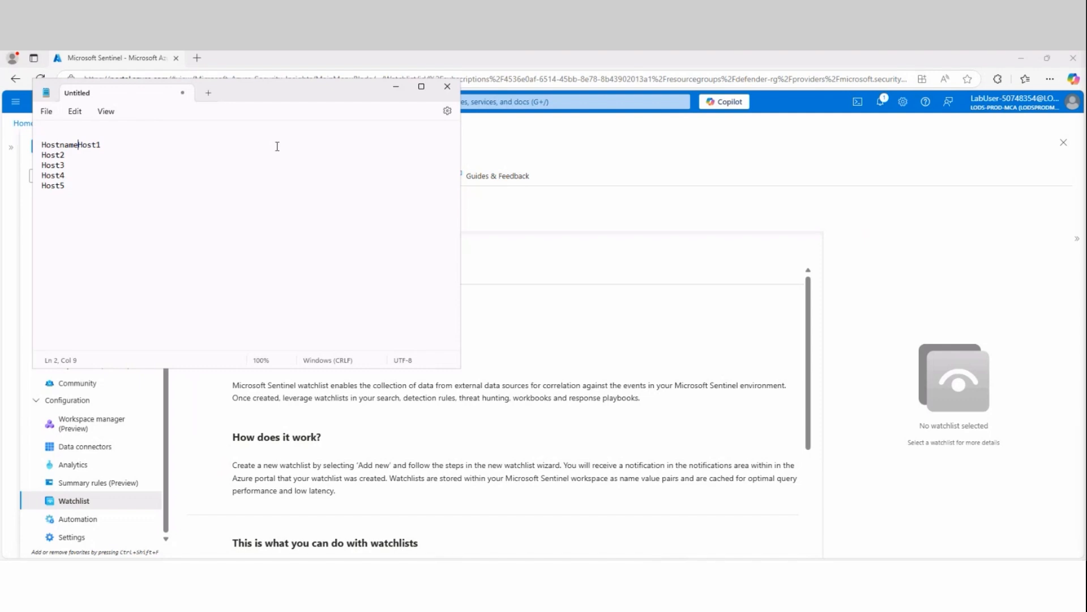
key(Return)
key(Return)
Step: Save the host list as HighValue.csv in the Downloads folder with the All files type, and close Notepad
click(46, 111)
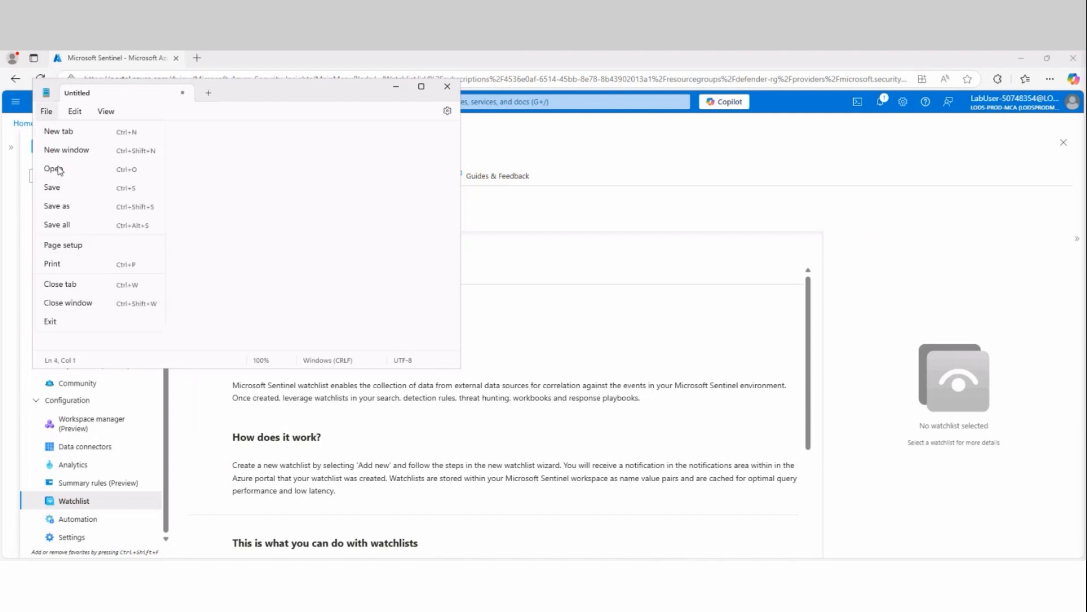
click(54, 187)
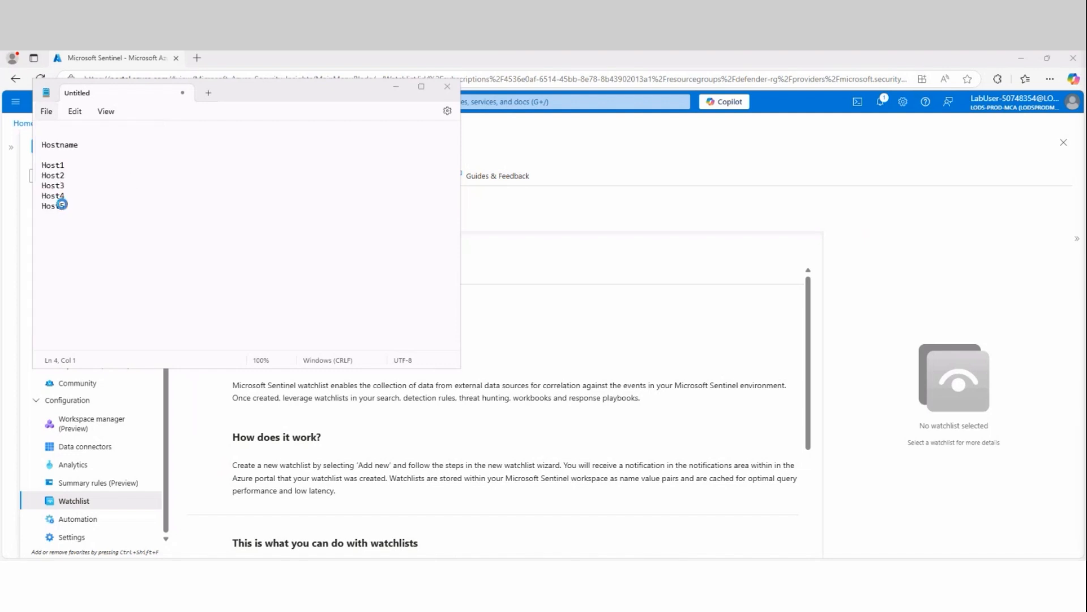
click(159, 306)
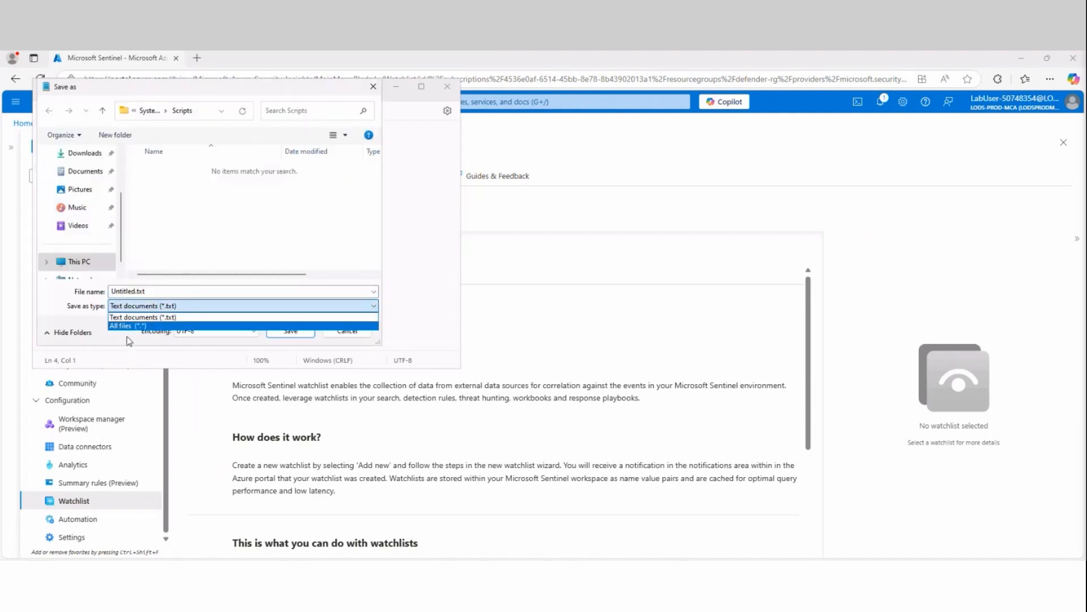
click(130, 319)
double_click(152, 289)
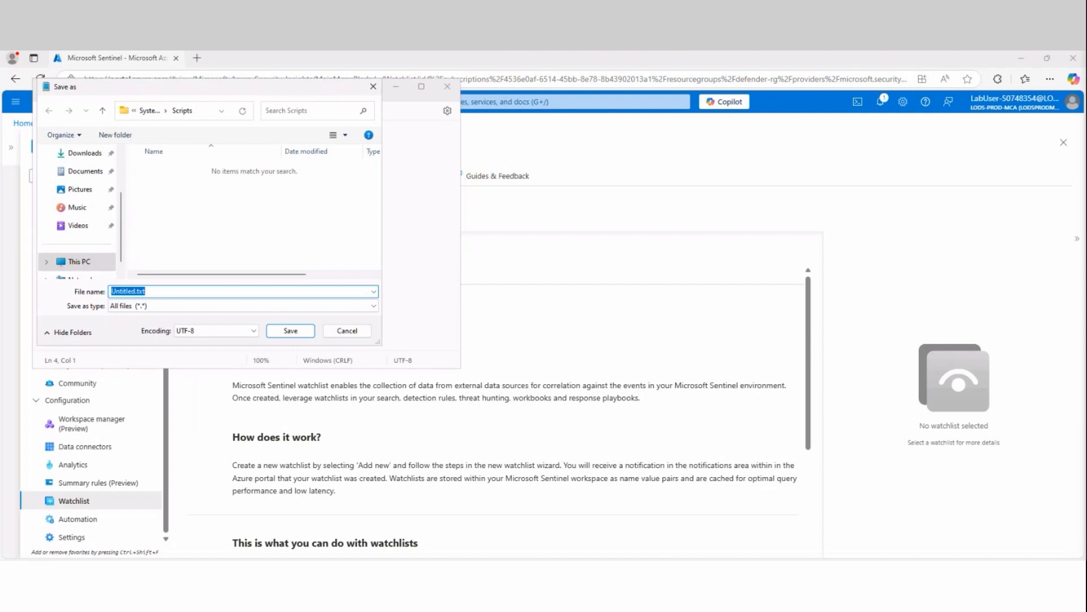
text(HighValue.csv)
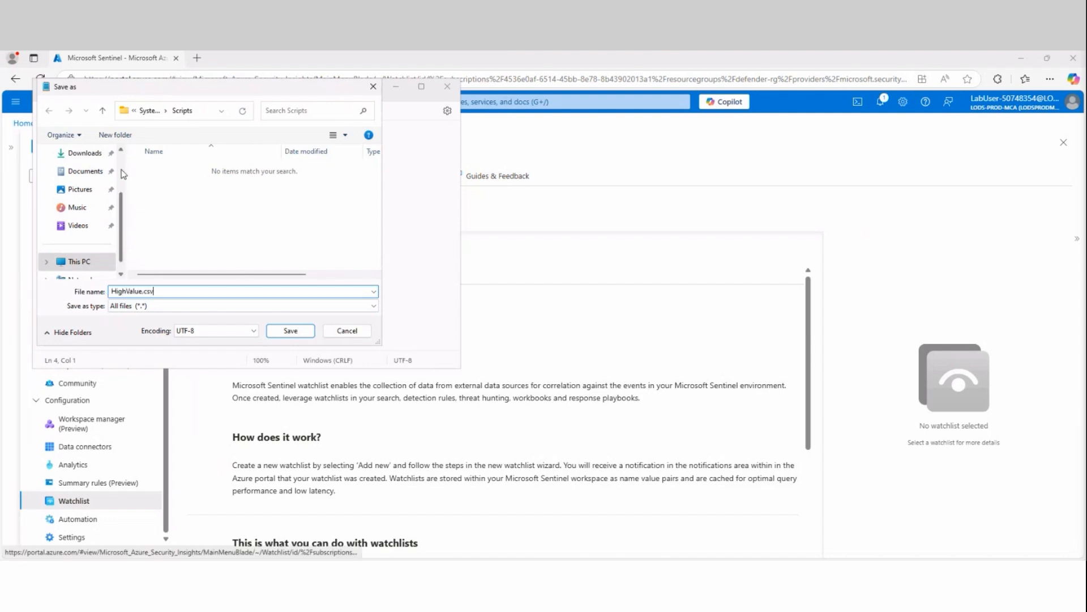
scroll(98, 184, up, 3)
click(85, 225)
click(301, 334)
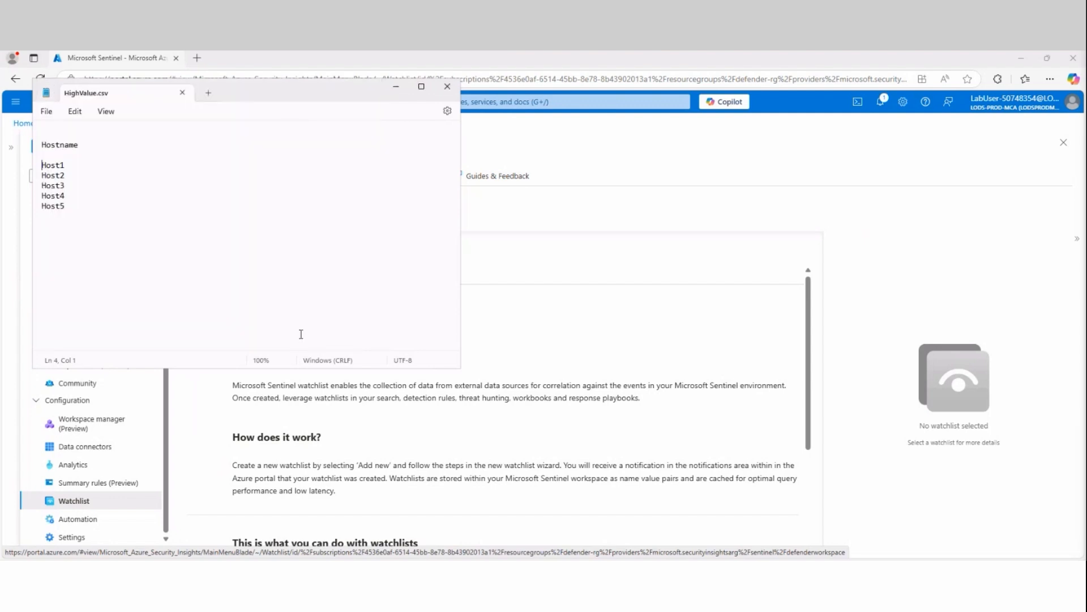
click(446, 90)
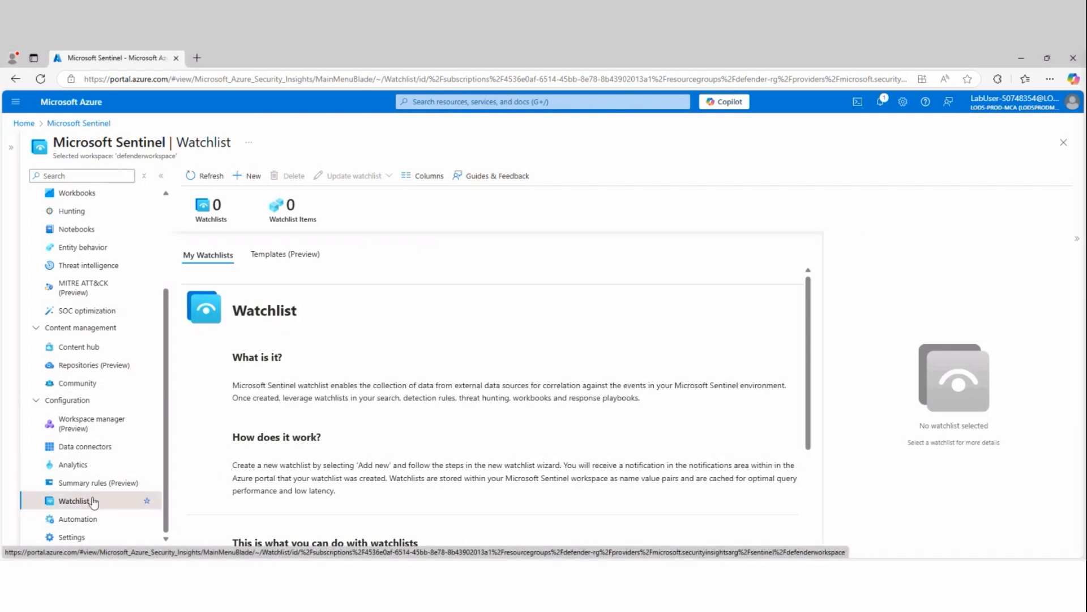
Step: Start a new watchlist with name and alias HighValueHosts and description High Value Hosts, and continue to its source settings
click(250, 175)
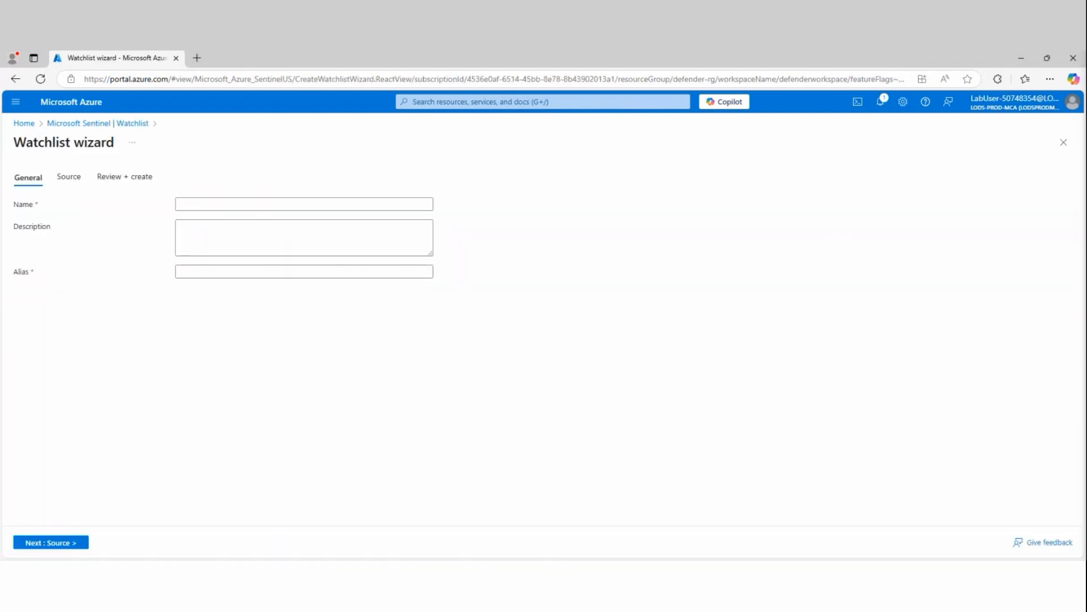
click(193, 200)
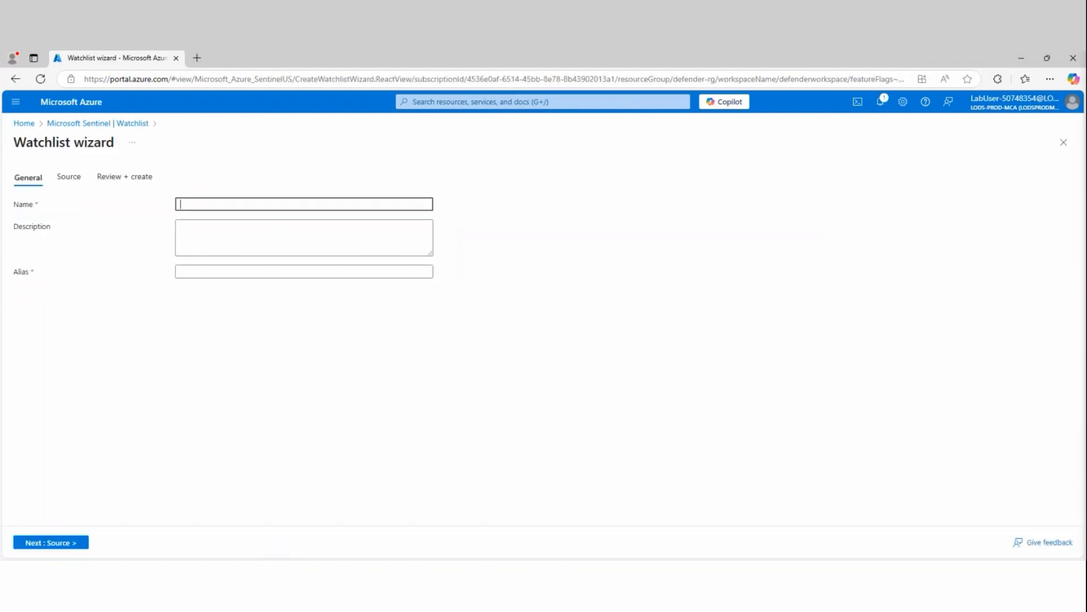
text(HighValueHosts)
click(216, 235)
text(High Value Hosts)
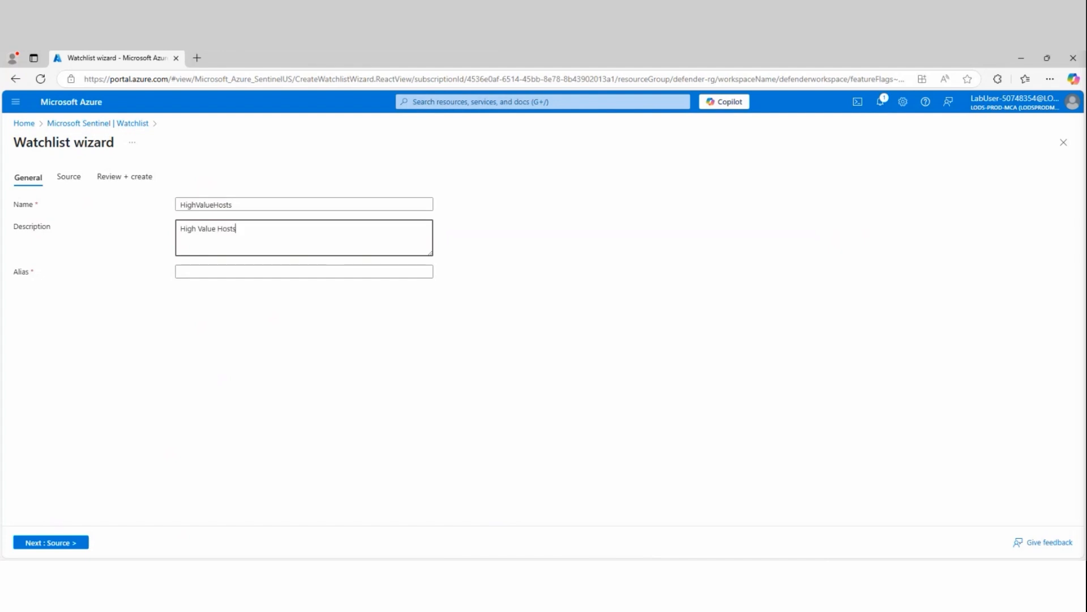
click(179, 272)
text(HighValueHosts)
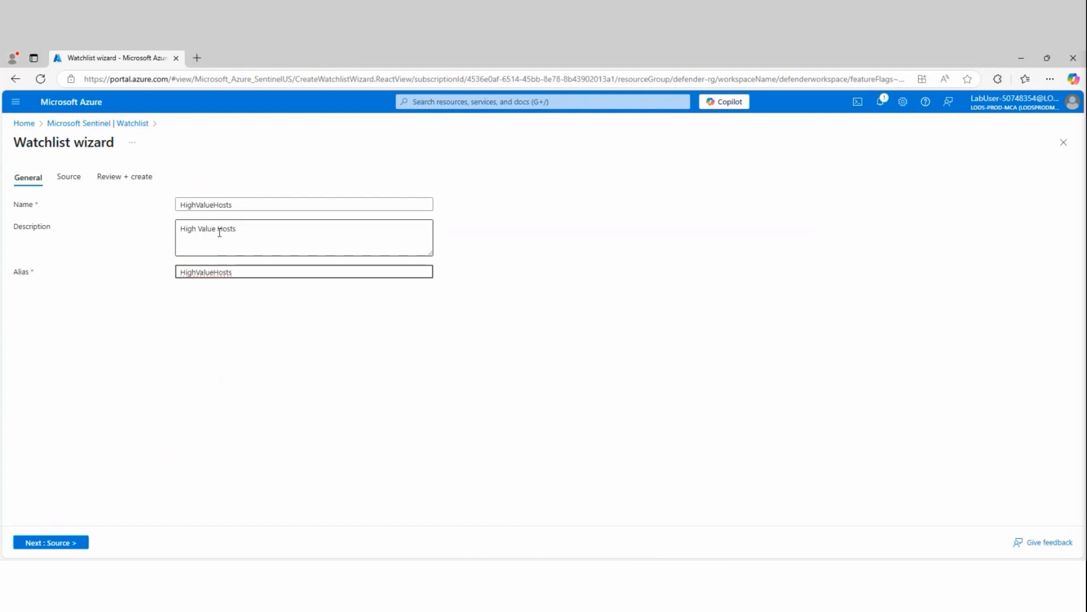
click(50, 544)
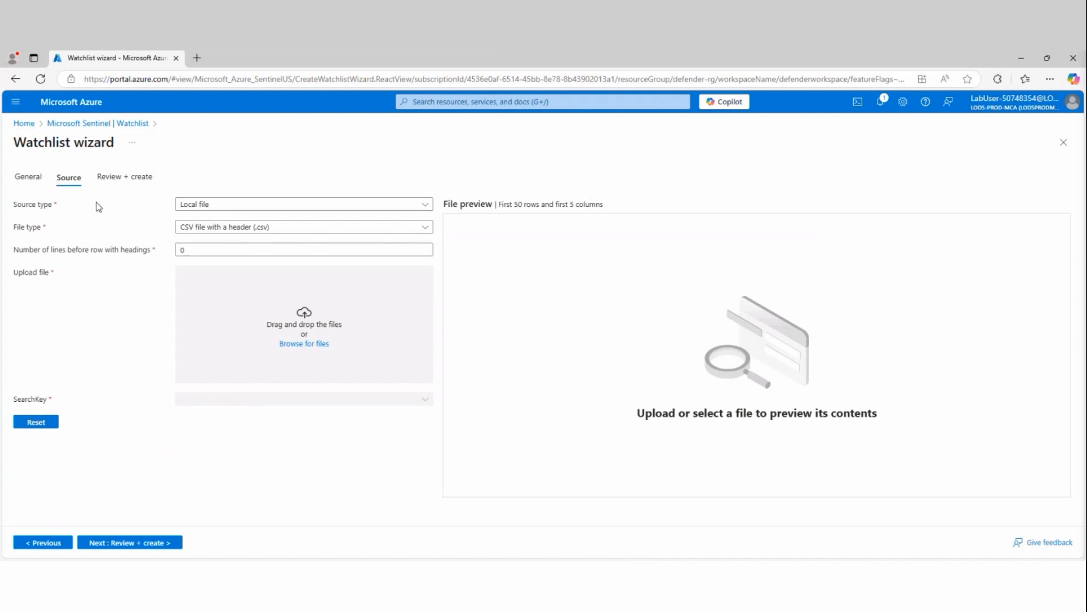
Step: Review the source type and file type options, keep Local file and CSV with a header, and upload HighValue.csv from Downloads
click(208, 204)
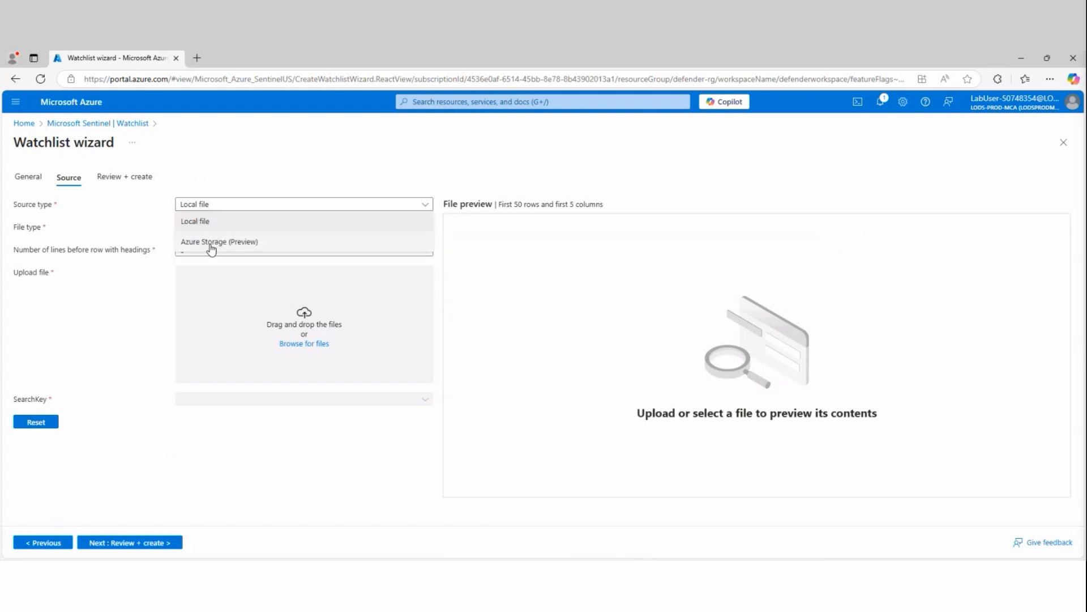
click(120, 217)
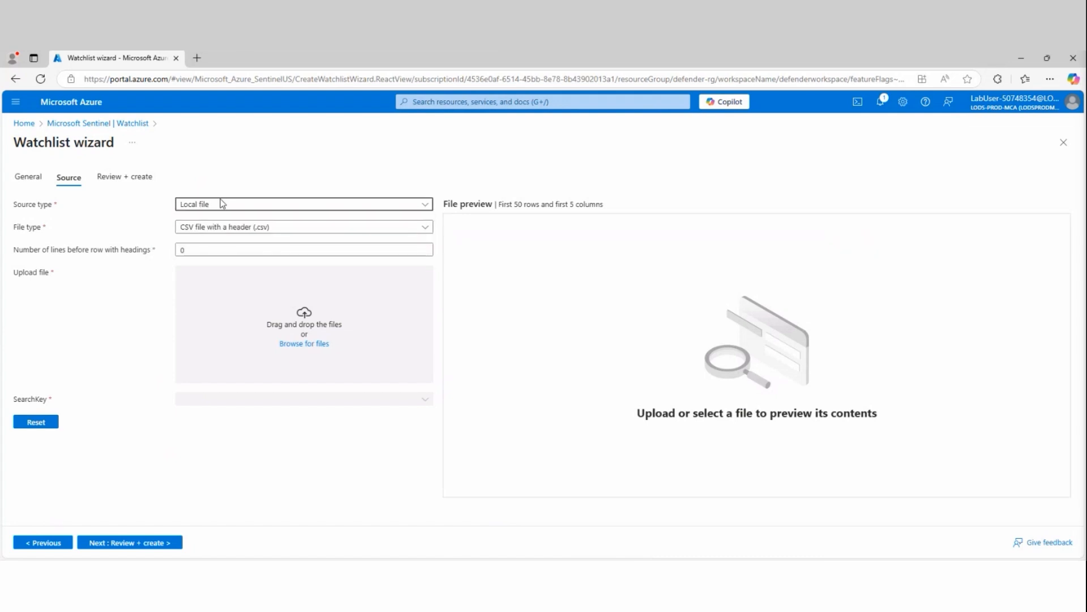
click(238, 232)
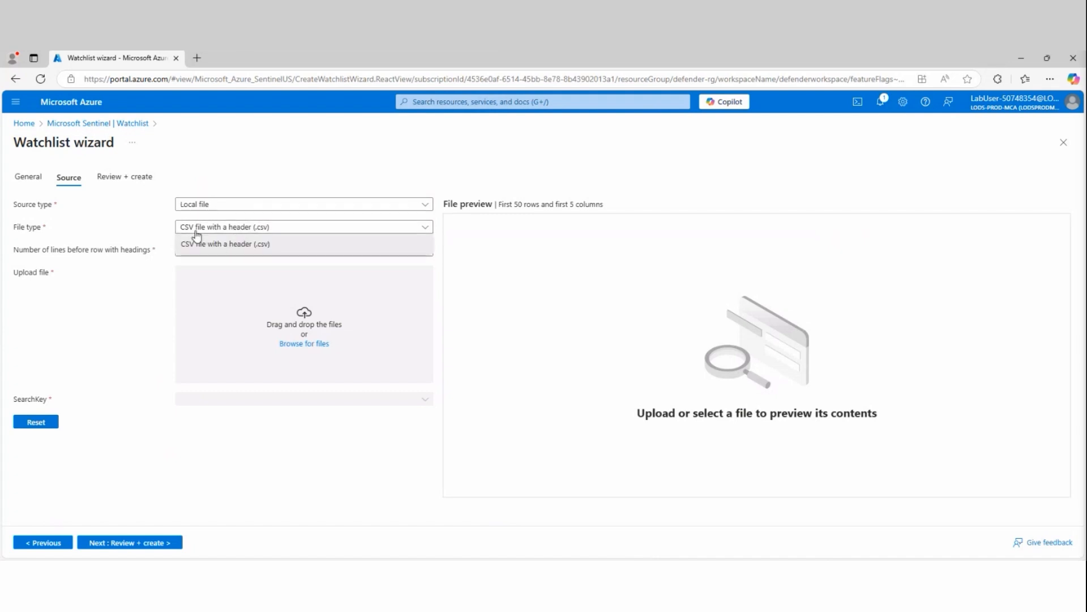
click(134, 232)
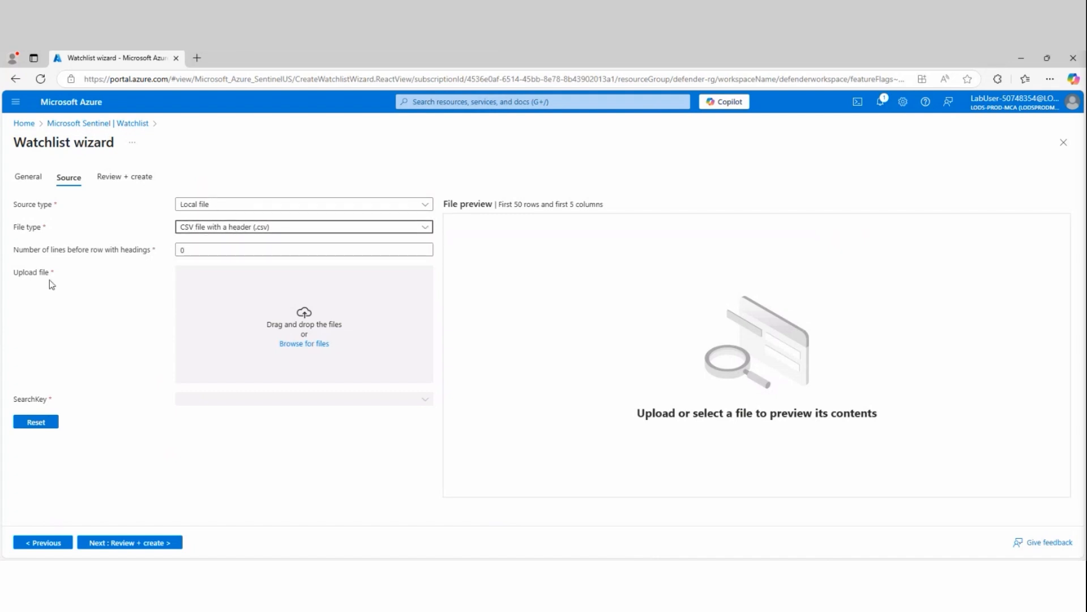
click(307, 350)
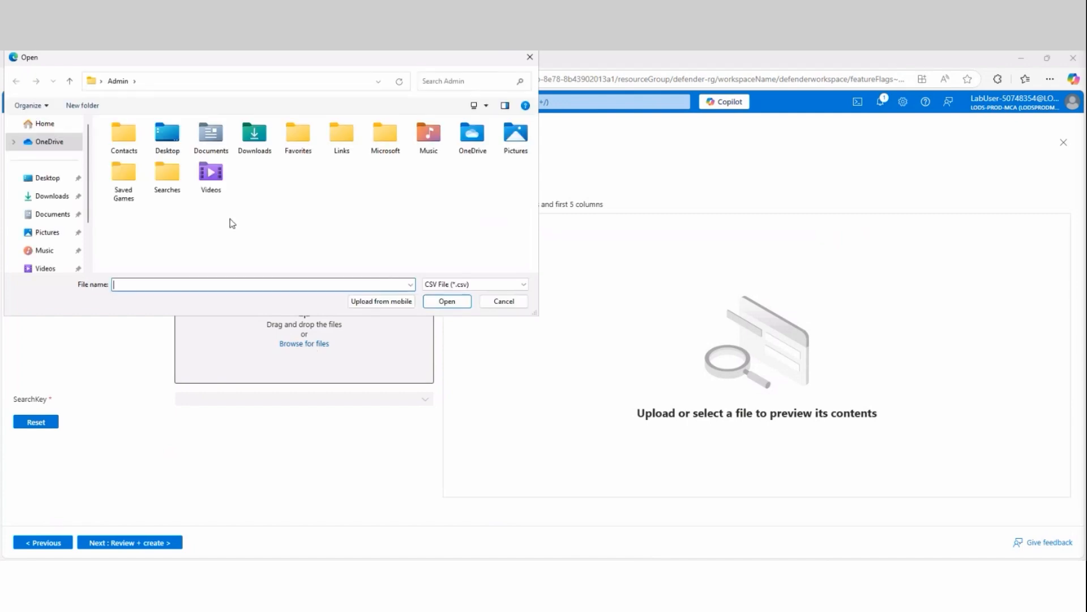
click(41, 195)
double_click(136, 156)
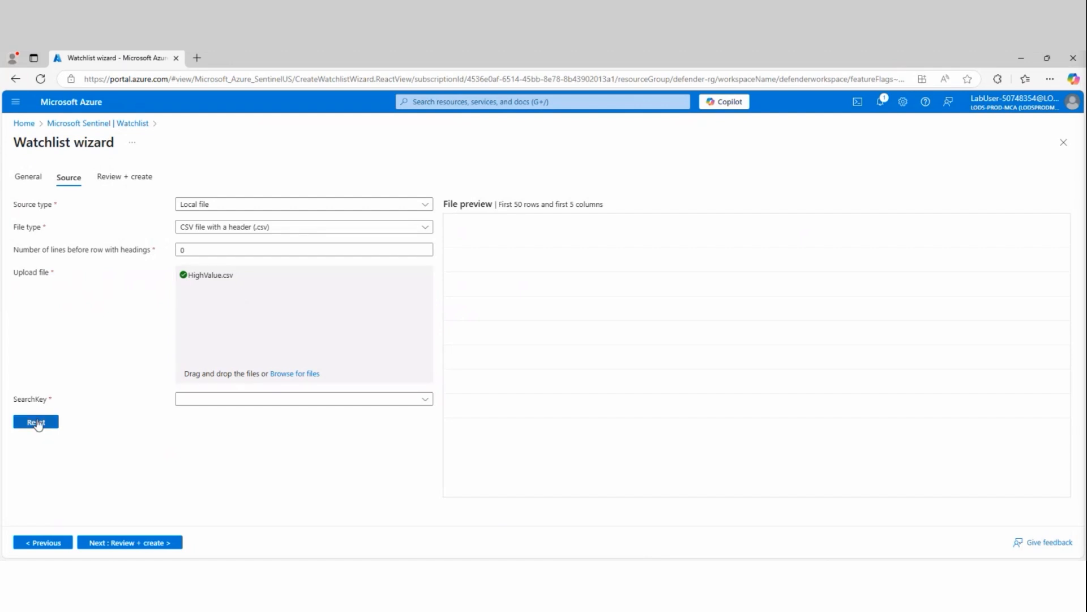
Step: Check the SearchKey options offered for the uploaded file
click(302, 402)
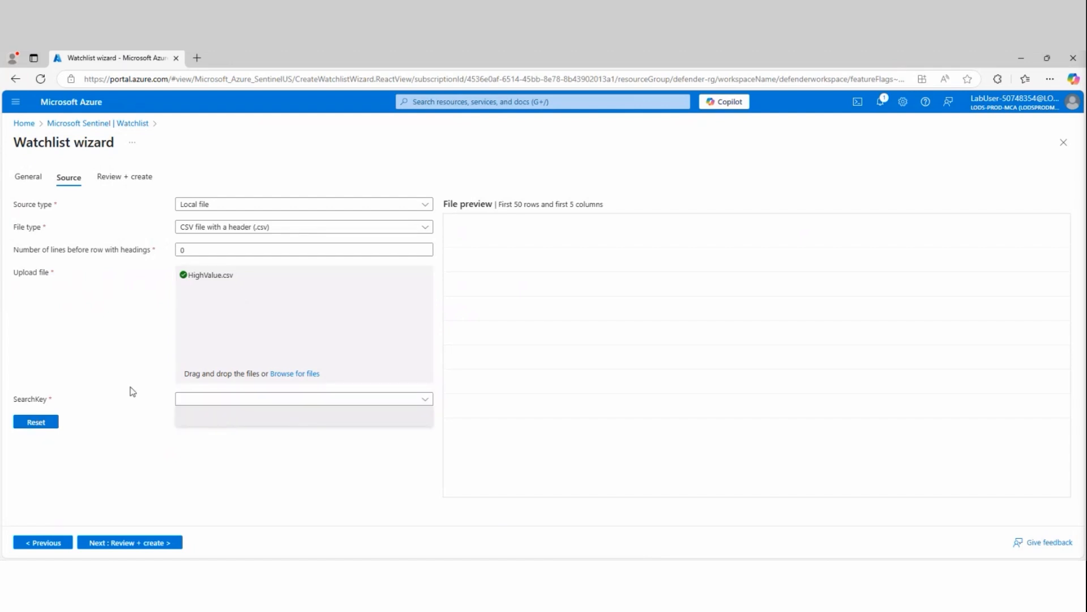
click(230, 400)
click(101, 324)
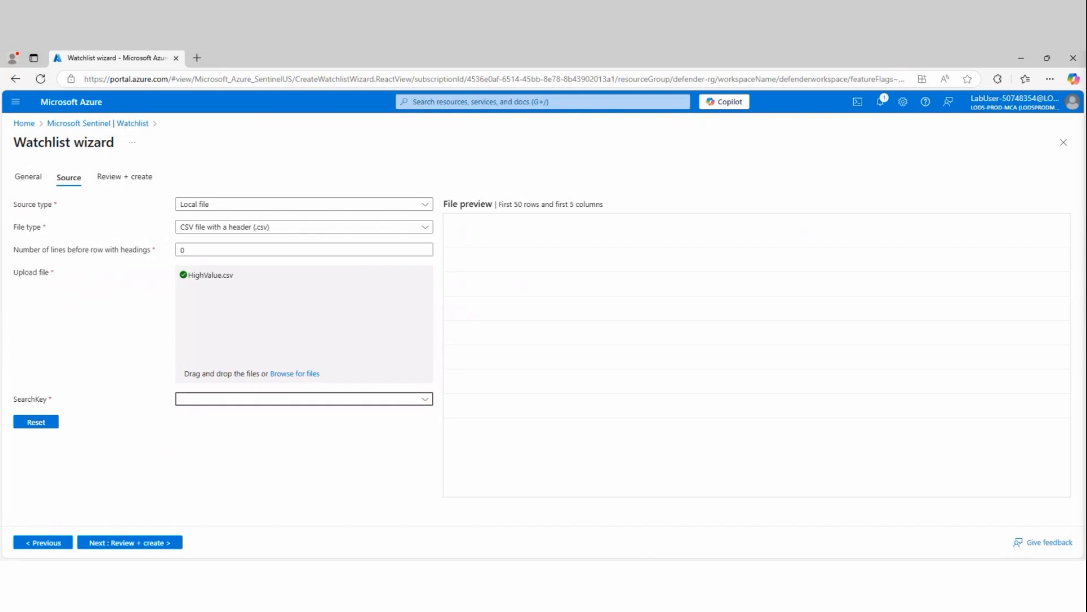
Step: Switch to Notepad and open HighValue.csv from the Downloads folder using the All files filter
key(super)
text(note)
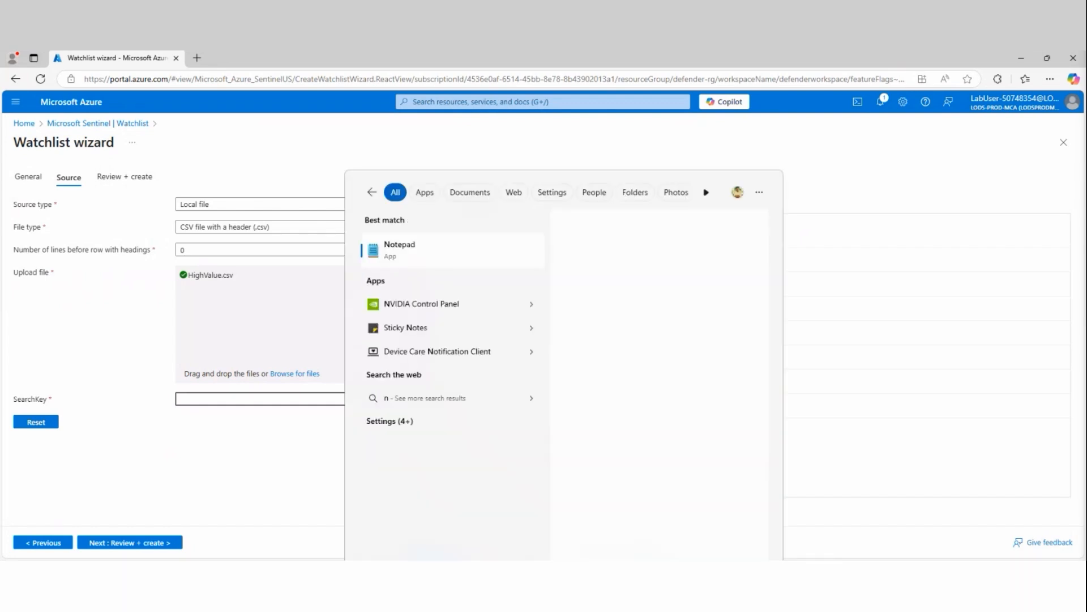
click(455, 258)
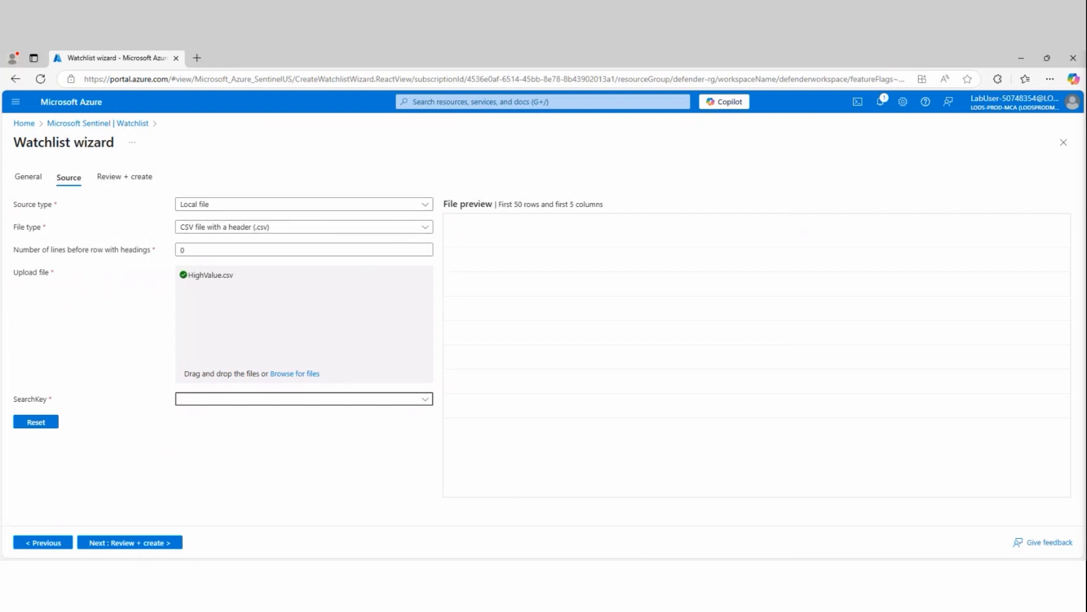
key(super)
text(bote)
click(564, 234)
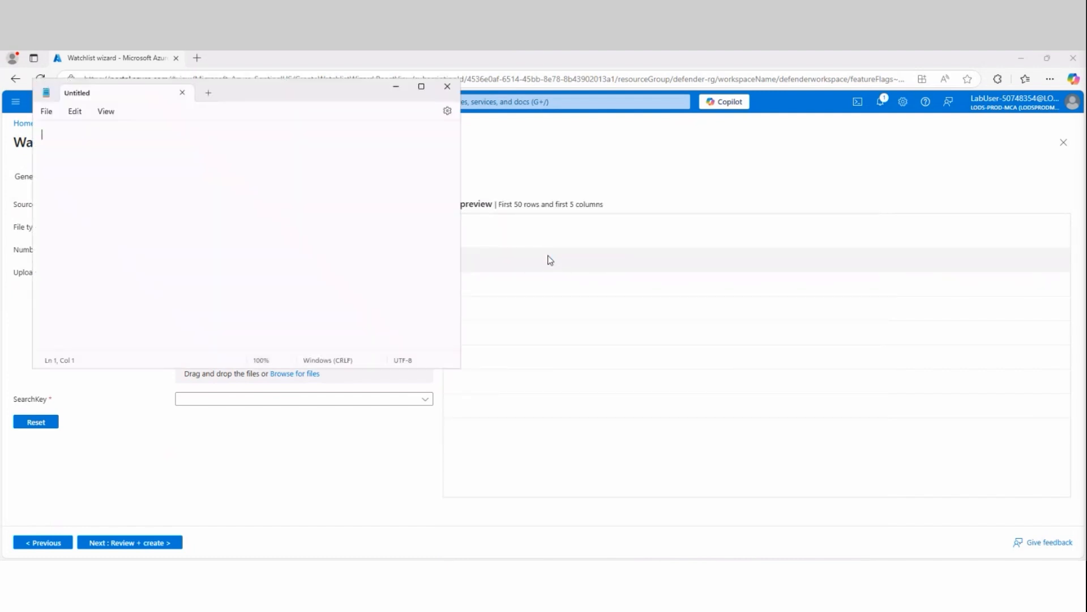
click(47, 111)
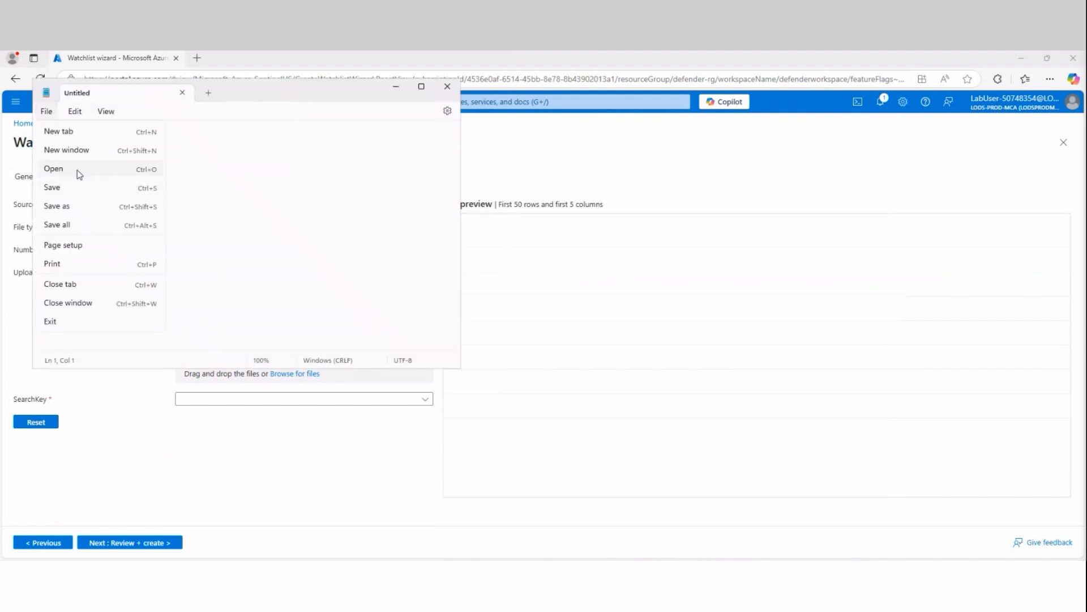
click(80, 174)
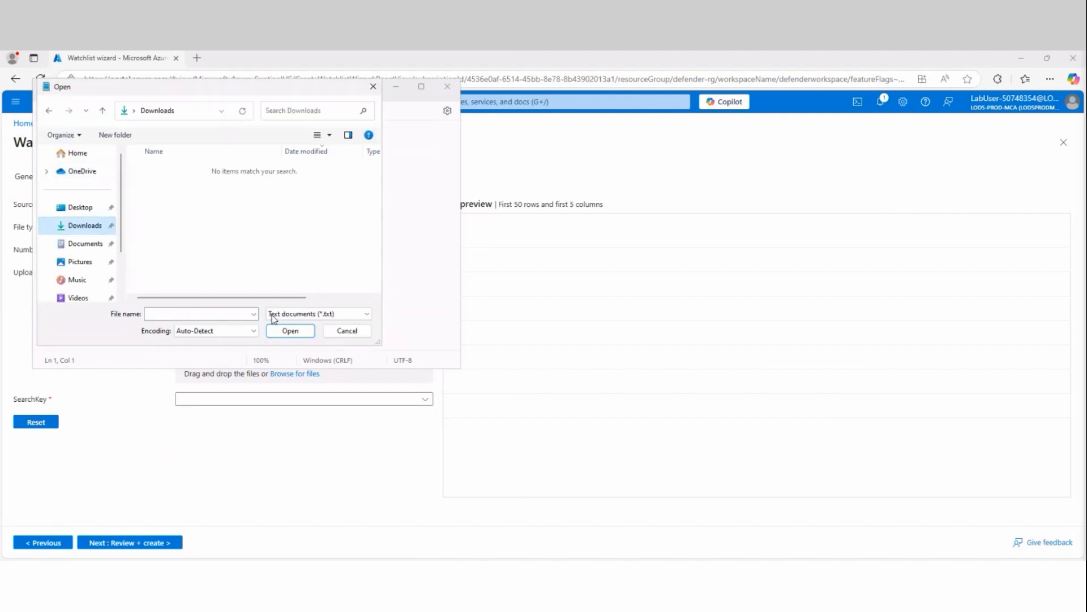
click(329, 314)
click(288, 332)
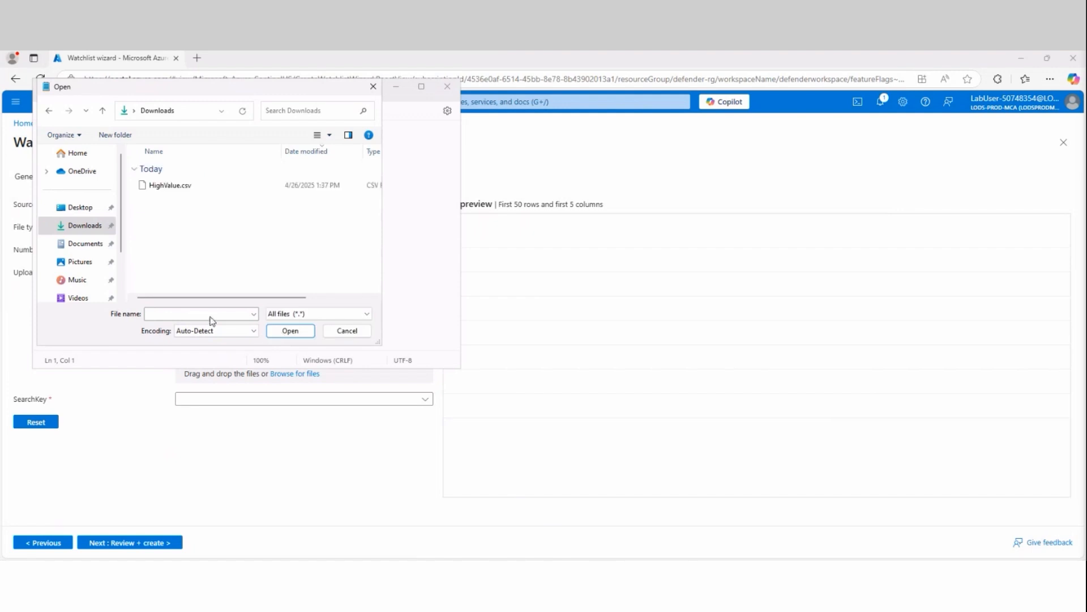
double_click(164, 186)
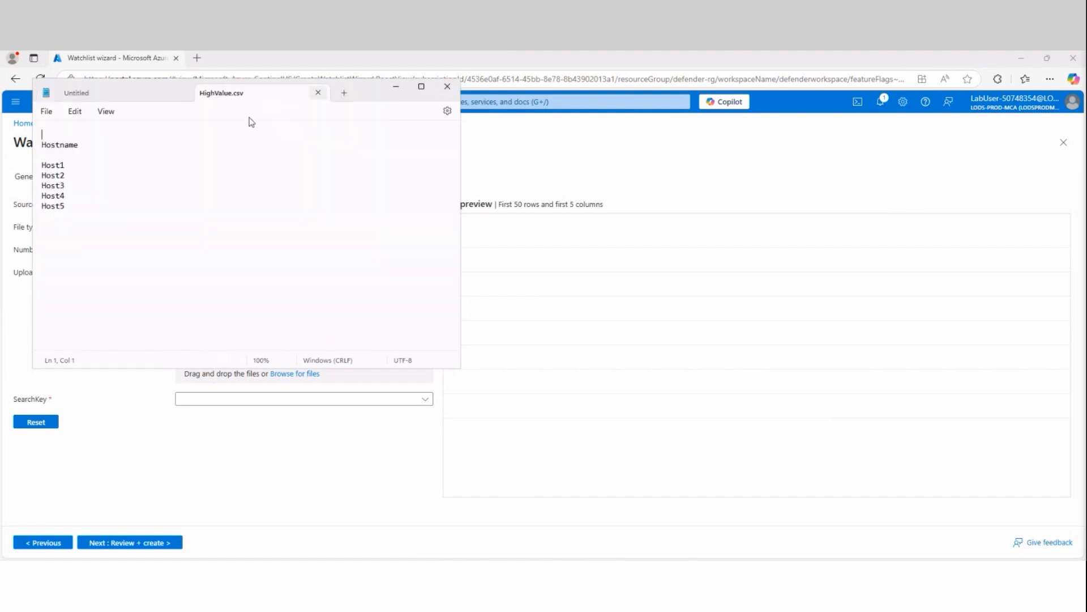
Step: Separate the blank Untitled document from HighValue.csv, close it, and move the CSV window clear of the upload settings
drag(151, 91, 351, 119)
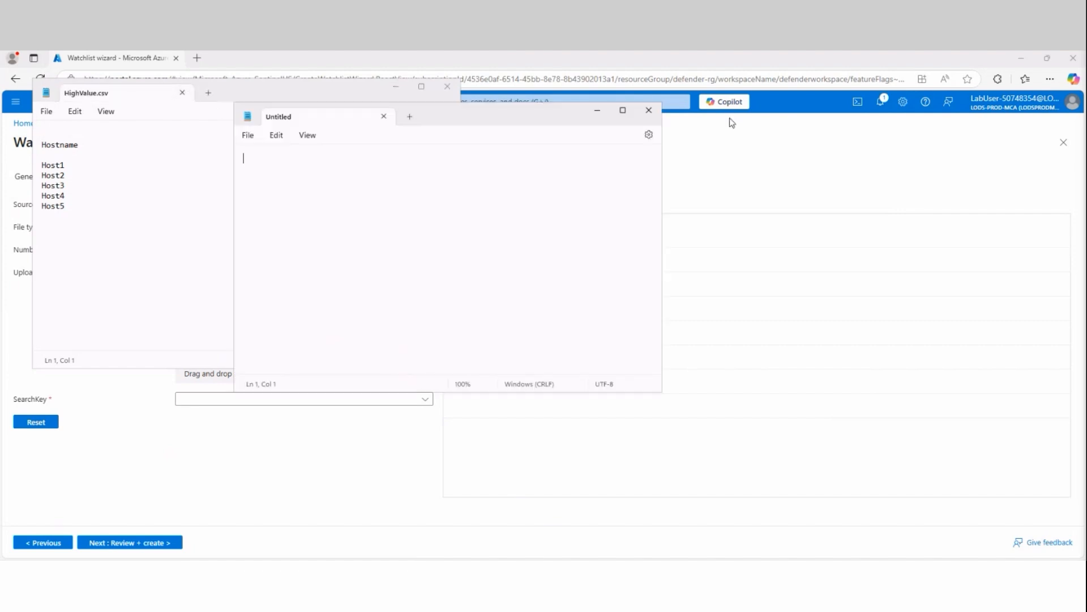
click(649, 110)
drag(347, 97, 706, 148)
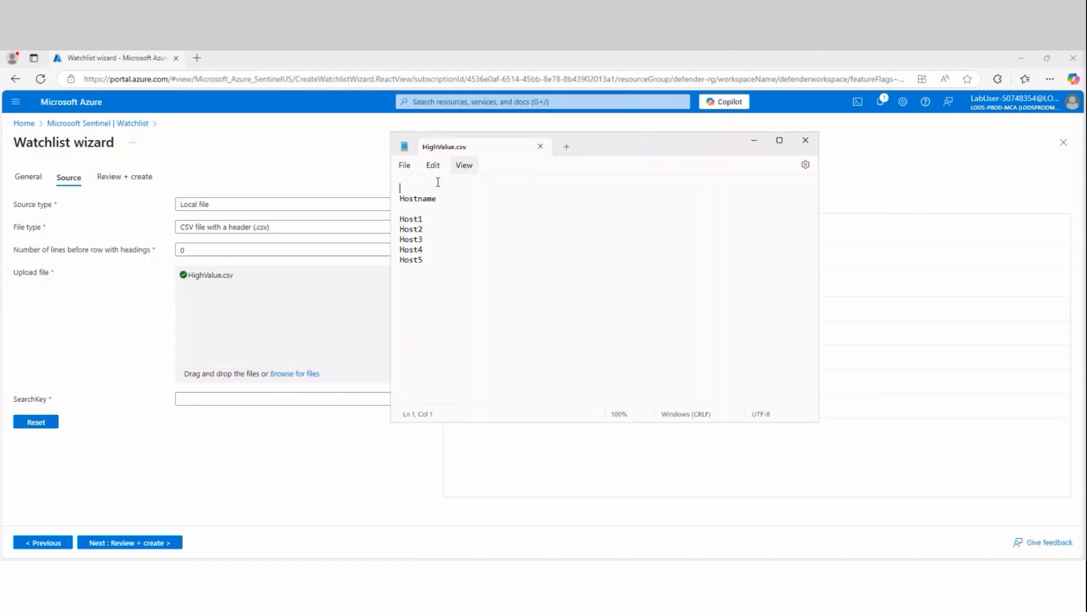
drag(617, 143, 731, 150)
text(ccccc)
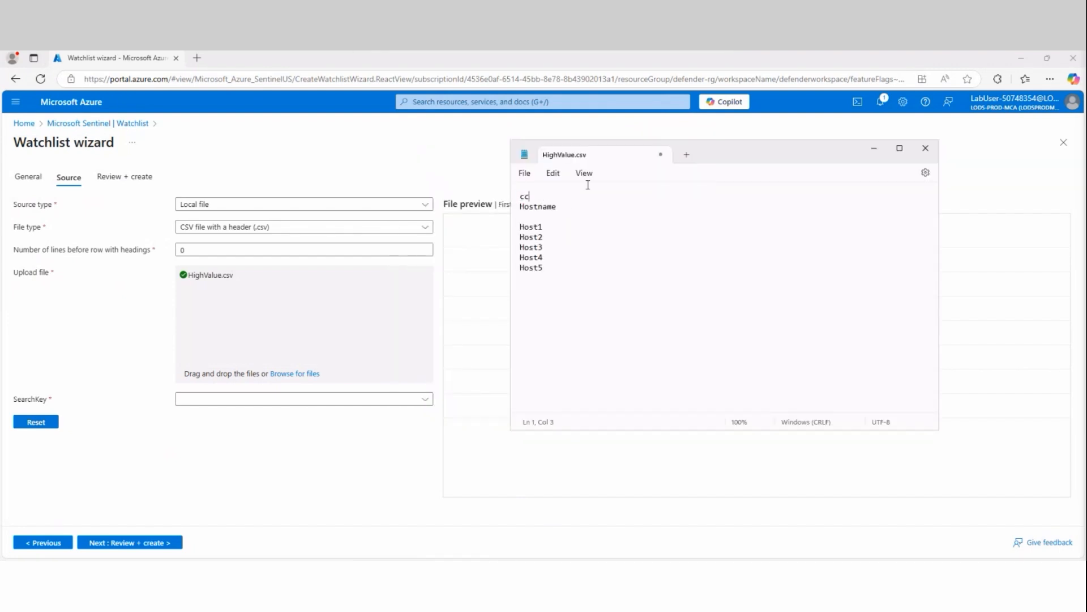
key(BackSpace)
key(BackSpace)
key(BackSpace)
key(BackSpace)
key(BackSpace)
Step: Remove the empty line above the Hostname header in HighValue.csv, save the file, and close Notepad
drag(729, 159, 795, 162)
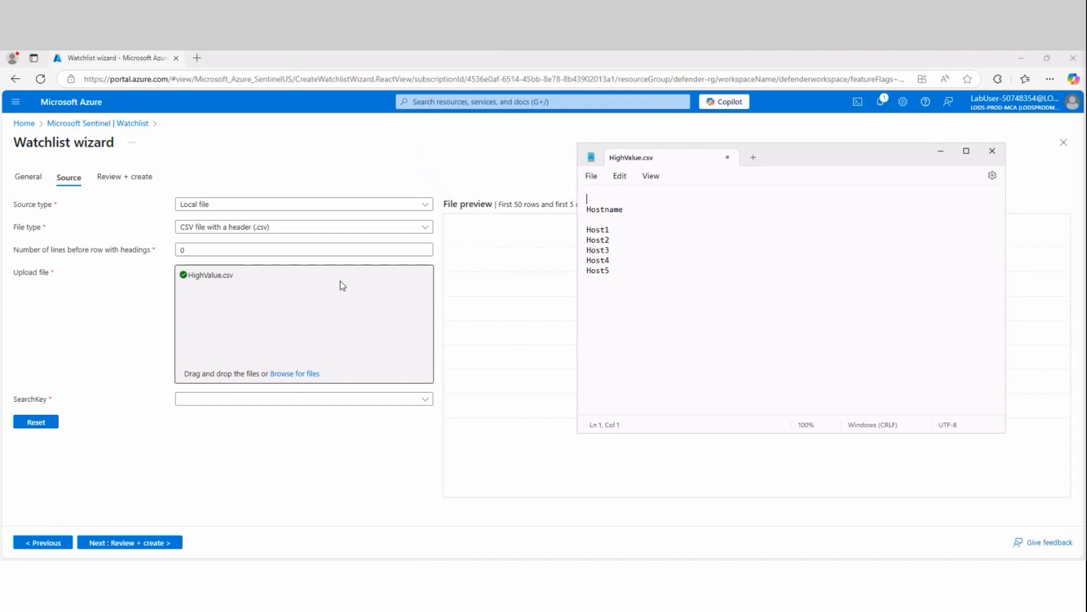
key(Delete)
click(591, 176)
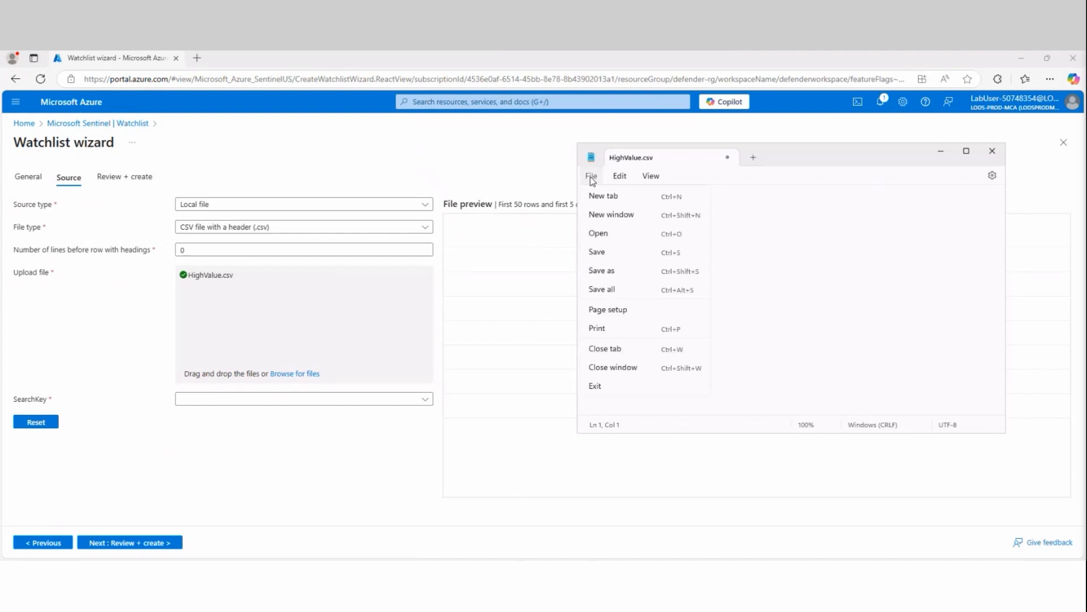
click(615, 254)
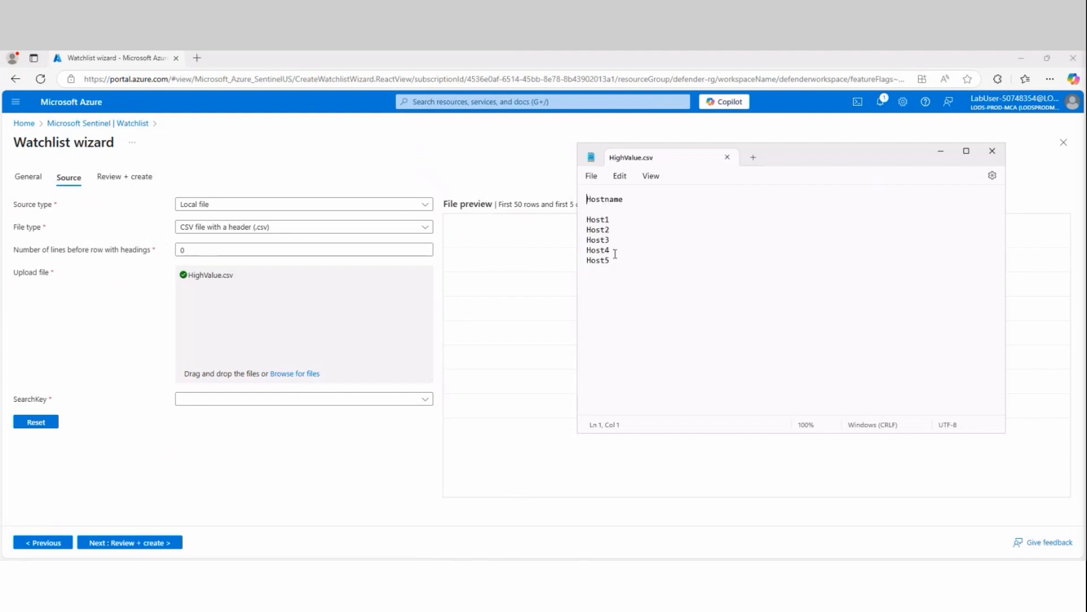
click(992, 151)
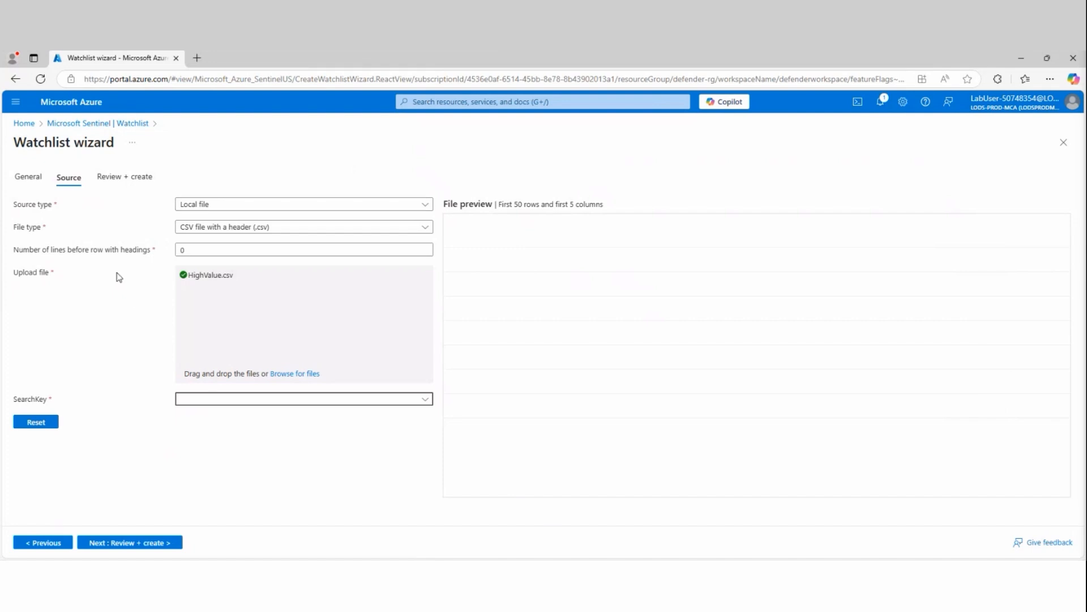
Step: Upload the corrected HighValue.csv again as the watchlist source and check the file preview
click(34, 181)
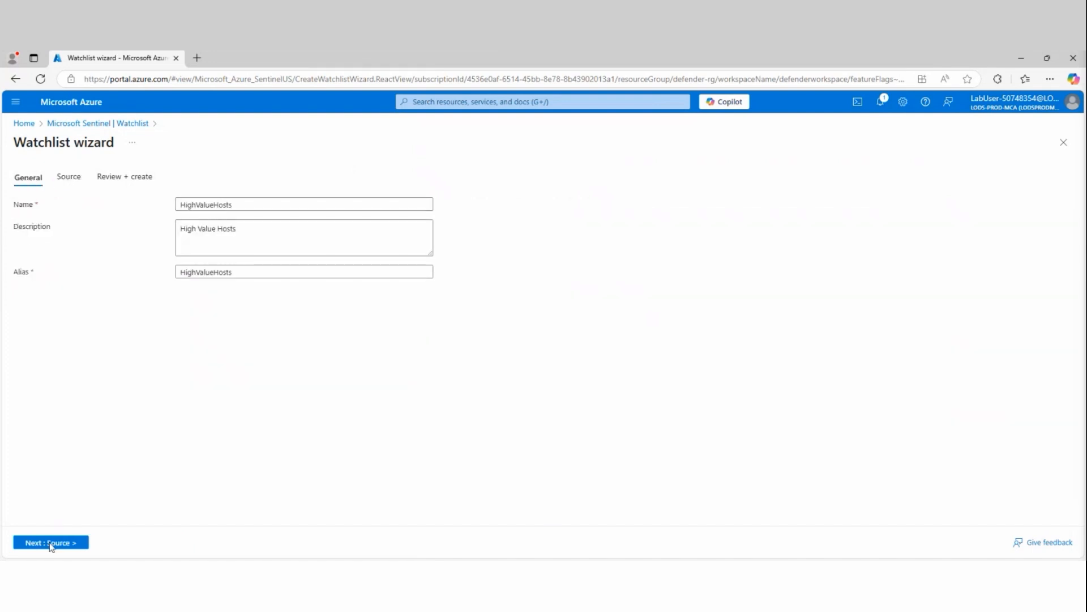
click(49, 544)
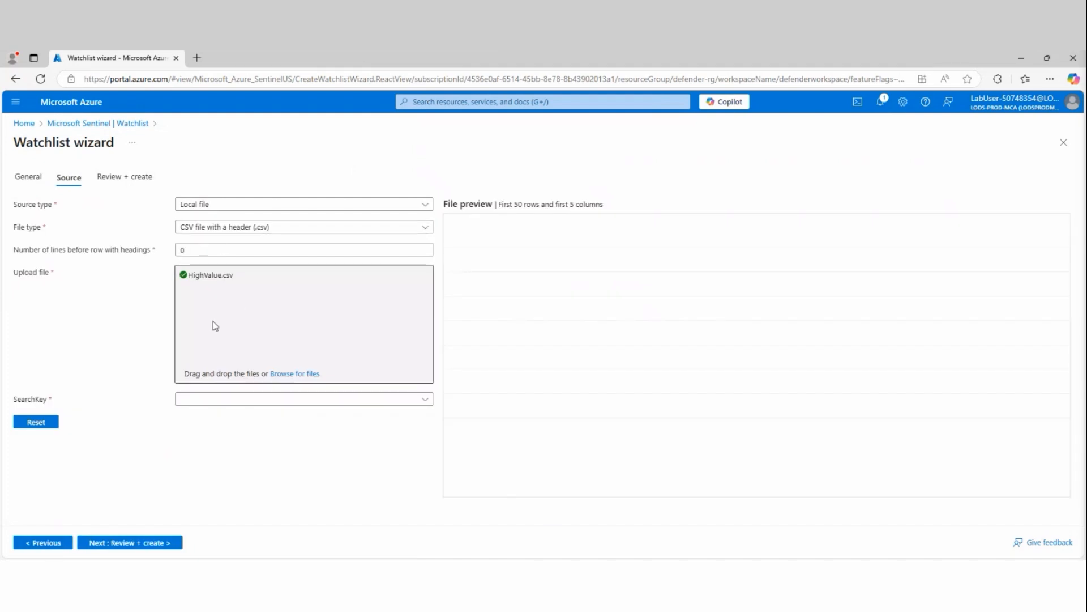
click(294, 373)
double_click(141, 160)
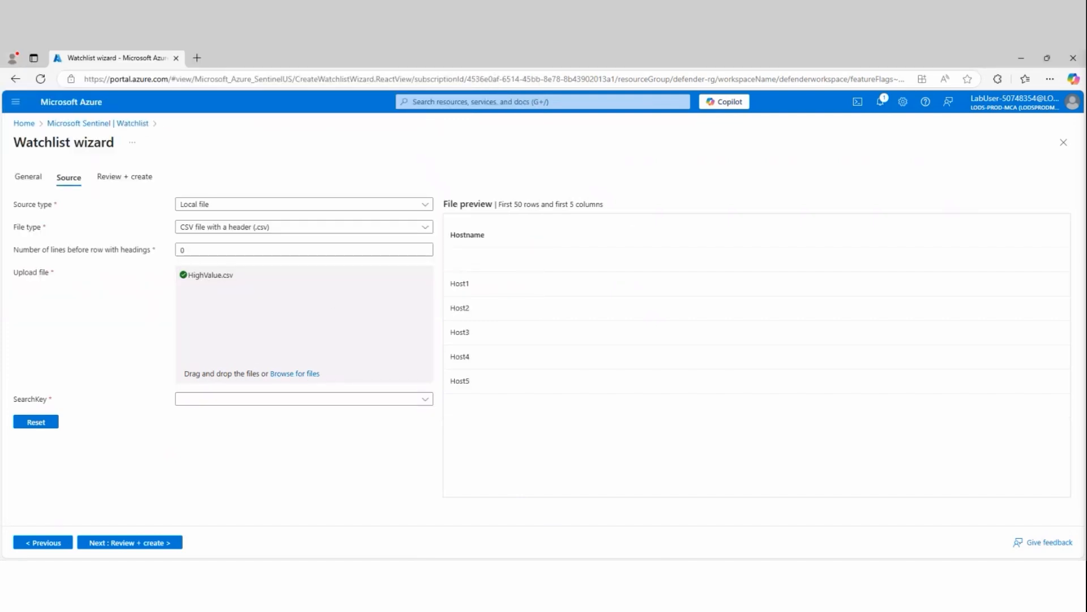
mouse_move(409, 224)
mouse_down()
mouse_move(573, 236)
mouse_move(437, 439)
mouse_move(448, 222)
mouse_up()
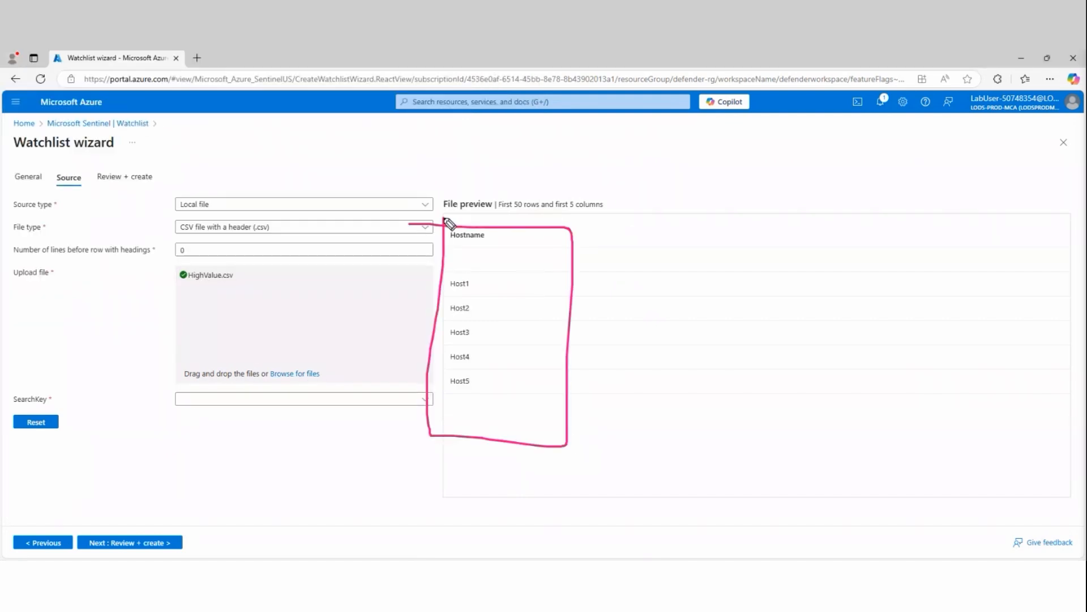
key(Escape)
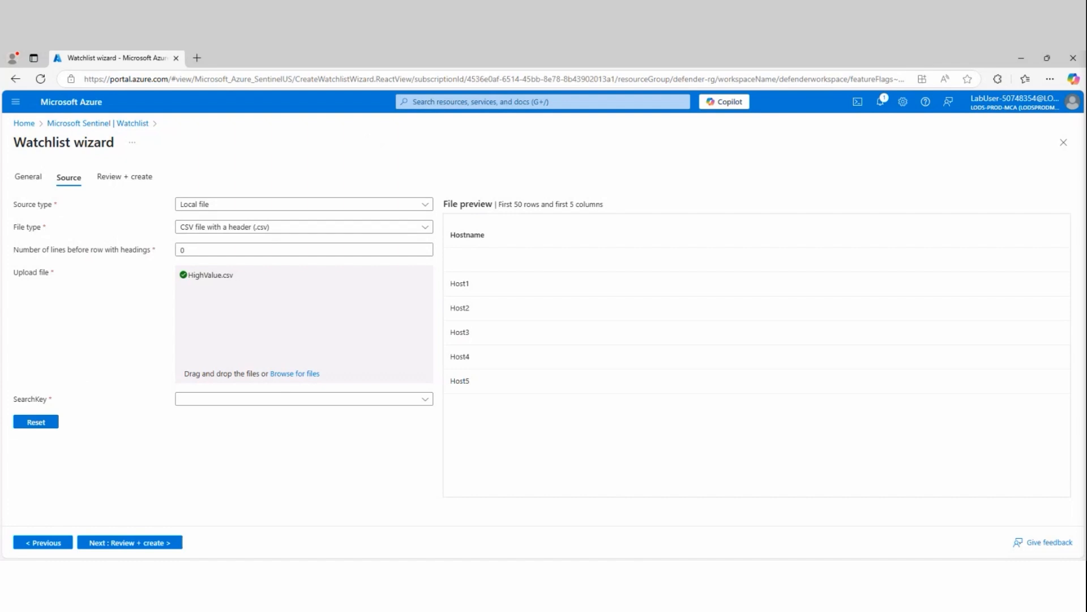
Step: Set the SearchKey to Hostname and create the HighValueHosts watchlist
click(254, 401)
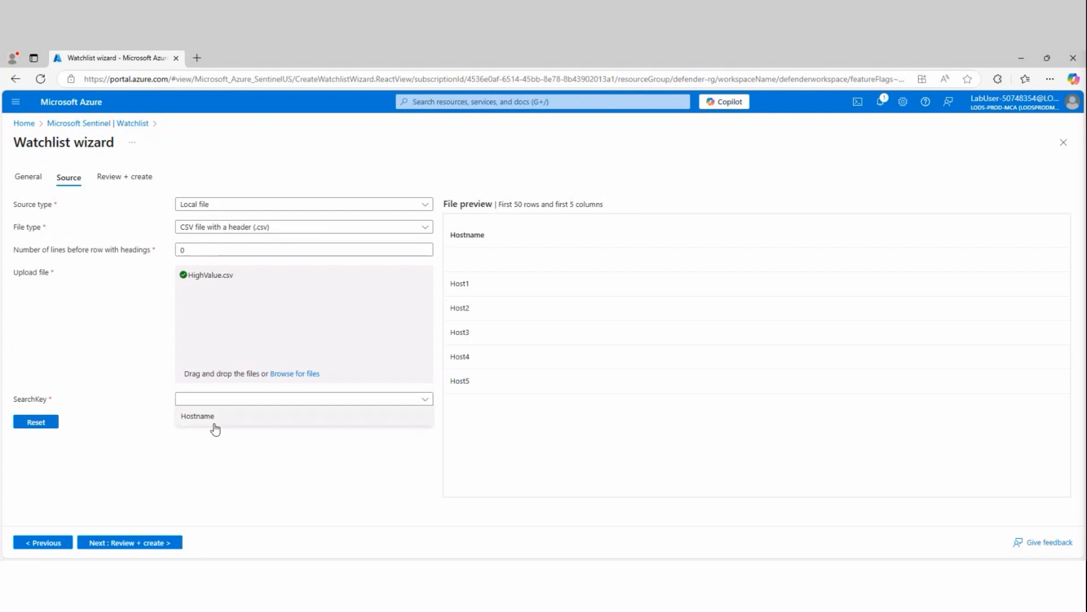
click(199, 419)
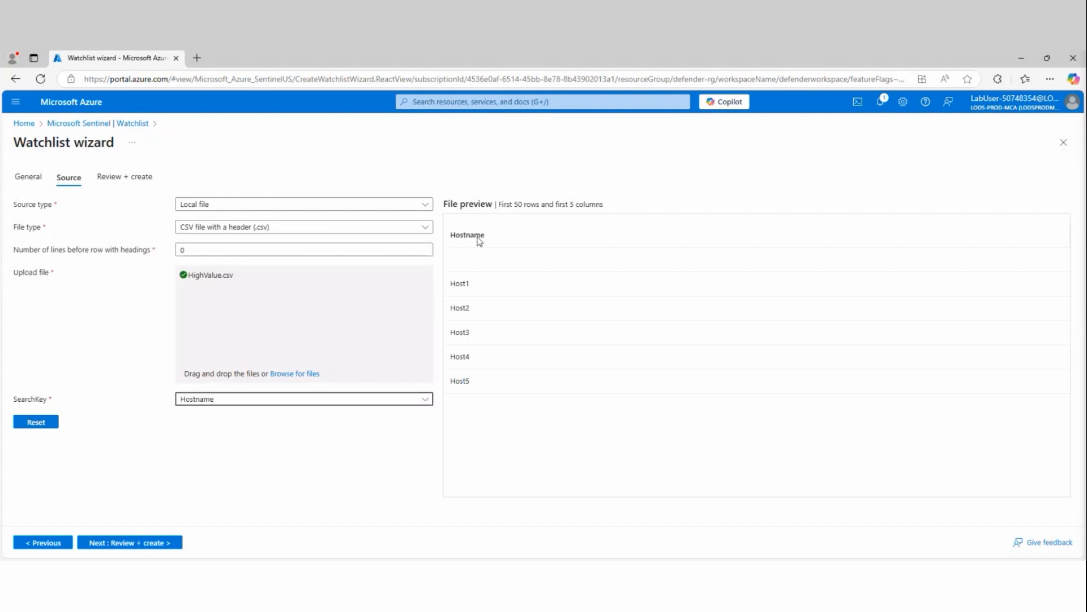
click(117, 542)
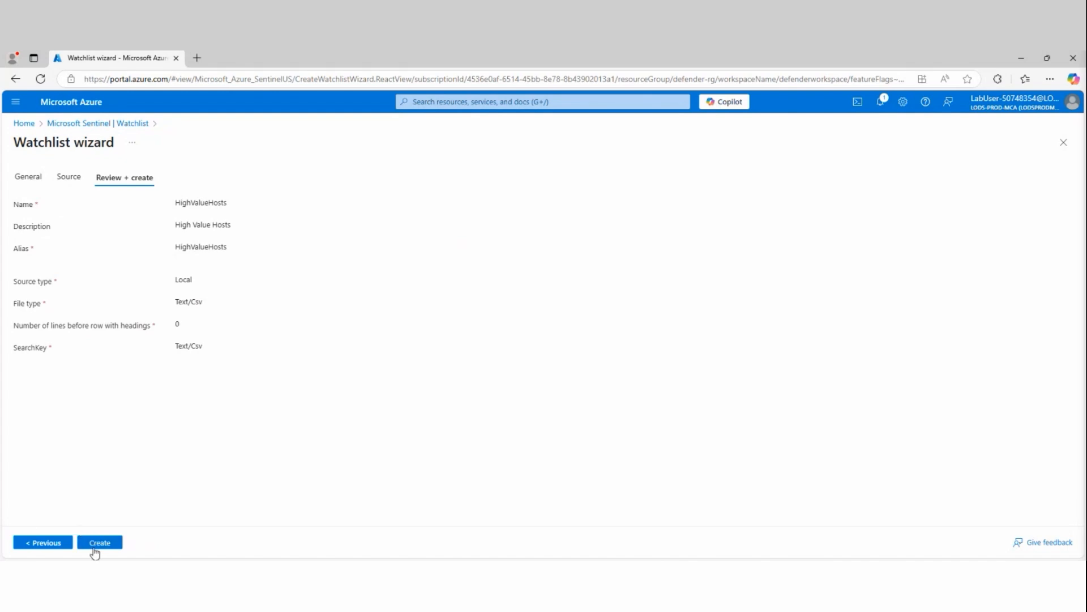
click(99, 542)
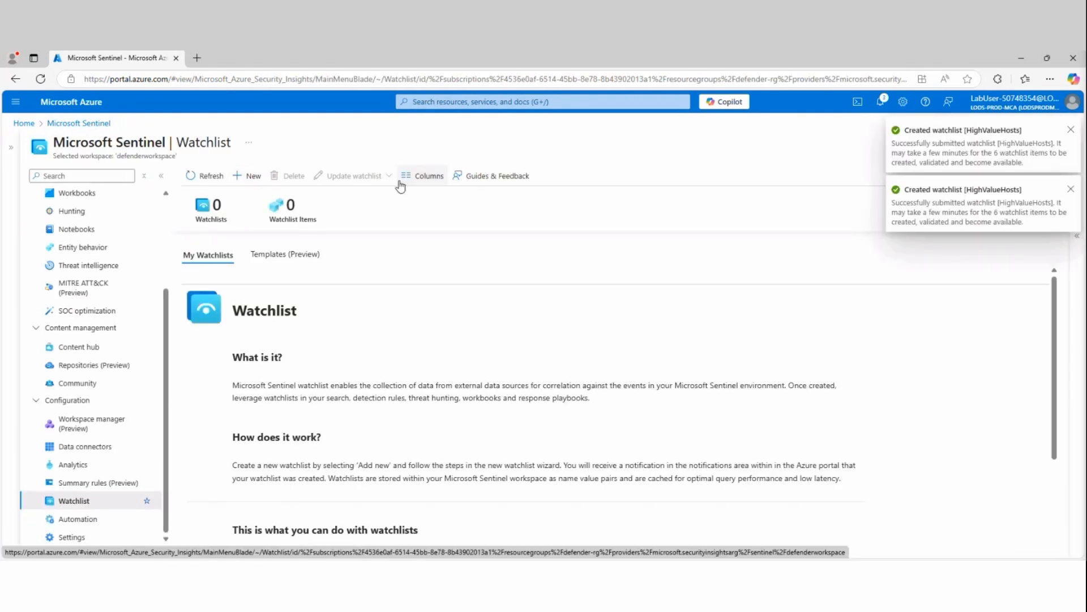
Step: Refresh the watchlist overview and open the items of HighValueHosts for editing
click(205, 176)
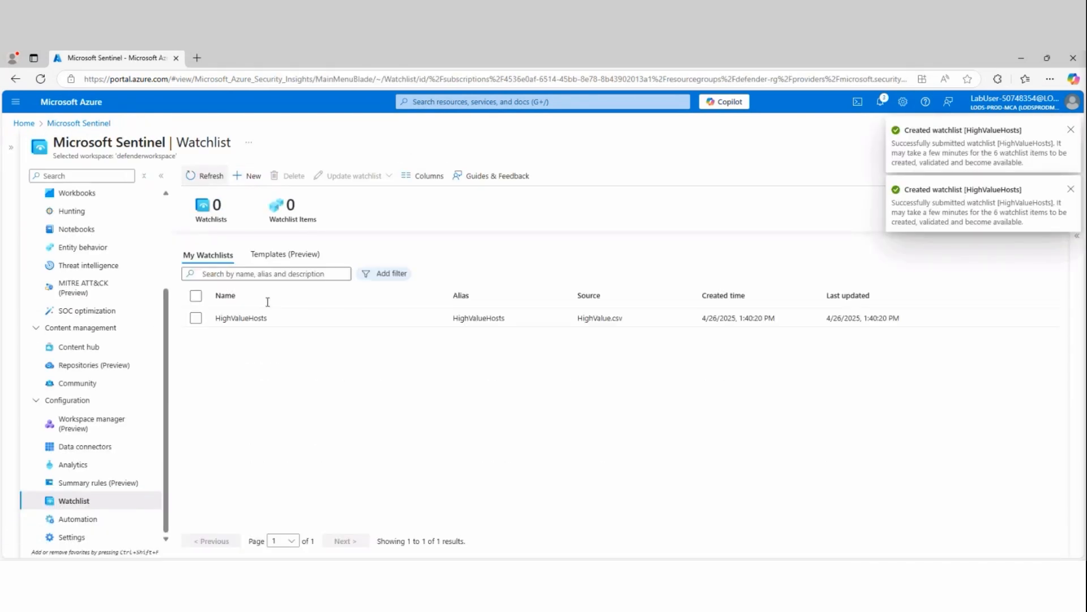
click(243, 322)
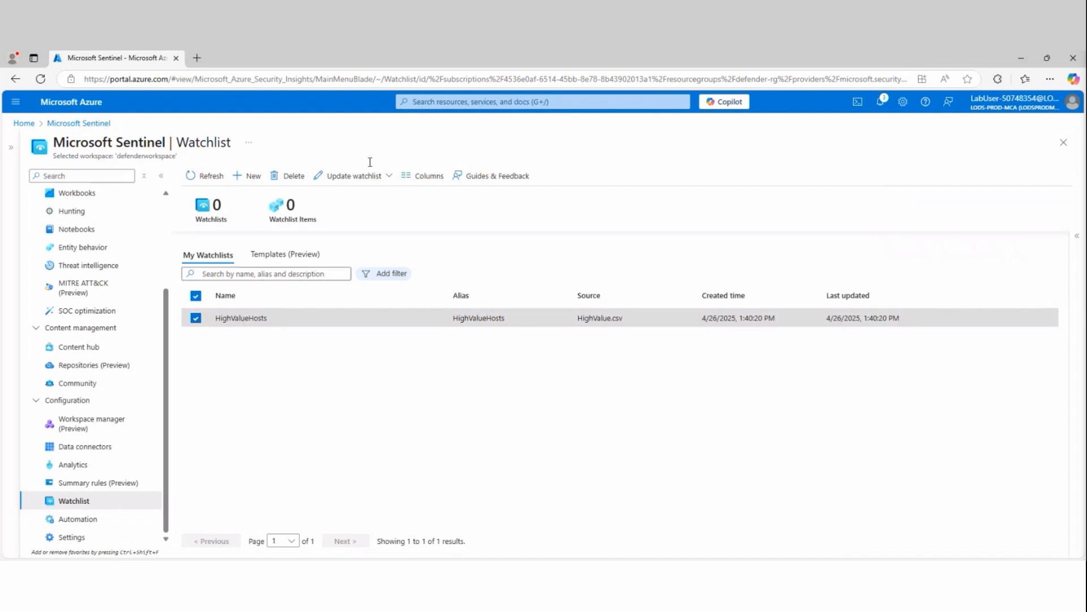
click(351, 177)
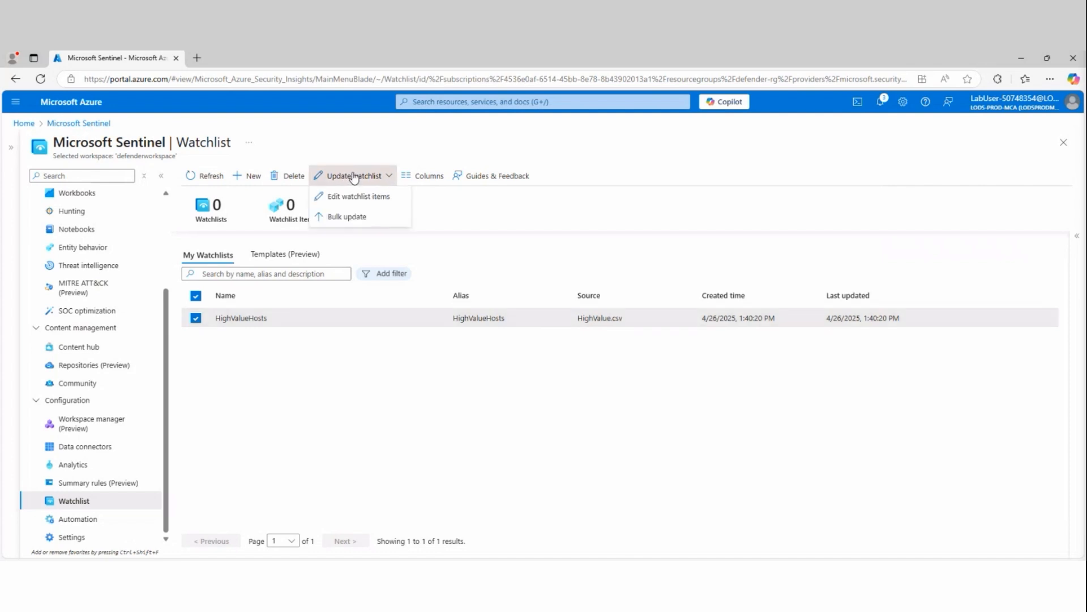
click(345, 196)
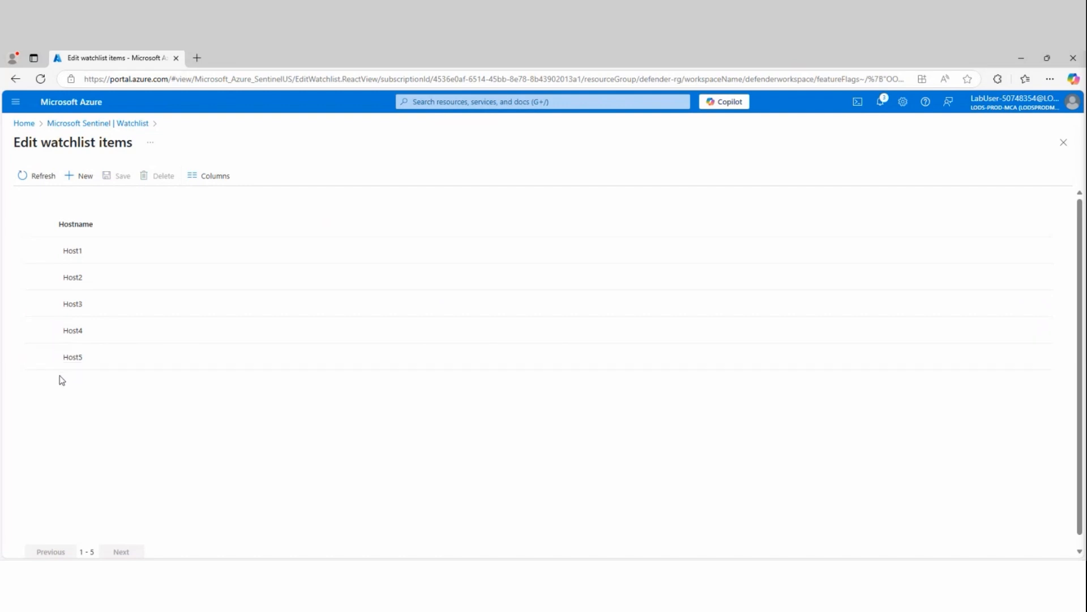
Step: Add a new watchlist item with hostname Host6, save it, and return to the watchlist overview
click(79, 176)
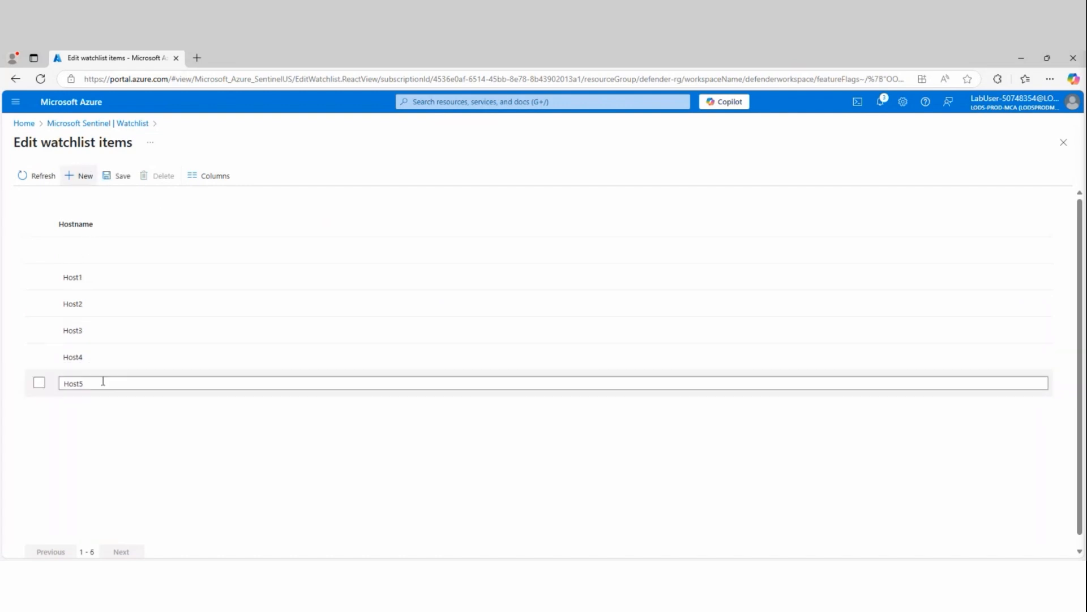
click(376, 250)
text(Host6)
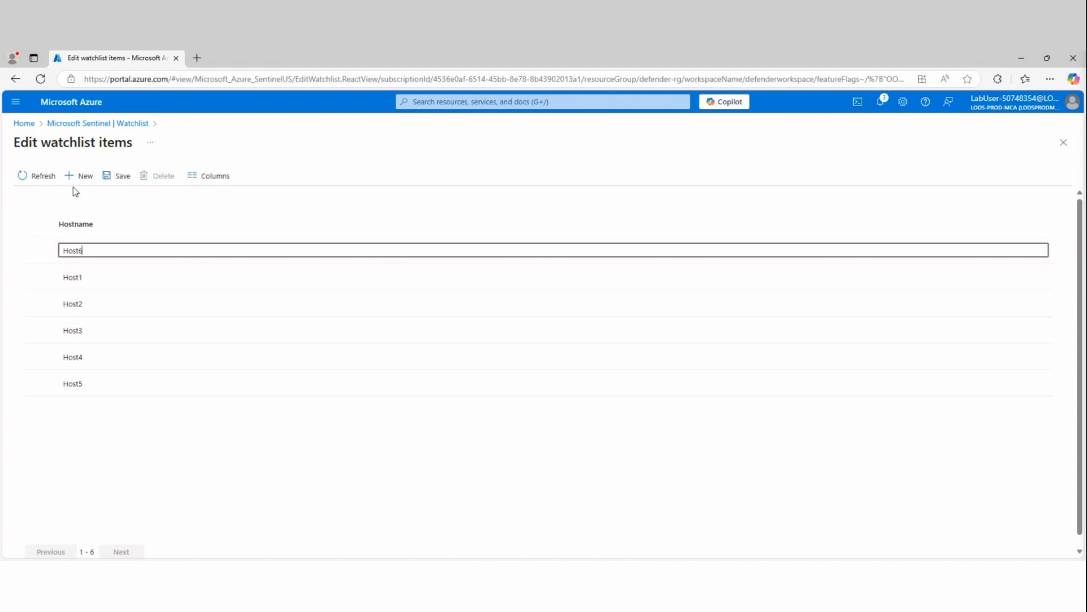
click(116, 176)
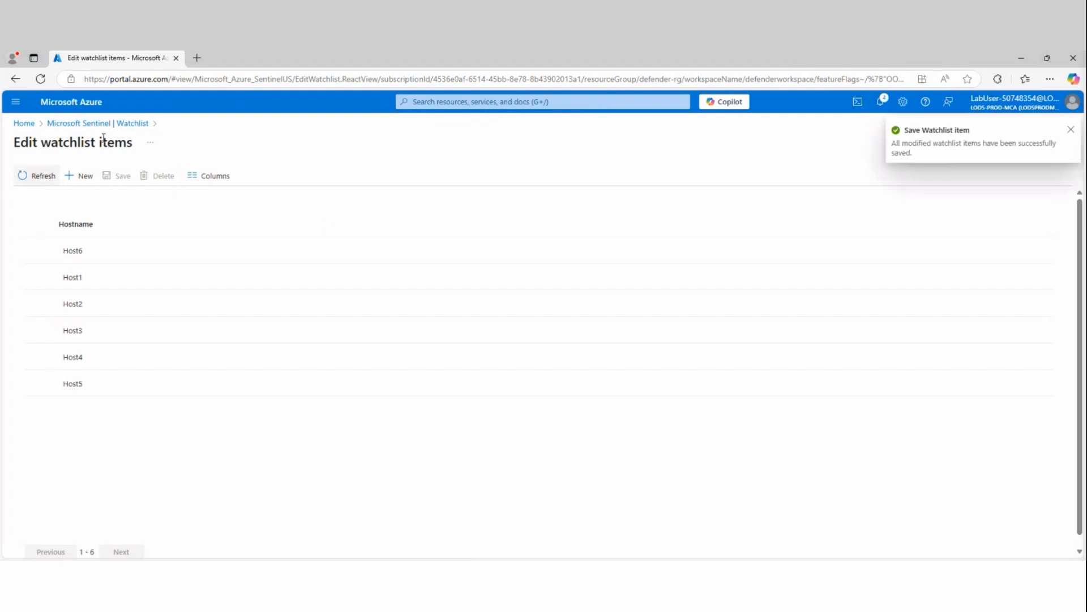
click(90, 124)
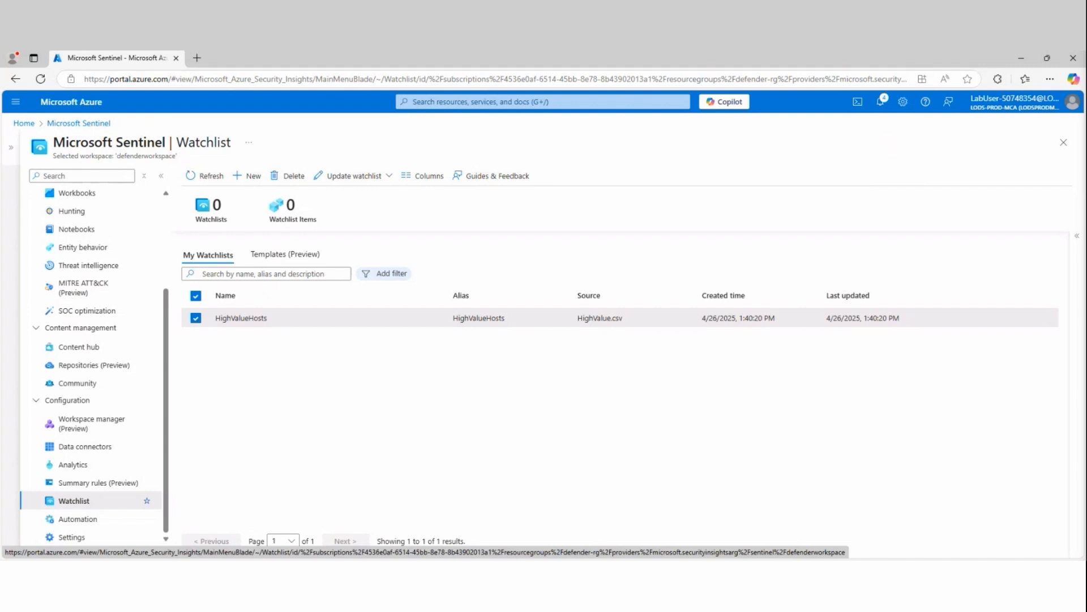
click(196, 319)
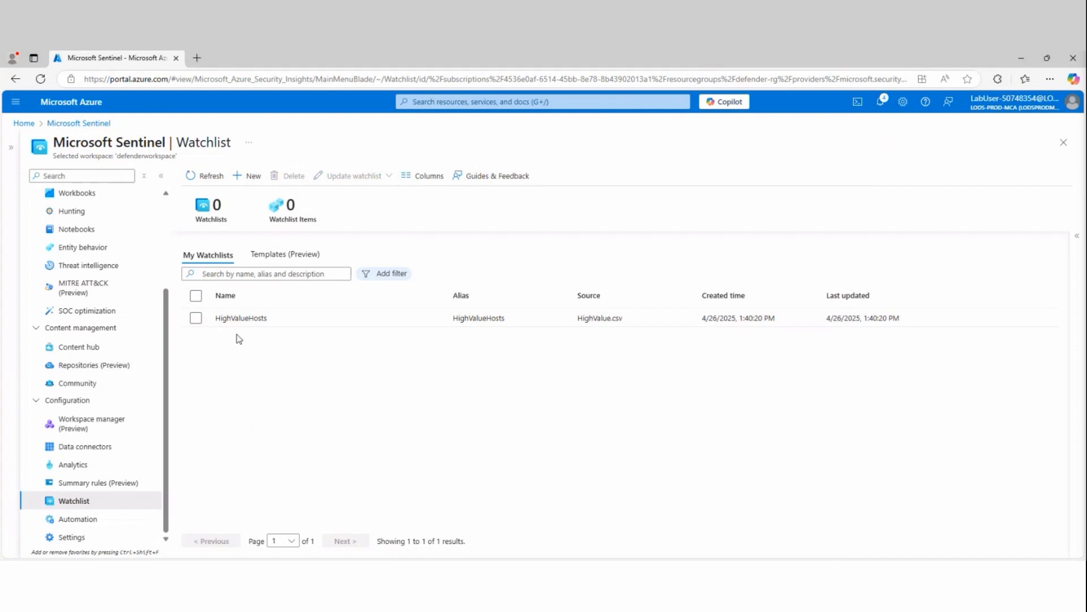
click(196, 318)
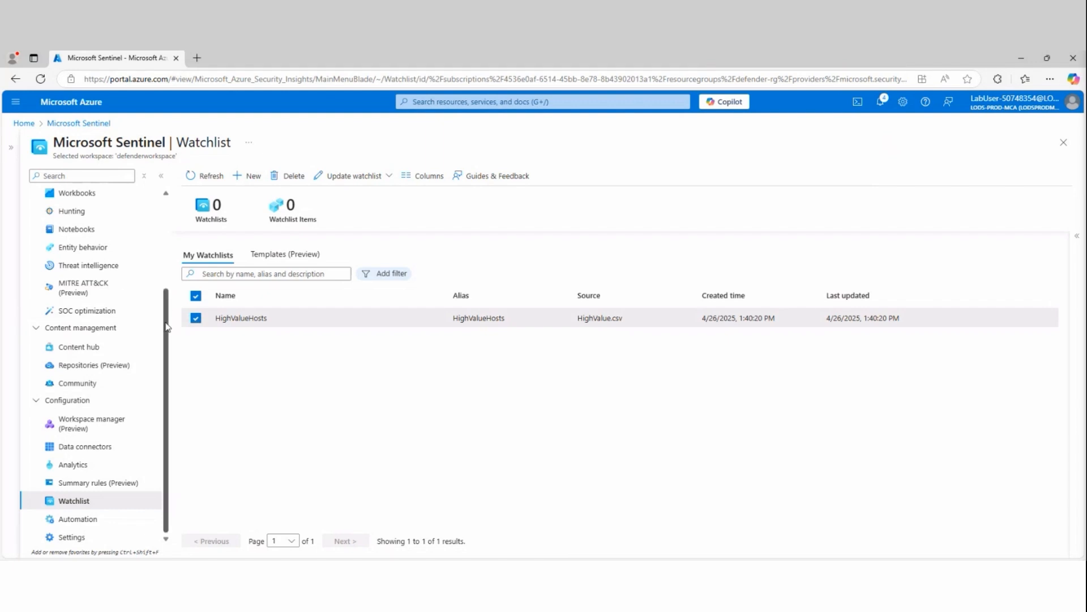
drag(166, 326, 168, 307)
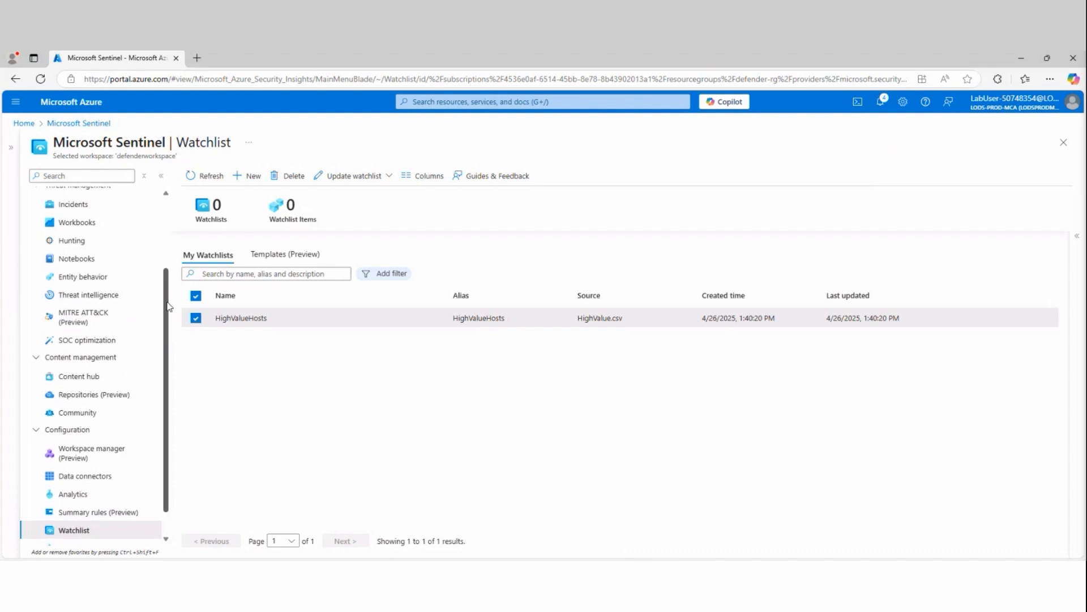
drag(168, 306, 173, 209)
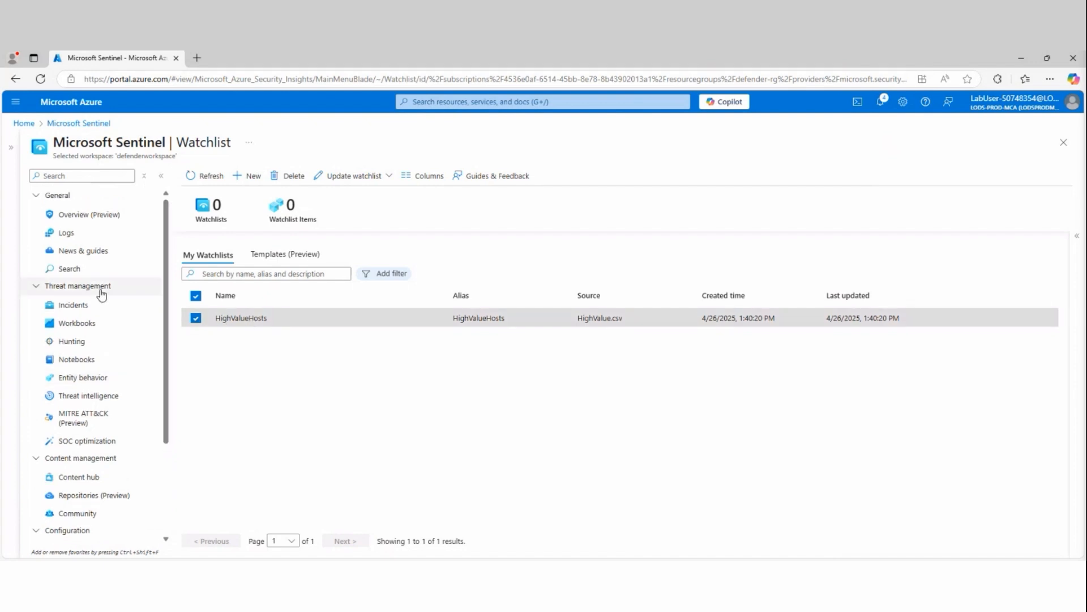
Step: Open the workspace's Logs page, dismiss the introductory dialogs, and switch the query editor to KQL mode
click(66, 233)
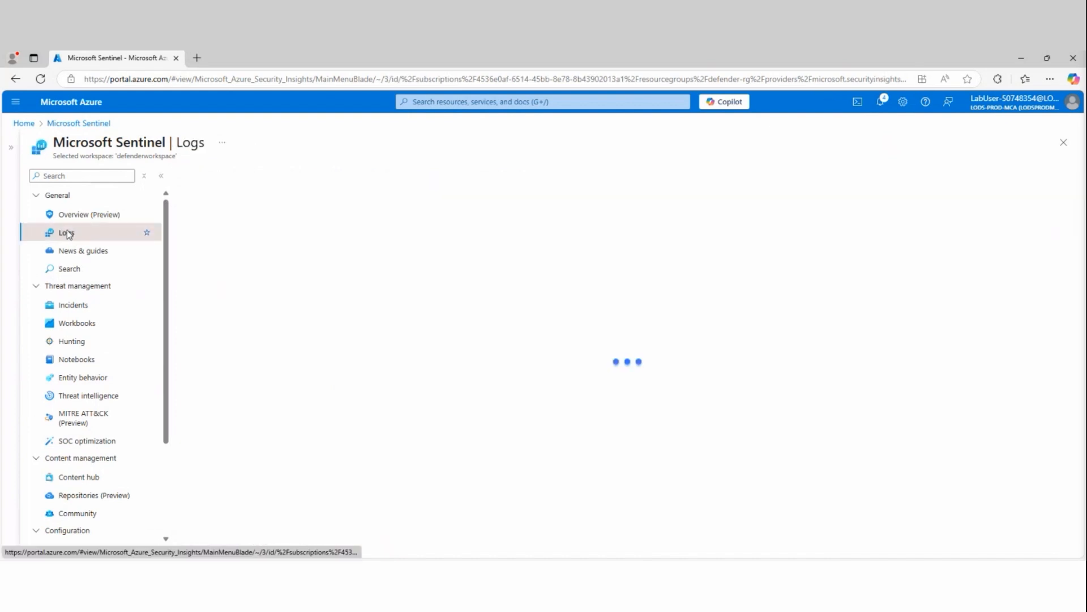
click(888, 220)
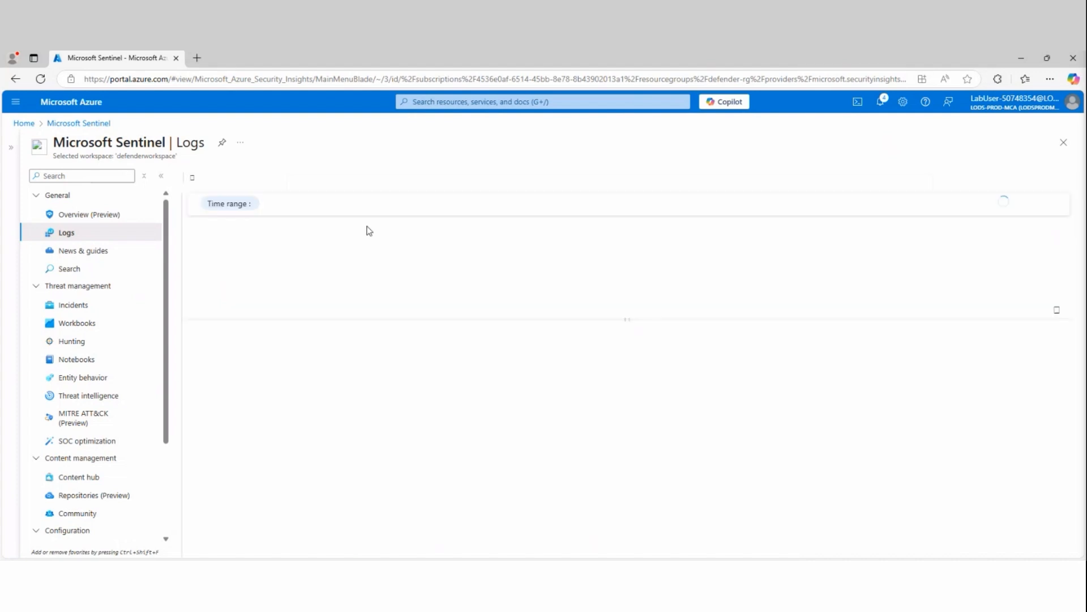
click(1028, 196)
click(336, 300)
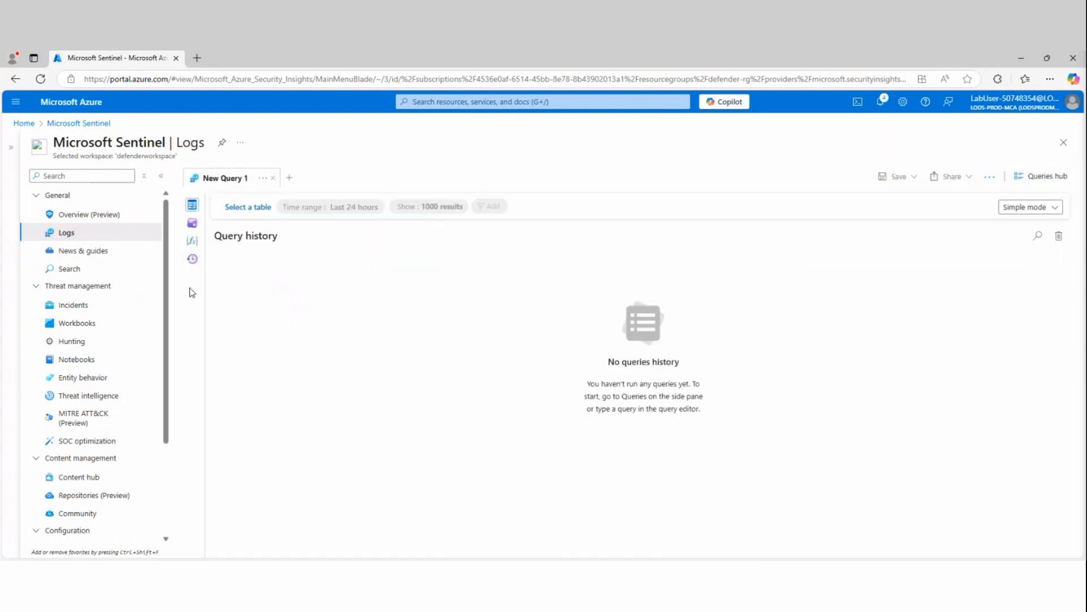
click(193, 206)
click(1042, 207)
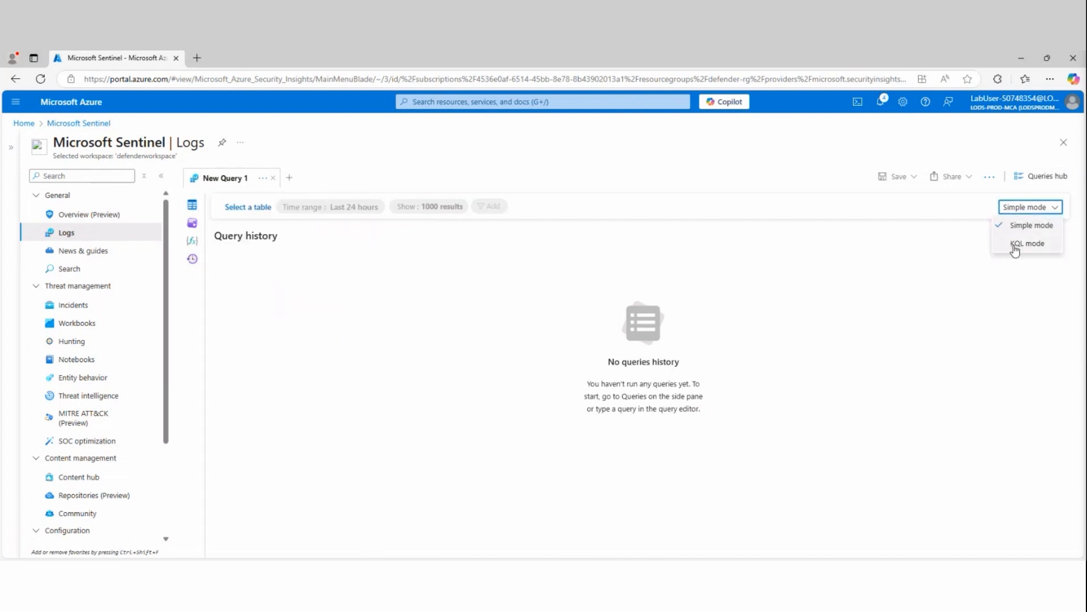
click(1015, 250)
Step: Pin the tables list open, insert the Watchlist table from the Microsoft Sentinel group into the query, and run it
click(193, 205)
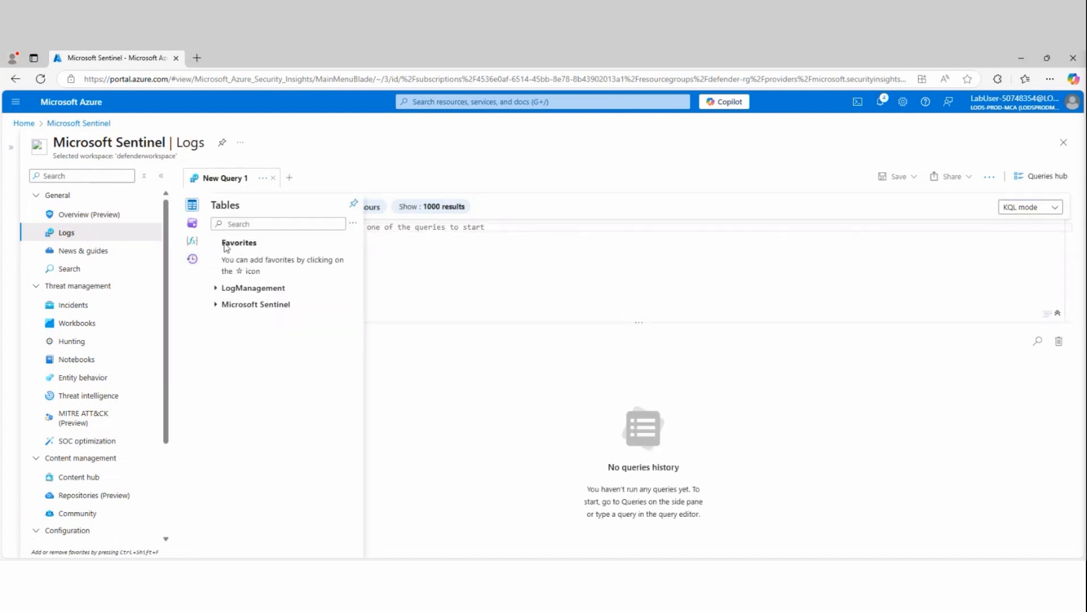
click(352, 203)
click(216, 304)
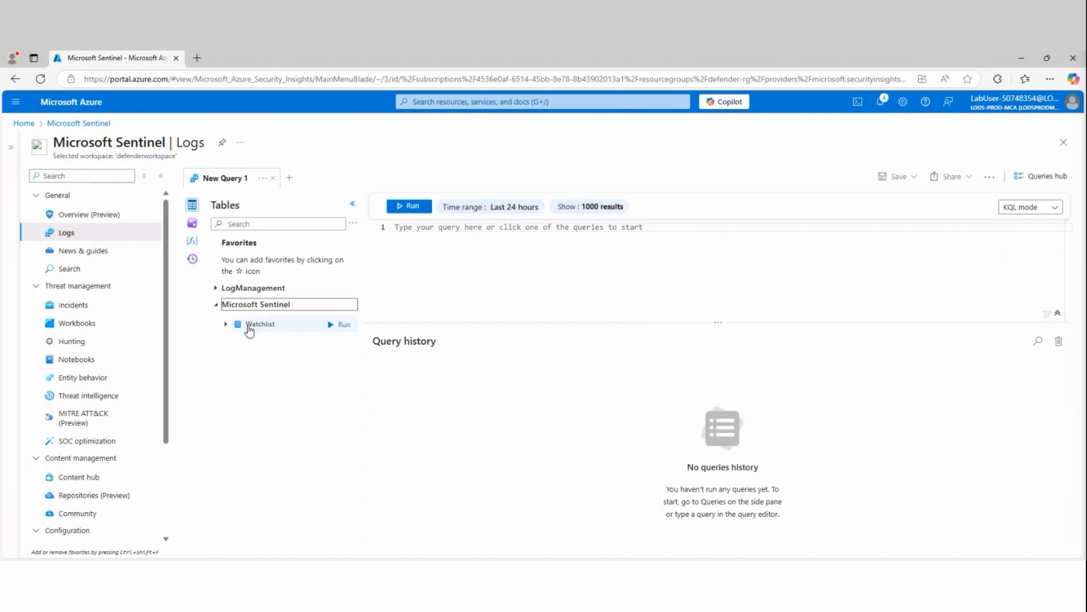
double_click(255, 330)
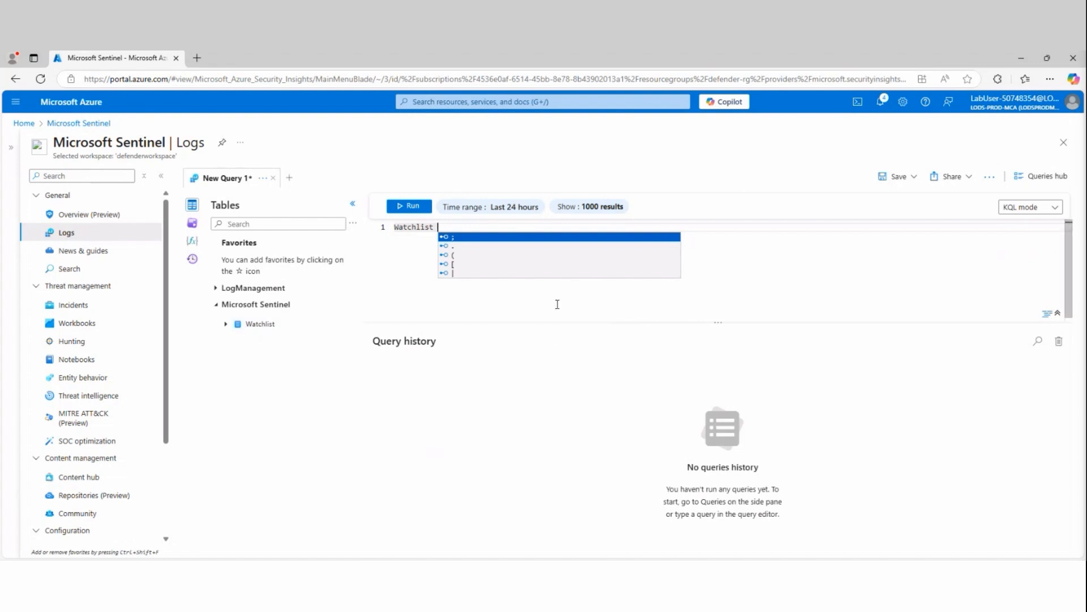
click(413, 208)
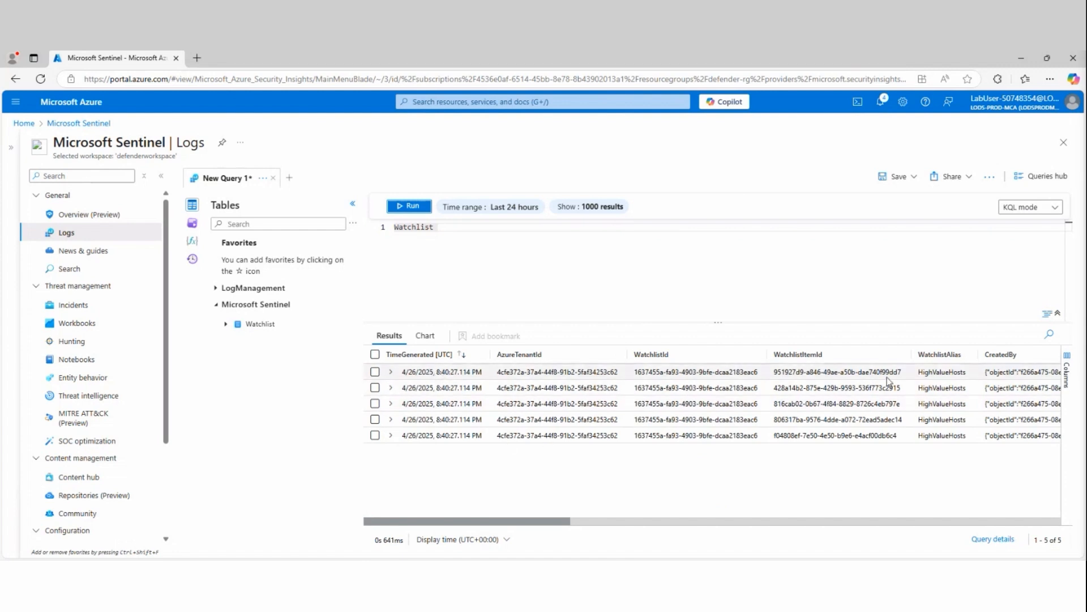
Step: Expand the first Watchlist record and examine its alias, creator, updater, and SearchKey fields
drag(920, 371, 962, 372)
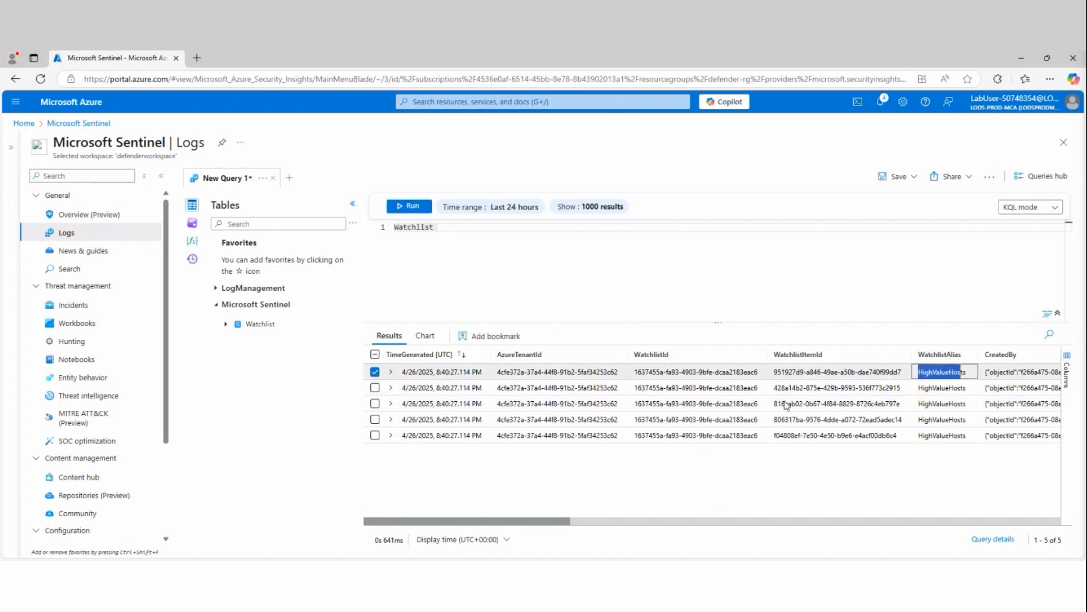
click(390, 373)
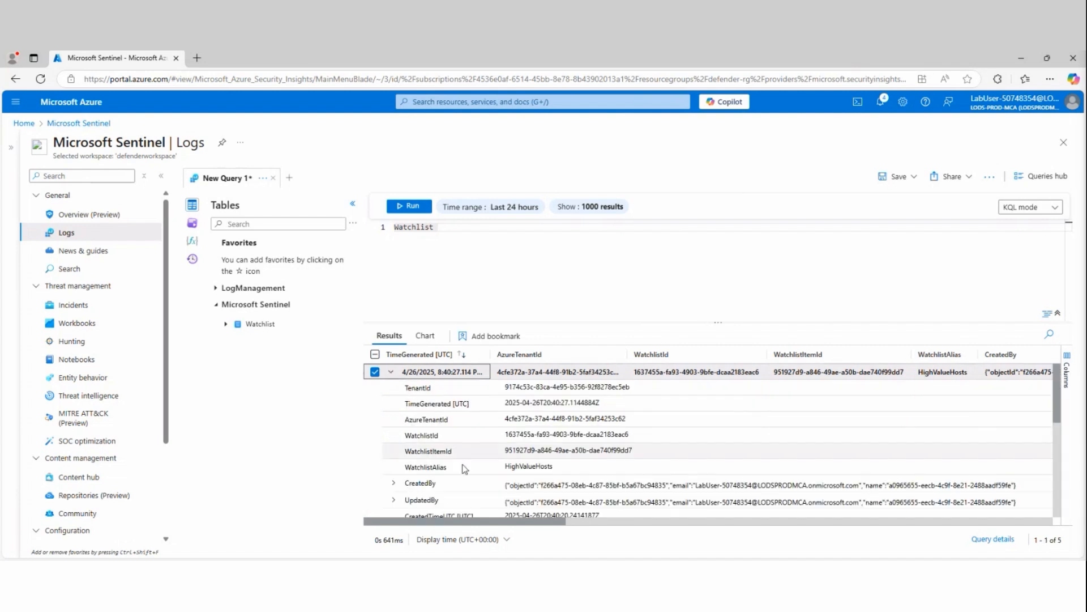
double_click(529, 465)
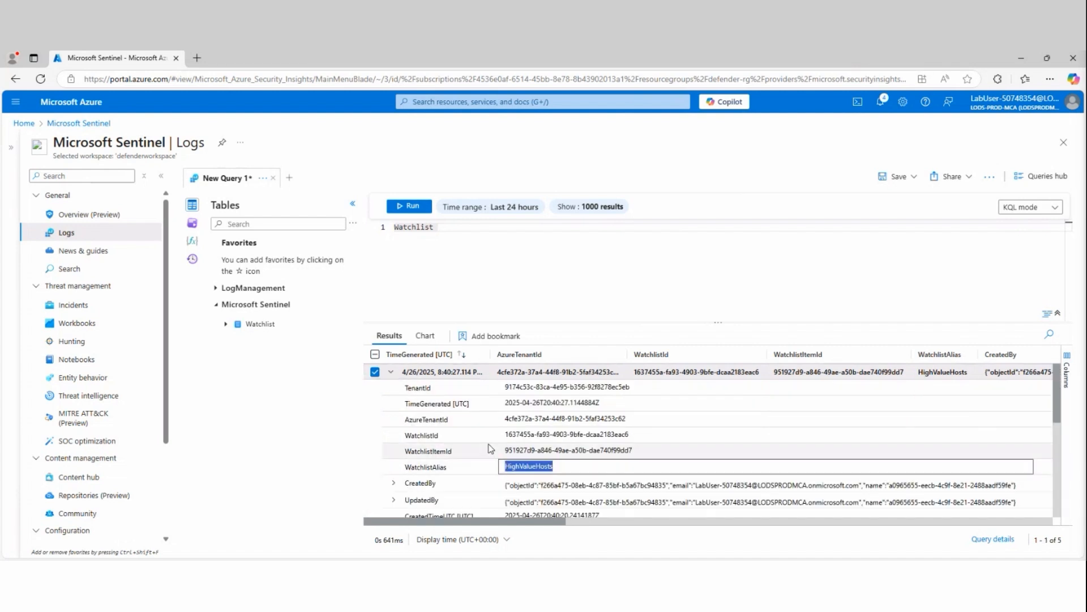
scroll(492, 451, down, 3)
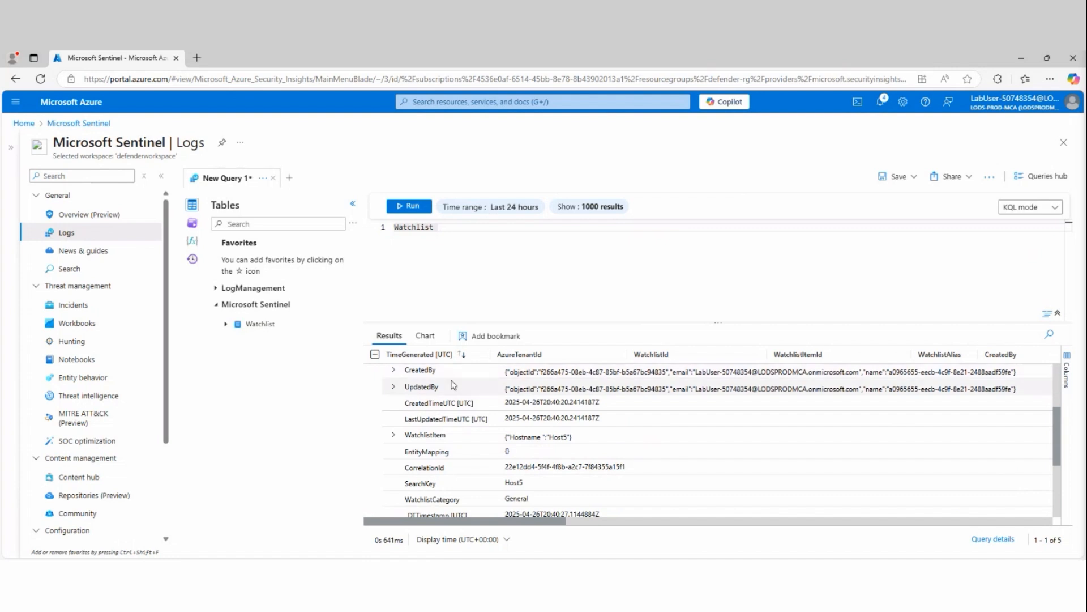
drag(506, 371, 596, 372)
drag(507, 389, 629, 389)
drag(532, 486, 500, 485)
scroll(429, 379, down, 3)
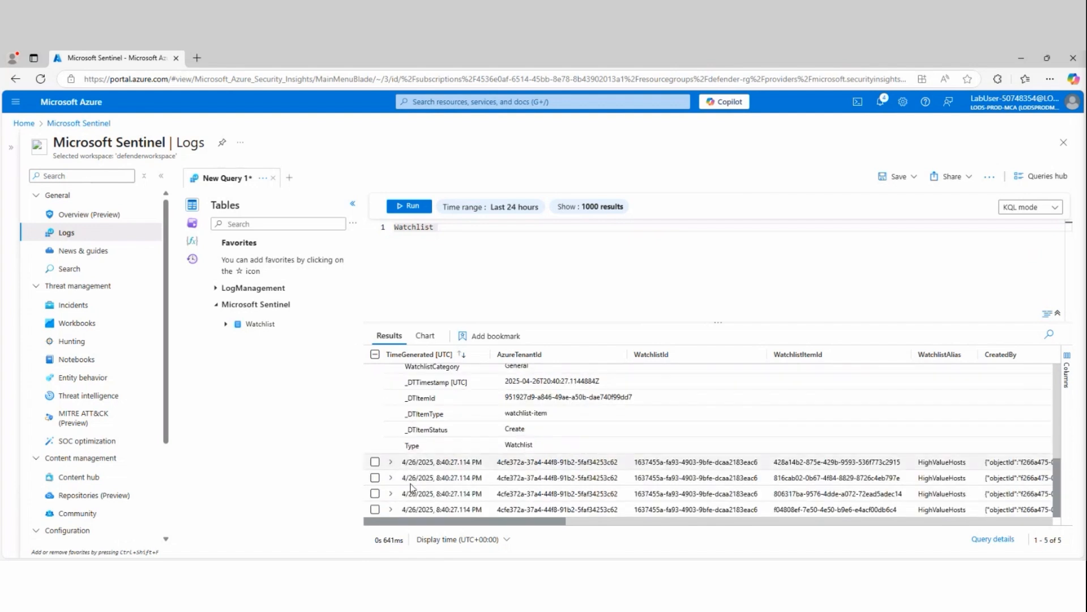
Step: Expand the second Watchlist record and examine its hostname, SearchKey, and item status fields
click(391, 464)
scroll(544, 467, down, 2)
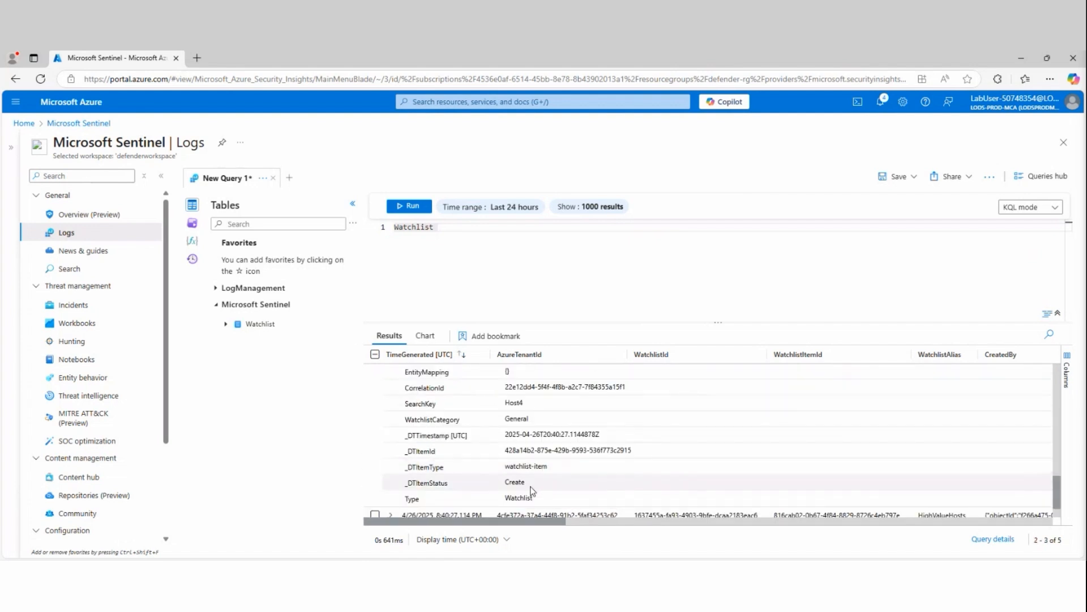
scroll(537, 489, down, 1)
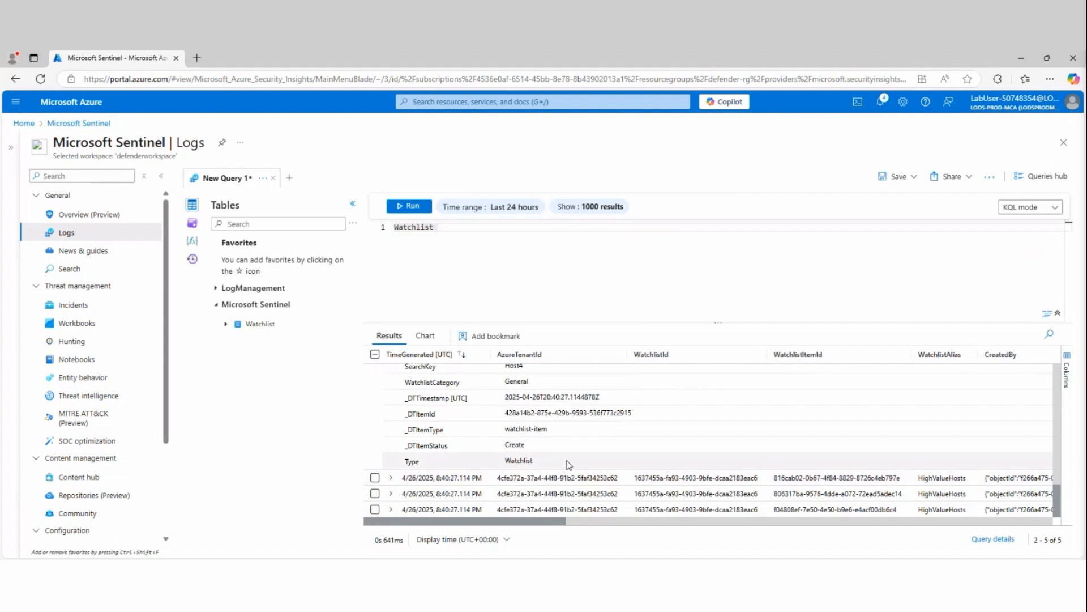
click(538, 479)
scroll(542, 481, down, 2)
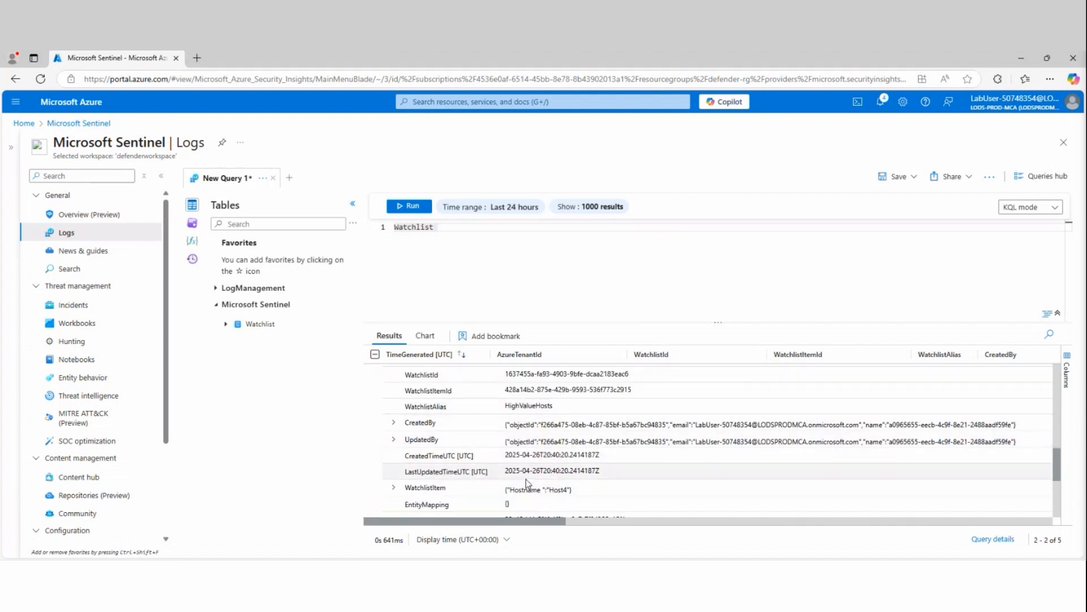
scroll(542, 443, down, 3)
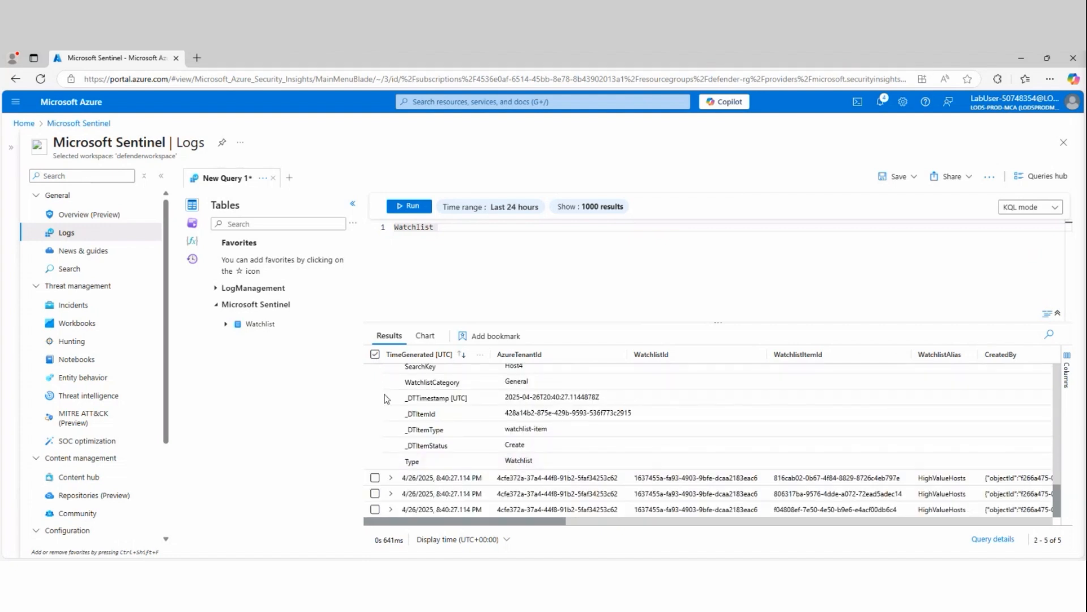
Step: Collapse both expanded Watchlist records and clear the selection of the first result row
scroll(391, 430, up, 9)
scroll(386, 427, up, 1)
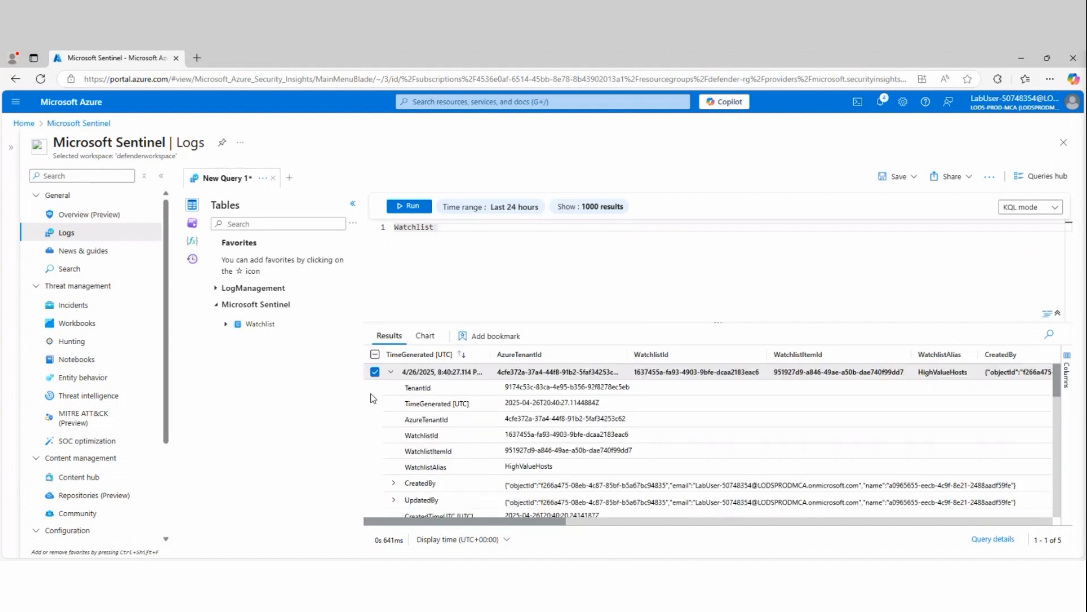
click(389, 375)
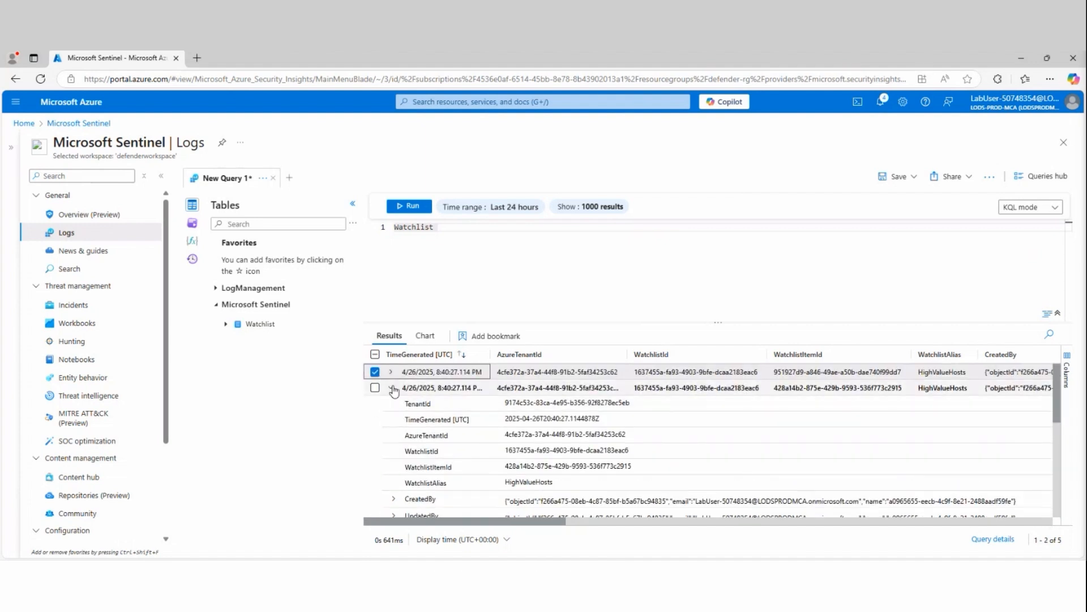
click(390, 388)
click(375, 371)
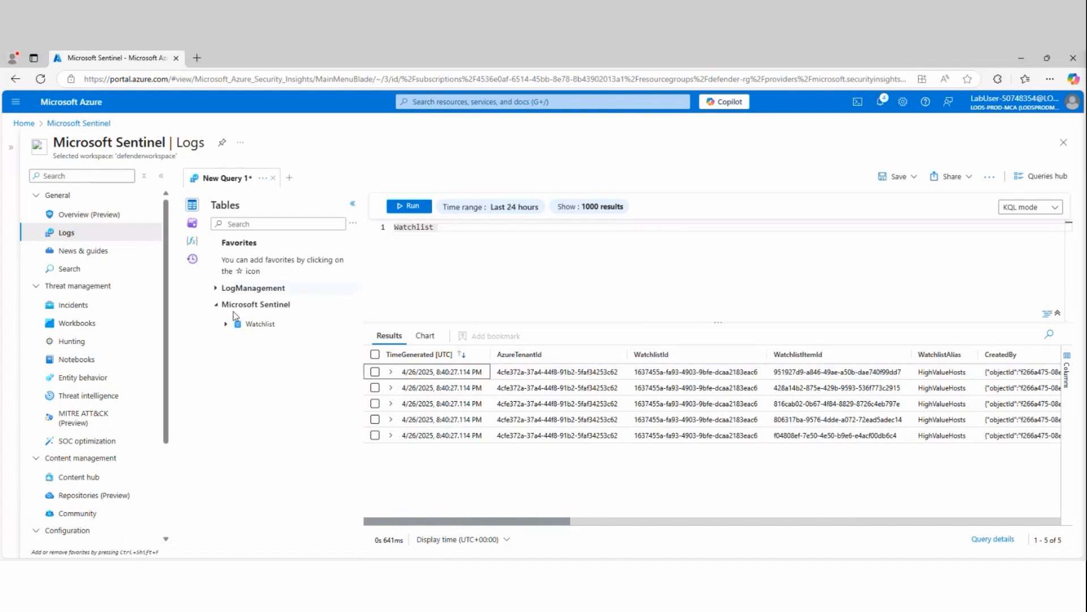
mouse_move(295, 310)
mouse_down()
mouse_move(218, 308)
mouse_move(271, 348)
mouse_move(292, 298)
mouse_up()
mouse_move(93, 220)
mouse_down()
mouse_move(34, 236)
mouse_move(94, 239)
mouse_move(217, 319)
mouse_up()
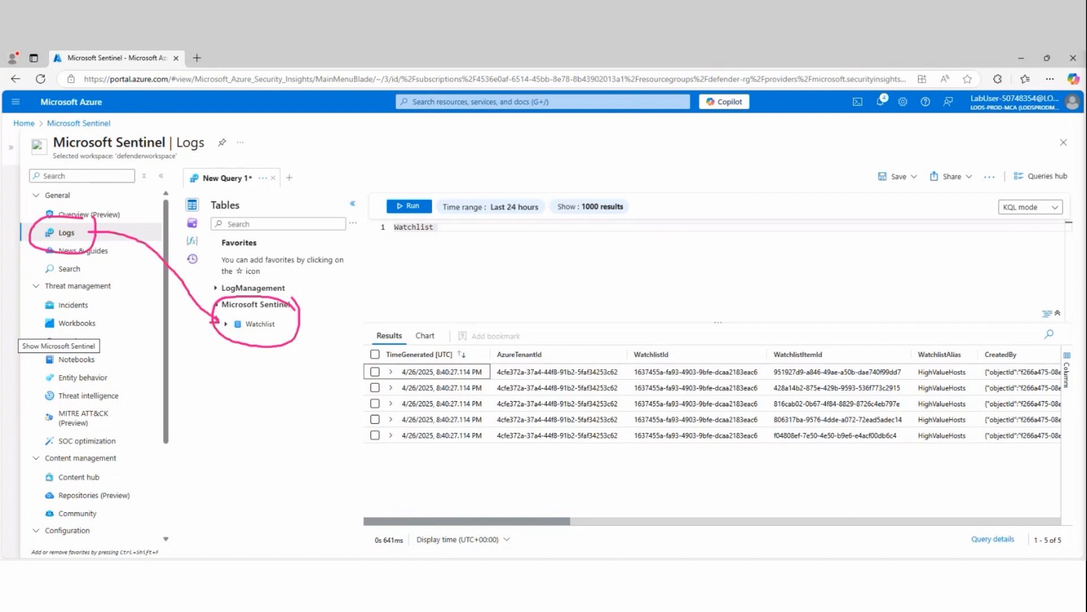
key(e)
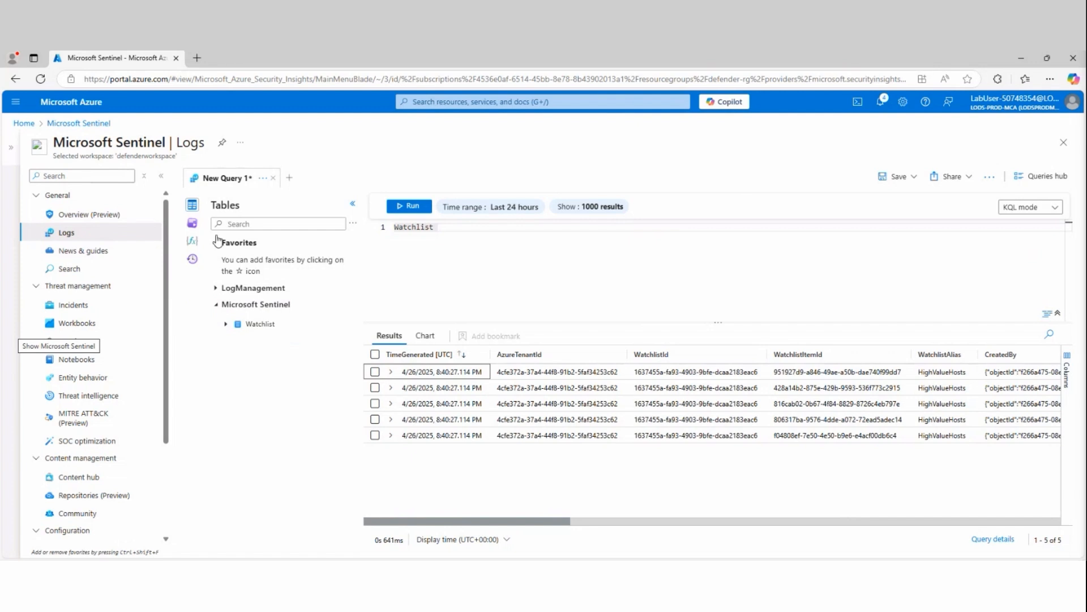
Step: Replace the Watchlist query with _GetWatchlist('HighValueHosts') and run it
drag(445, 228, 374, 226)
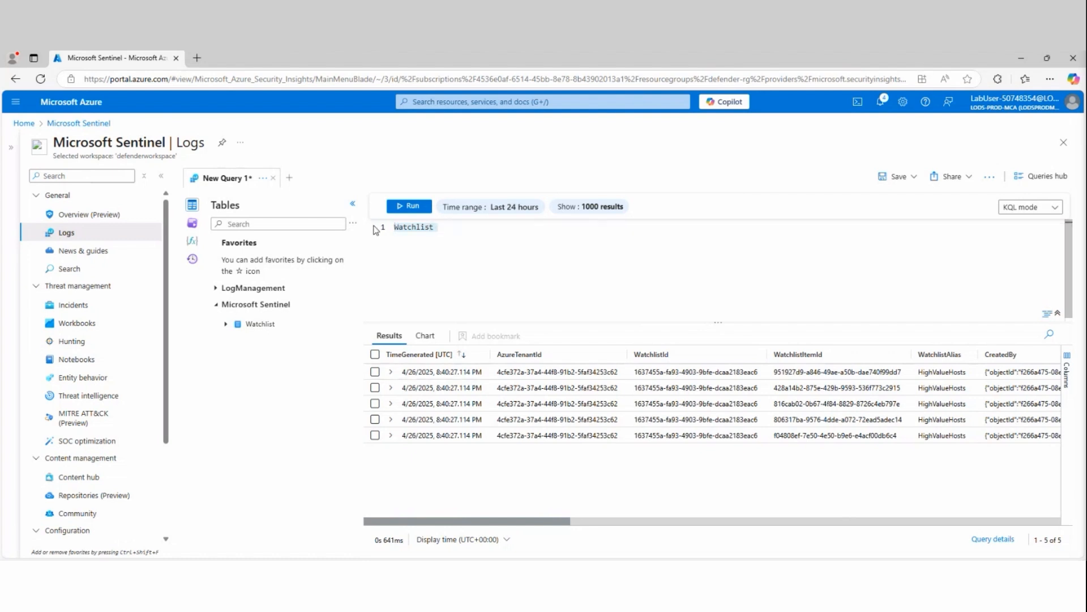
key(BackSpace)
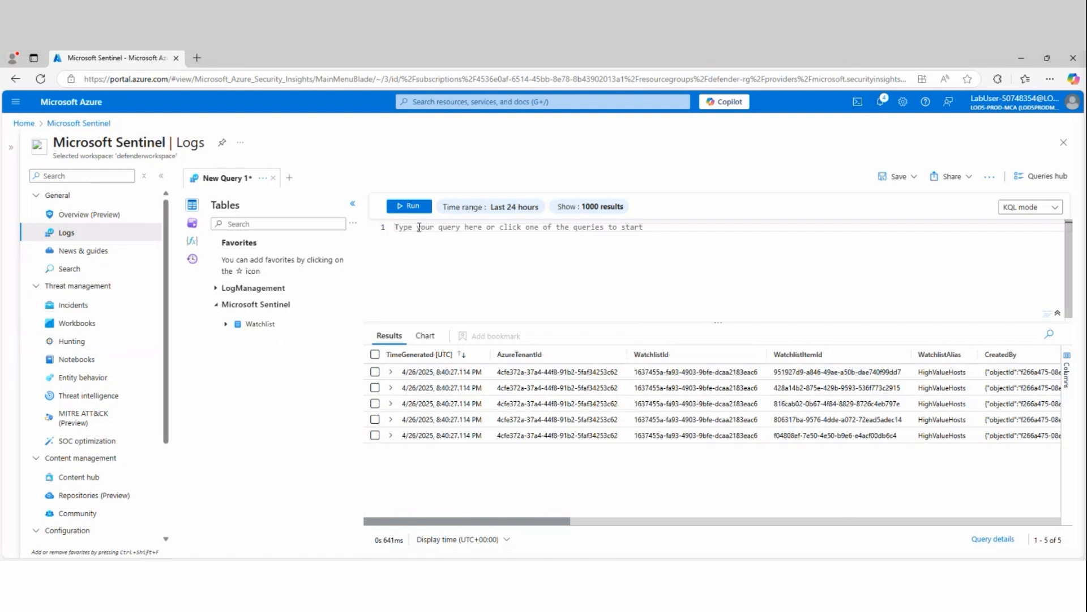
text(_GetWatchlist('HighValueHosts'))
key(shift+Return)
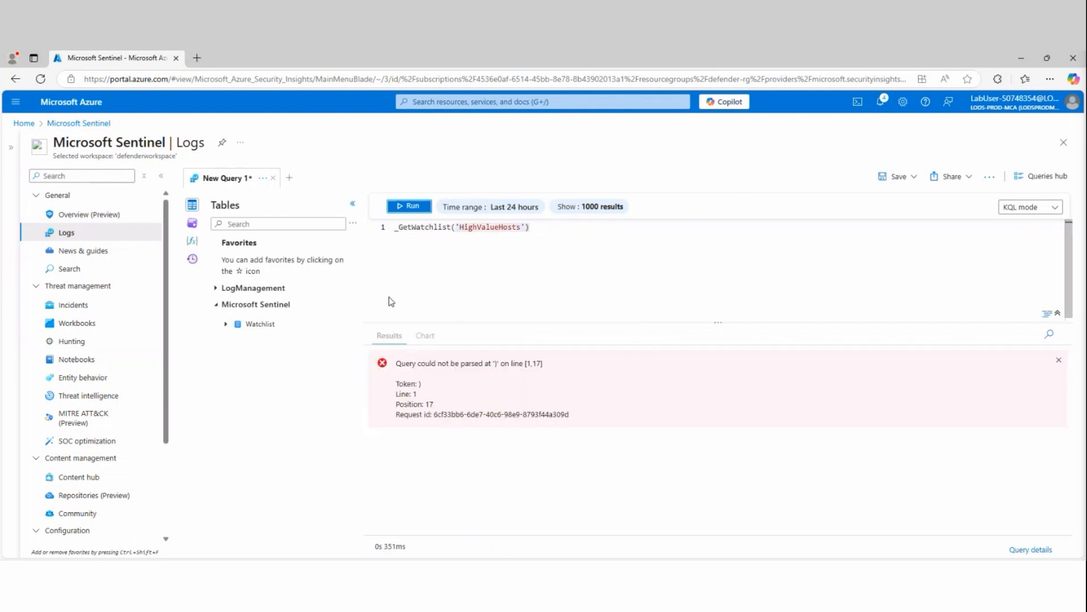
Step: Try running the query without the leading underscore, as GetWatchlist('HighValueHosts')
click(398, 230)
key(BackSpace)
key(Return)
key(Up)
key(Delete)
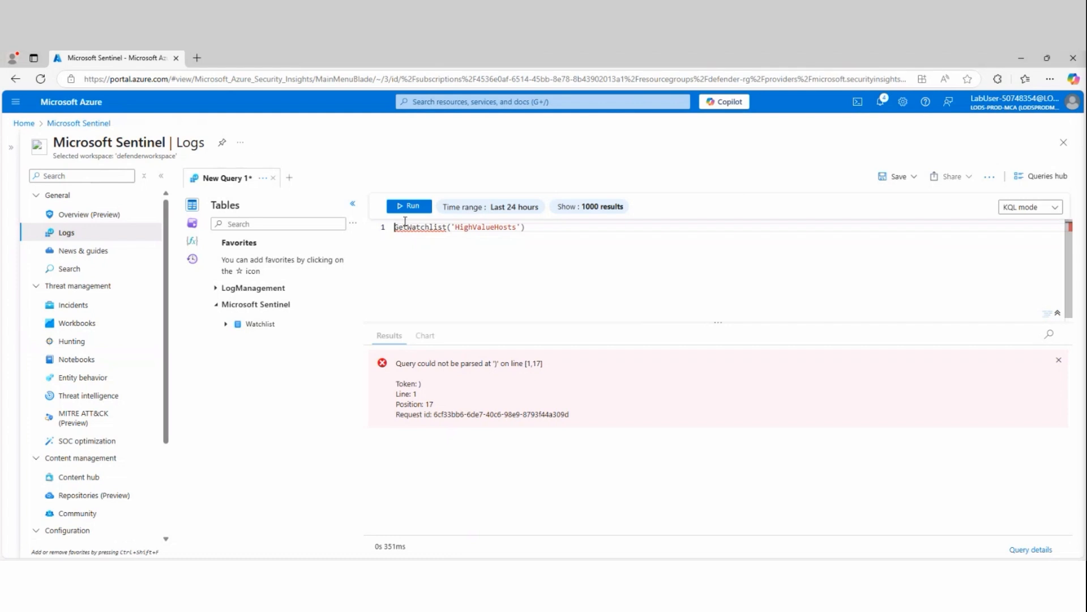
click(404, 208)
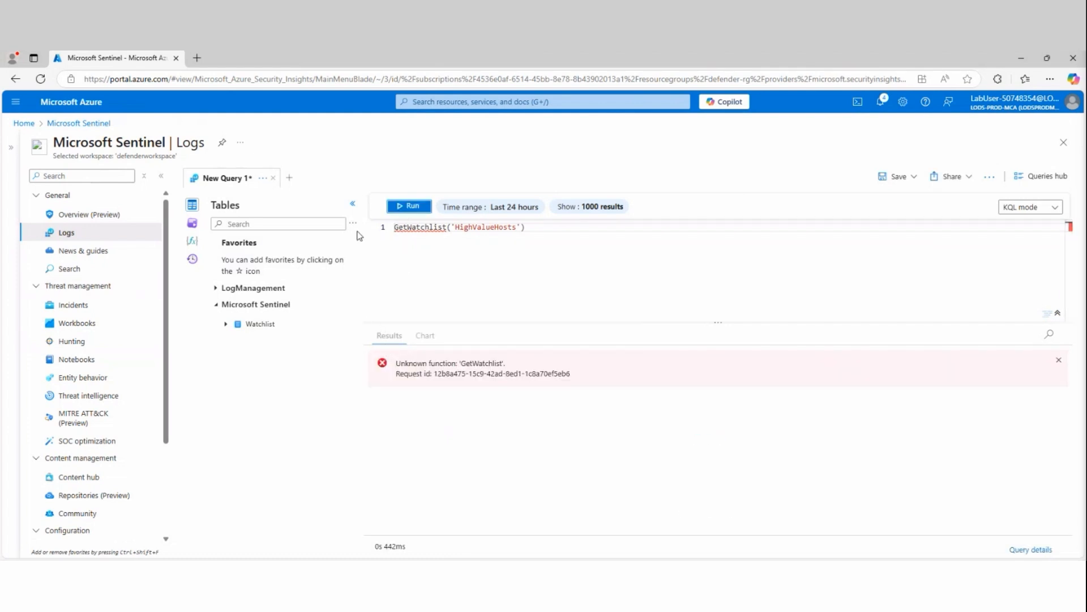
Step: Restore the leading underscore so the query reads _GetWatchlist('HighValueHosts') and run it again
click(395, 226)
text(_)
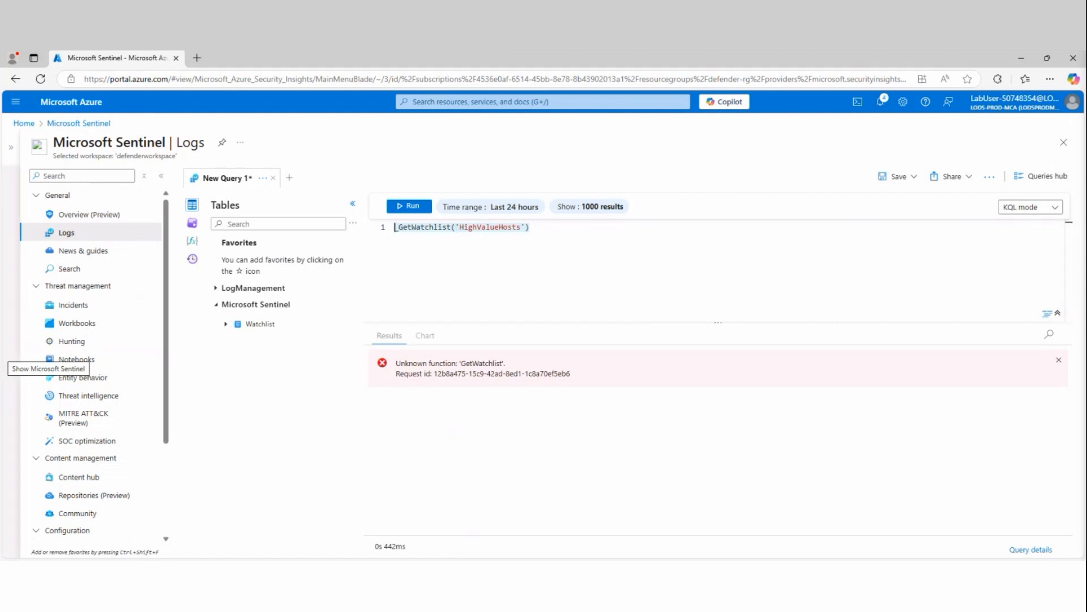
click(409, 206)
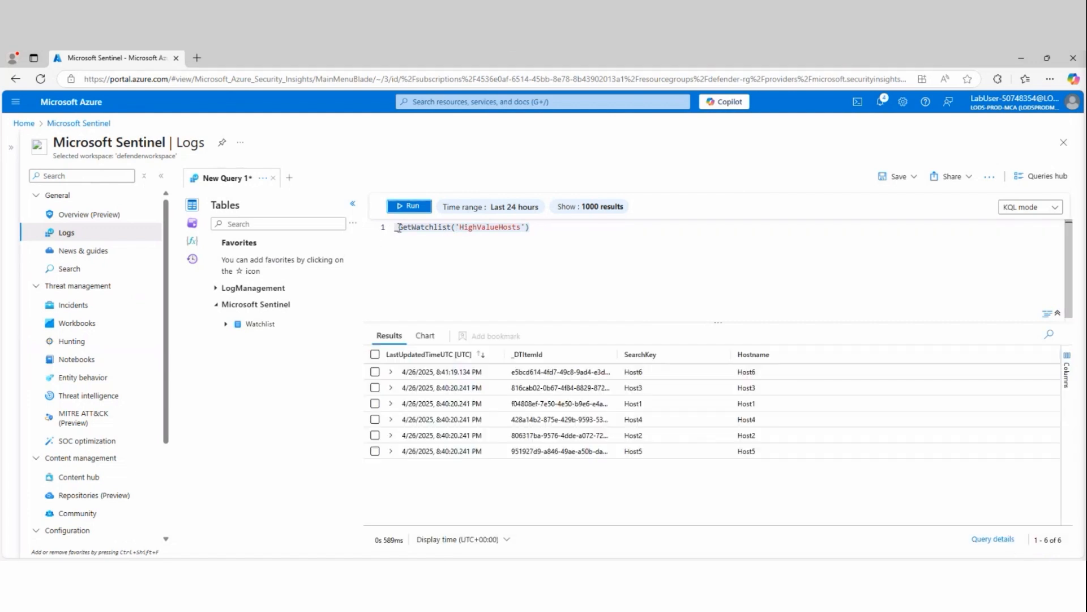
drag(630, 371, 609, 498)
click(608, 499)
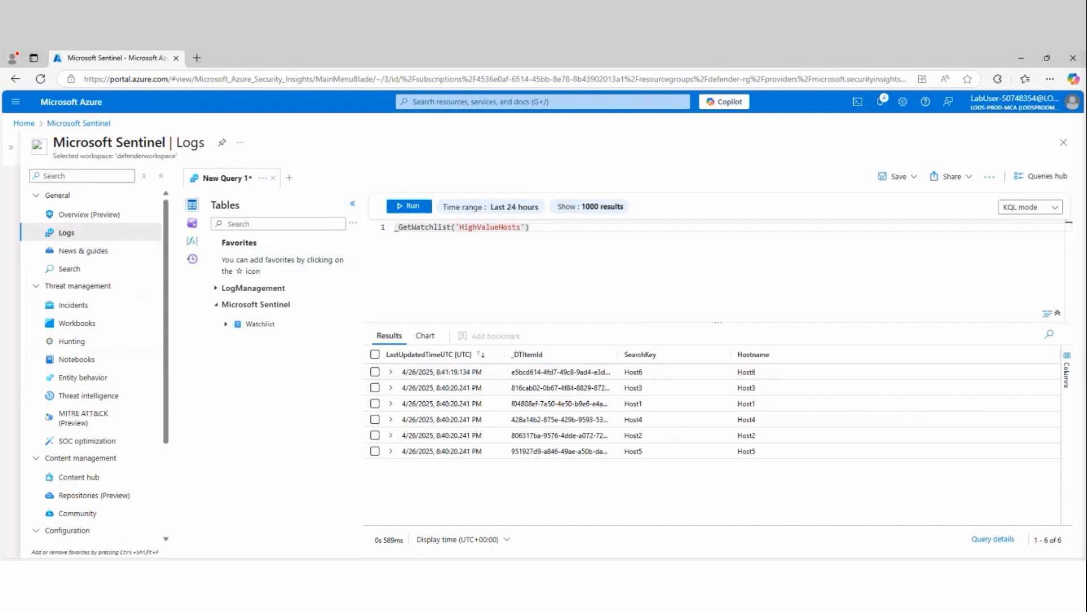
mouse_move(529, 223)
mouse_down()
mouse_move(377, 225)
mouse_move(533, 225)
mouse_up()
mouse_move(622, 361)
mouse_down()
mouse_move(646, 482)
mouse_move(610, 352)
mouse_up()
key(Escape)
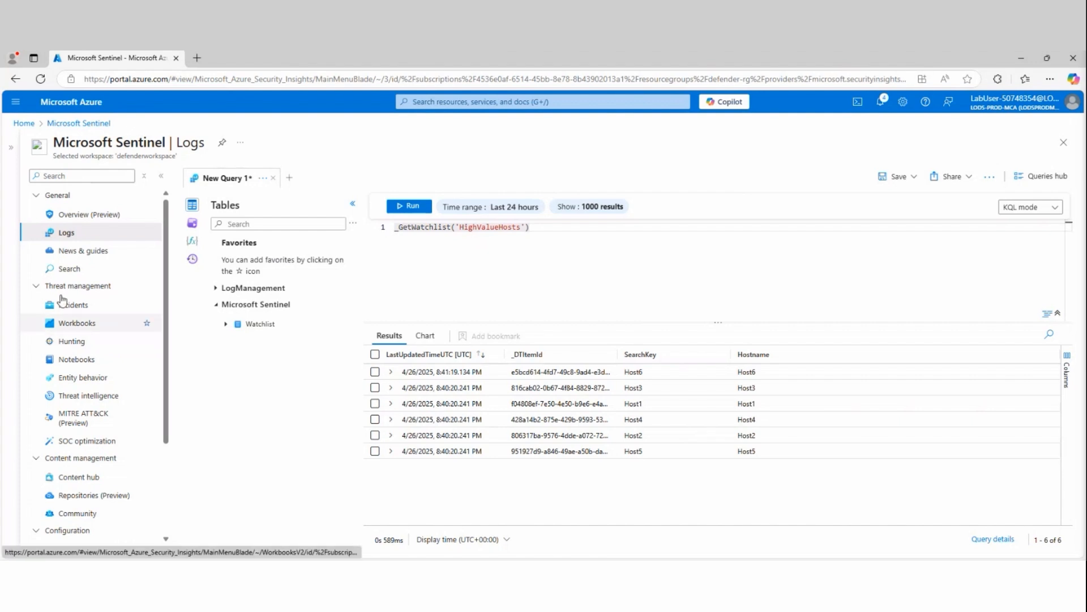
Step: Open the workspace's Threat intelligence page and discard the unsaved query edits
click(80, 400)
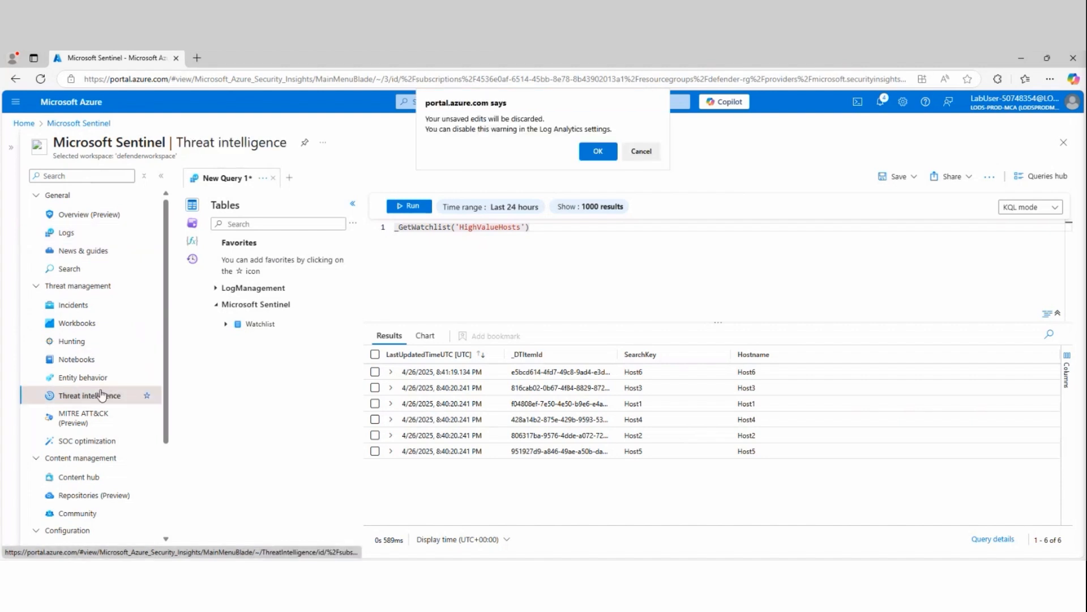
click(598, 152)
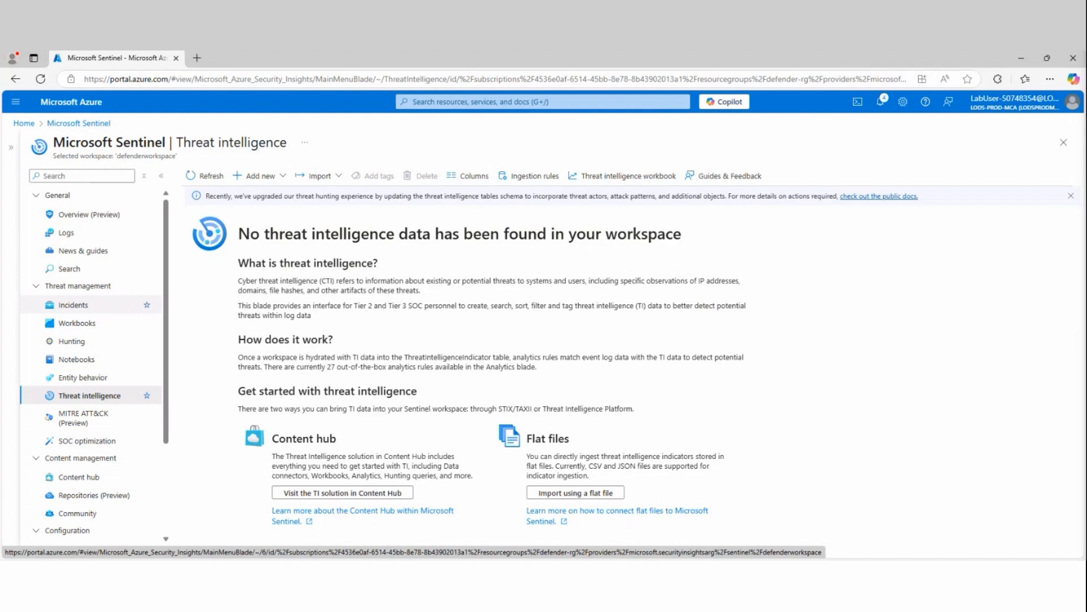
mouse_move(177, 215)
mouse_down()
mouse_move(745, 226)
mouse_move(804, 408)
mouse_move(238, 427)
mouse_move(203, 308)
mouse_move(205, 205)
mouse_up()
drag(241, 250, 683, 246)
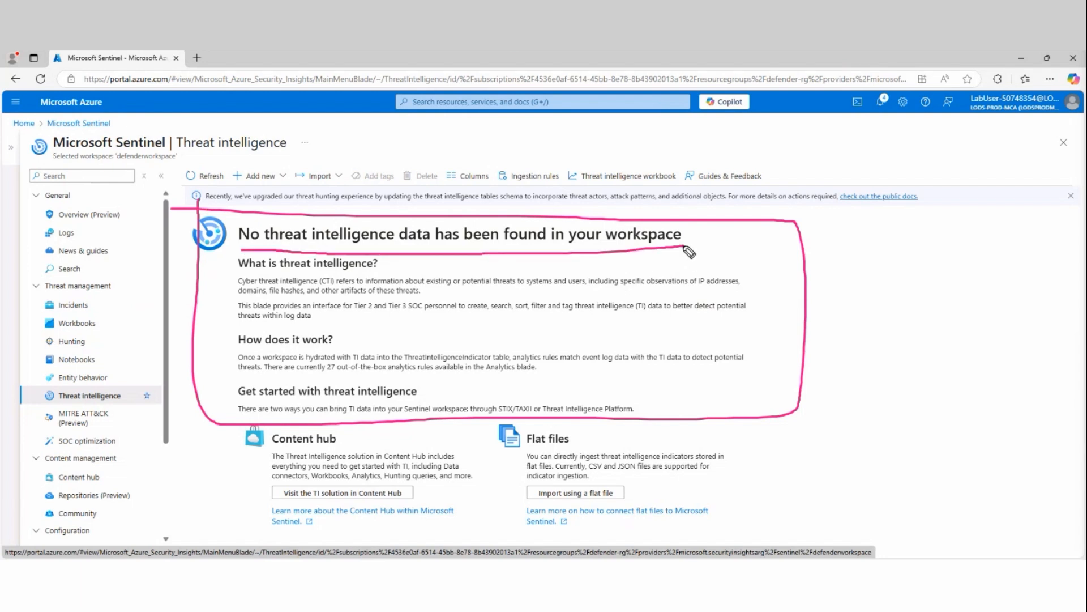
key(Escape)
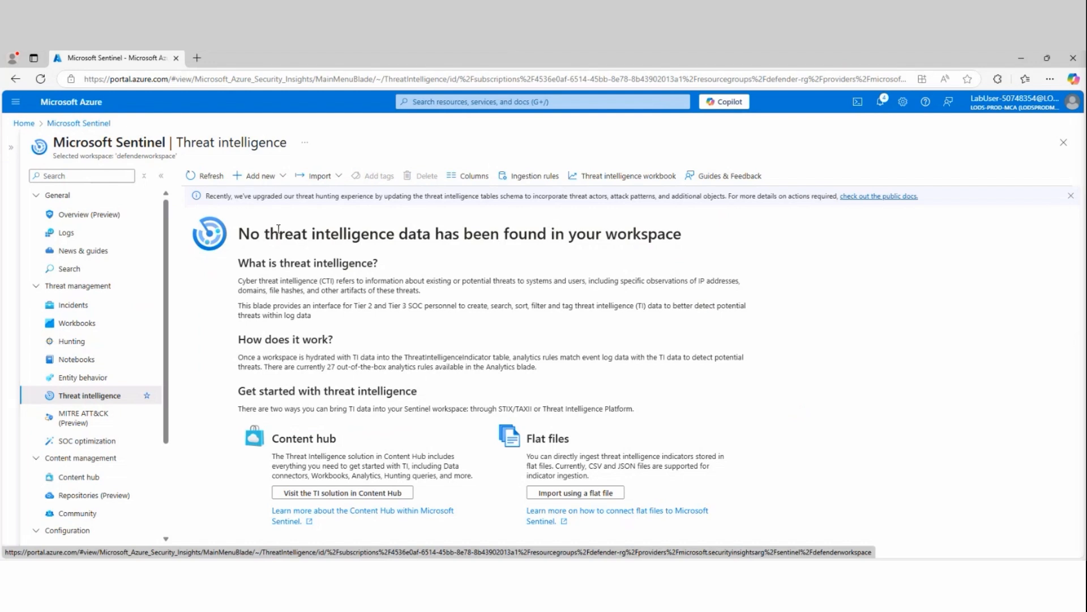
Step: Start a new threat intelligence object and set its object type to Indicator
click(269, 176)
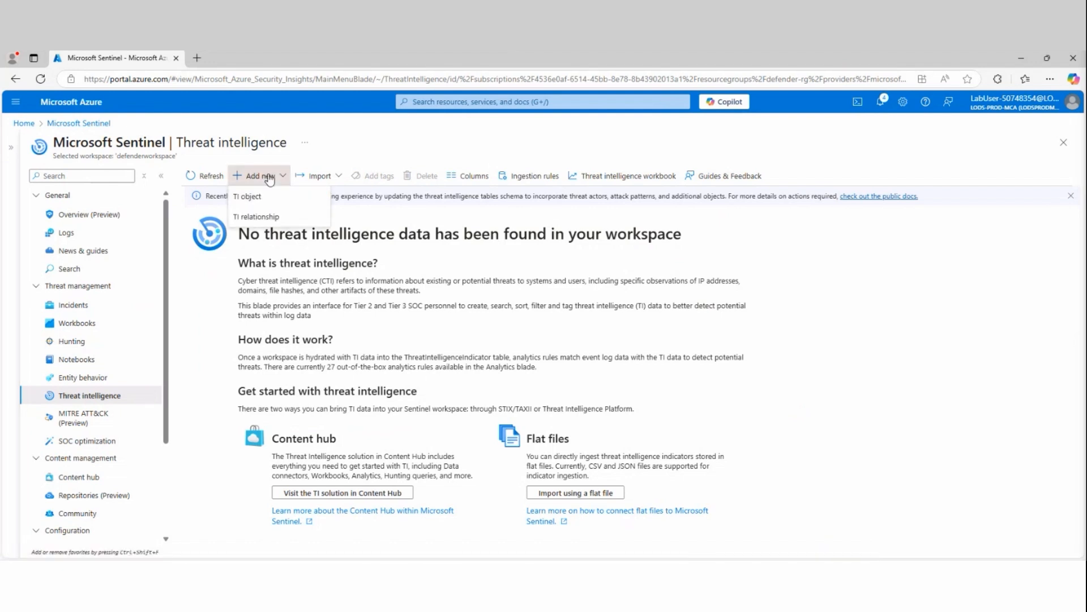
click(247, 197)
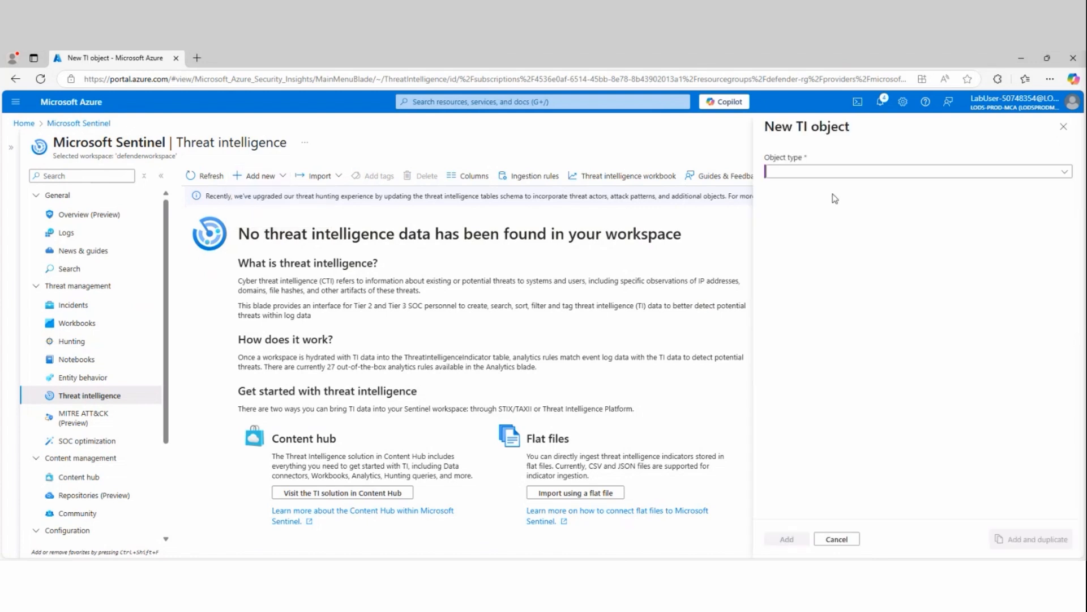
click(806, 173)
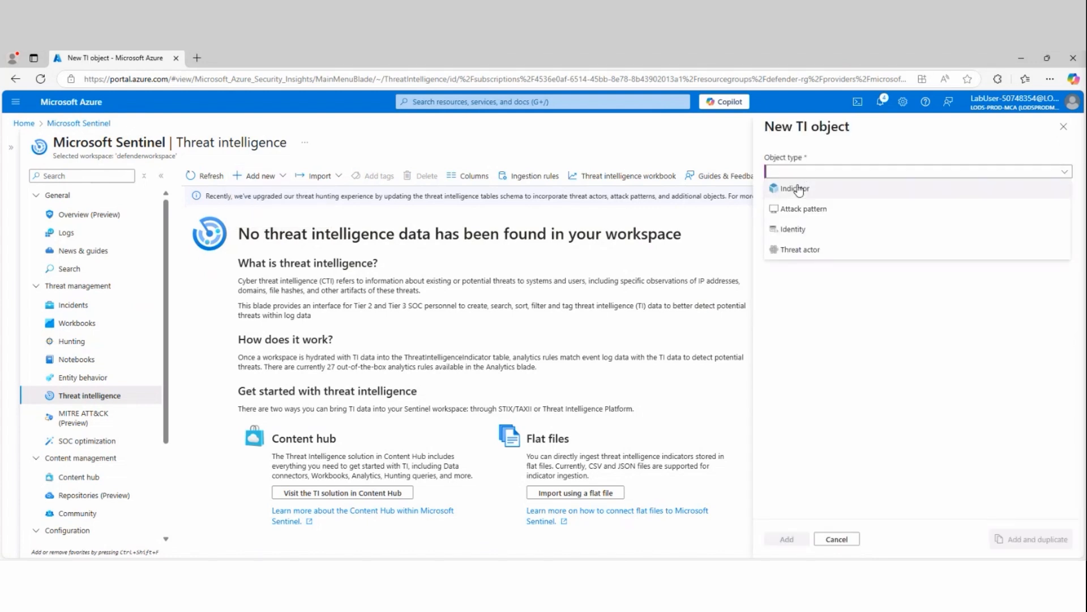
click(798, 188)
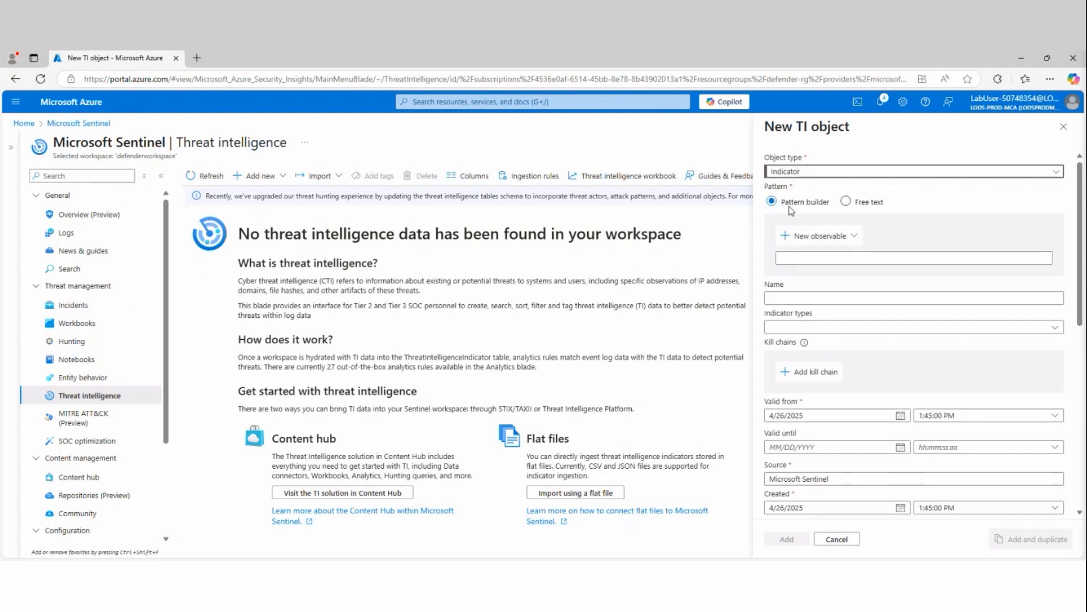
click(908, 142)
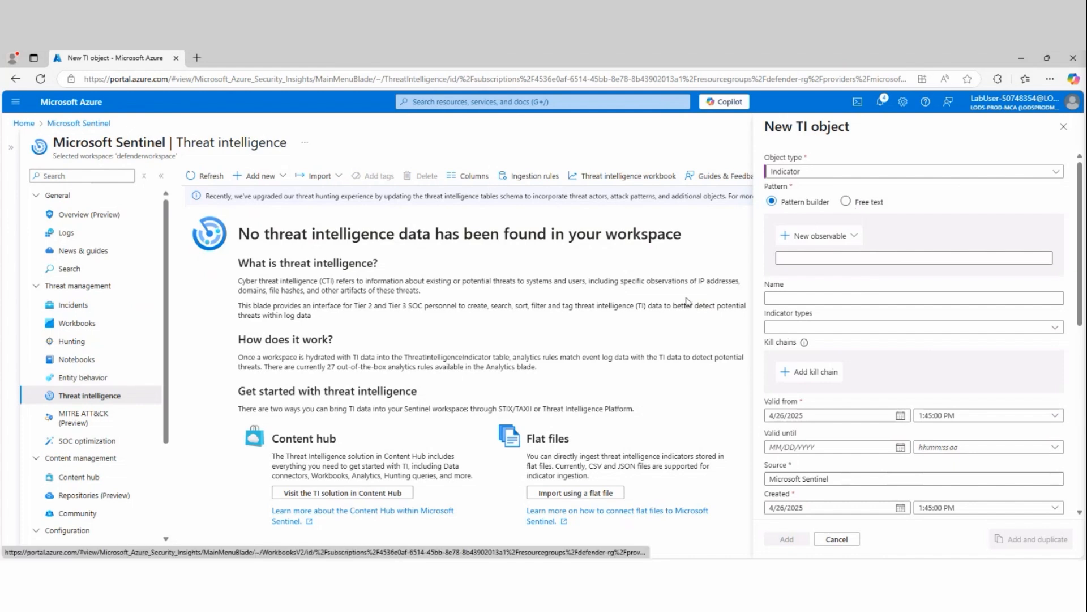
Step: Add a Domain name observable with the value contoso.com to the indicator's pattern
click(841, 236)
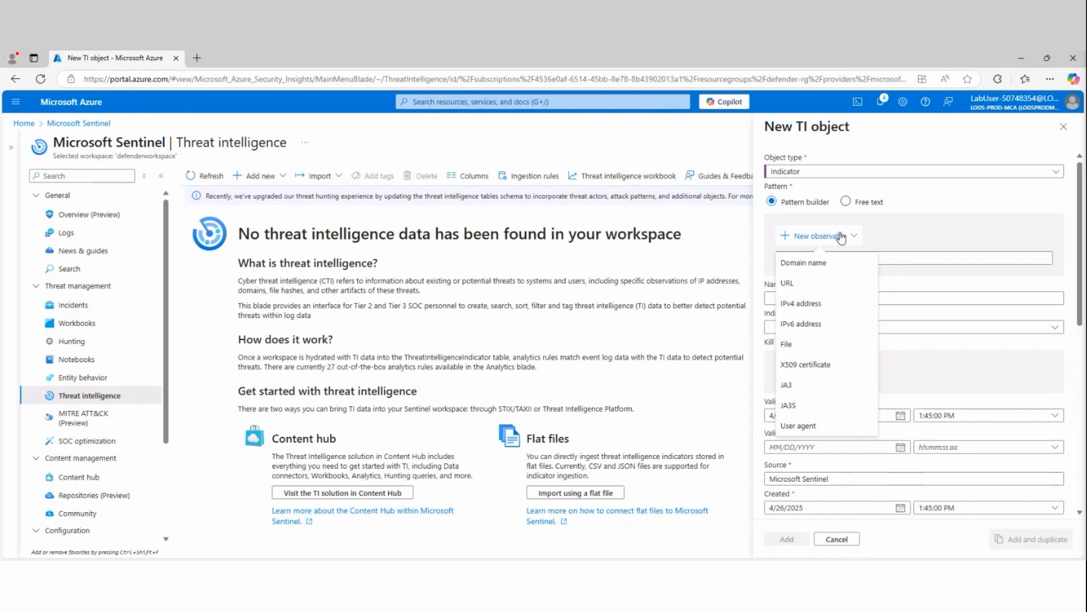
click(816, 262)
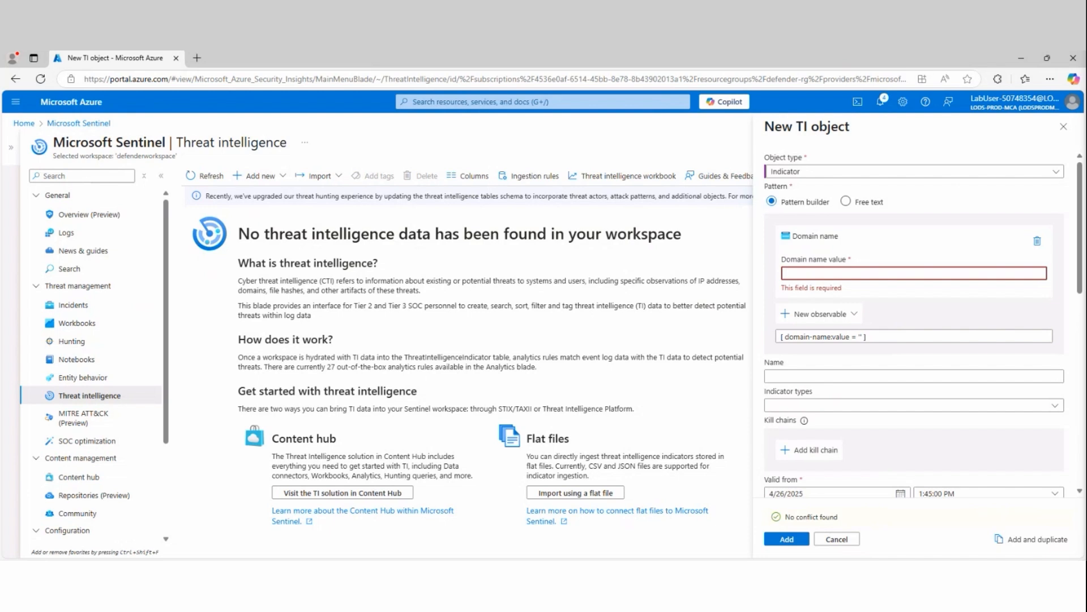
text(contoso.com)
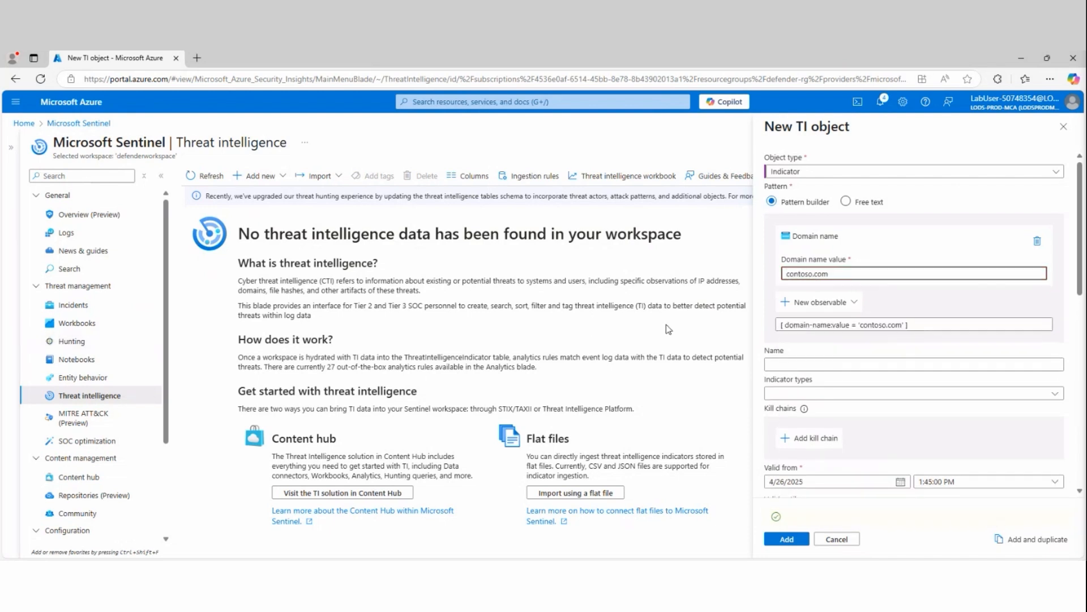
click(953, 301)
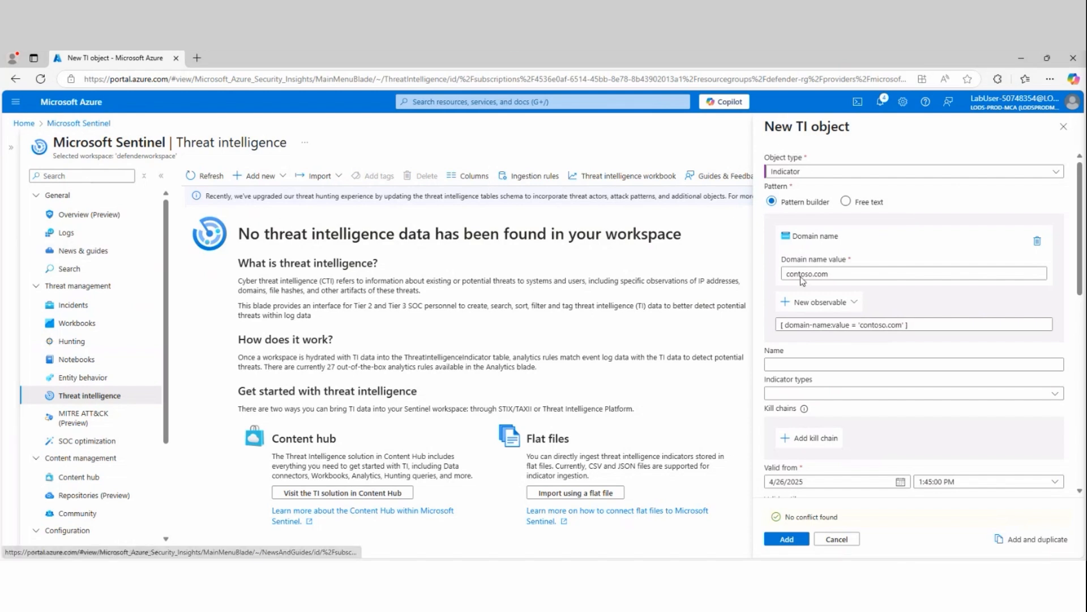
Step: Name the indicator contoso.com and set its indicator type to Malicious activity
click(796, 364)
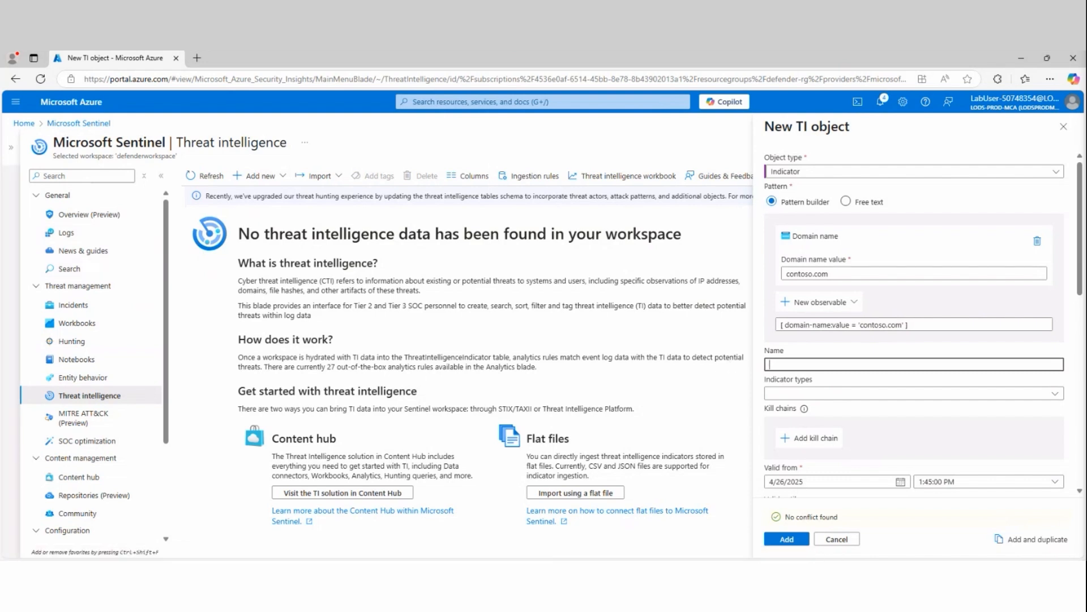
text(contoso.com)
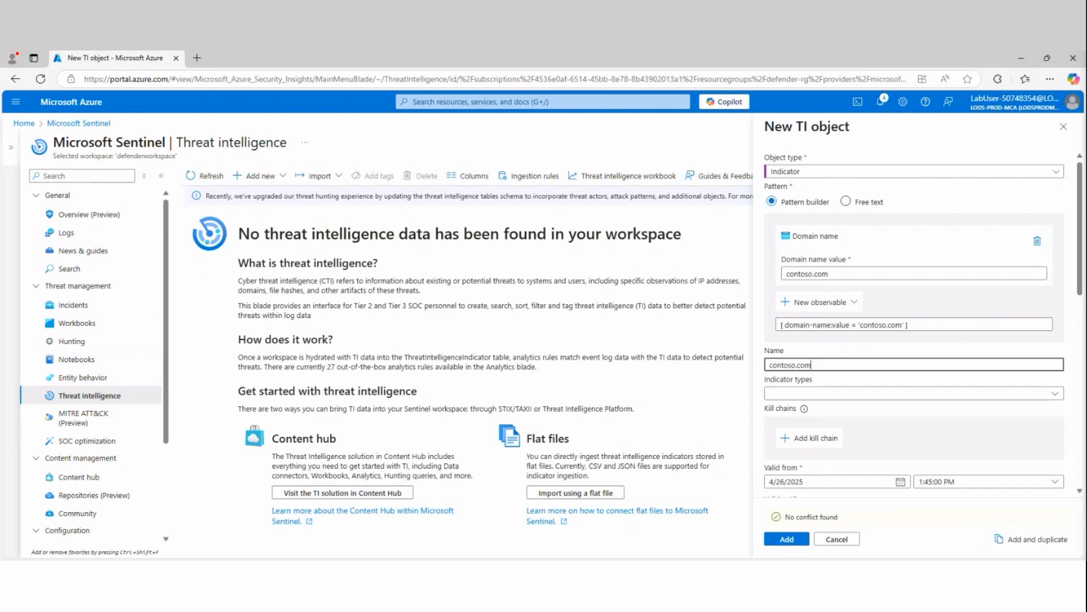
click(1044, 395)
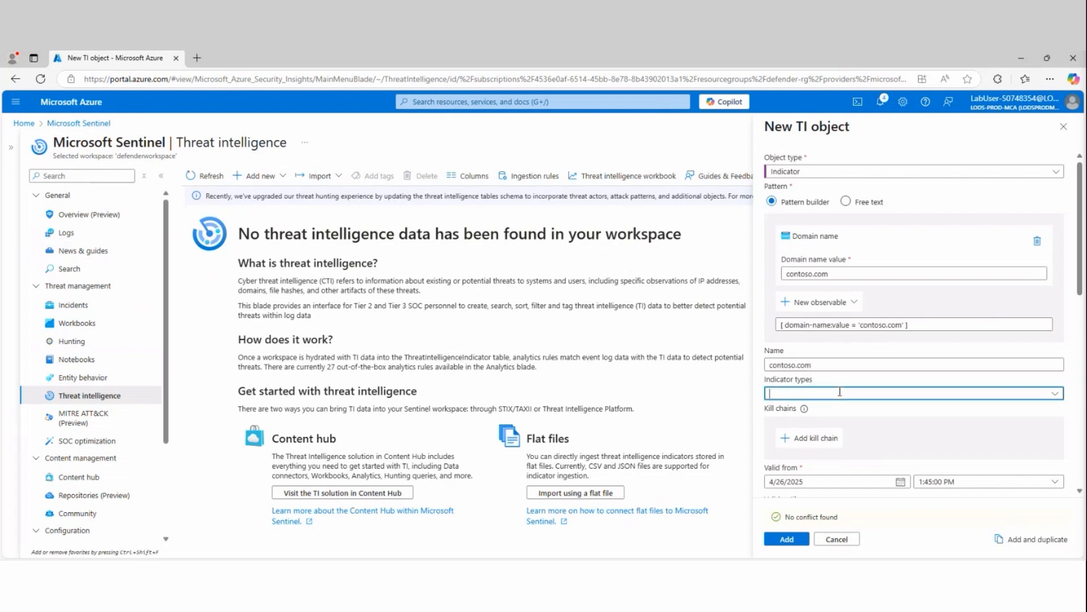
click(1044, 395)
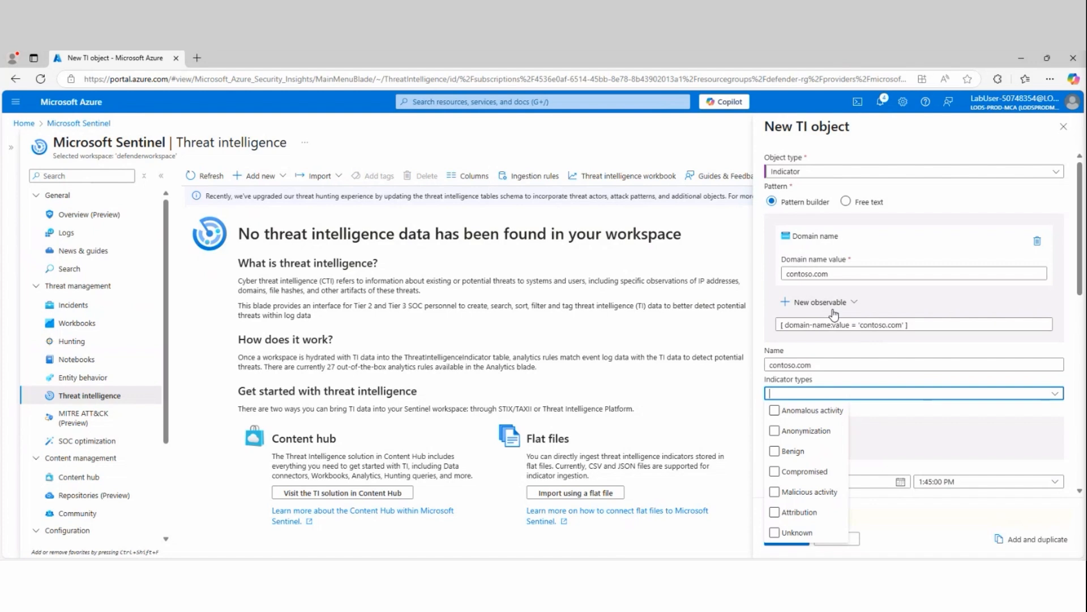
click(783, 492)
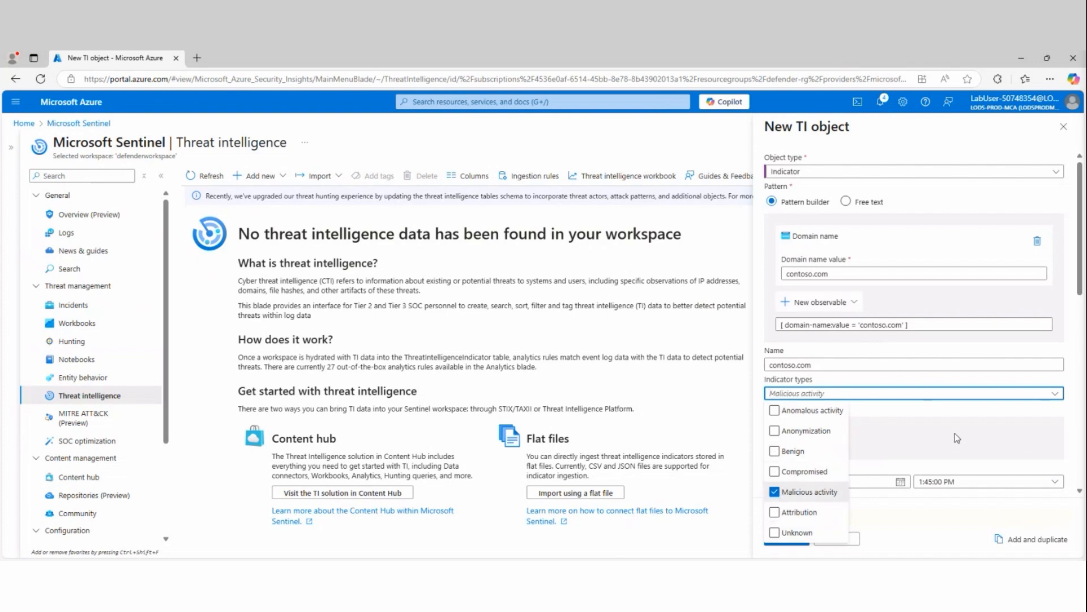
click(908, 409)
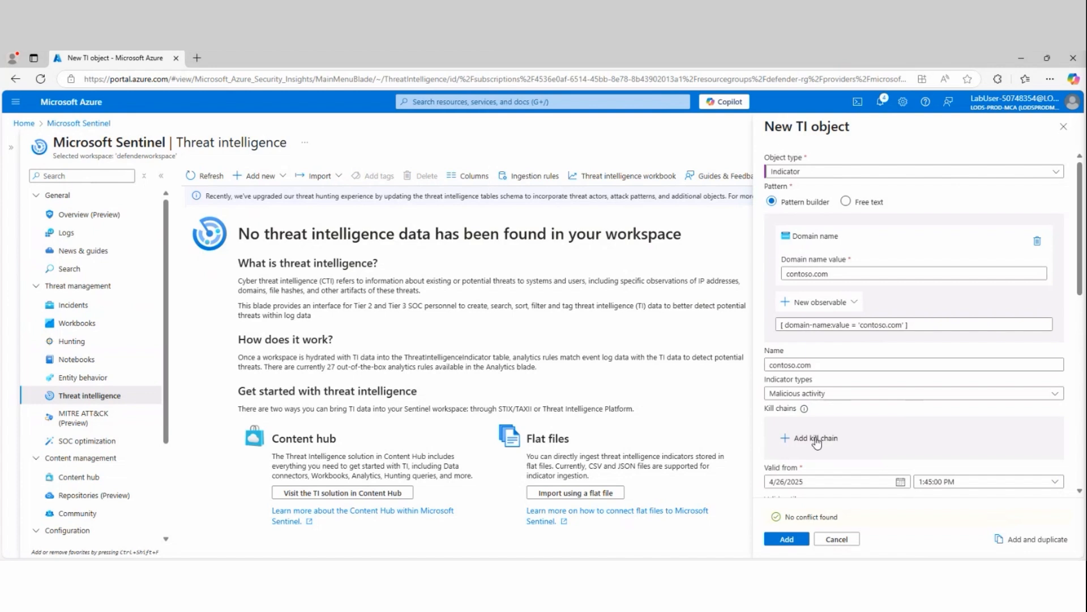
Step: Look through the new indicator's remaining fields, from kill chains and validity dates to confidence and severity level
scroll(871, 423, down, 5)
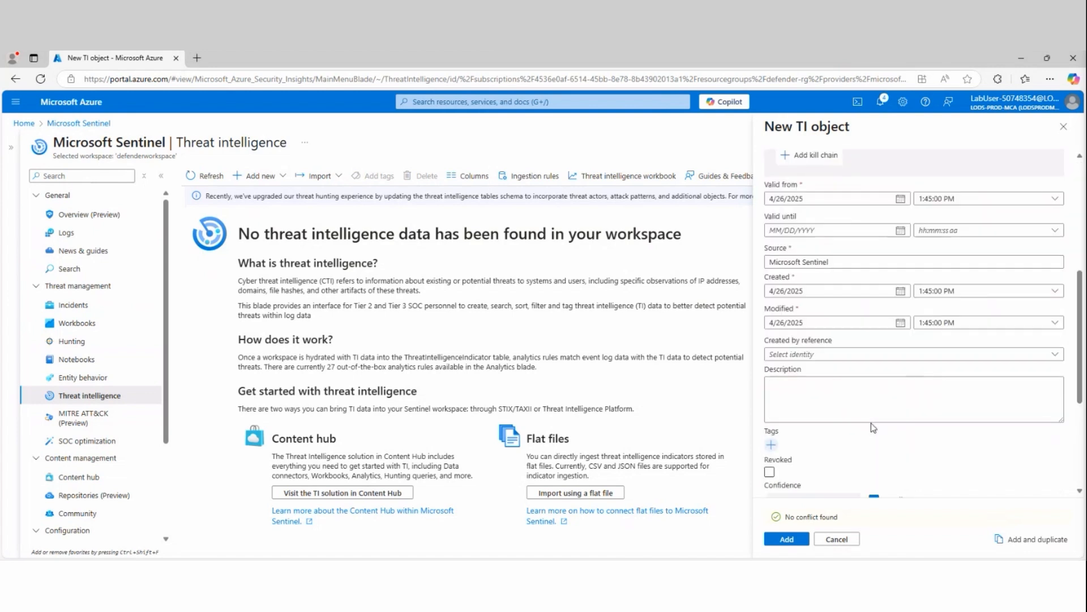
scroll(871, 423, down, 4)
scroll(871, 423, up, 2)
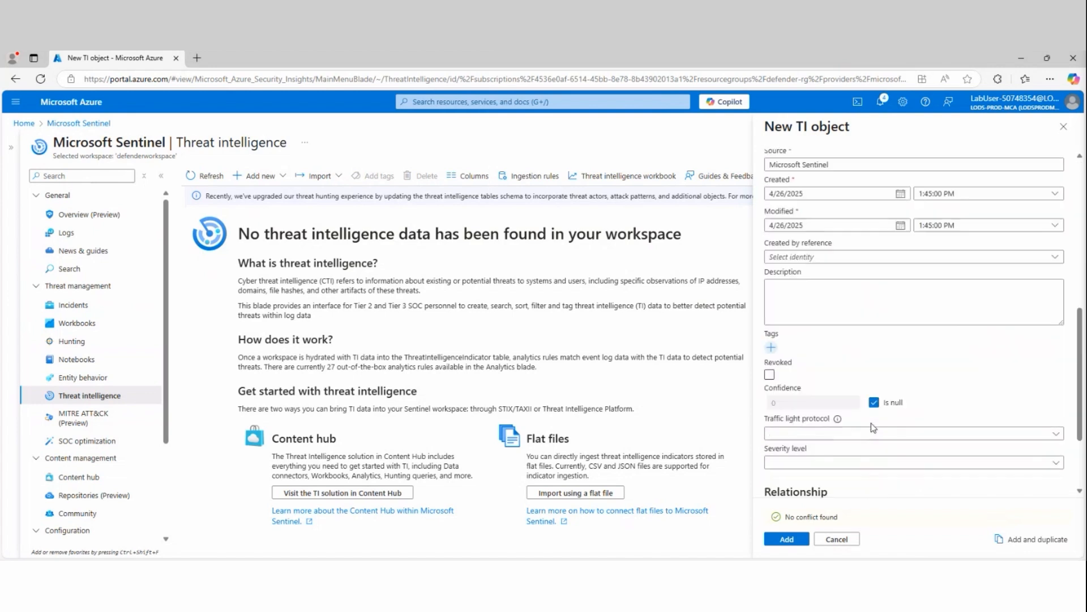
scroll(867, 425, up, 2)
scroll(850, 419, down, 2)
scroll(814, 356, up, 4)
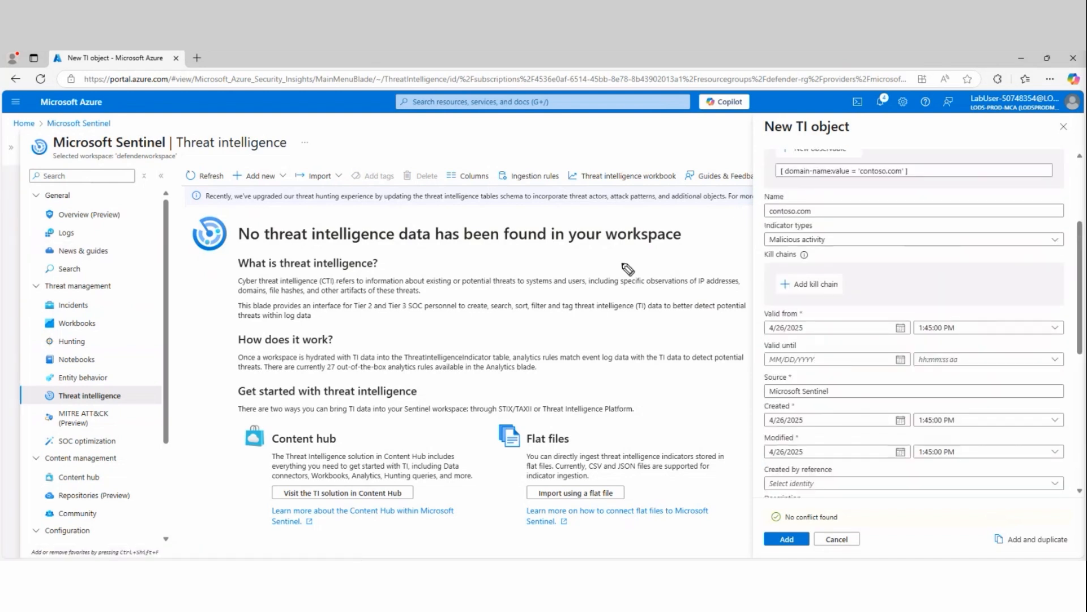
mouse_move(864, 264)
mouse_down()
mouse_move(754, 277)
mouse_move(815, 319)
mouse_move(851, 312)
mouse_move(865, 265)
mouse_up()
scroll(933, 311, up, 3)
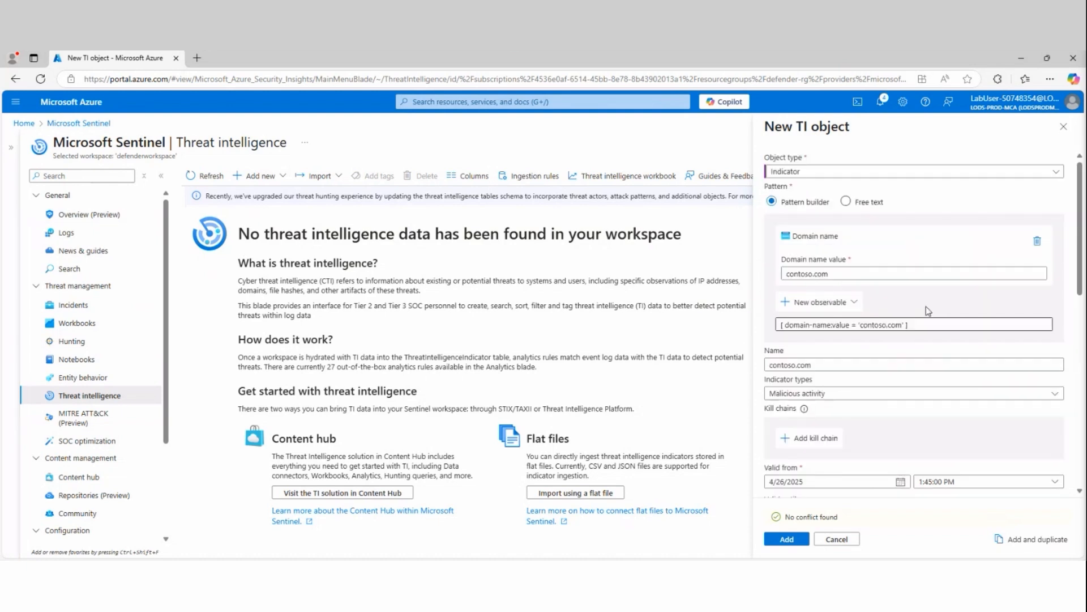
scroll(870, 312, down, 7)
scroll(870, 313, down, 3)
scroll(874, 335, up, 10)
scroll(838, 402, down, 2)
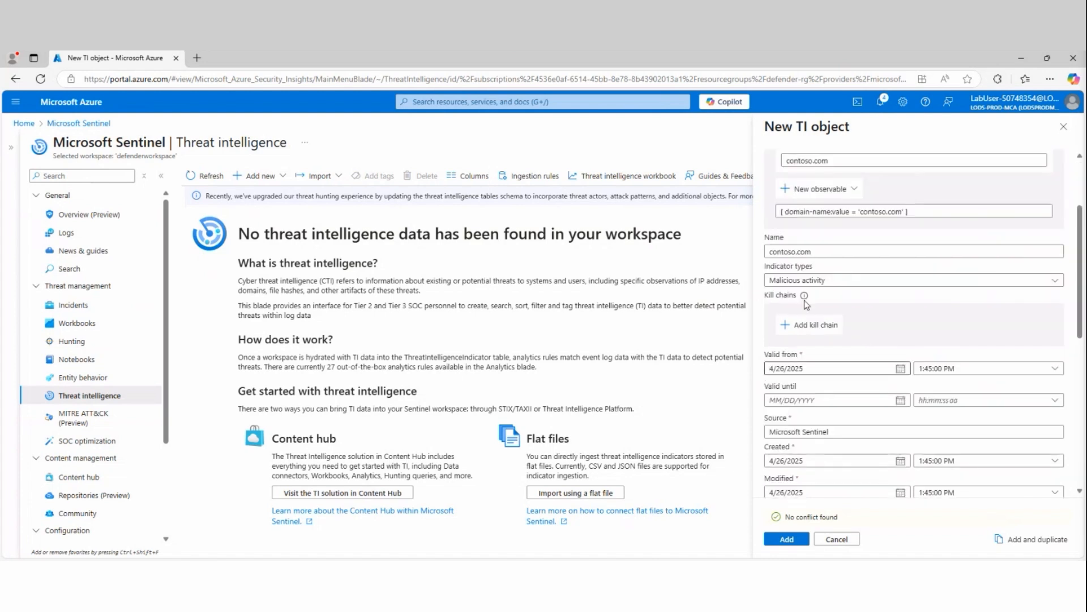
Step: Try a Mitre kill chain entry with the InitialAccess phase on the indicator and delete it again
click(803, 324)
click(824, 361)
click(1041, 365)
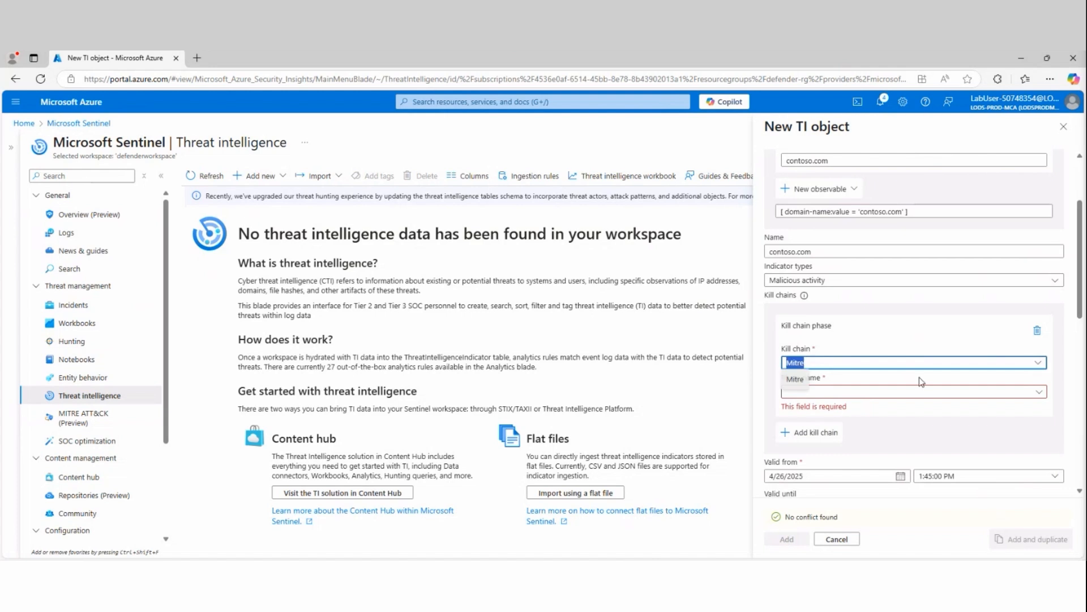
click(896, 342)
click(811, 390)
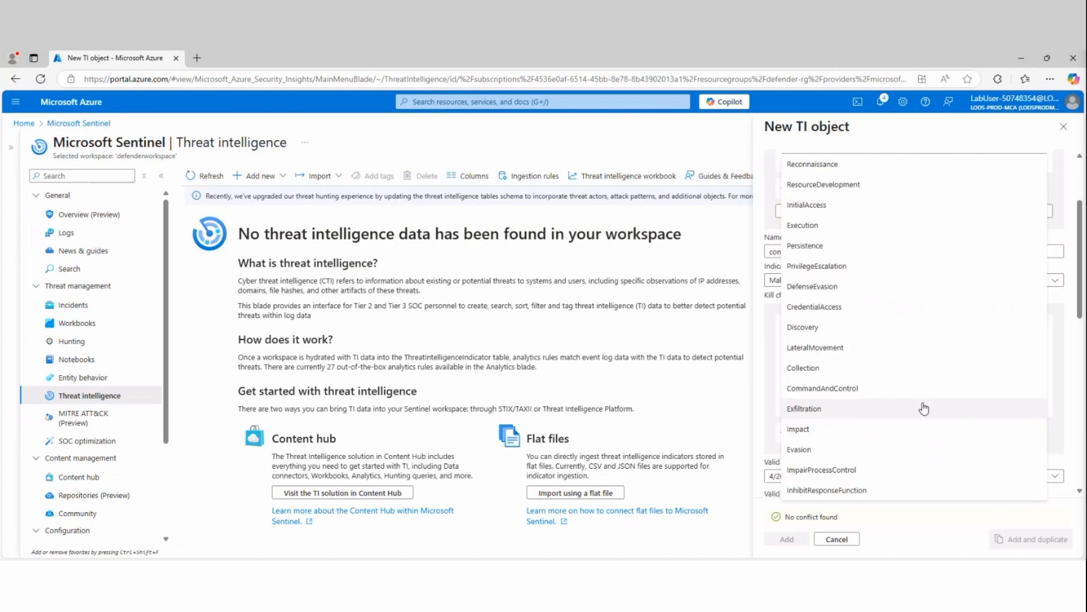
click(810, 205)
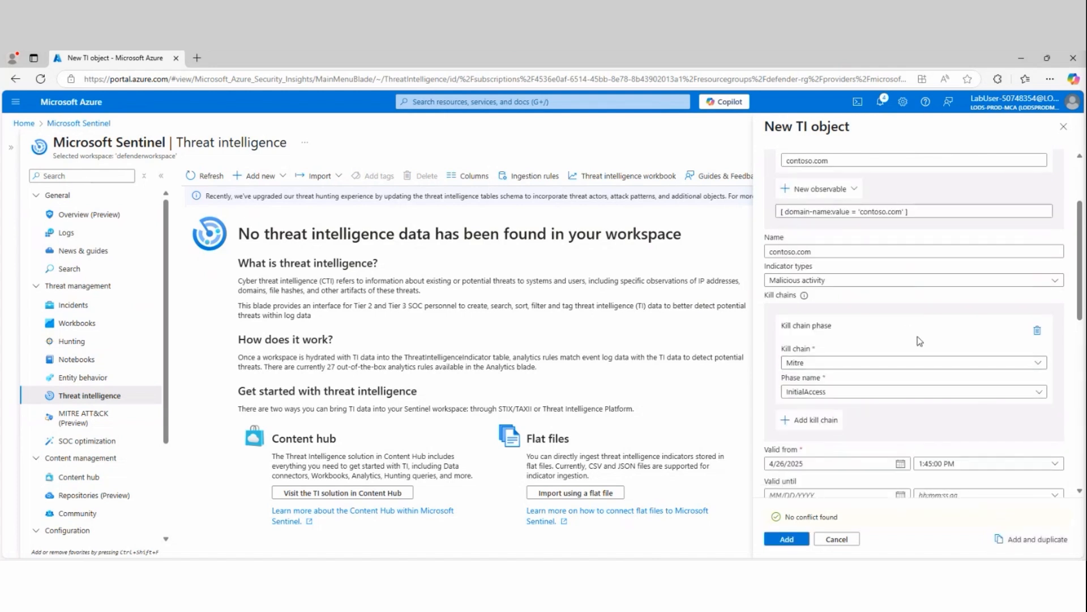
click(1037, 331)
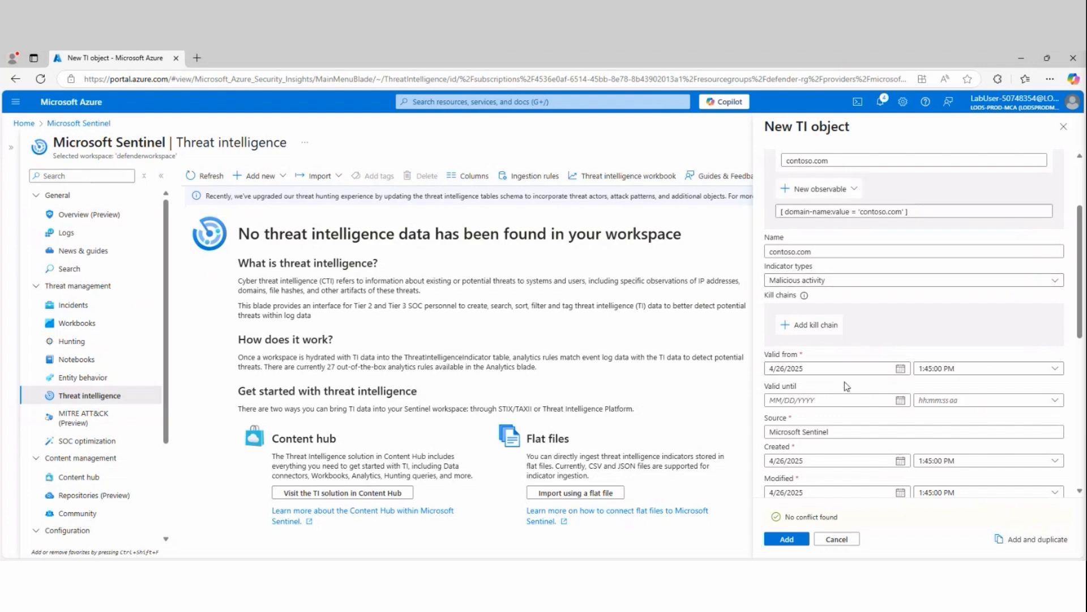
Step: Set the indicator's Valid until date to 8/16/2025
click(901, 399)
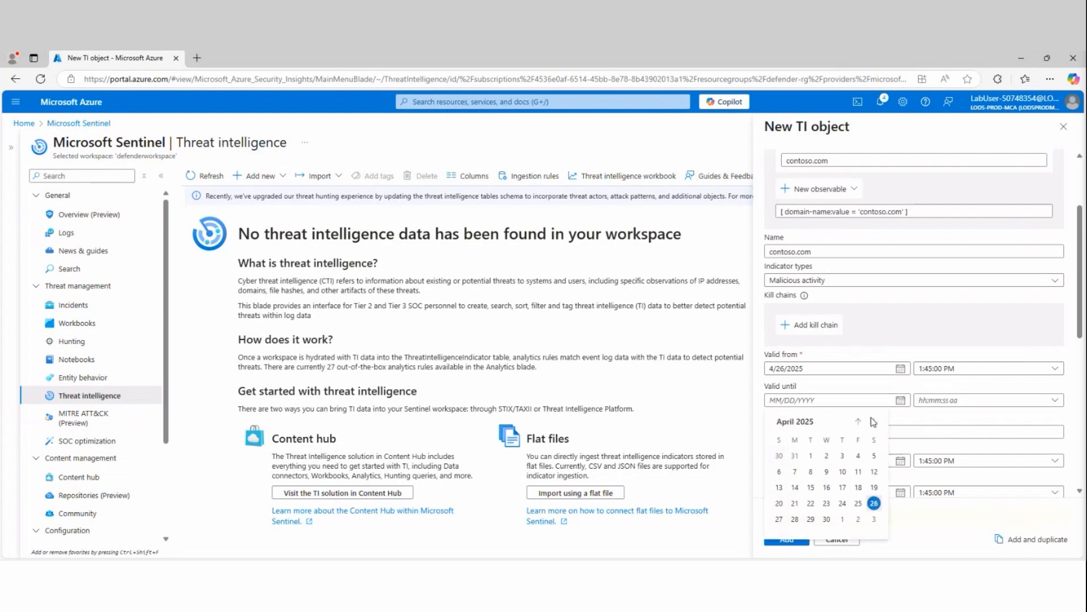
click(875, 422)
click(875, 422)
click(874, 422)
click(874, 421)
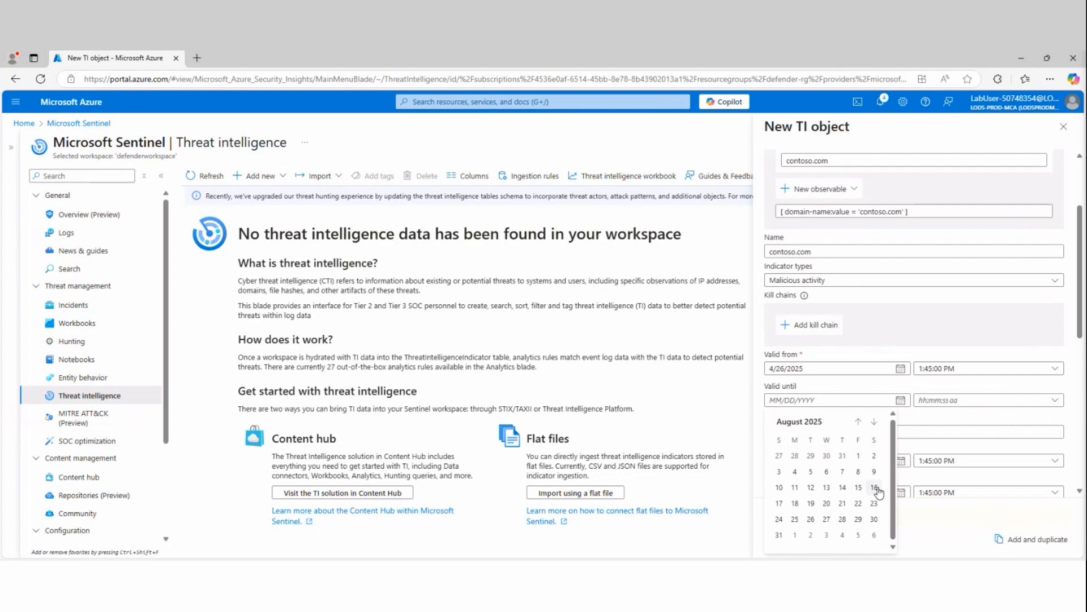
click(875, 487)
click(905, 415)
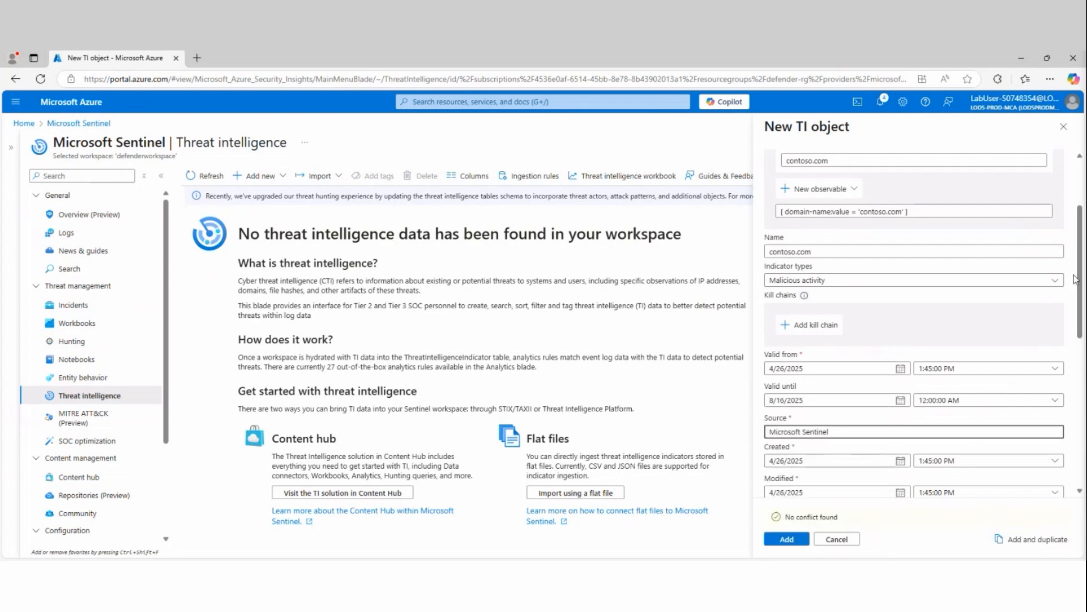
Step: Examine the indicator's source, created date, created by reference, description and tags fields without changing them
scroll(1084, 306, down, 2)
scroll(1083, 307, down, 3)
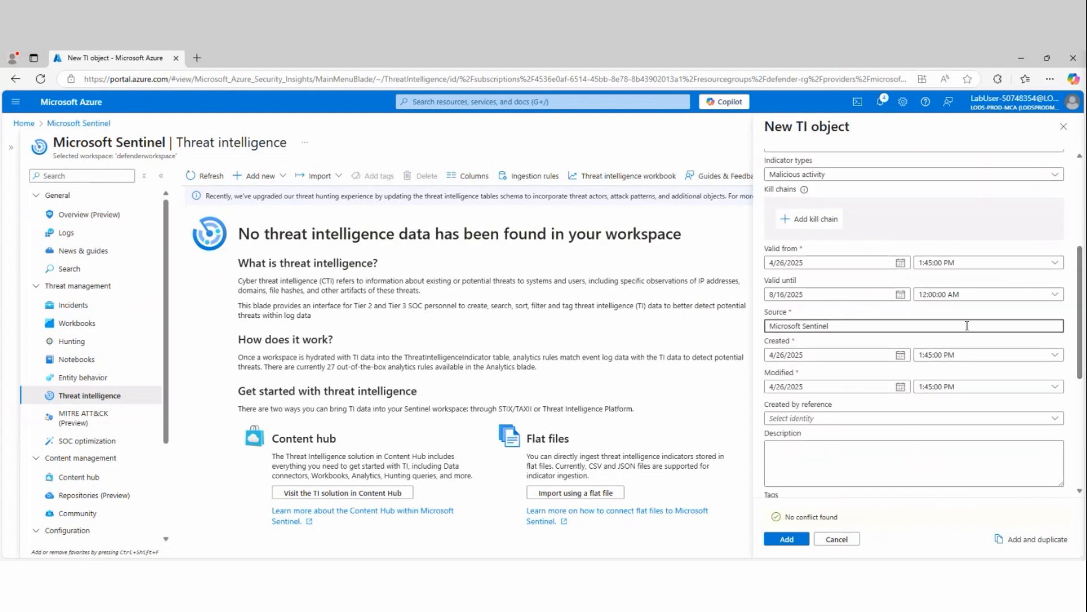
drag(850, 327, 767, 334)
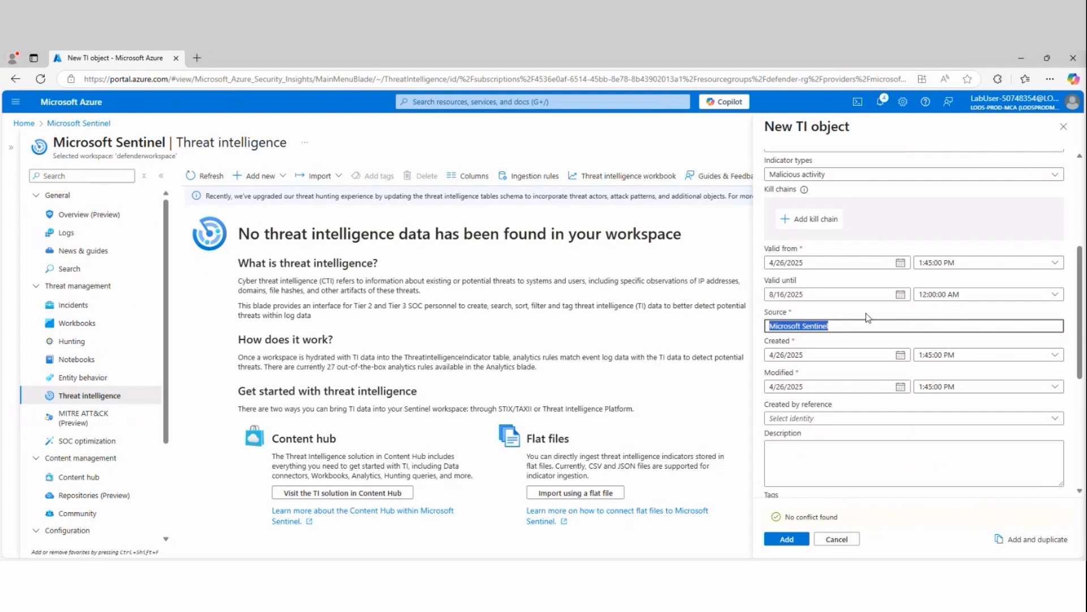
click(855, 353)
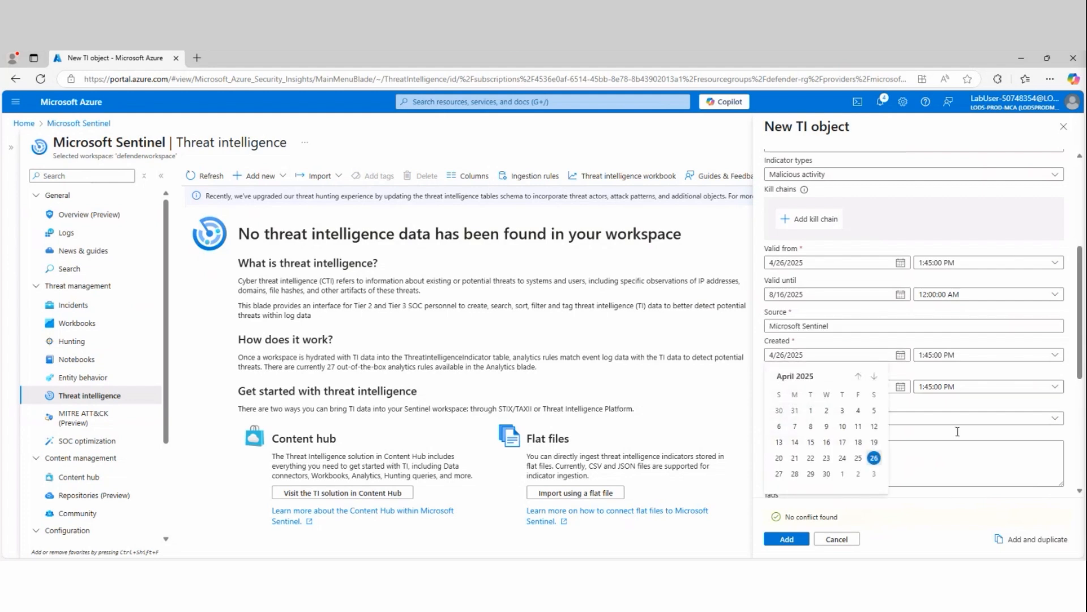
click(941, 406)
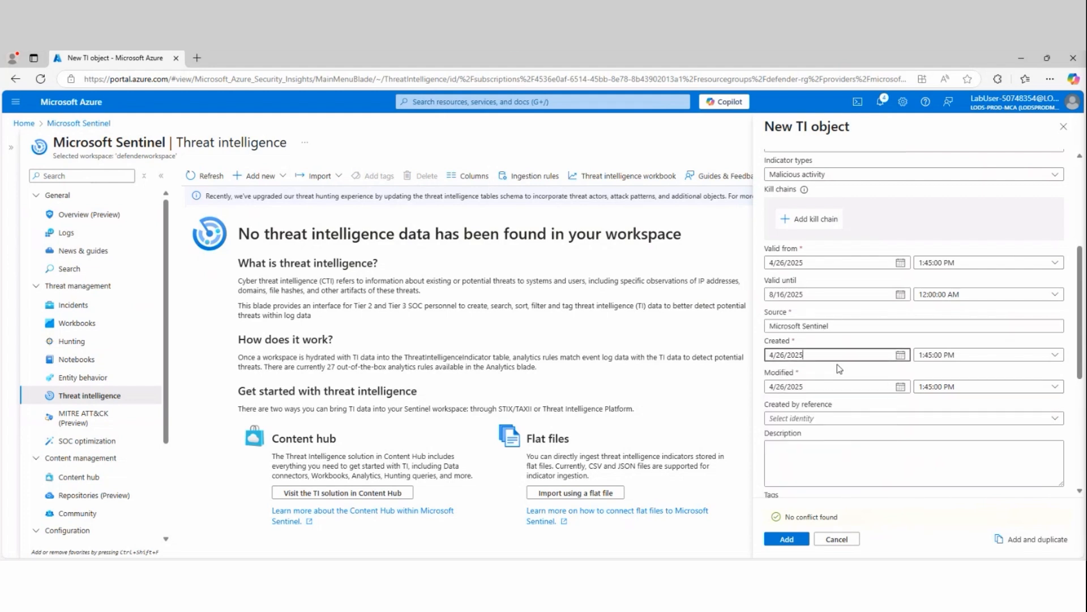
drag(779, 403, 882, 425)
click(986, 421)
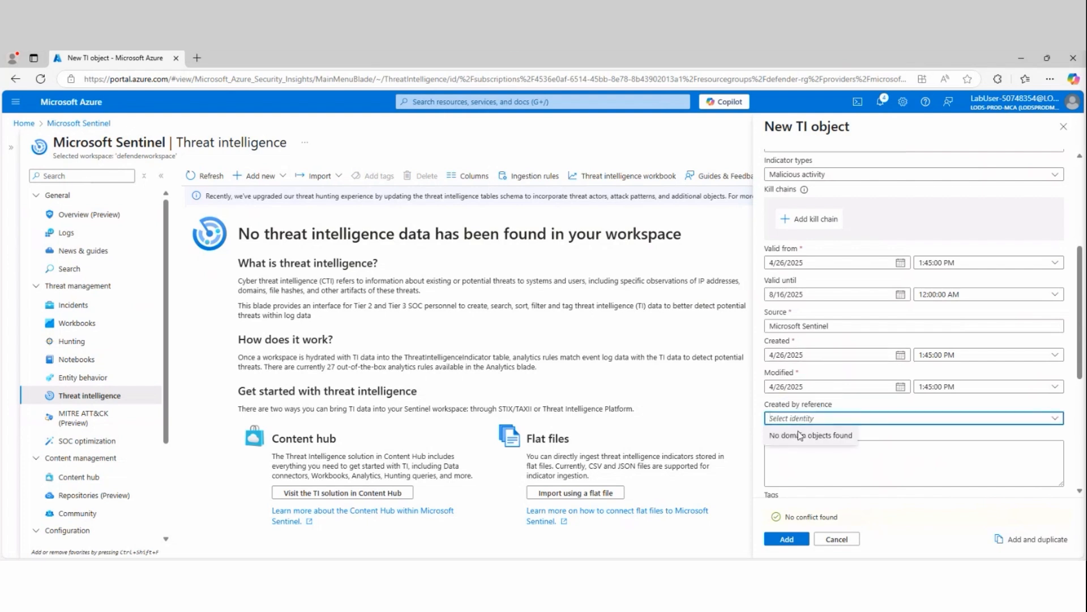
click(929, 442)
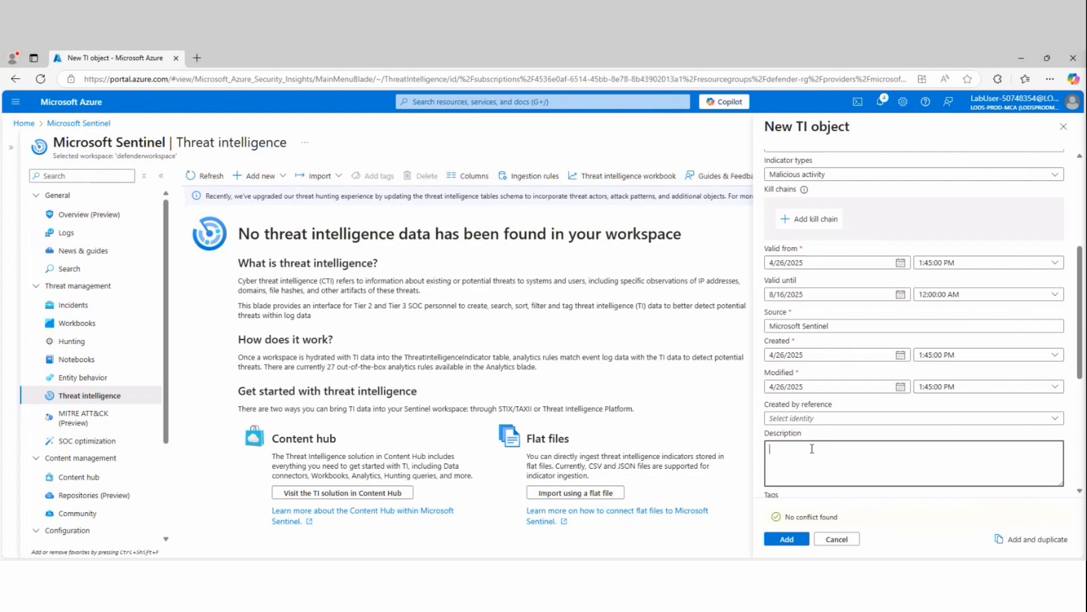
scroll(813, 448, down, 4)
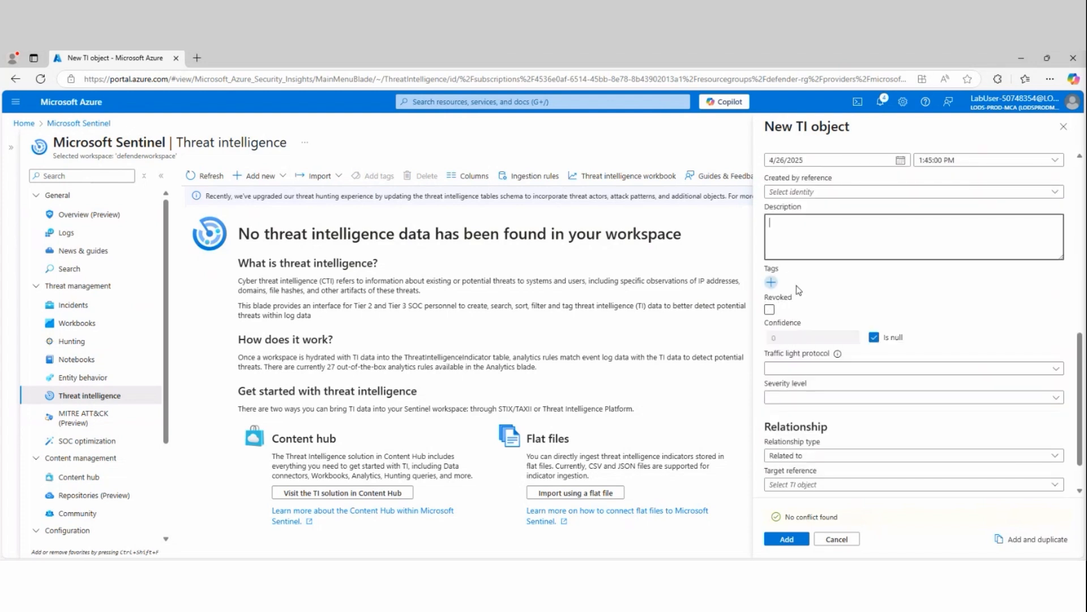
click(771, 284)
click(849, 358)
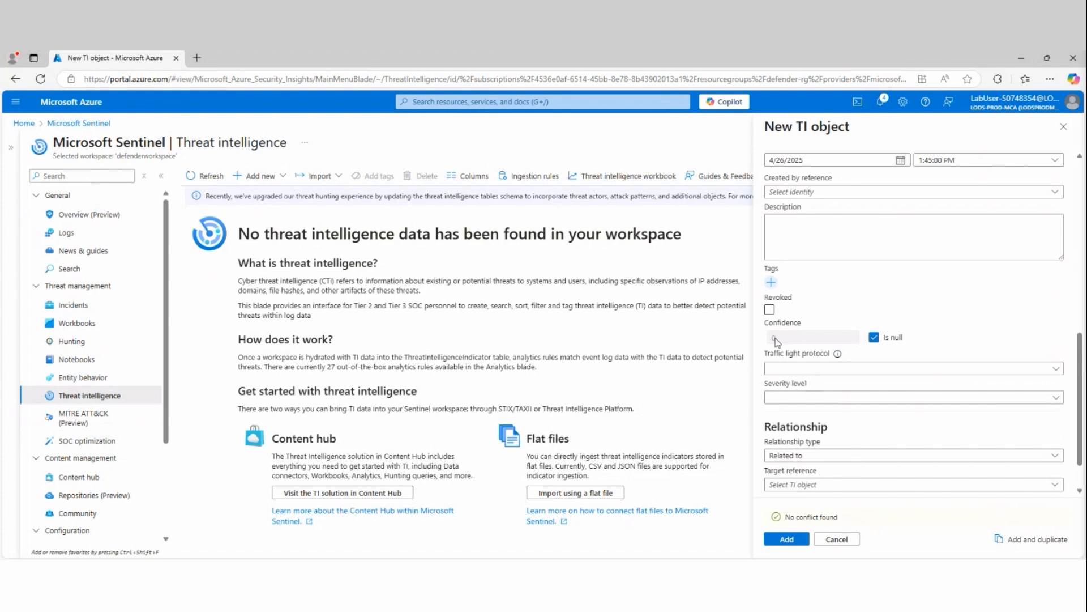
Step: Try the indicator's Revoked option and clear it again
click(769, 310)
click(769, 310)
click(769, 310)
click(769, 310)
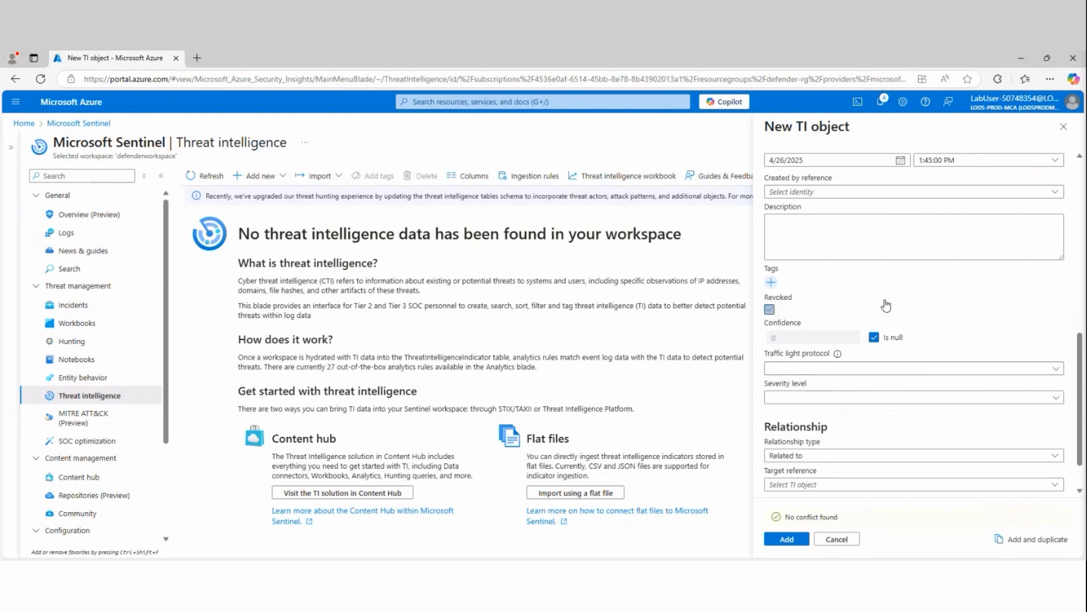
Step: Read the Traffic light protocol explanation and set the indicator's protocol to Red
click(822, 369)
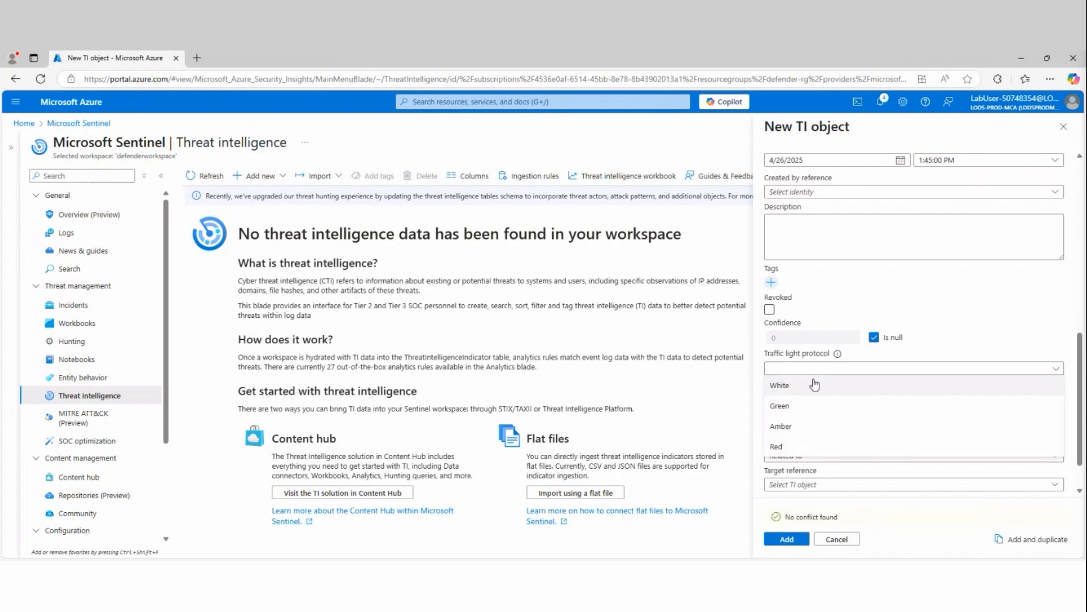
mouse_move(837, 356)
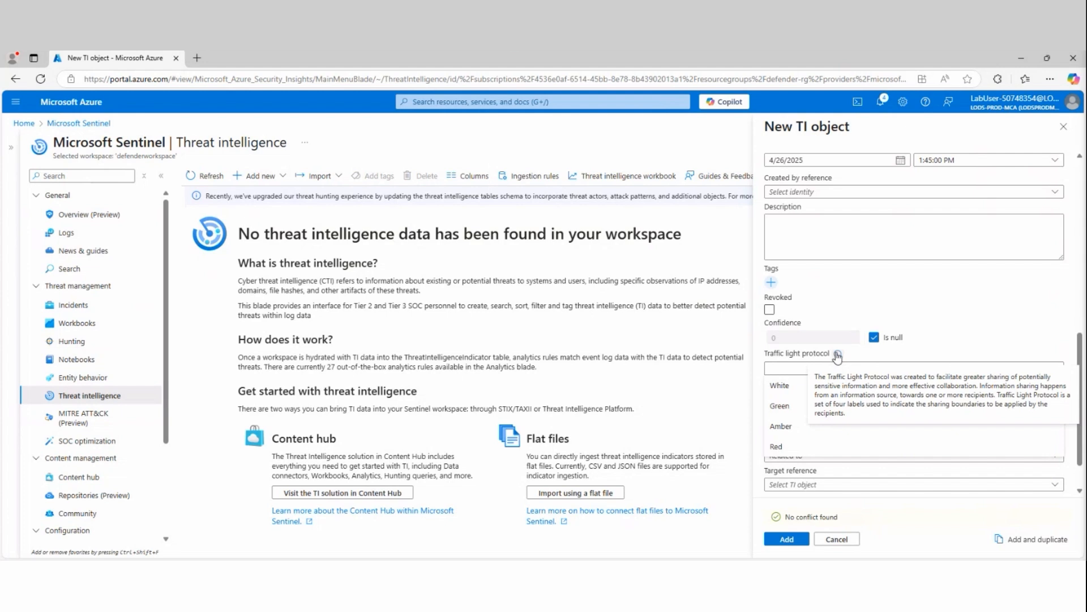
click(919, 315)
click(838, 371)
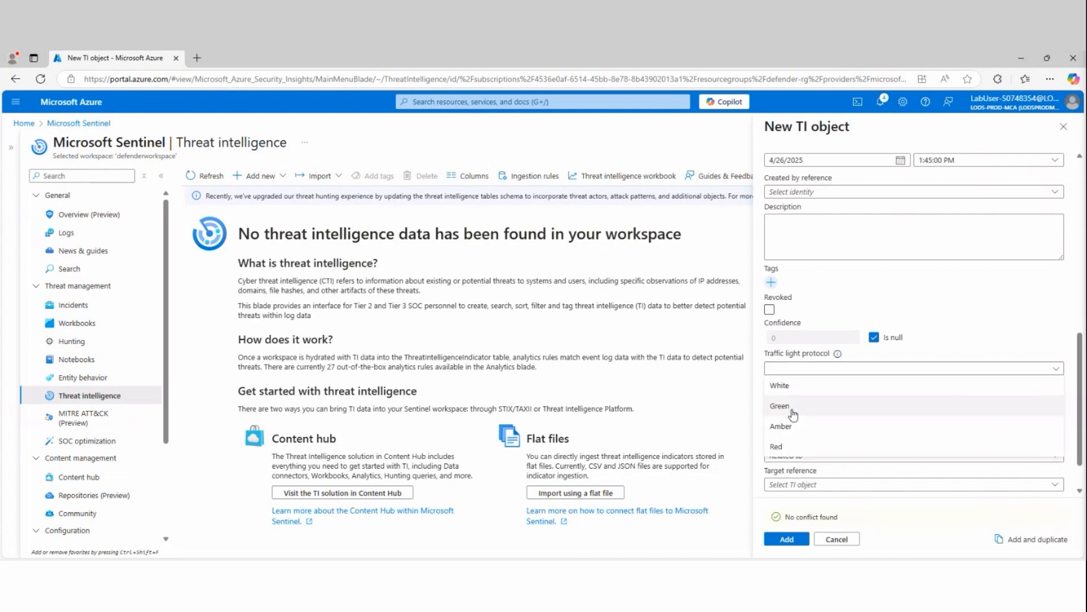
click(777, 448)
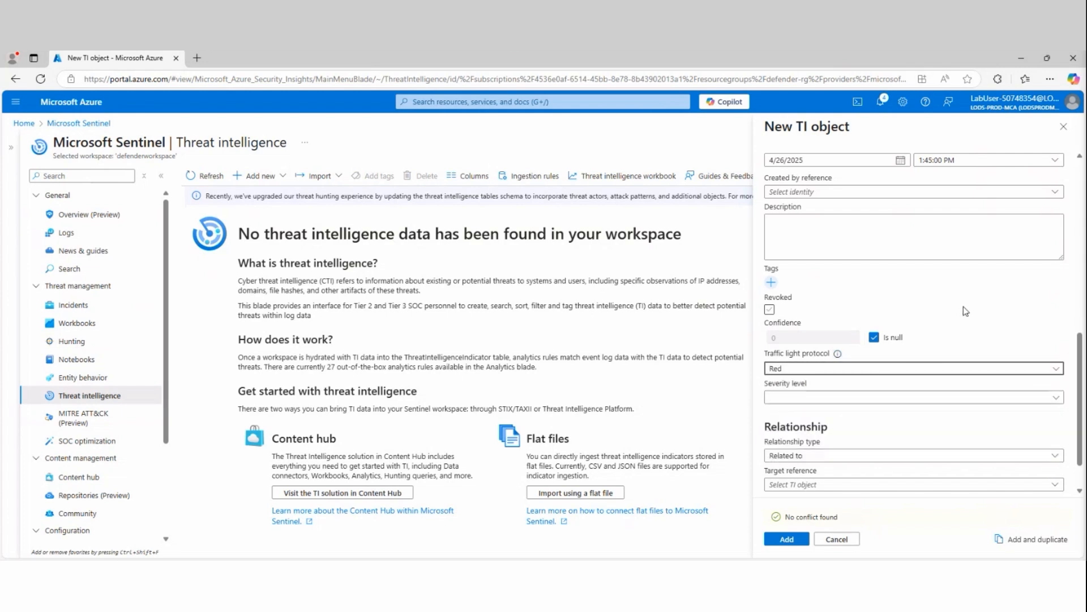
Step: Check the severity level options, leave the level unset and add the contoso.com indicator
click(907, 399)
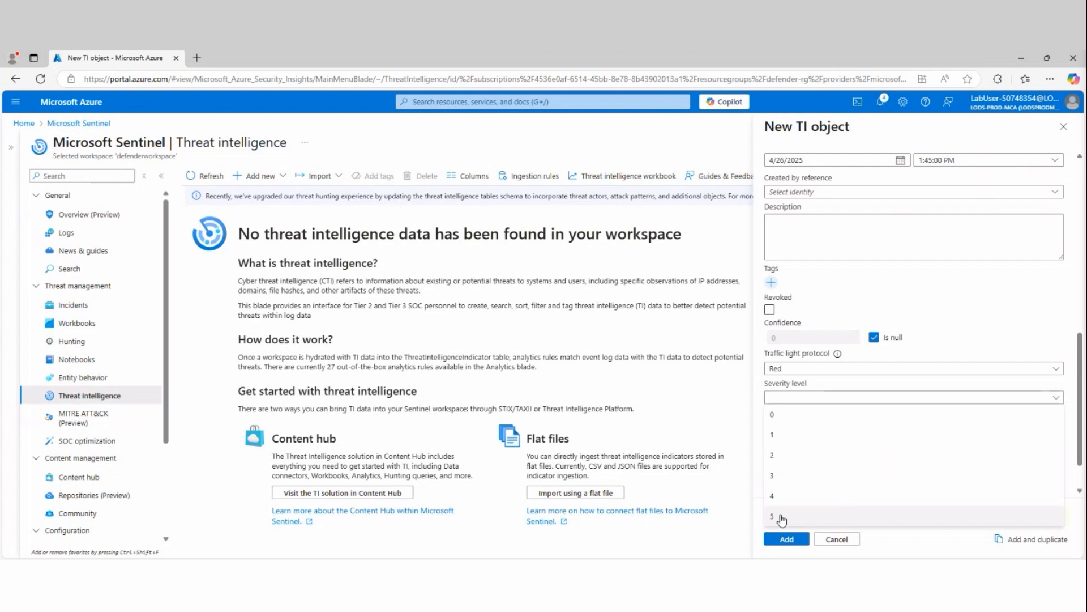
click(931, 386)
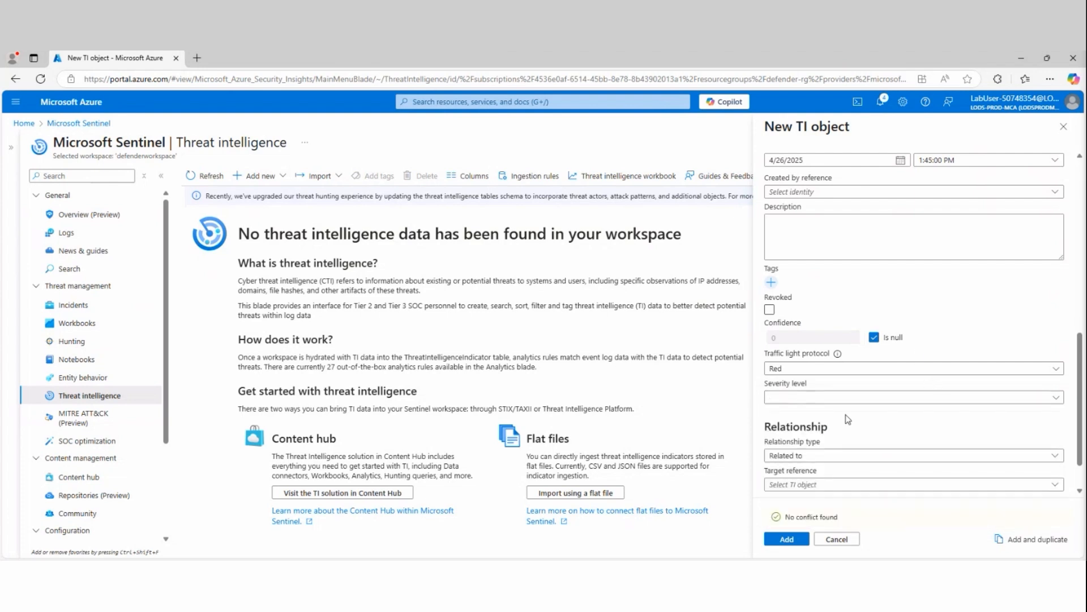
scroll(848, 419, down, 1)
click(806, 536)
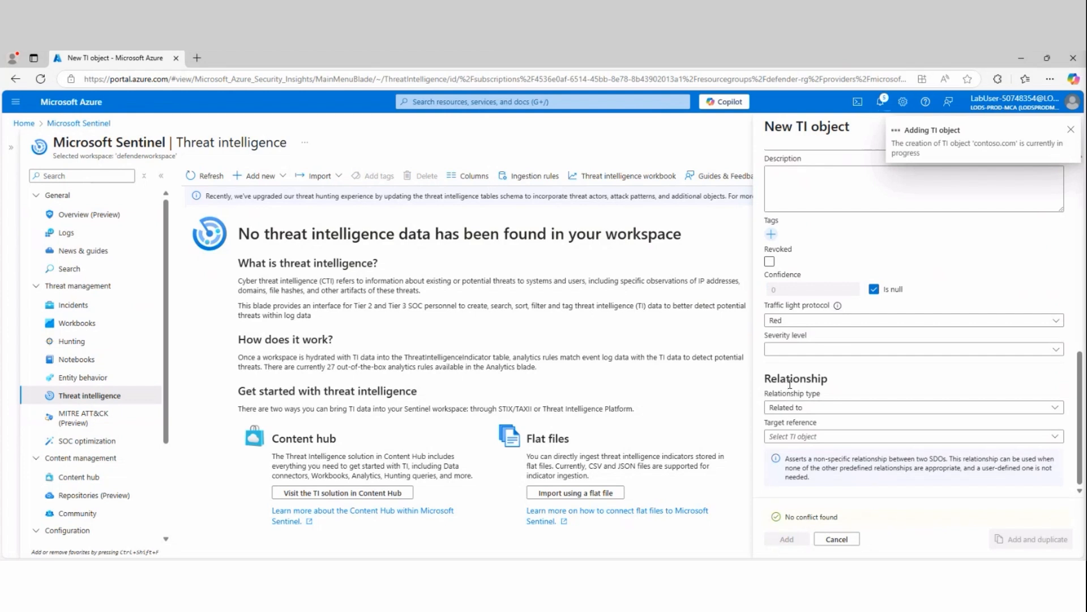
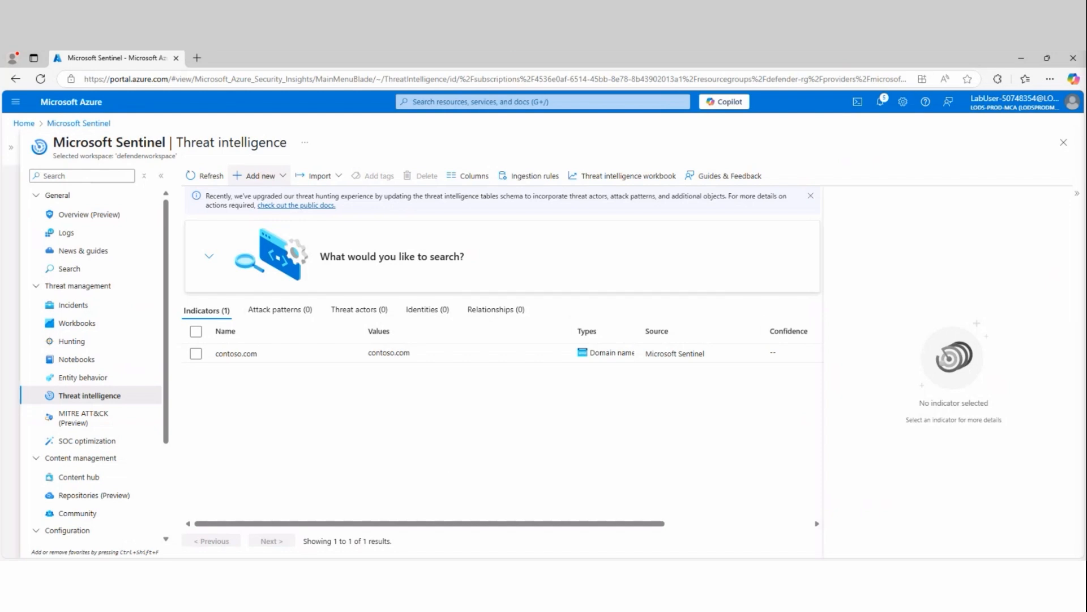
Step: View the Content hub and return to the Threat intelligence page
mouse_move(282, 161)
mouse_down()
mouse_move(260, 159)
mouse_move(246, 200)
mouse_move(286, 198)
mouse_move(275, 158)
mouse_up()
key(Escape)
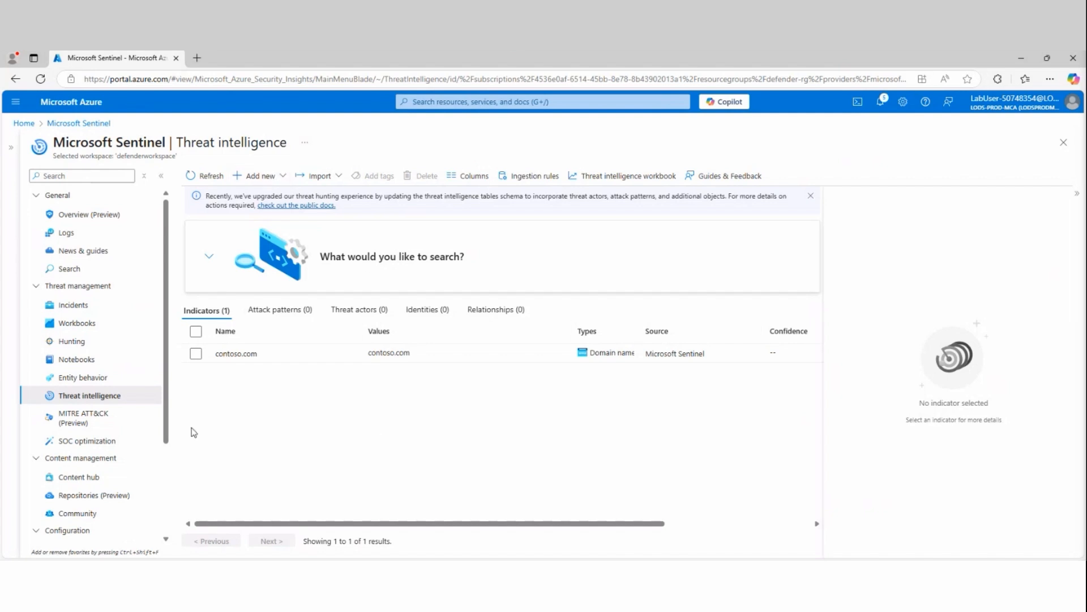
scroll(83, 418, down, 2)
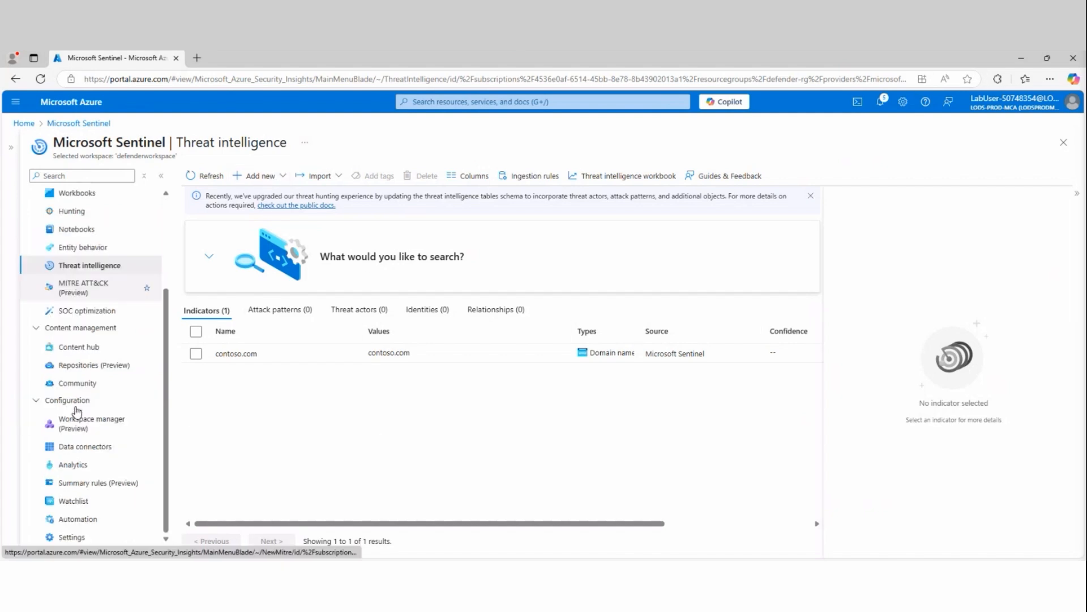
click(68, 355)
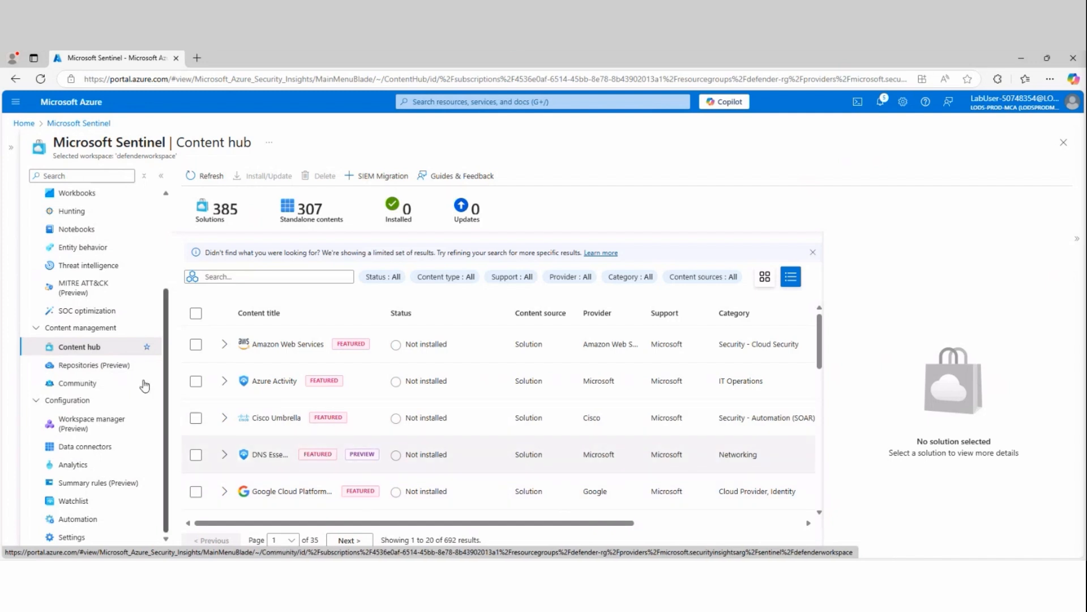
click(73, 266)
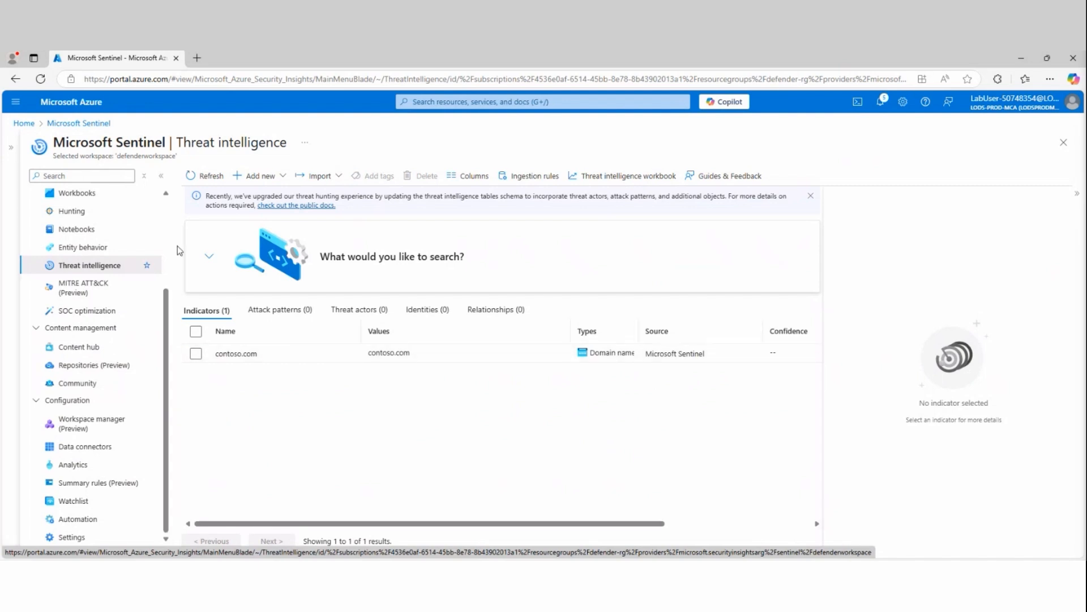
Step: Open the workspace's Logs, dismiss the Queries hub and expand the Microsoft Sentinel table group
scroll(147, 227, up, 3)
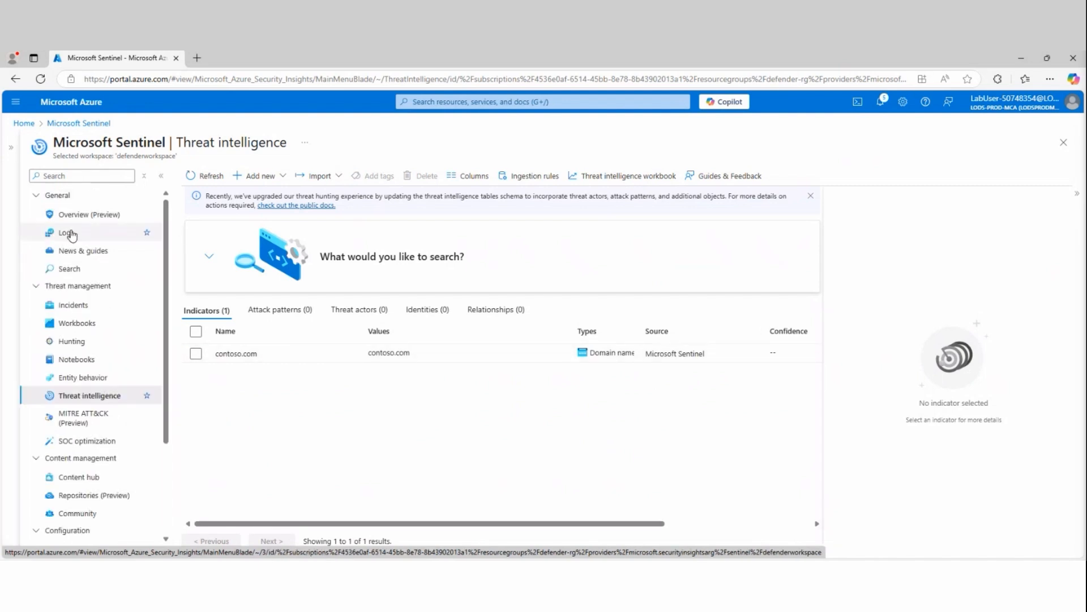
click(67, 233)
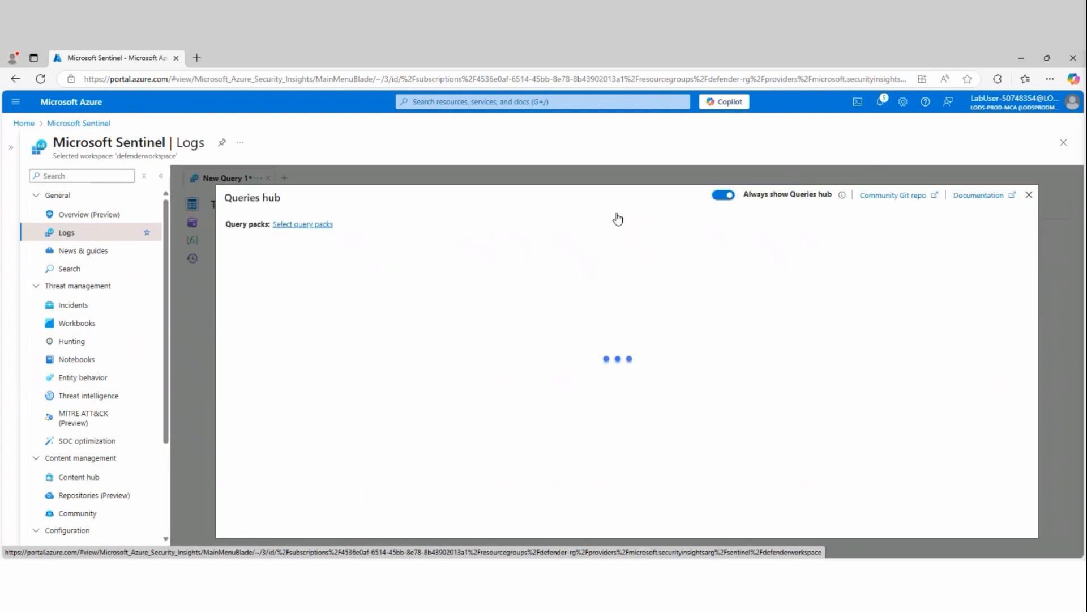
click(1029, 195)
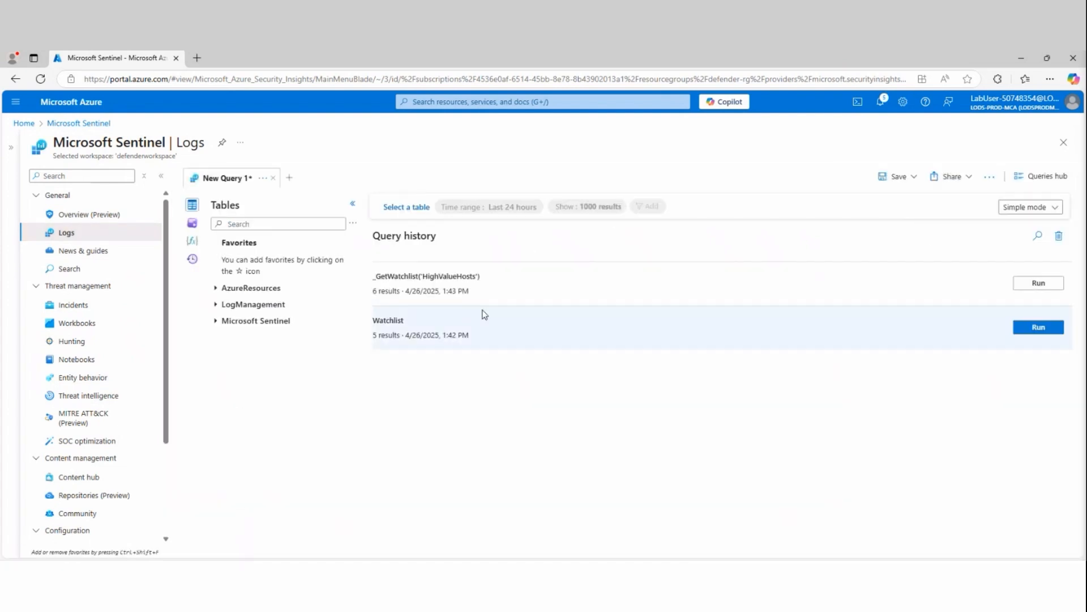
click(216, 305)
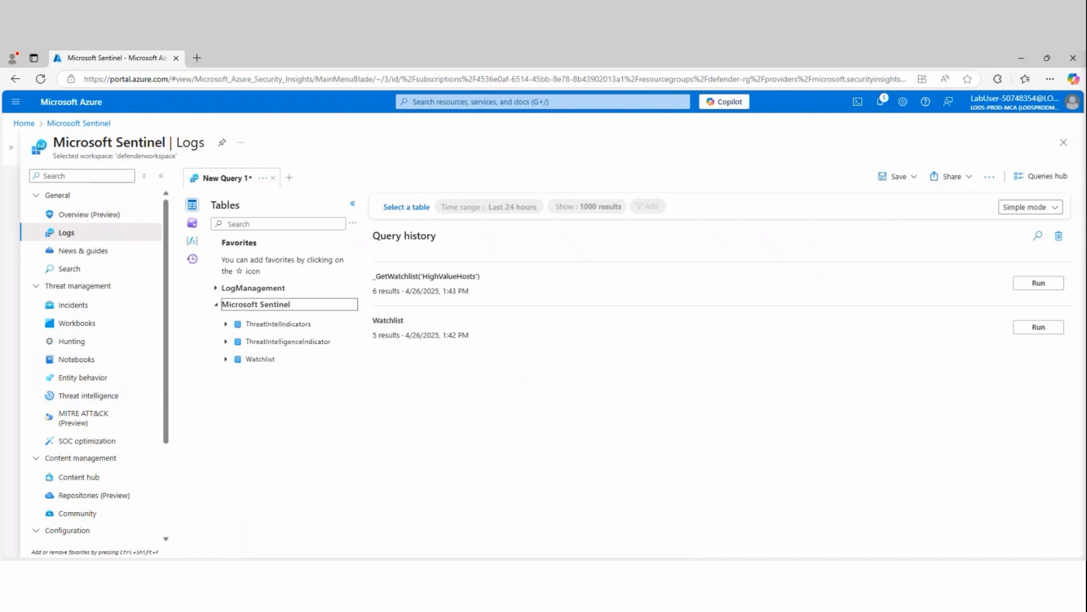
mouse_move(329, 310)
mouse_down()
mouse_move(221, 327)
mouse_move(287, 356)
mouse_move(347, 322)
mouse_move(311, 309)
mouse_up()
mouse_move(160, 340)
mouse_down()
mouse_move(199, 341)
mouse_move(191, 352)
mouse_up()
key(Escape)
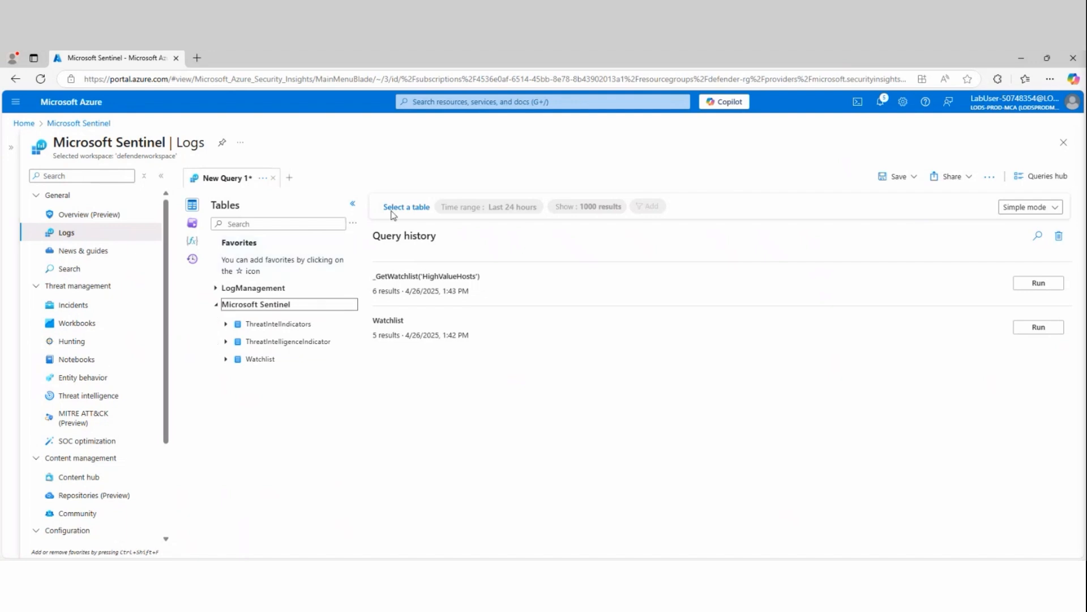
Step: Switch the query editor to KQL mode and dismiss the default mode suggestion
click(1030, 208)
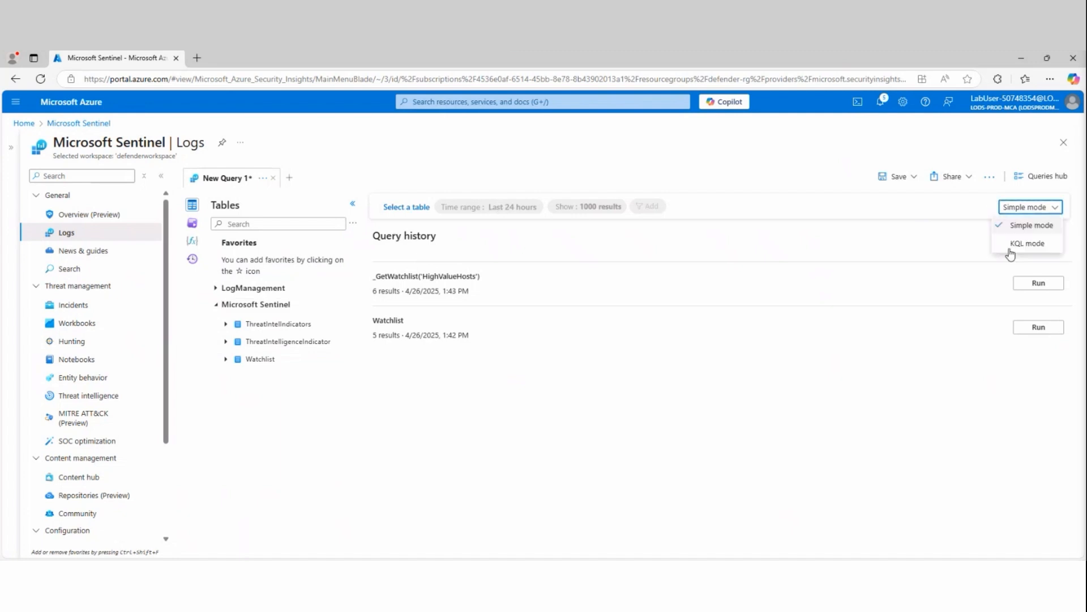
click(1015, 243)
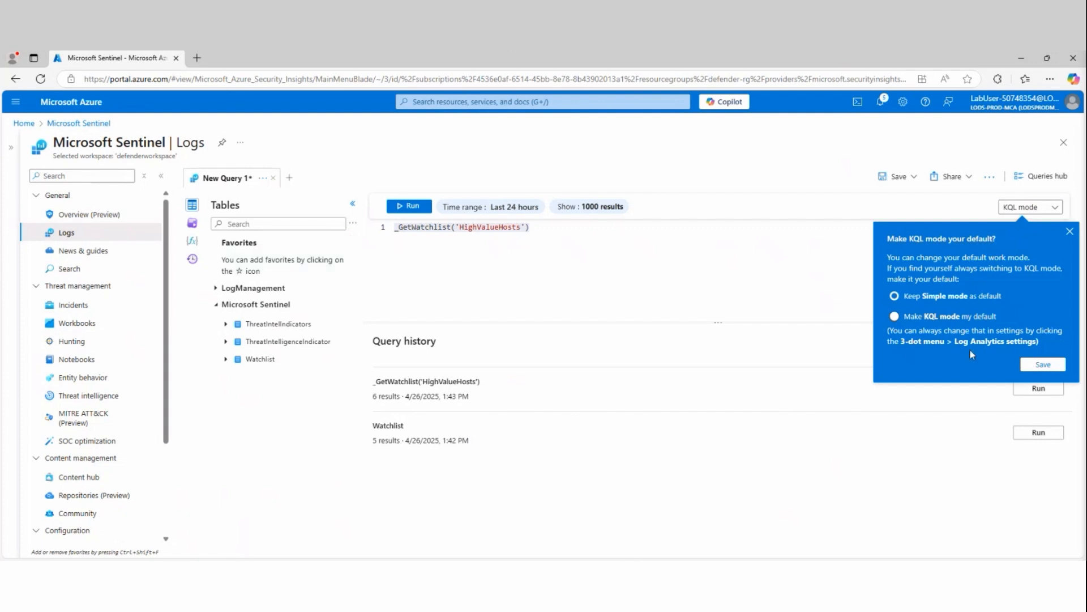
click(1070, 232)
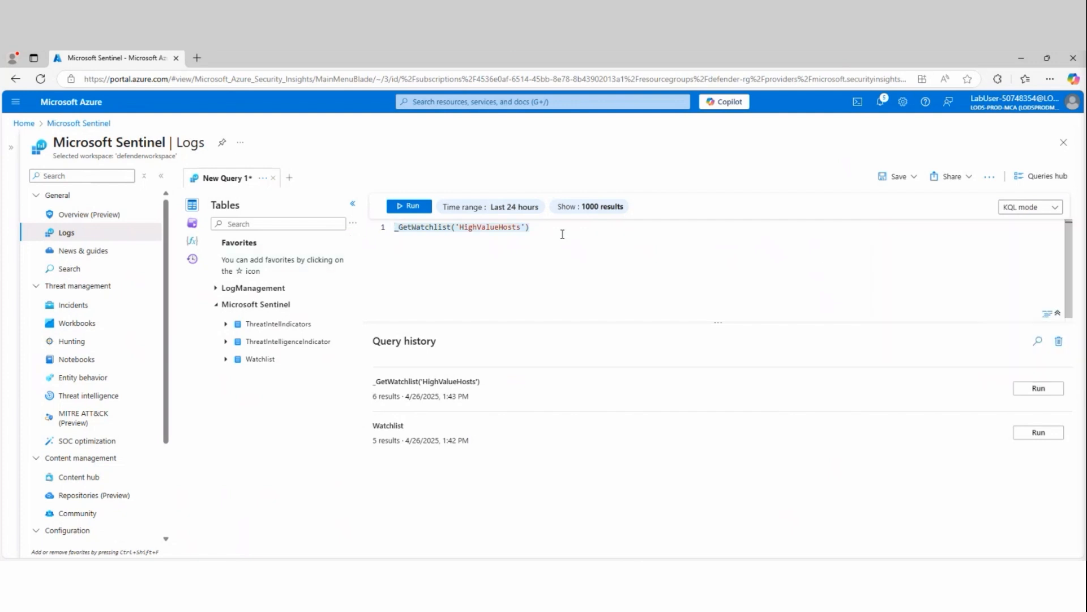
Step: Replace the existing watchlist query with ThreatIntelligenceIndicator and run it for the last 24 hours
key(BackSpace)
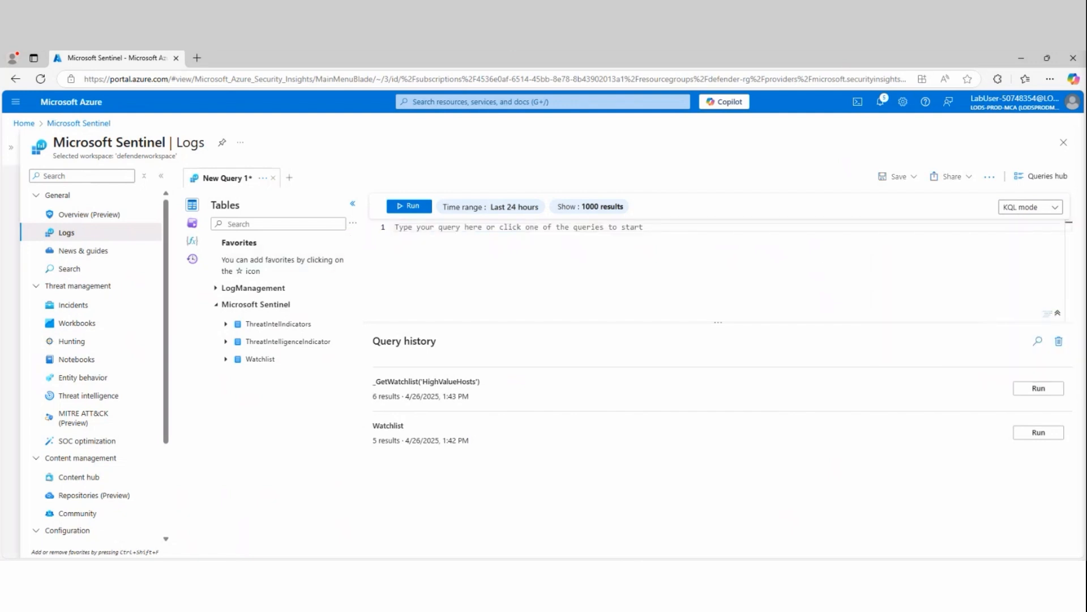
double_click(288, 341)
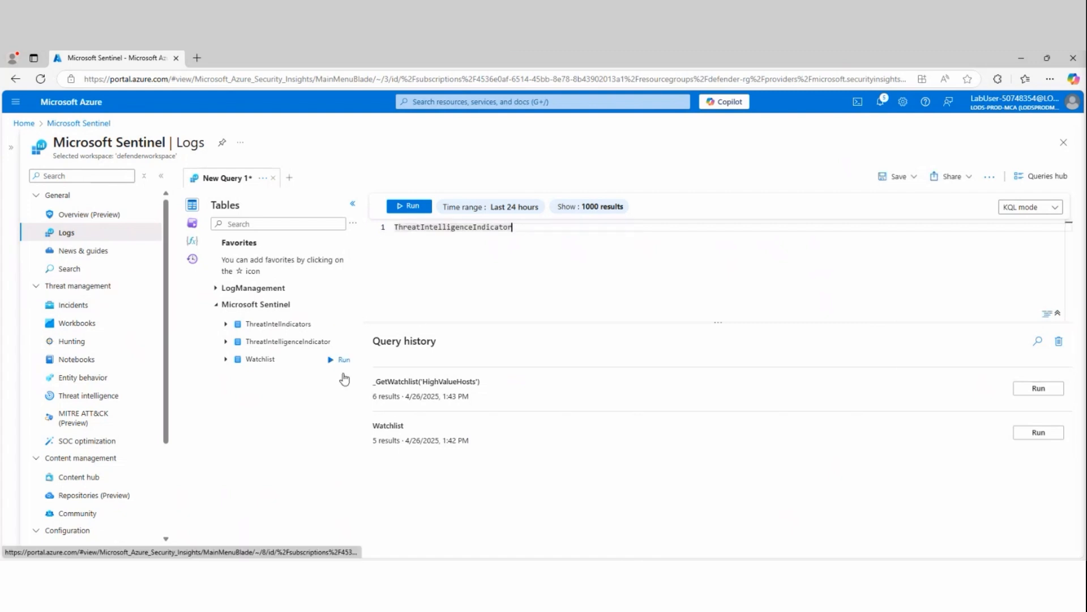
click(409, 207)
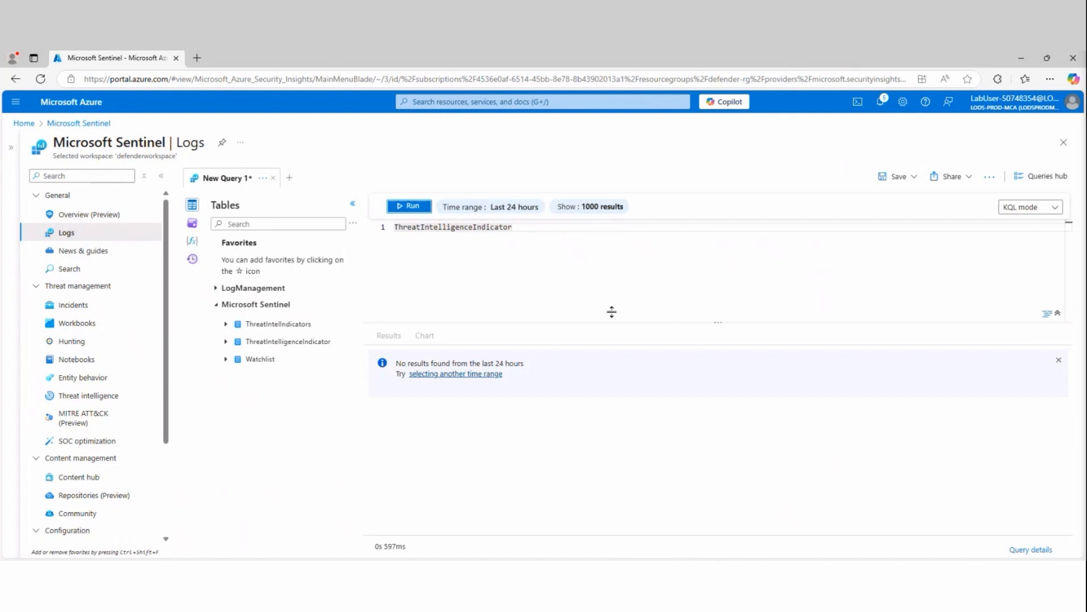
Step: Rerun the ThreatIntelligenceIndicator query until it returns the indicator record
mouse_move(501, 227)
drag(403, 365, 528, 366)
click(498, 469)
click(407, 207)
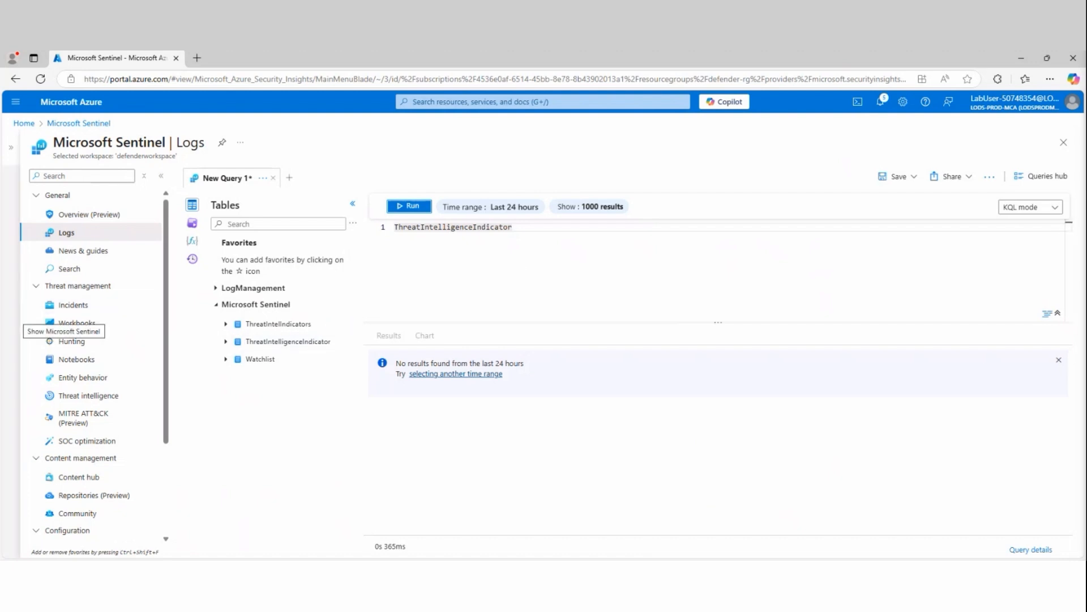
click(409, 209)
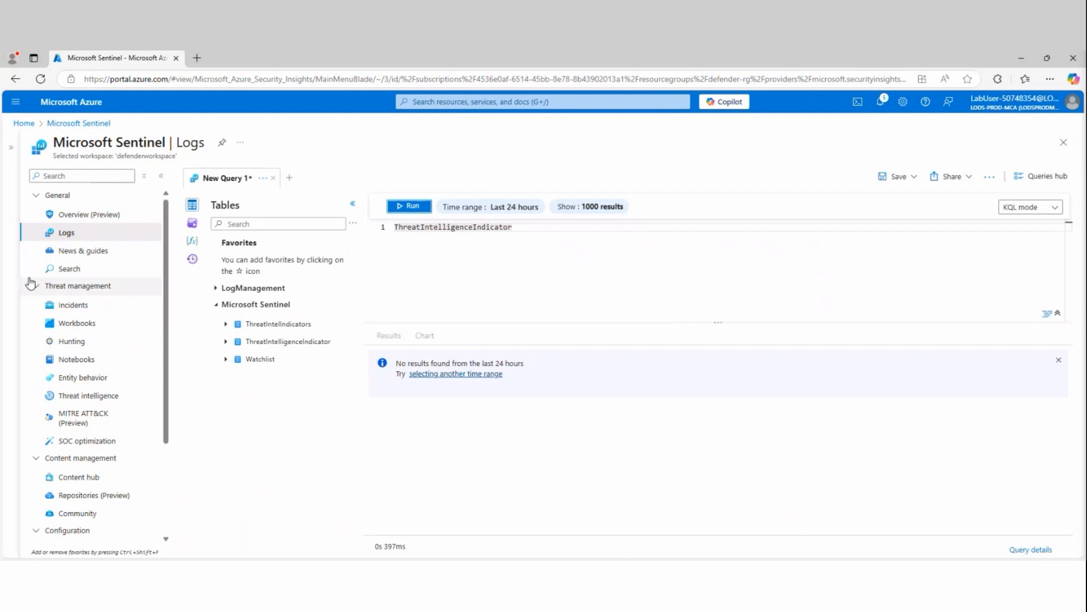
click(392, 226)
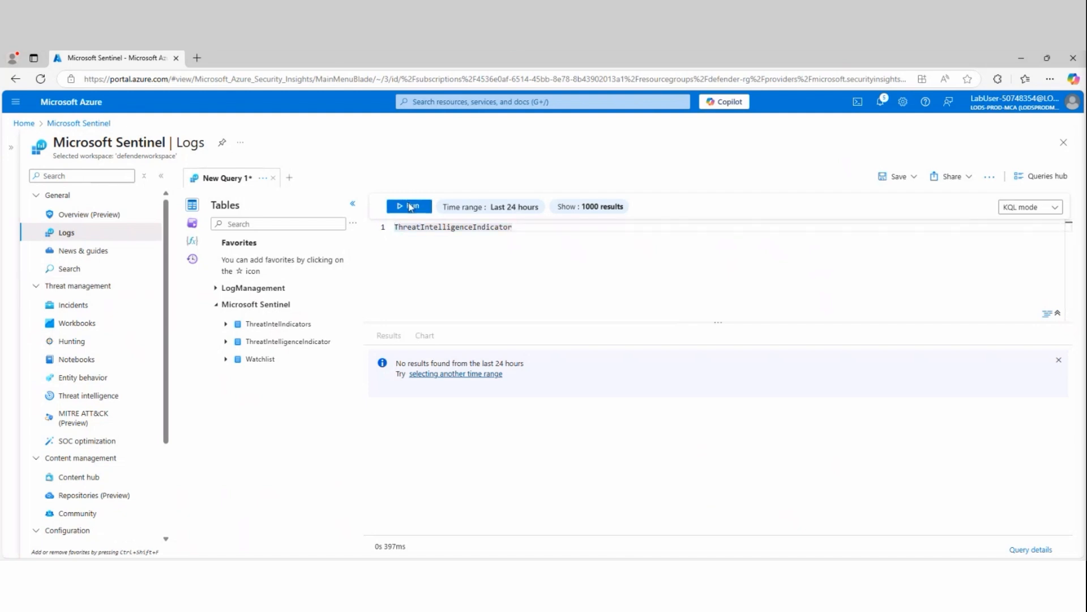
click(411, 207)
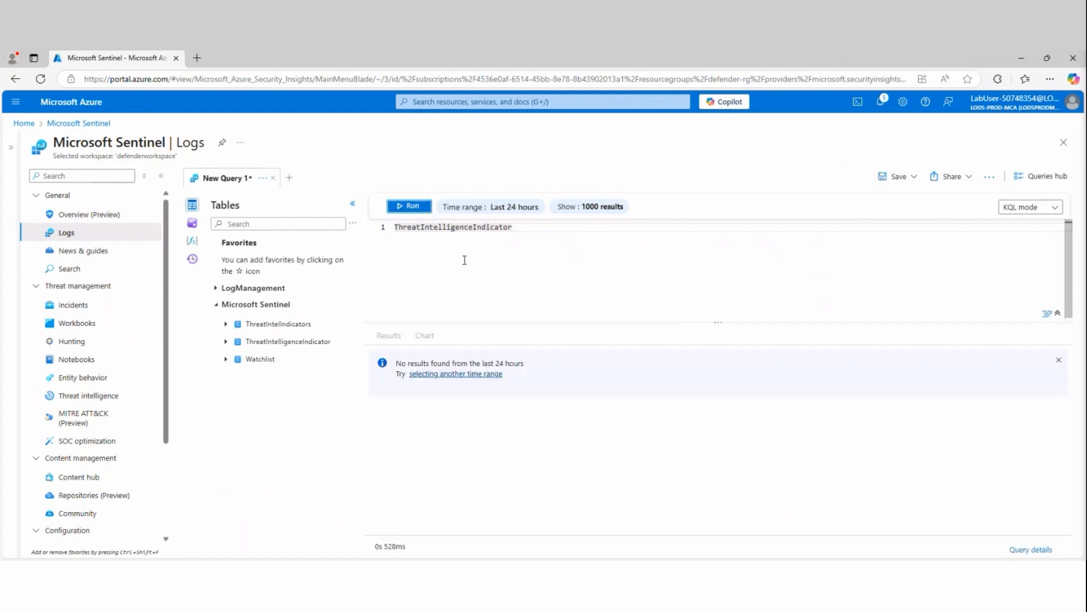
click(412, 207)
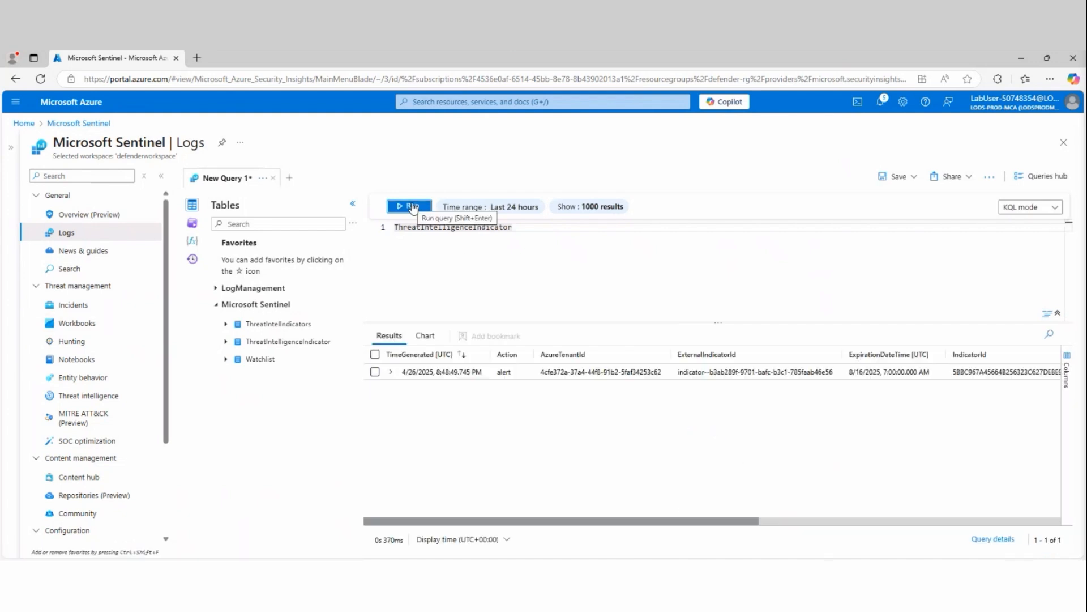
click(412, 207)
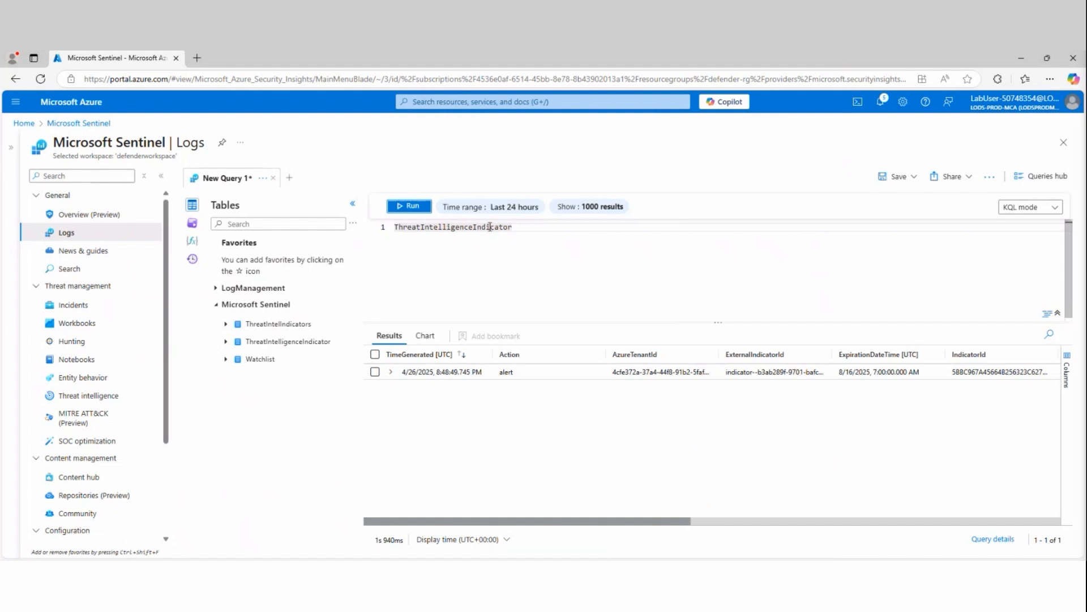
Step: Expand the returned indicator record, examine its fields and collapse it again
click(391, 371)
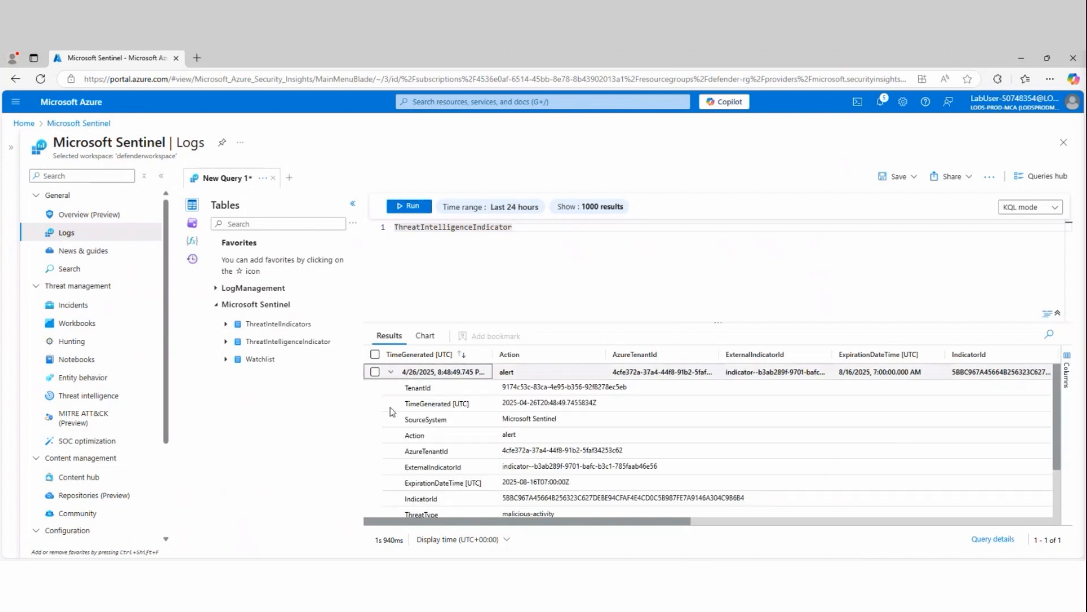
drag(531, 226, 387, 226)
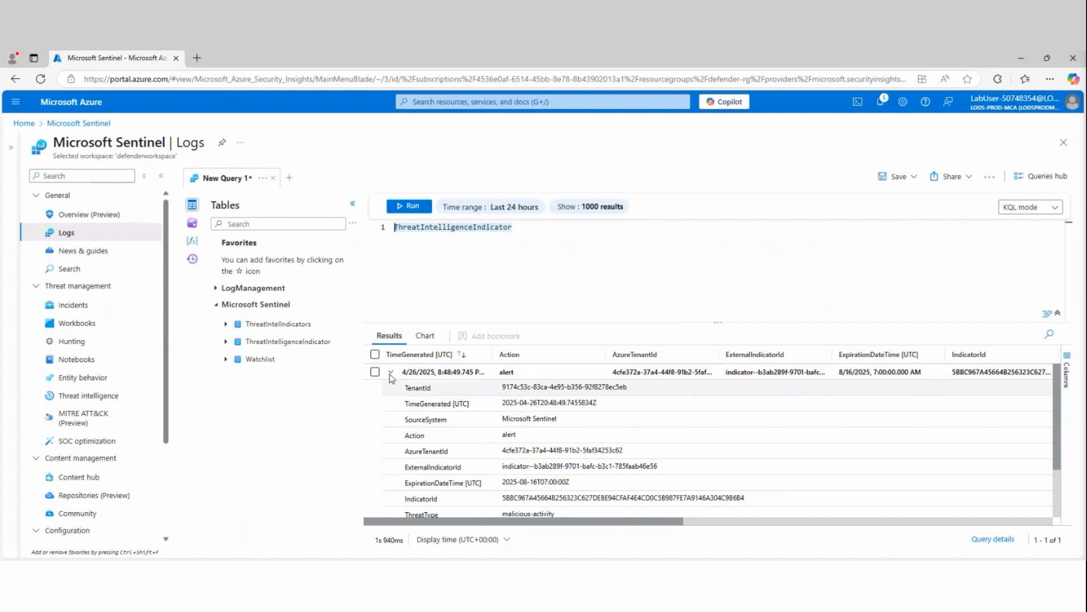
click(569, 372)
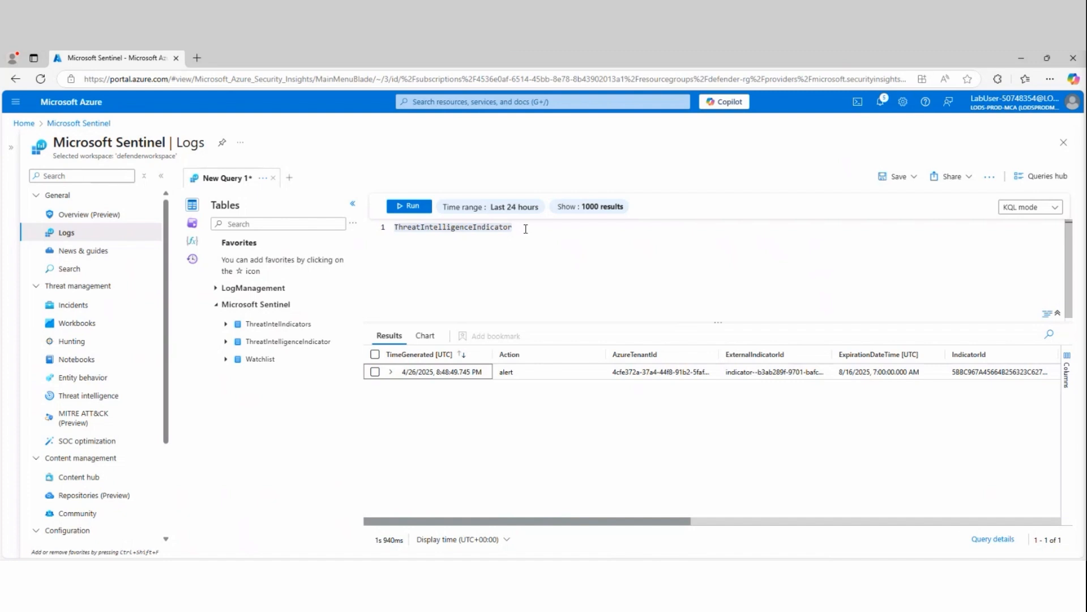
Step: Return to the Threat intelligence page, discarding the unsaved query edits
click(109, 395)
click(595, 151)
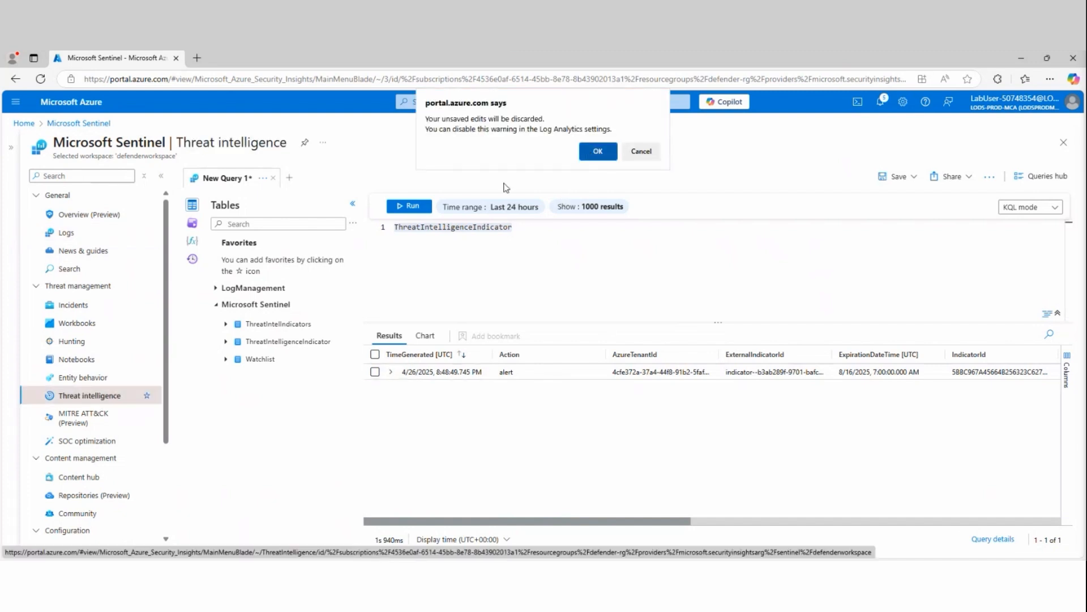